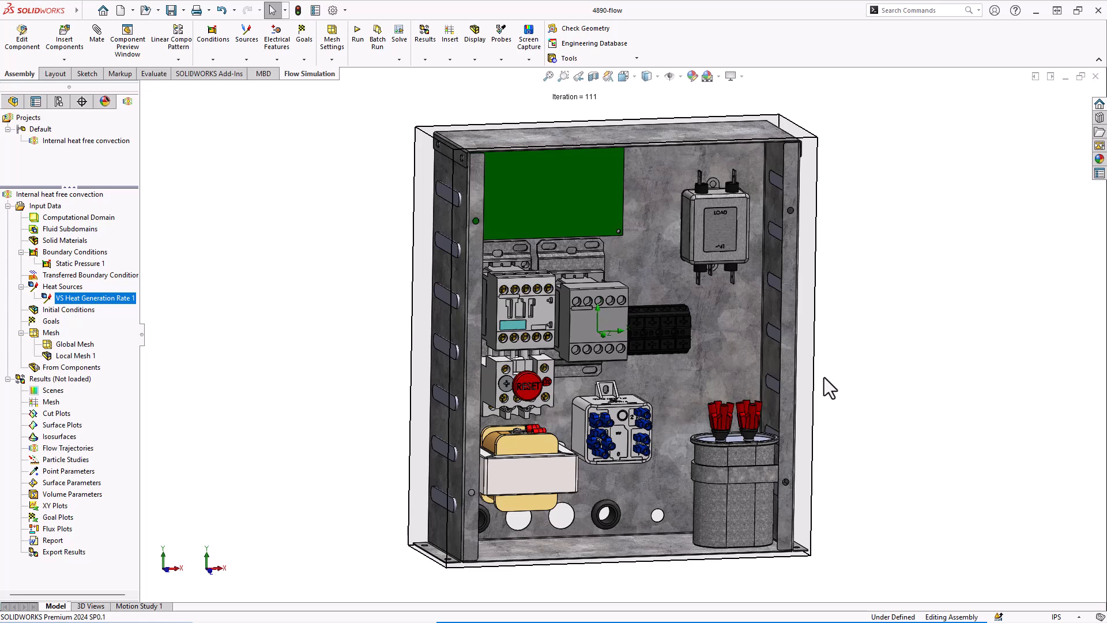
# Step: Examine the electrical components inside the enclosure, including the transformer, contactors, relay, EMI filter and capacitor, and clear the heat source selection
pyautogui.moveTo(852, 403); pyautogui.dragTo(796, 424, button='middle')
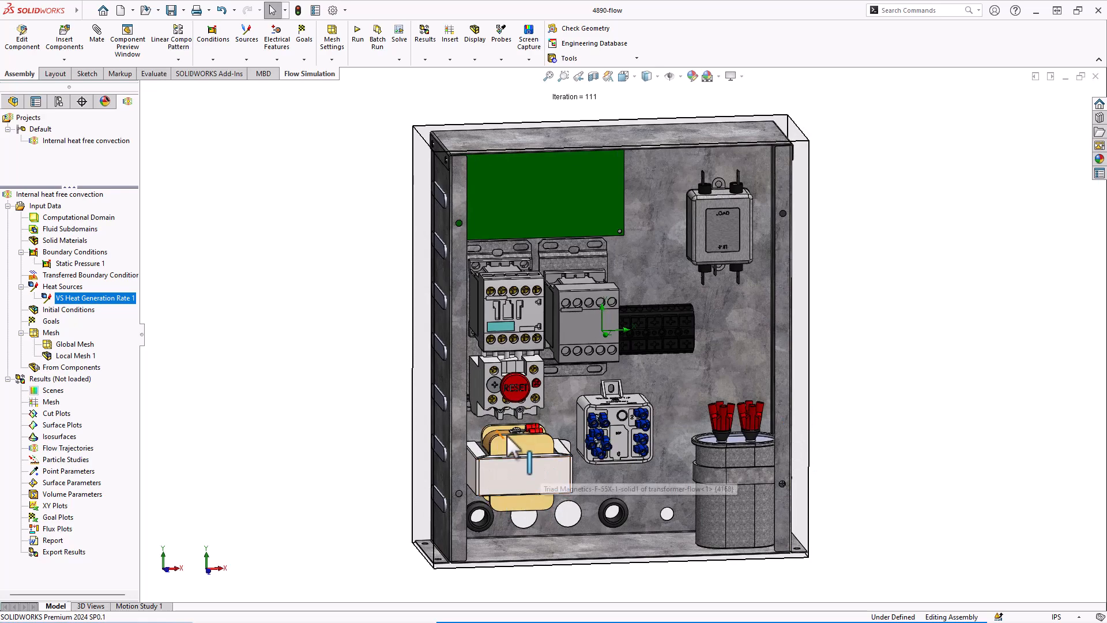
pyautogui.scroll(-5, 527, 449)
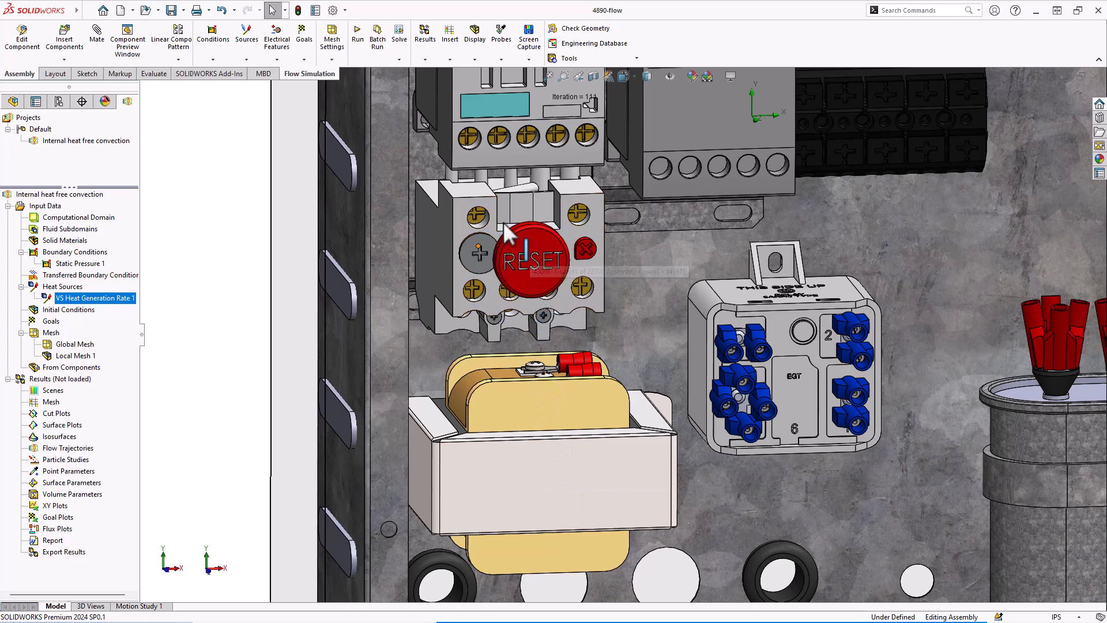
pyautogui.scroll(2, 547, 260)
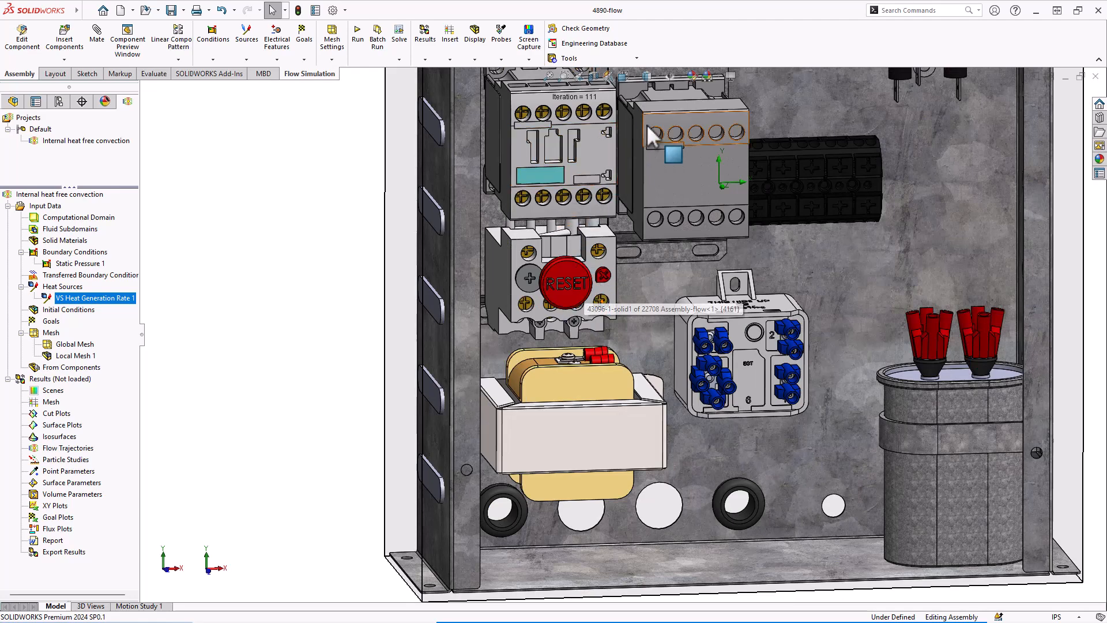
pyautogui.scroll(2, 657, 148)
pyautogui.scroll(-2, 657, 148)
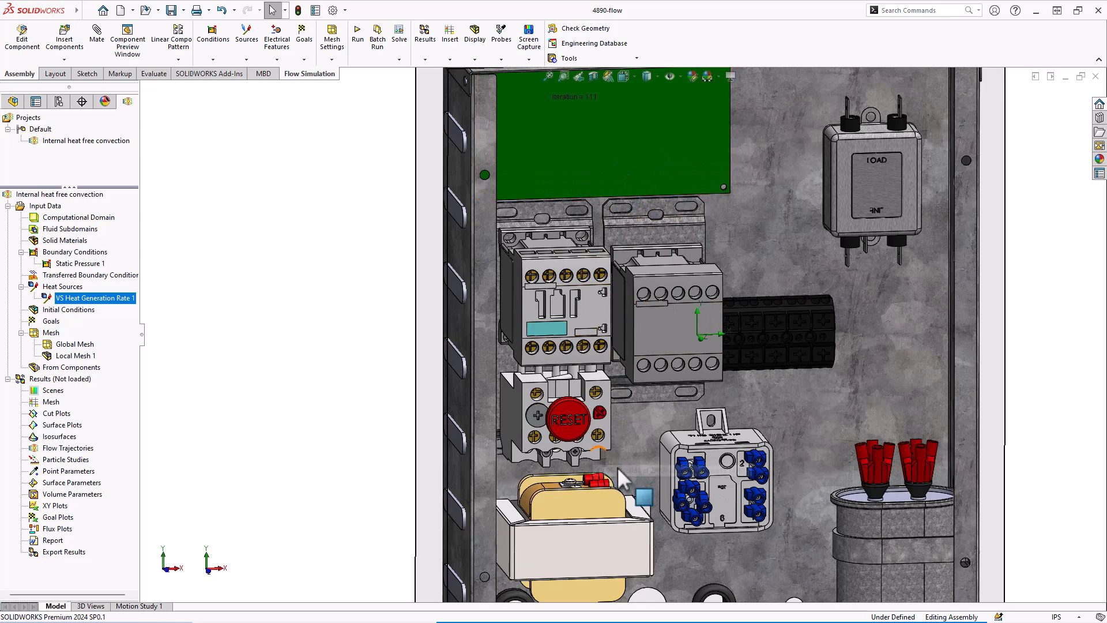
pyautogui.scroll(3, 680, 487)
pyautogui.scroll(-2, 676, 477)
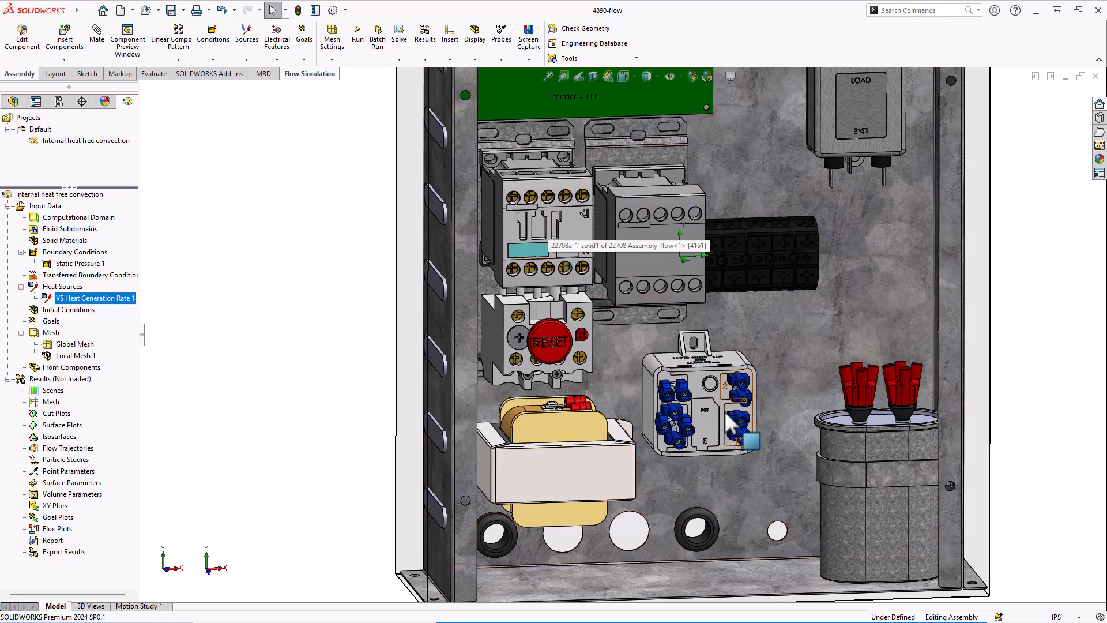
pyautogui.press('f')
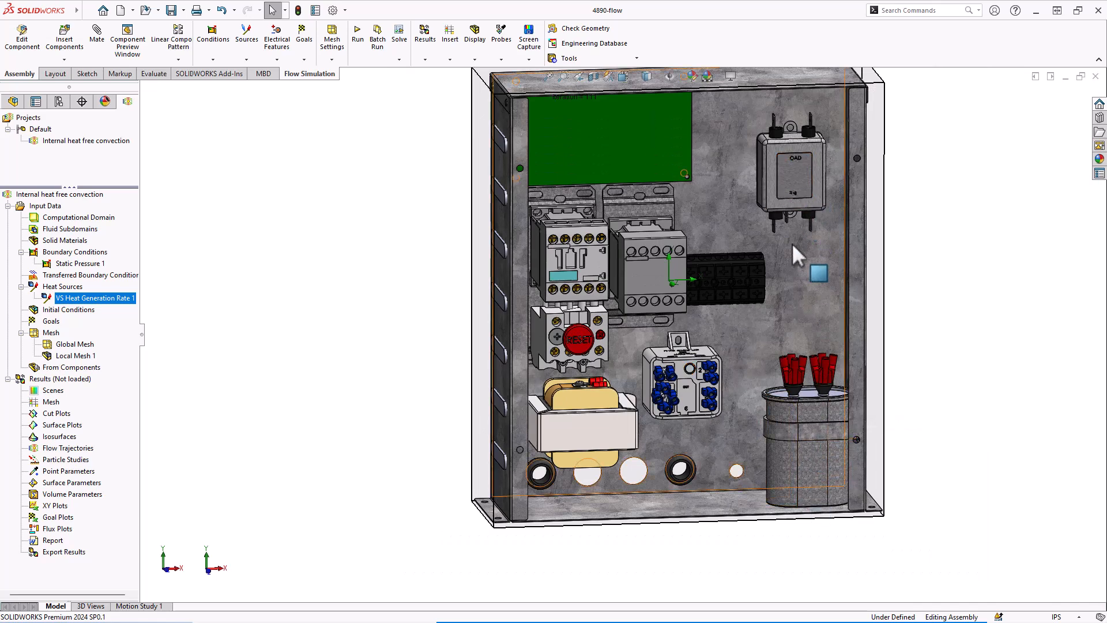
pyautogui.scroll(2, 732, 157)
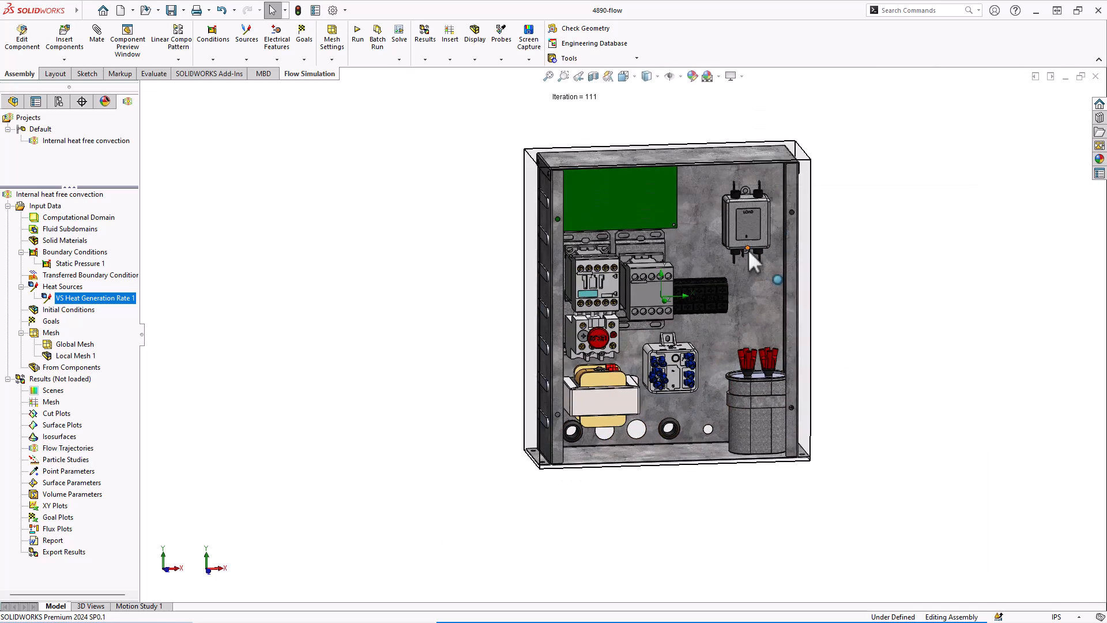
pyautogui.scroll(-1, 748, 249)
pyautogui.scroll(-1, 711, 303)
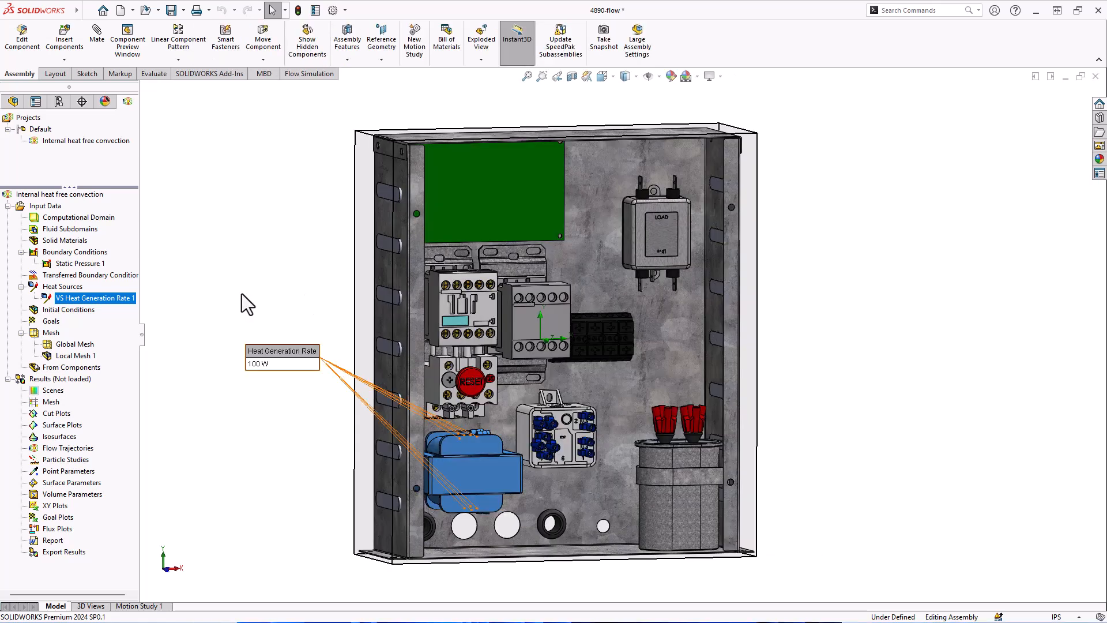
pyautogui.click(242, 295)
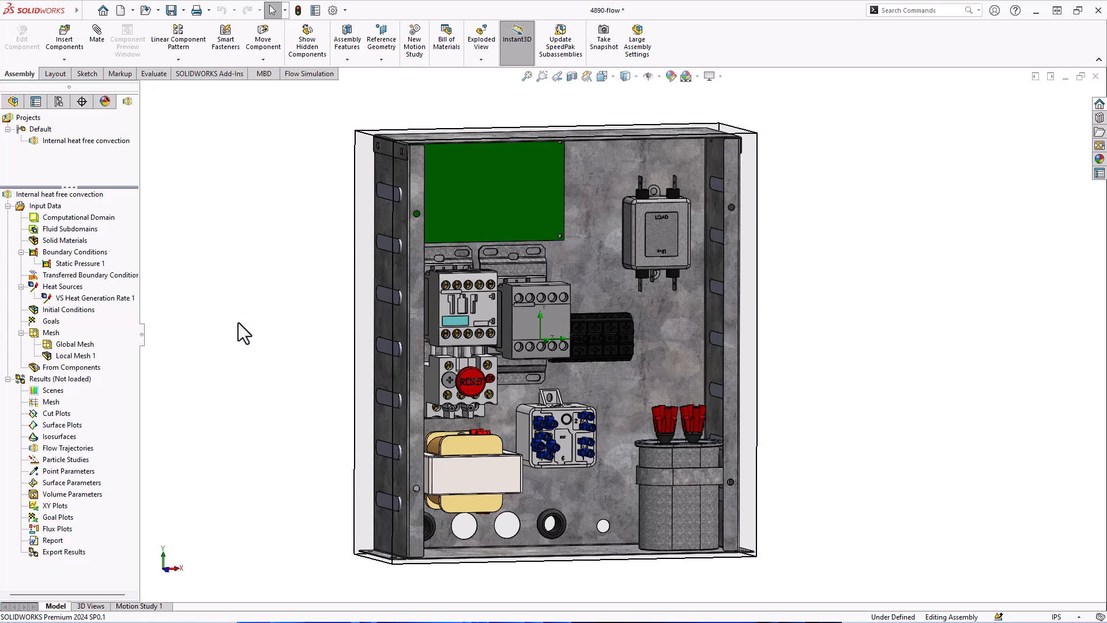
# Step: Add global goals for the maximum fluid temperature and the maximum velocity
pyautogui.rightClick(48, 321)
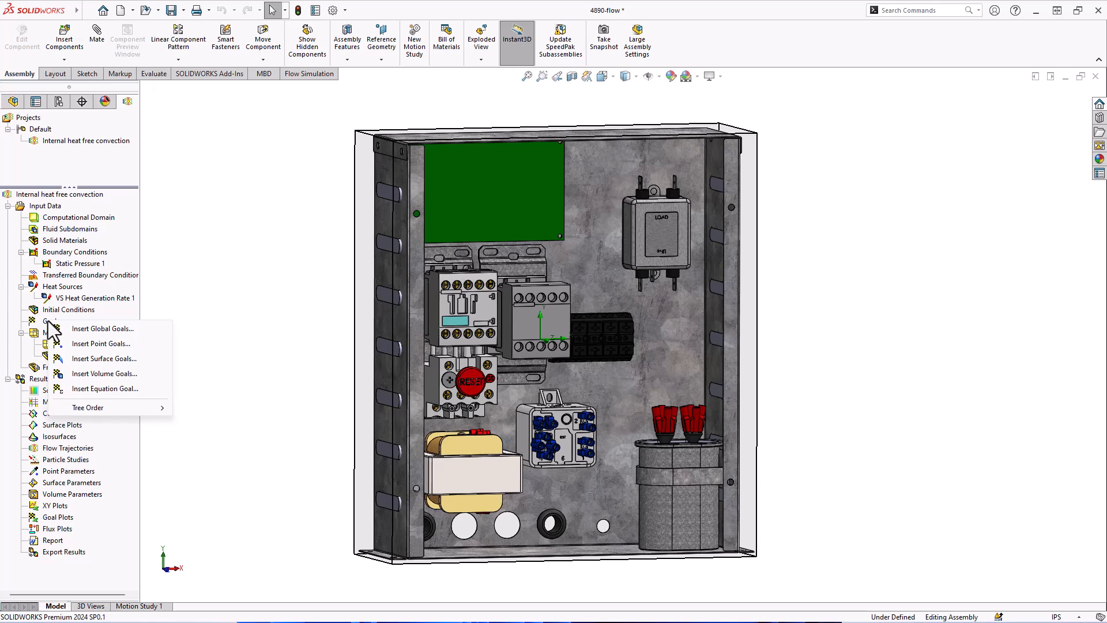
pyautogui.click(112, 332)
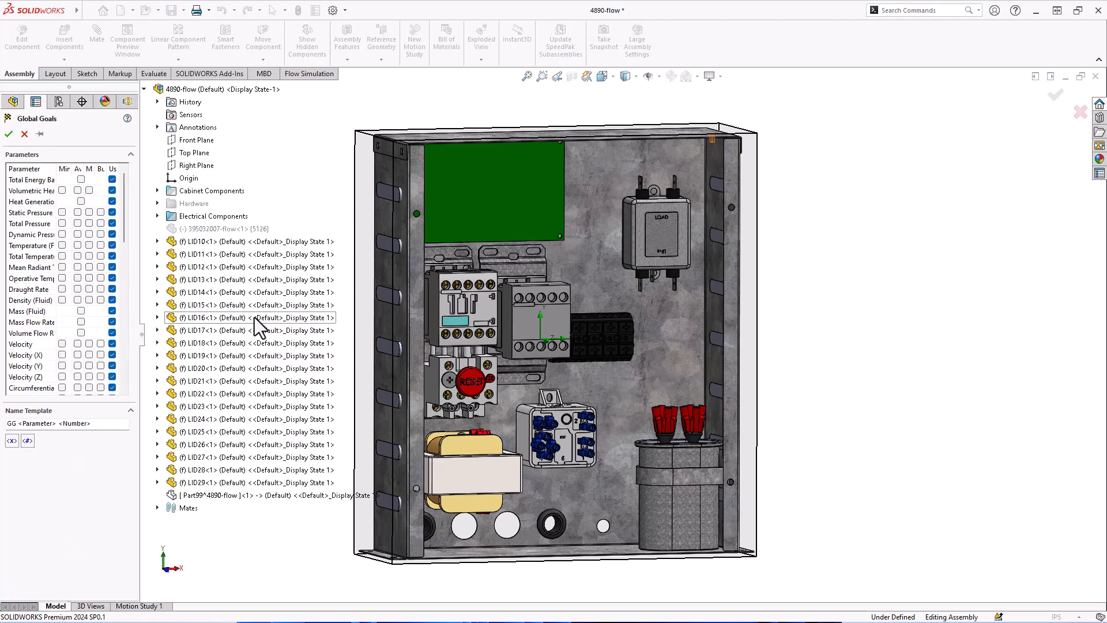
pyautogui.moveTo(140, 185); pyautogui.dragTo(182, 189)
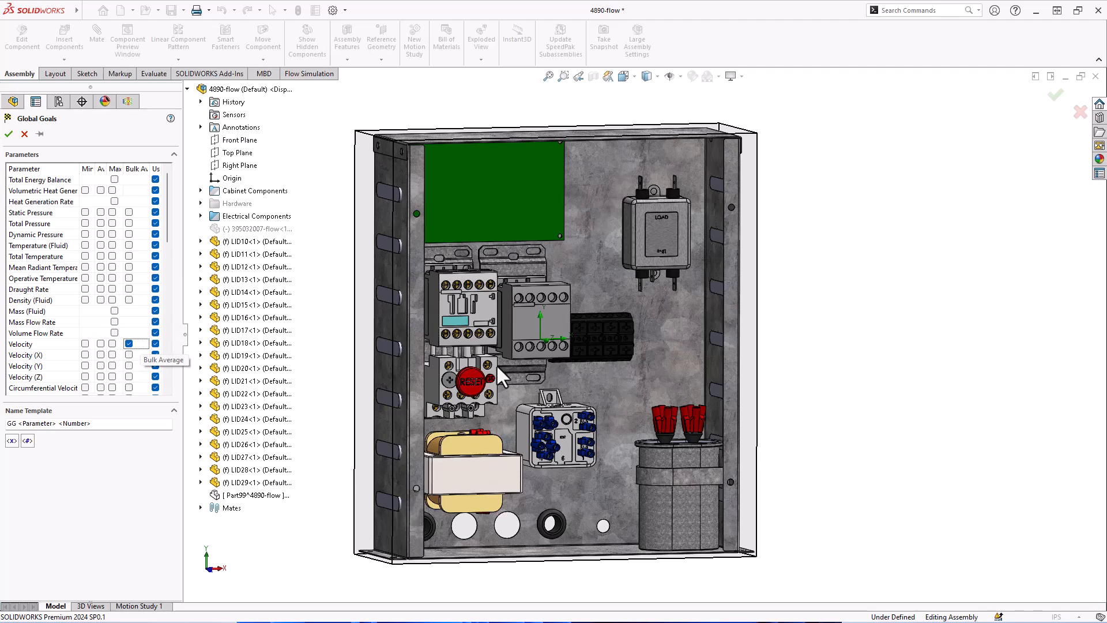
pyautogui.click(129, 344)
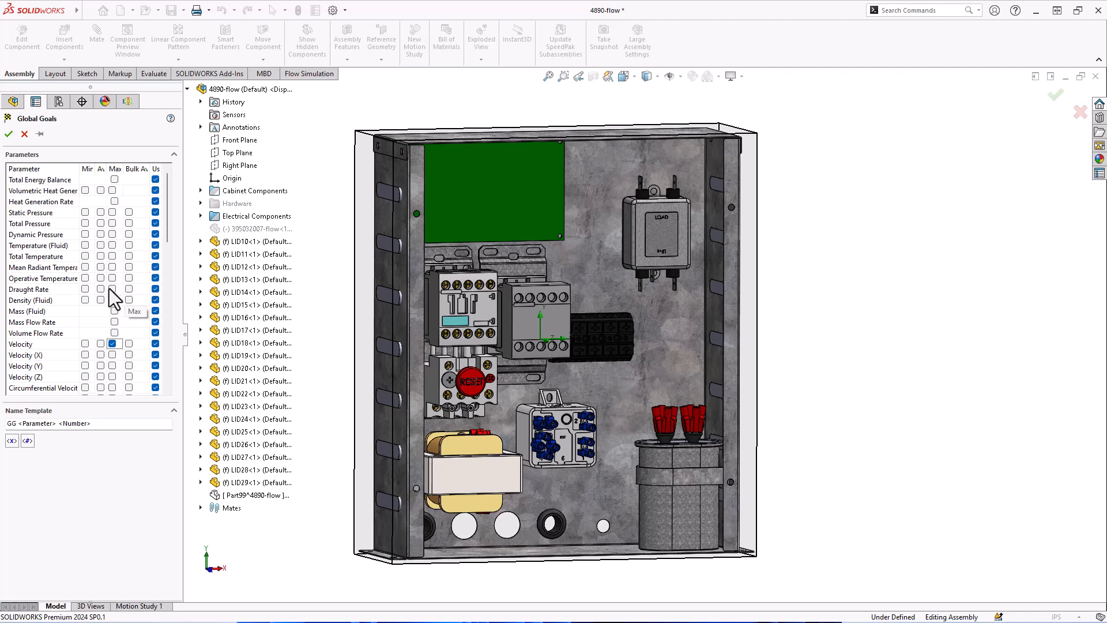
pyautogui.click(112, 245)
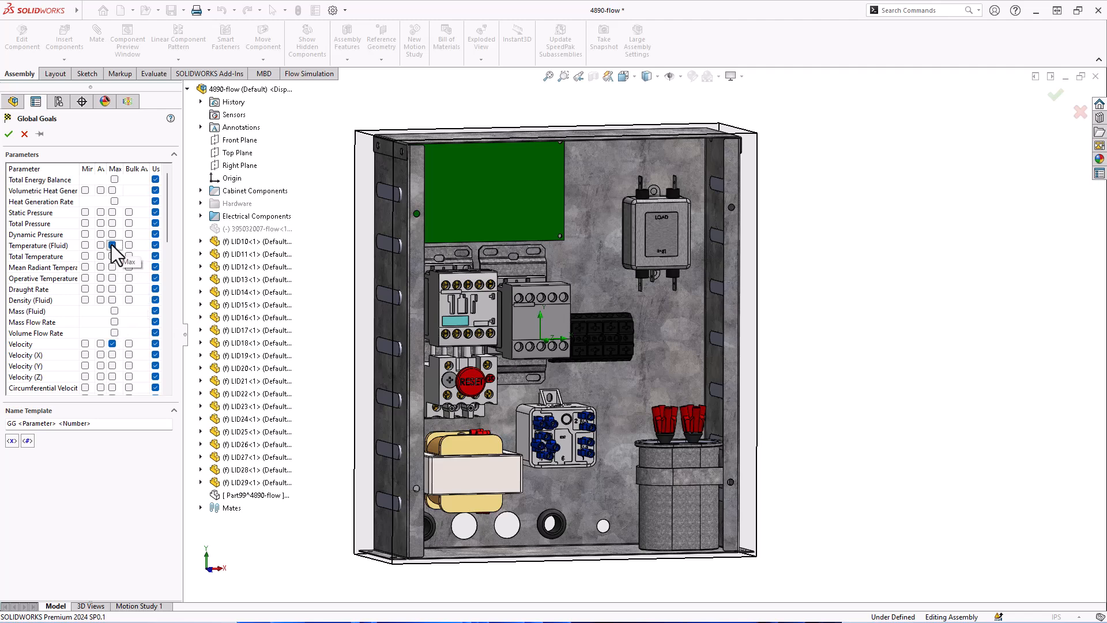
pyautogui.click(8, 135)
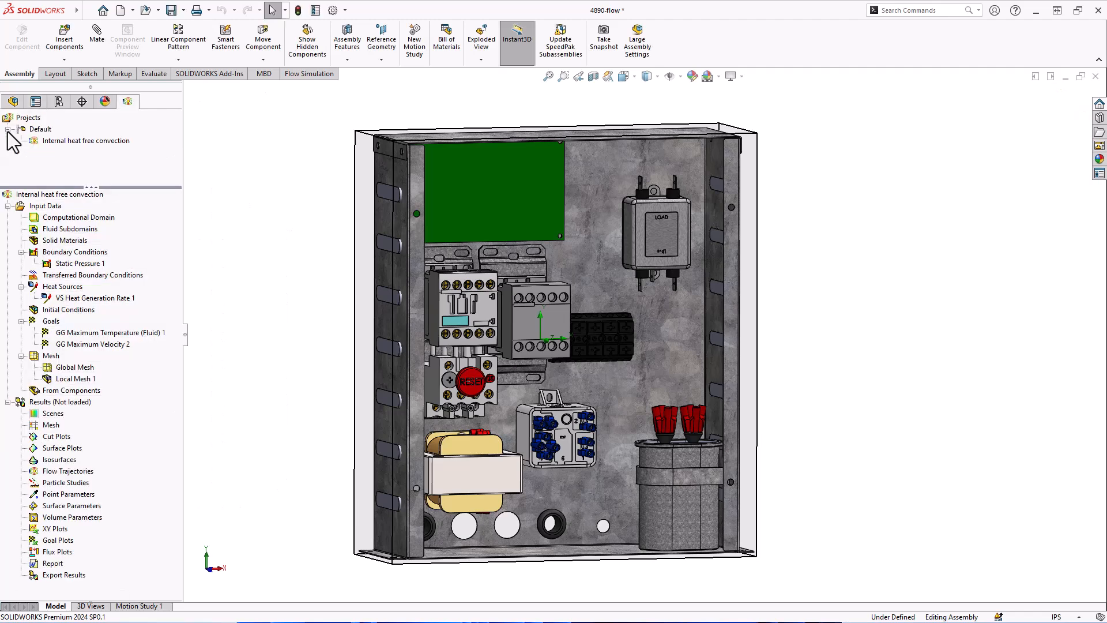
# Step: Add a volume goal for the maximum solid temperature of the transformer
pyautogui.rightClick(58, 326)
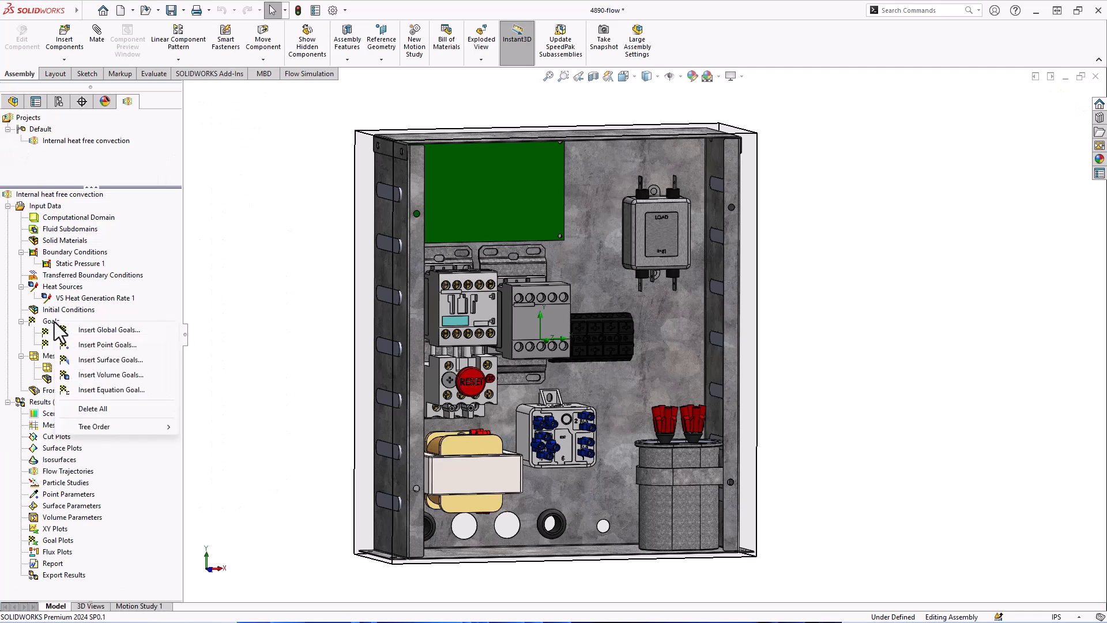
pyautogui.click(122, 375)
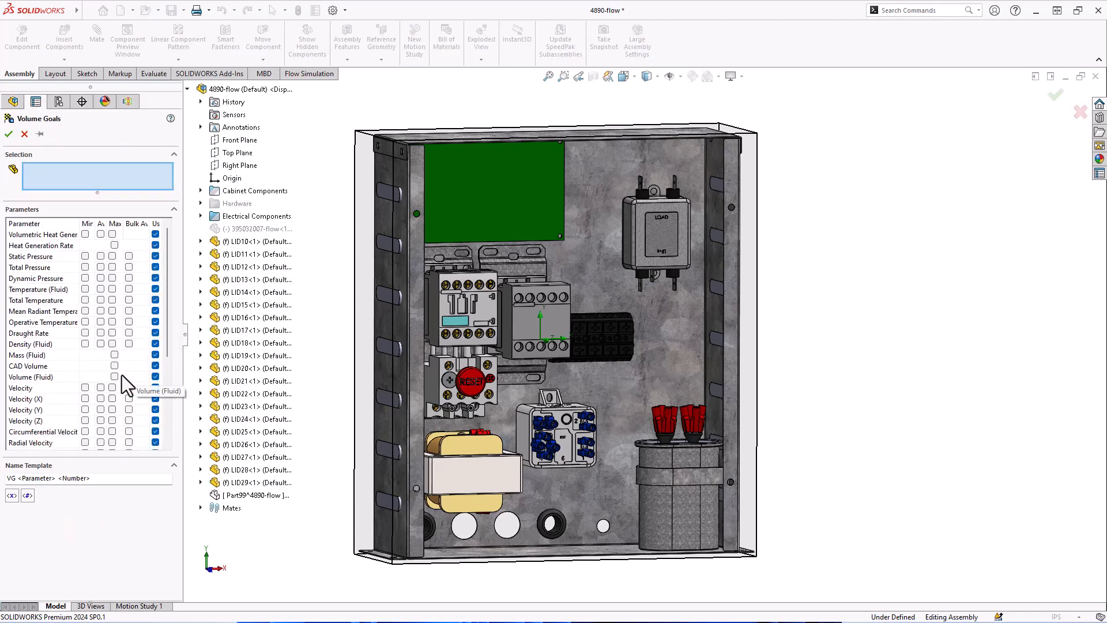
pyautogui.click(455, 472)
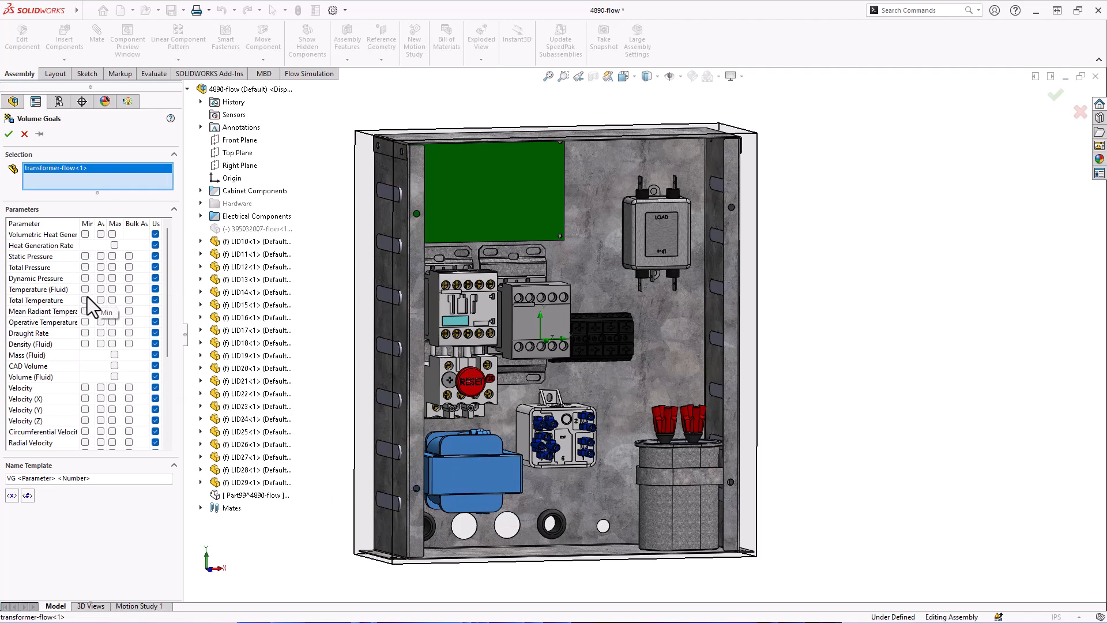
pyautogui.scroll(-5, 98, 335)
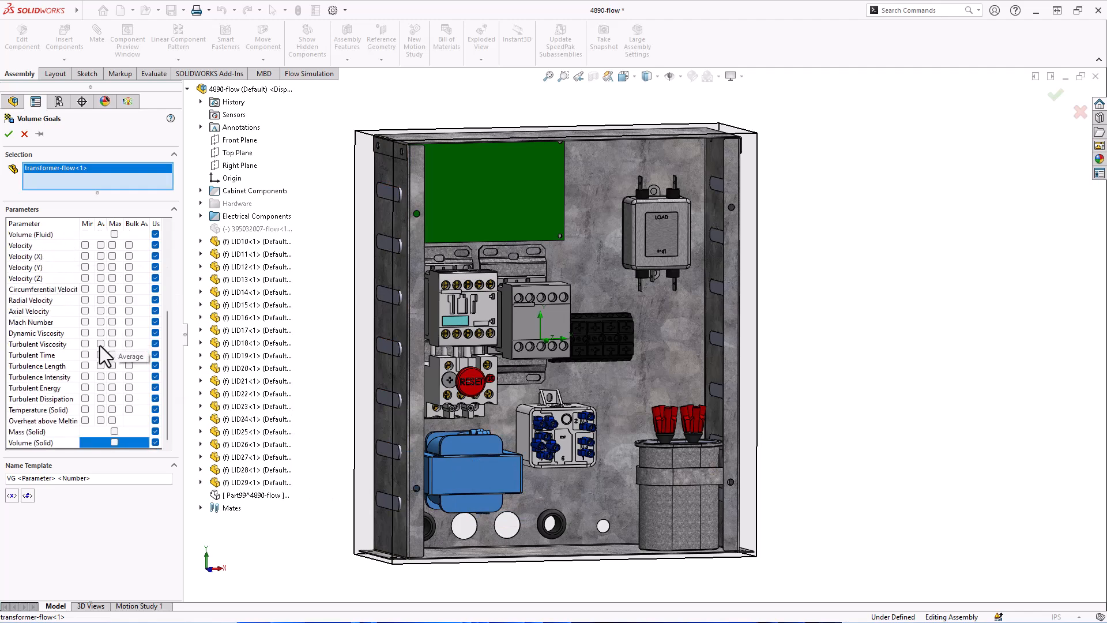
pyautogui.click(112, 408)
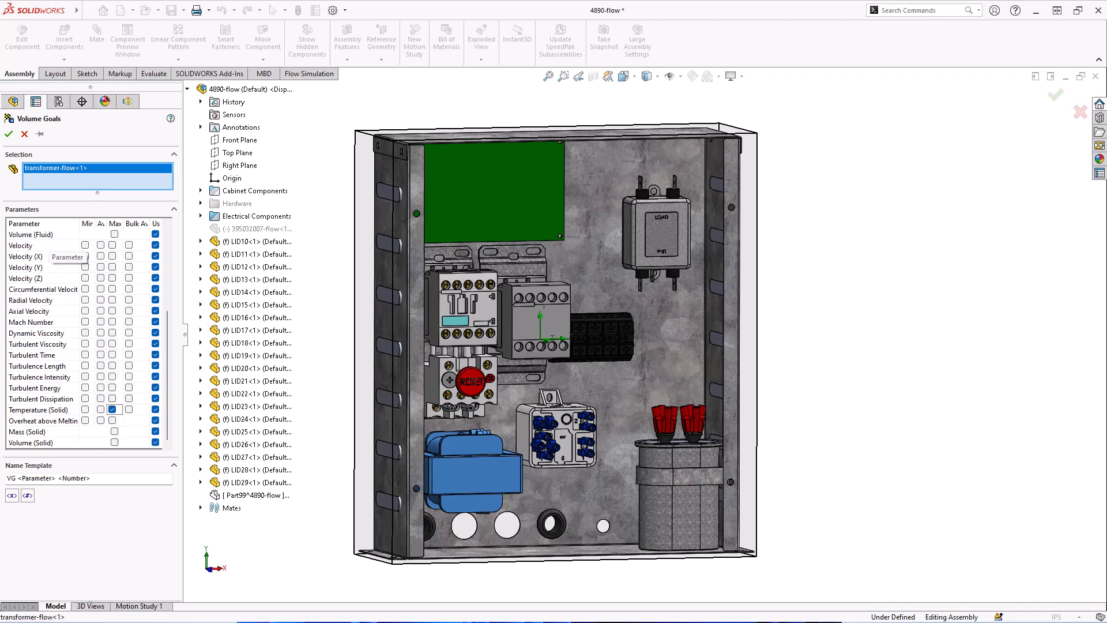
pyautogui.click(9, 135)
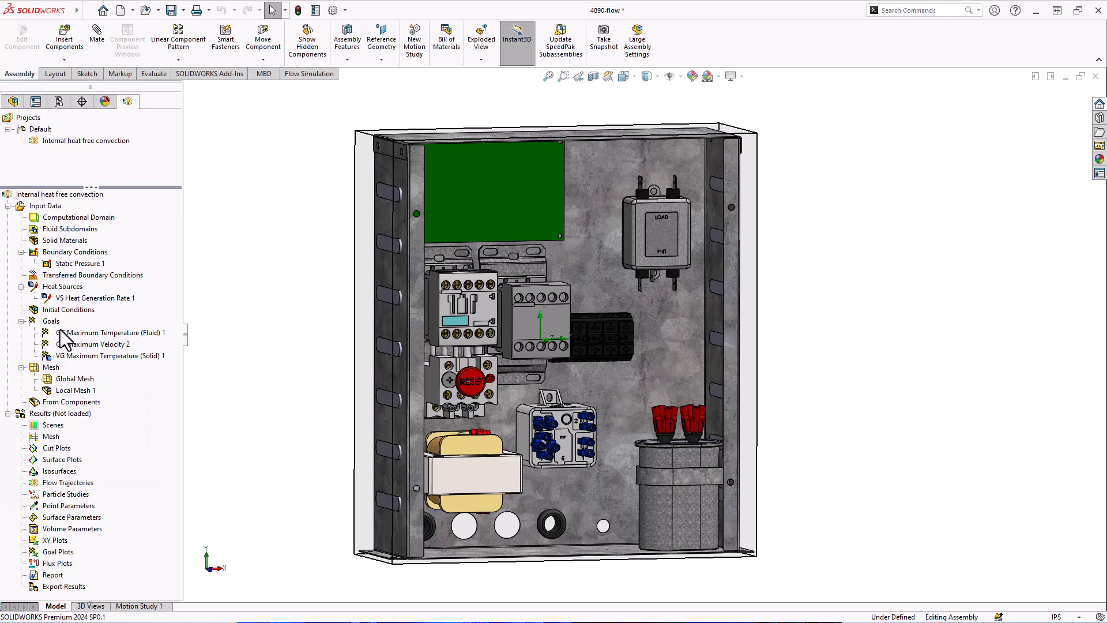
# Step: Add one shared maximum solid temperature volume goal for 22708 Assembly-flow, 22708-flow, the EMI filter, run capacitor, GE relay and circuit board
pyautogui.rightClick(53, 321)
pyautogui.click(113, 375)
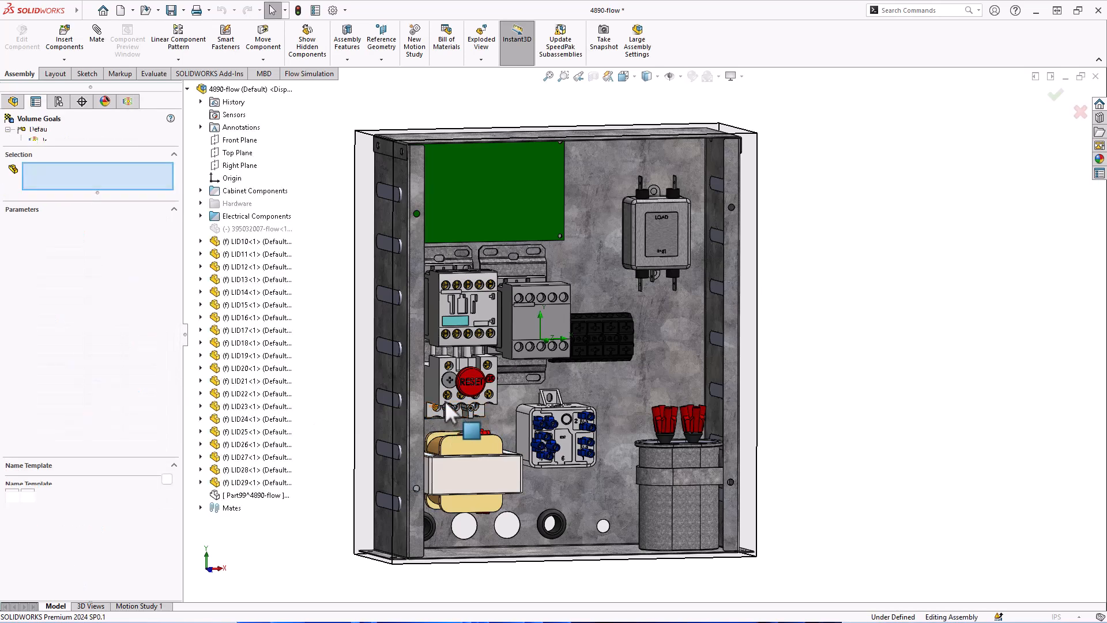
pyautogui.click(469, 322)
pyautogui.click(539, 320)
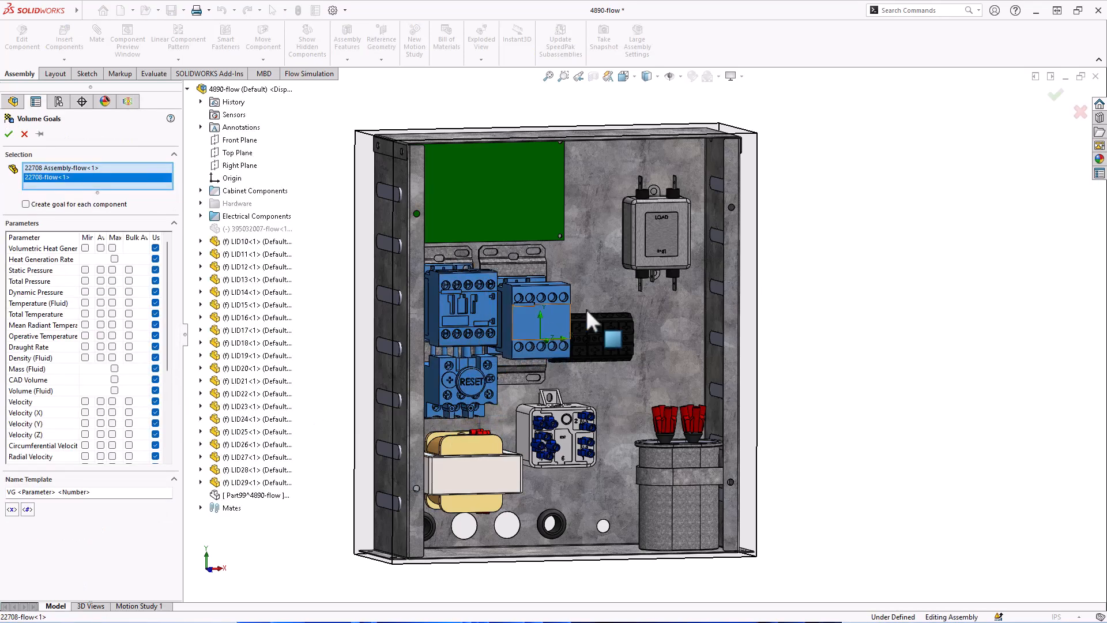
pyautogui.click(666, 246)
pyautogui.click(690, 493)
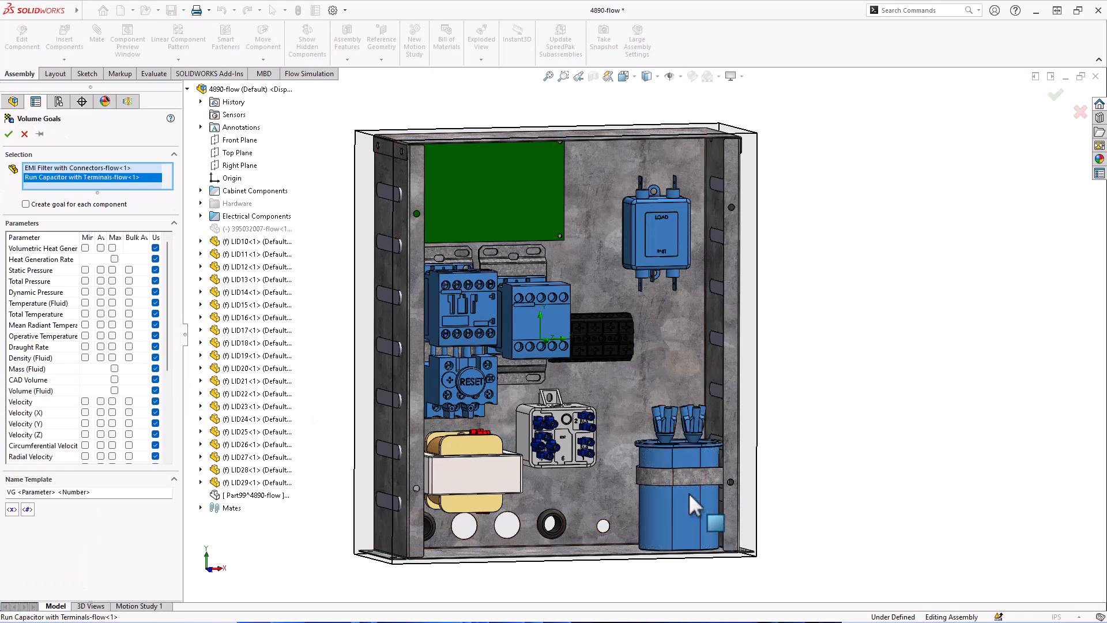
pyautogui.click(568, 440)
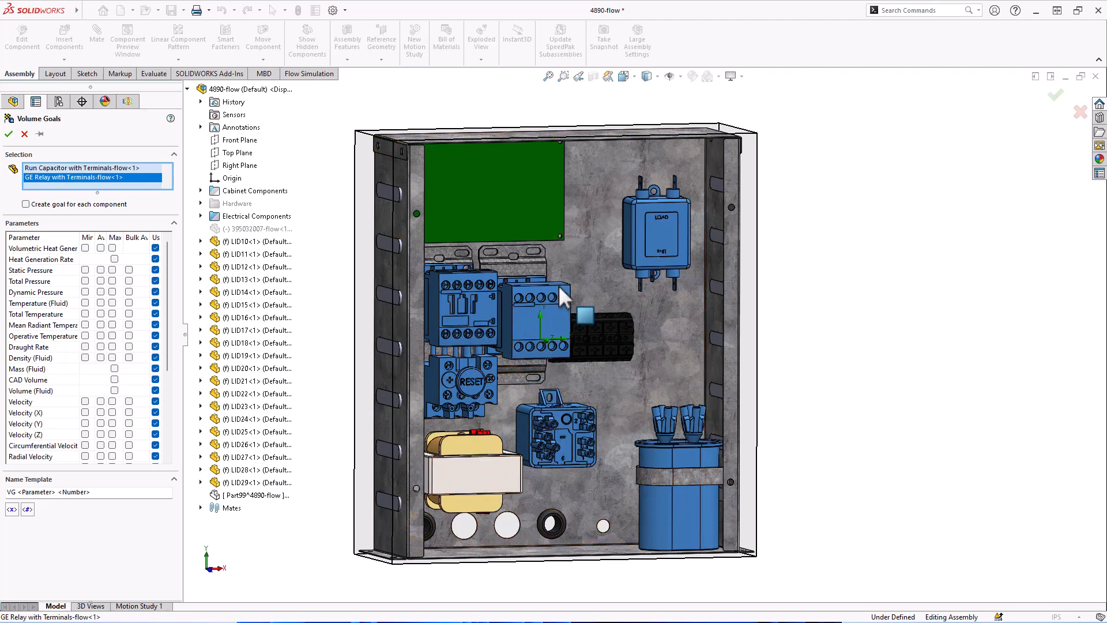
pyautogui.click(496, 200)
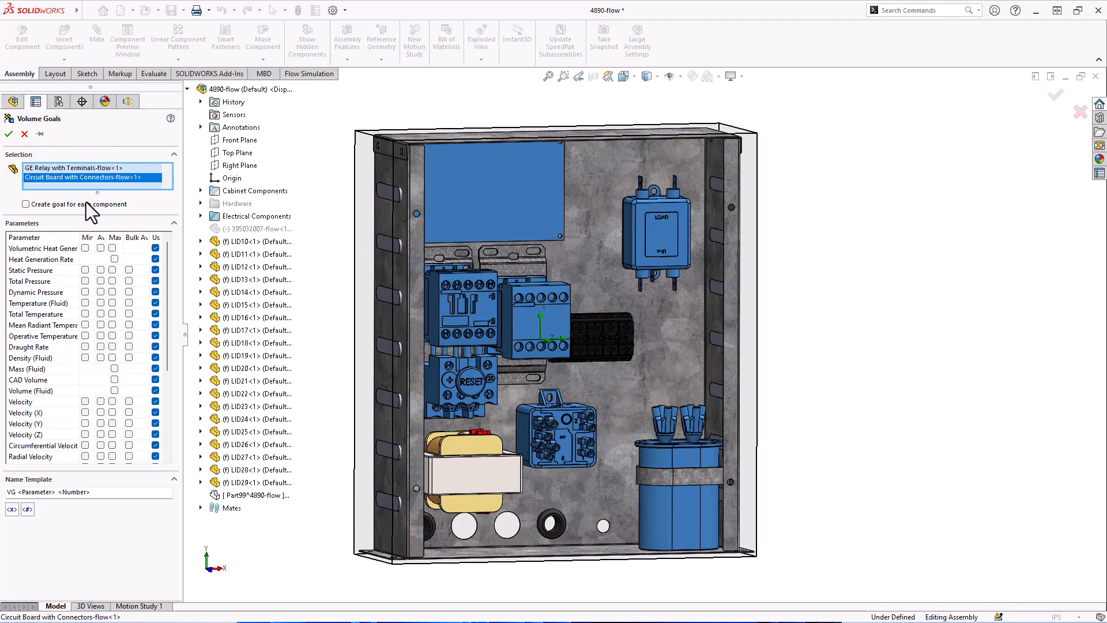
pyautogui.scroll(-5, 125, 365)
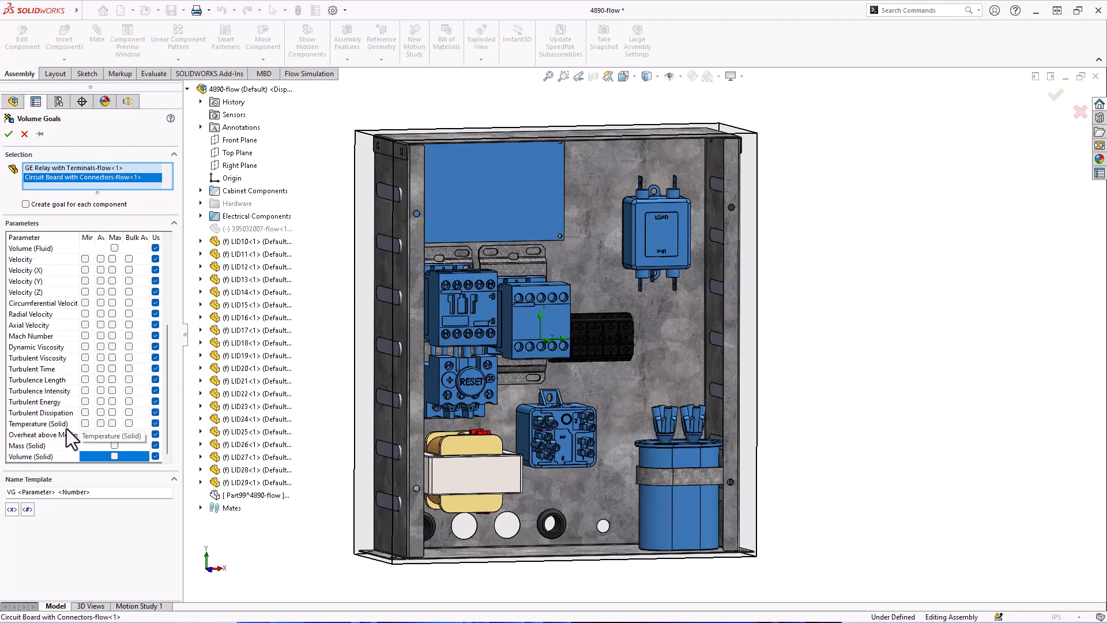
pyautogui.click(113, 423)
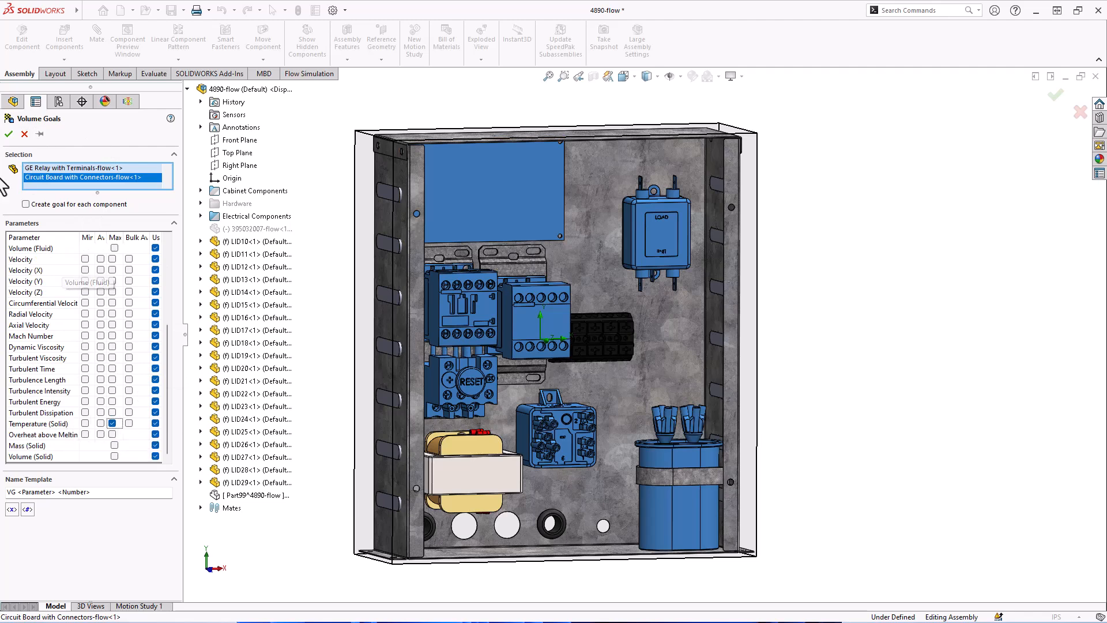
pyautogui.click(8, 134)
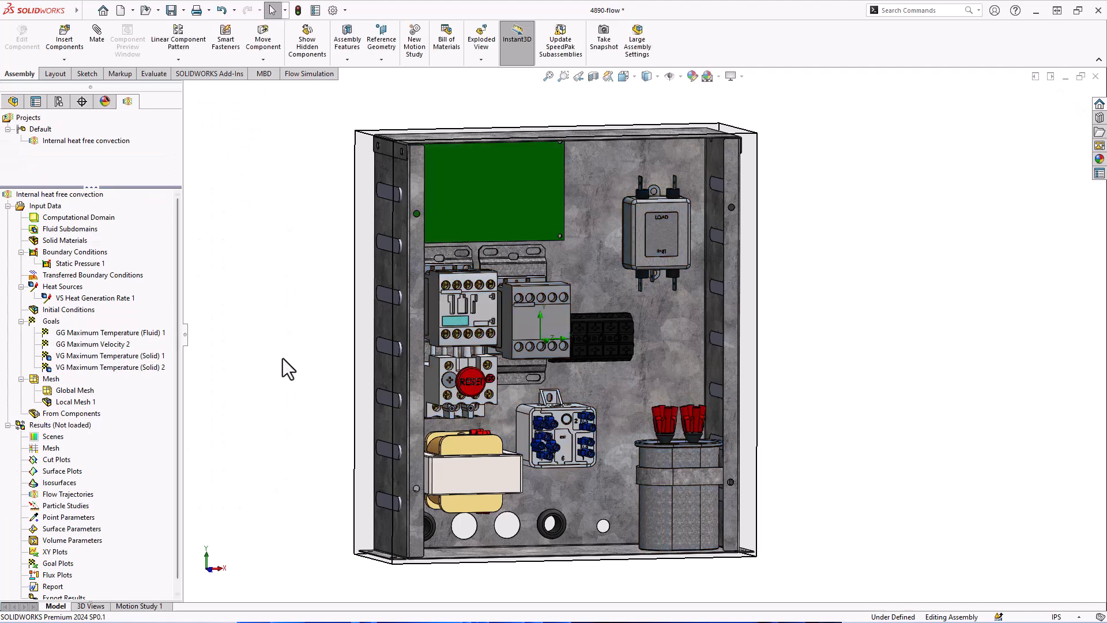
# Step: Rename the transformer's maximum solid temperature goal as Max Transformer Temp
pyautogui.click(113, 334)
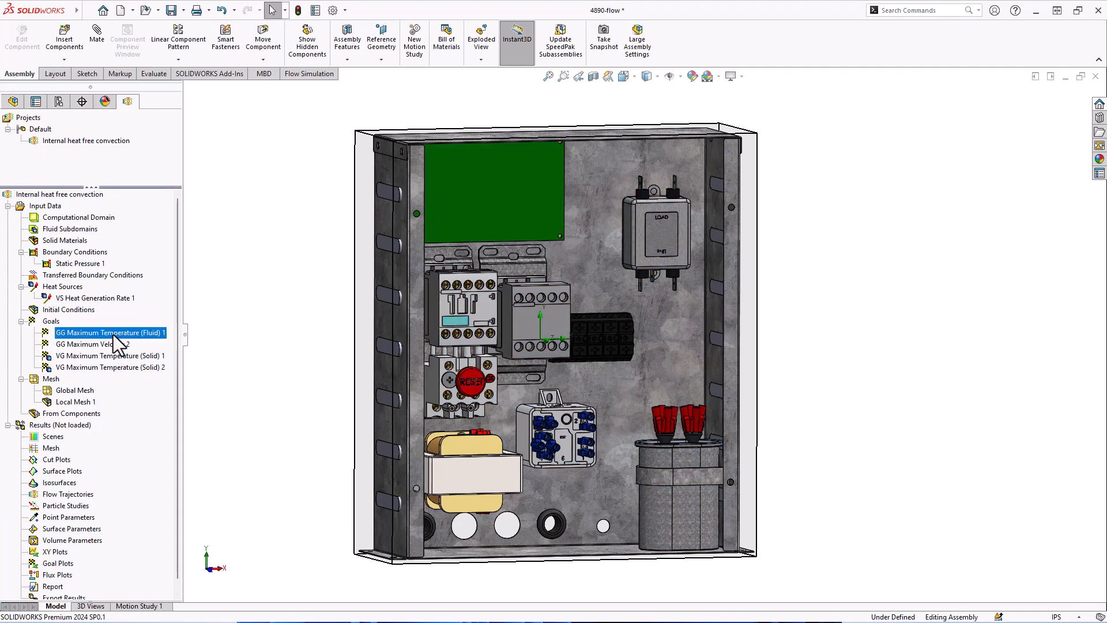
pyautogui.click(75, 343)
pyautogui.click(81, 356)
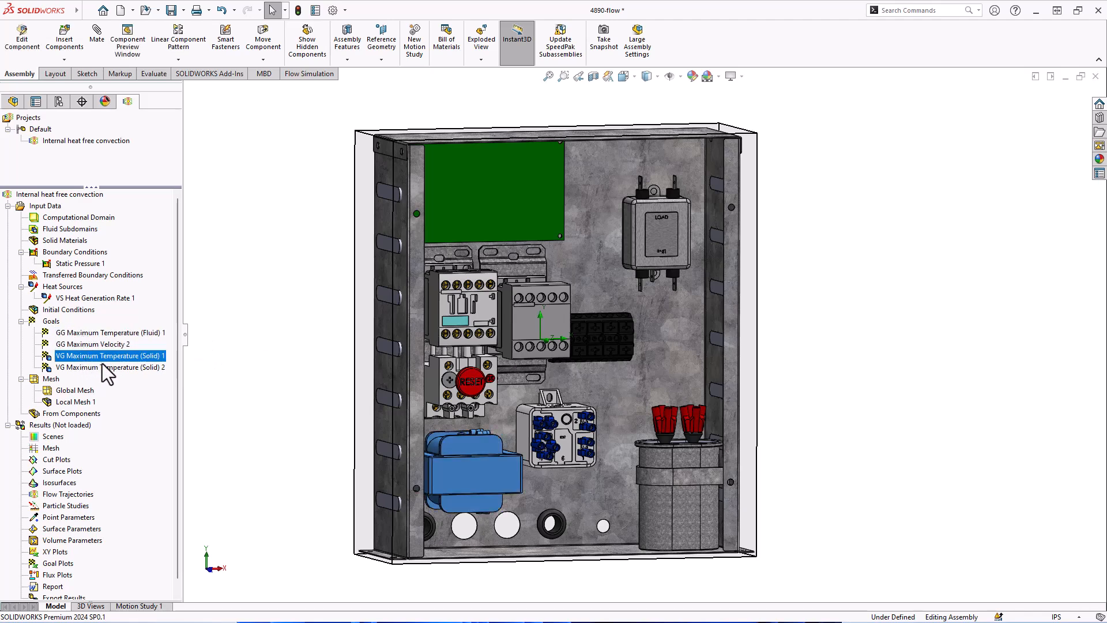
pyautogui.click(98, 359)
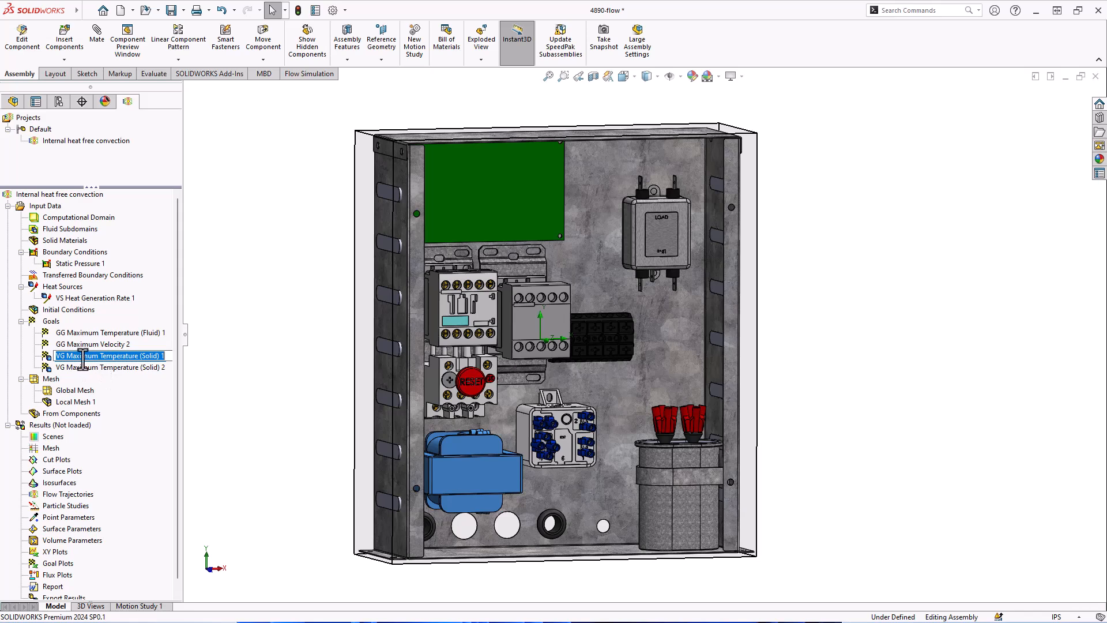
pyautogui.write('Ma')
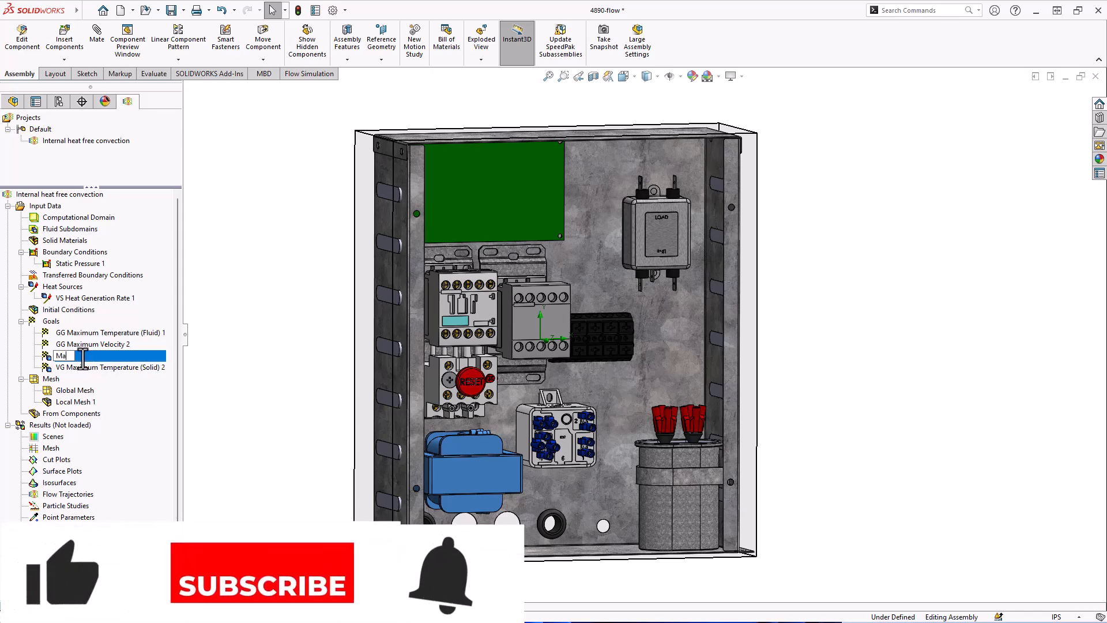
pyautogui.write('x Tra')
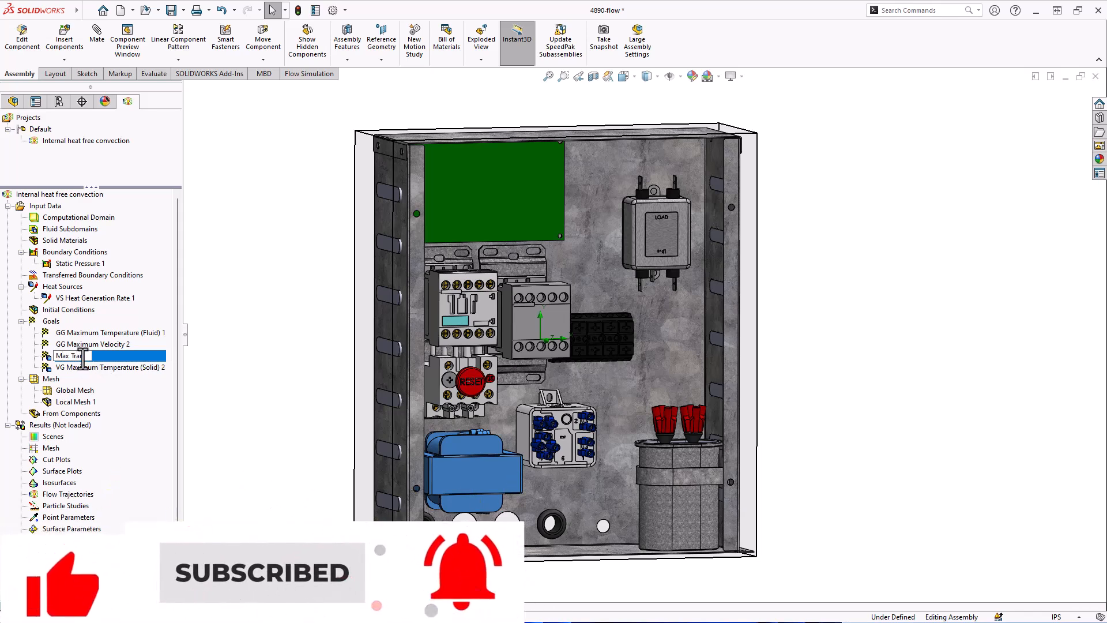
pyautogui.write('nsformer Temp')
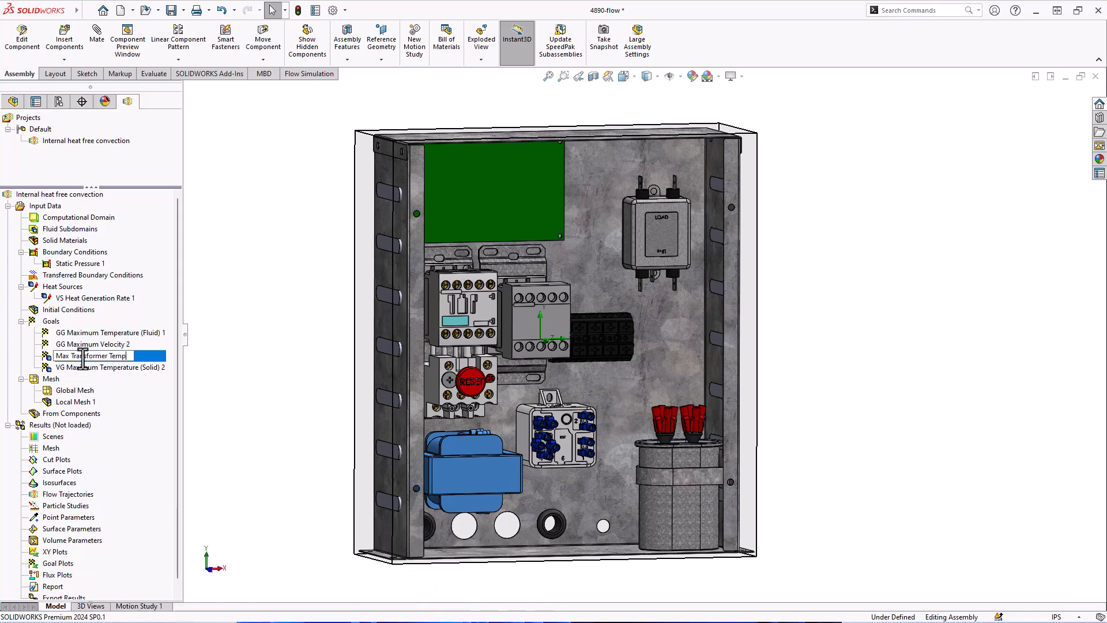
# Step: Rename the shared solid temperature goal of the remaining electrical components as Max Component Temp
pyautogui.click(67, 369)
pyautogui.click(75, 371)
pyautogui.write('Max Component Temp')
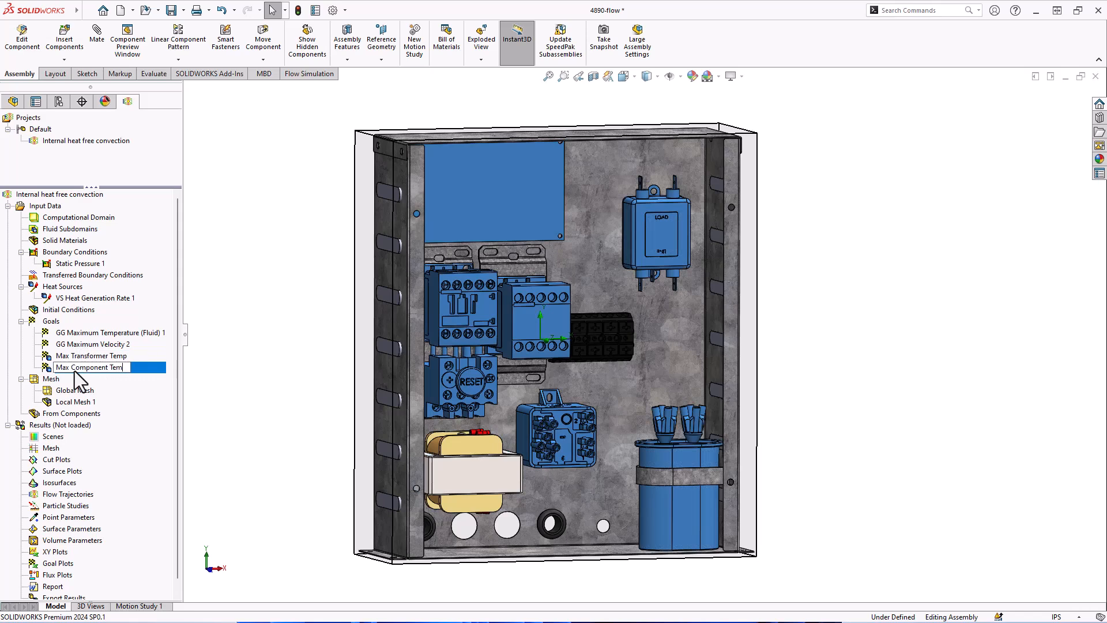
pyautogui.click(221, 342)
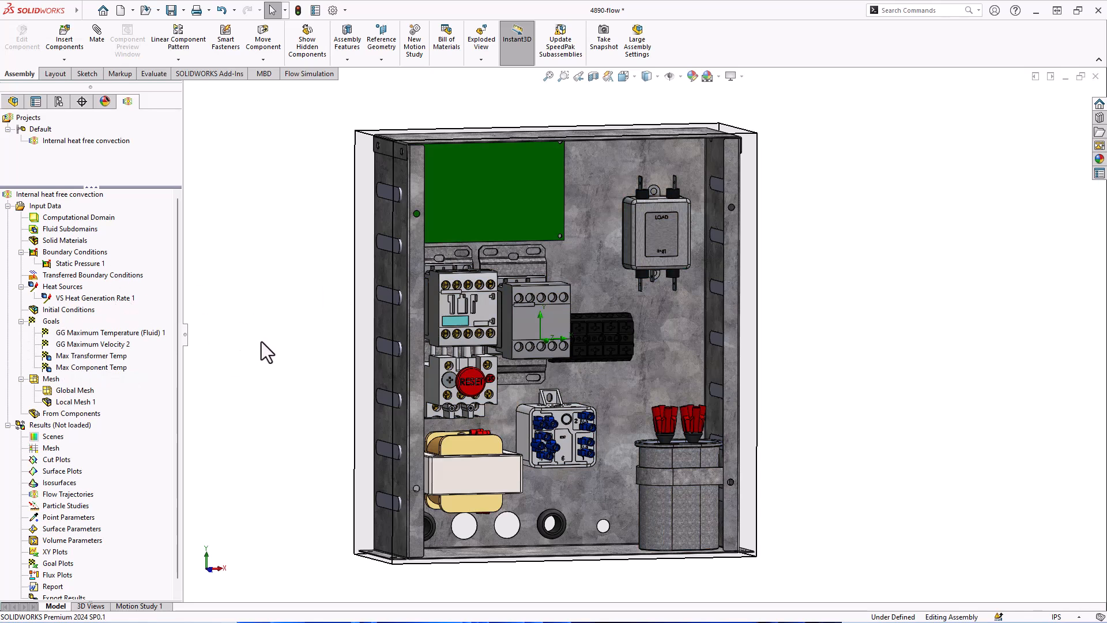
# Step: Run a new calculation on this computer with all cores and loaded results, save the assembly, and maximize the solver window
pyautogui.click(323, 75)
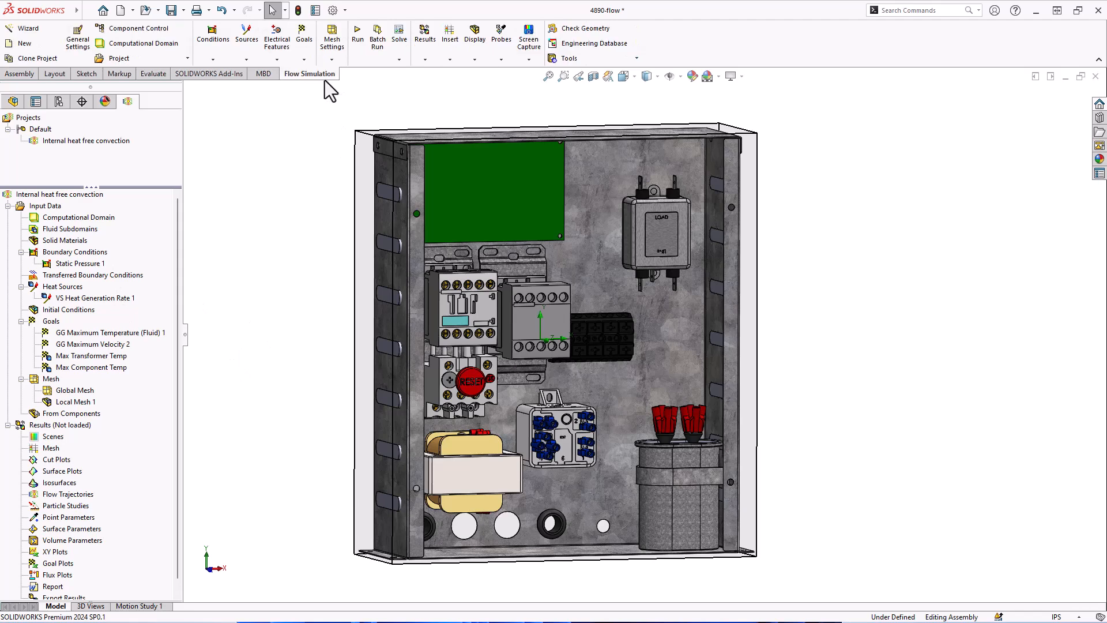
pyautogui.click(352, 51)
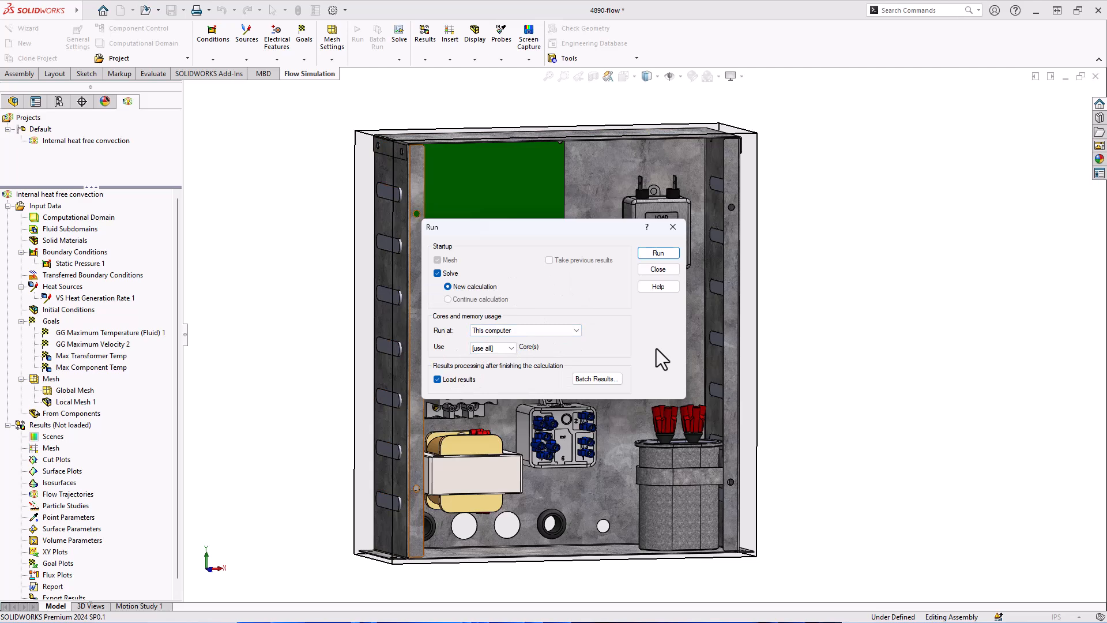
pyautogui.click(667, 255)
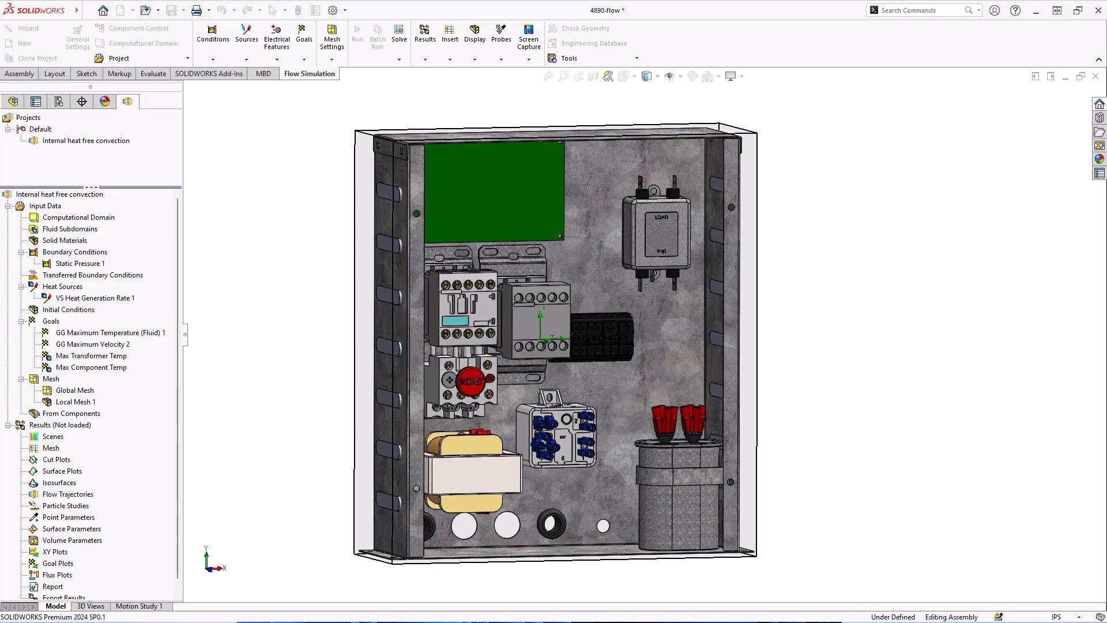
pyautogui.hotkey('ctrl', 's')
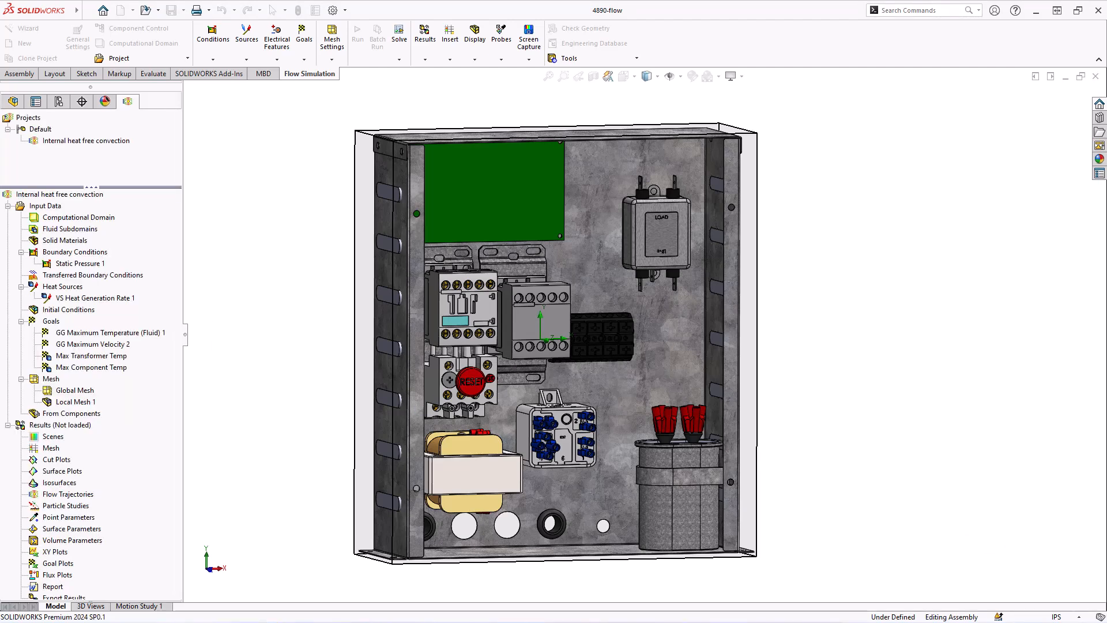
pyautogui.doubleClick(541, 160)
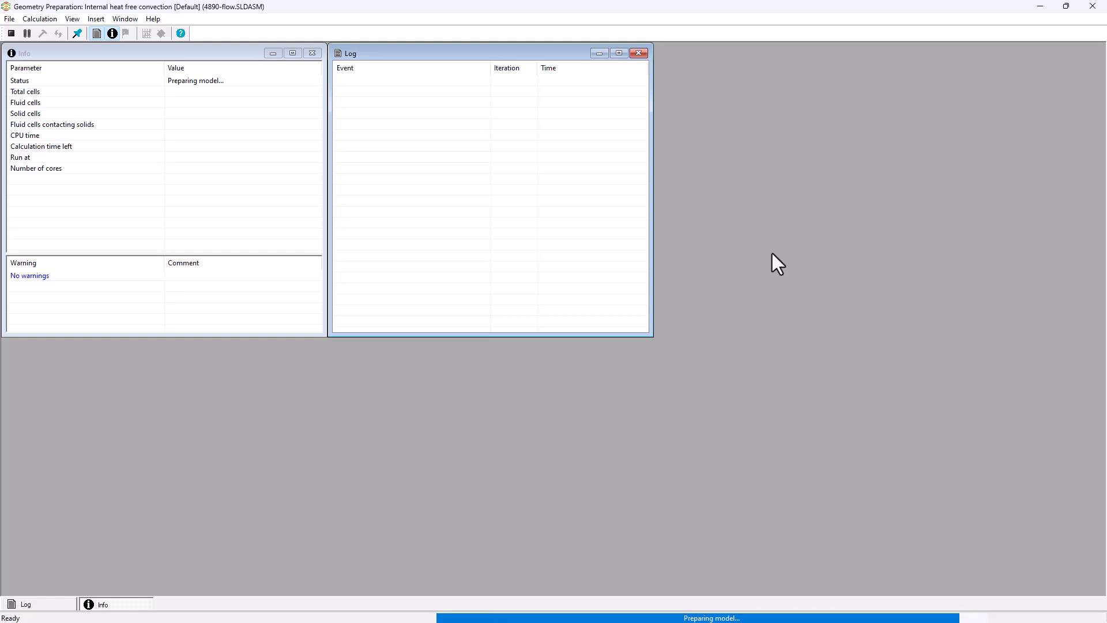
# Step: Enlarge the solver's Info window and widen its comment column to read the full pressure opening warnings
pyautogui.click(174, 54)
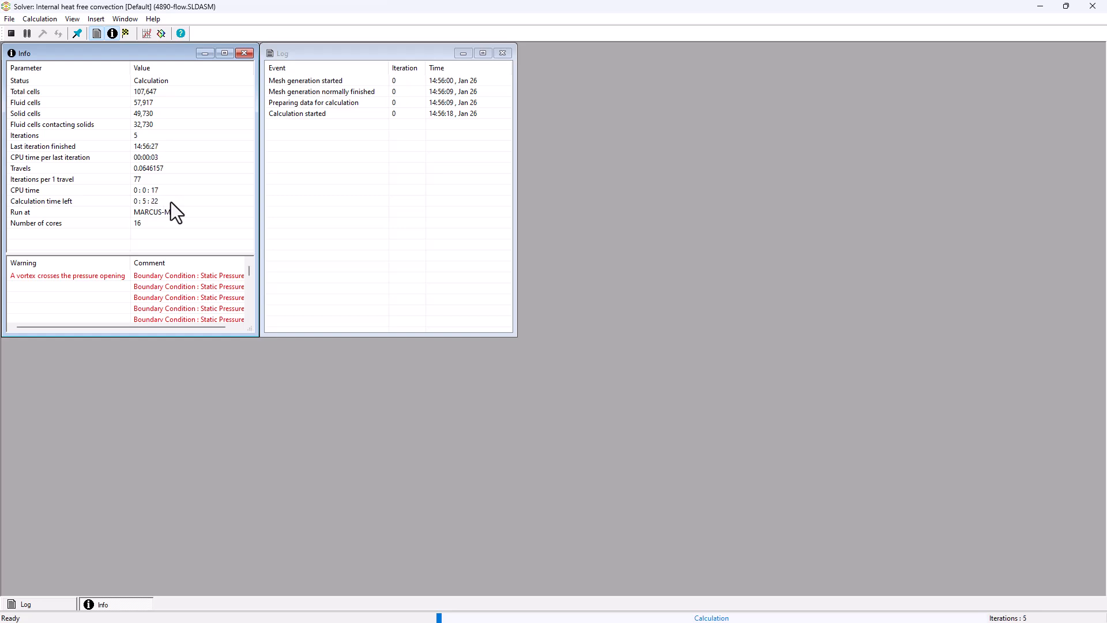
pyautogui.moveTo(363, 57); pyautogui.dragTo(478, 62)
pyautogui.moveTo(257, 334); pyautogui.dragTo(618, 491)
pyautogui.moveTo(255, 265); pyautogui.dragTo(375, 264)
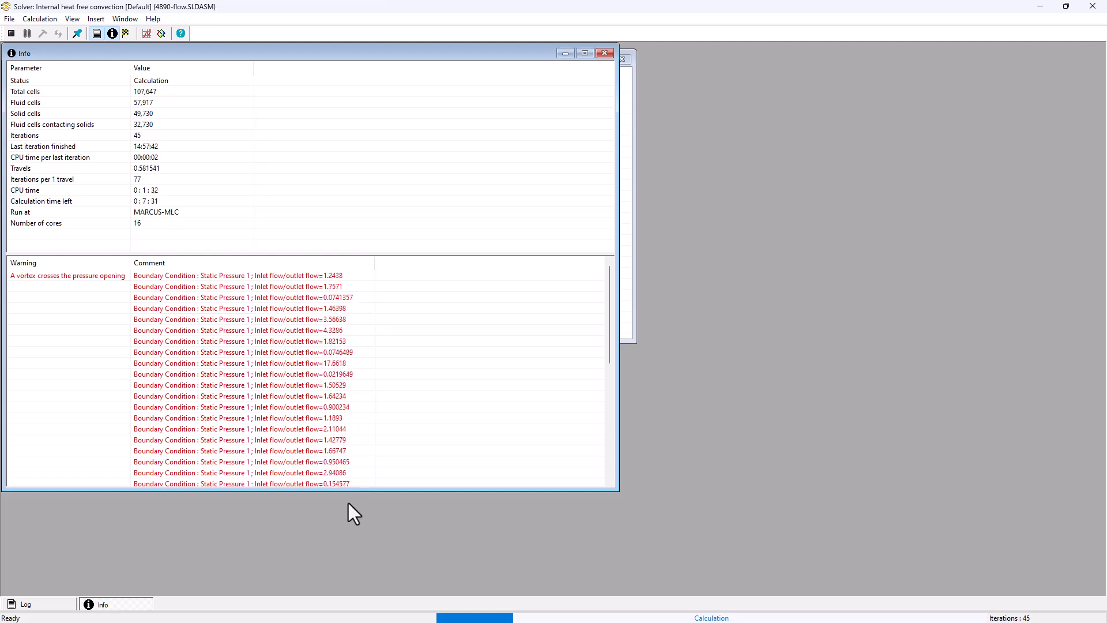
# Step: Show the list of goals in the solver and narrow its window to fit the goal values
pyautogui.click(126, 33)
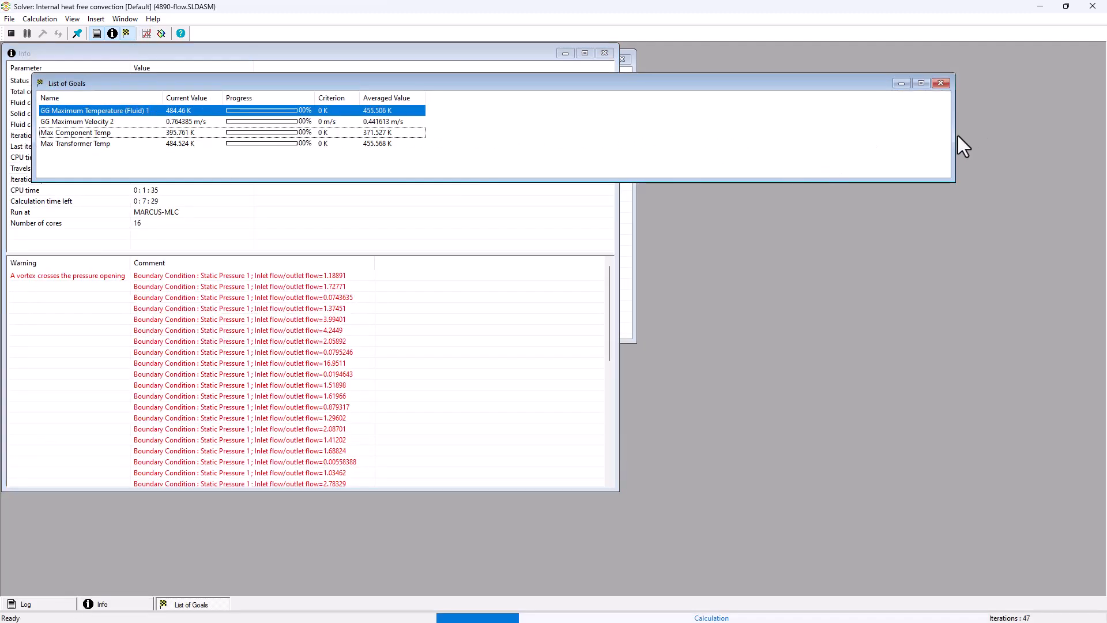
pyautogui.moveTo(951, 133); pyautogui.dragTo(448, 132)
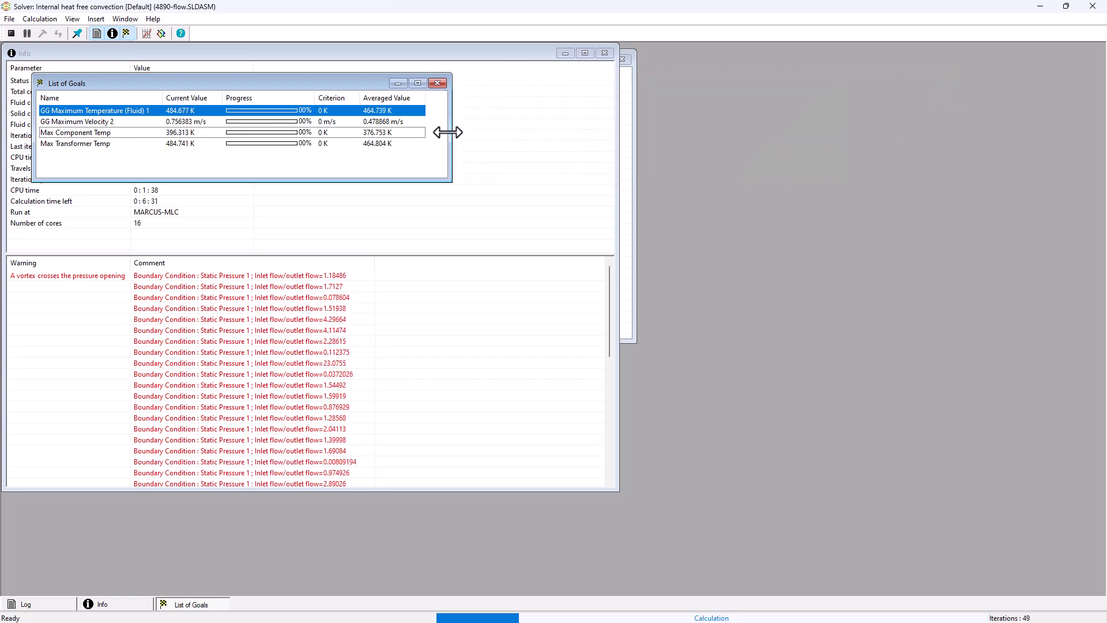
pyautogui.moveTo(313, 91); pyautogui.dragTo(303, 83)
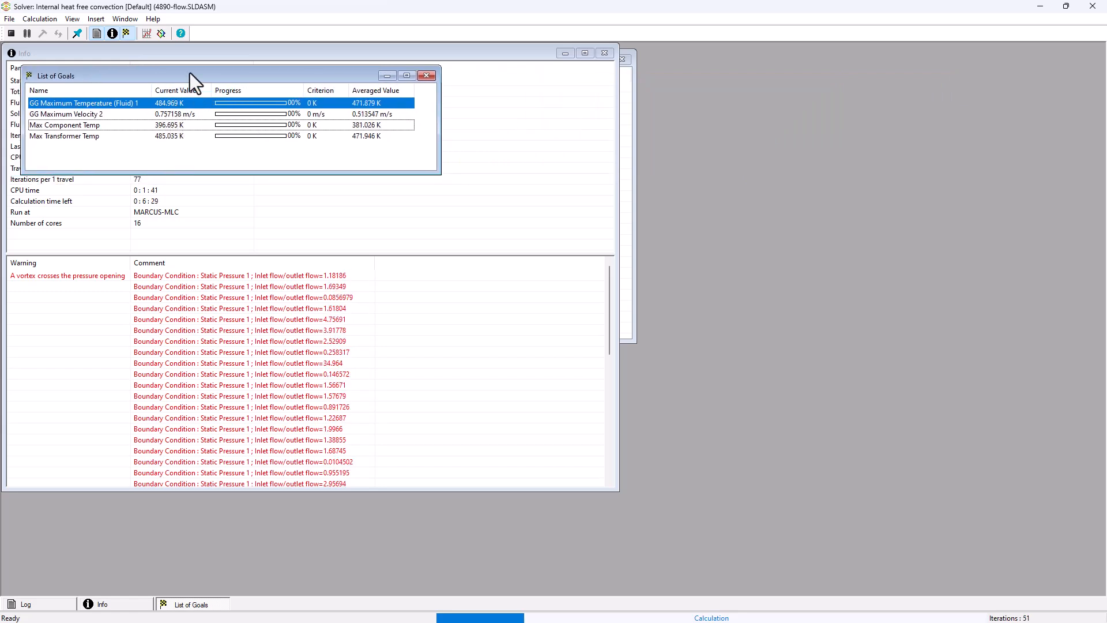
# Step: Insert a live contour preview of Temperature on the Front Plane
pyautogui.click(162, 34)
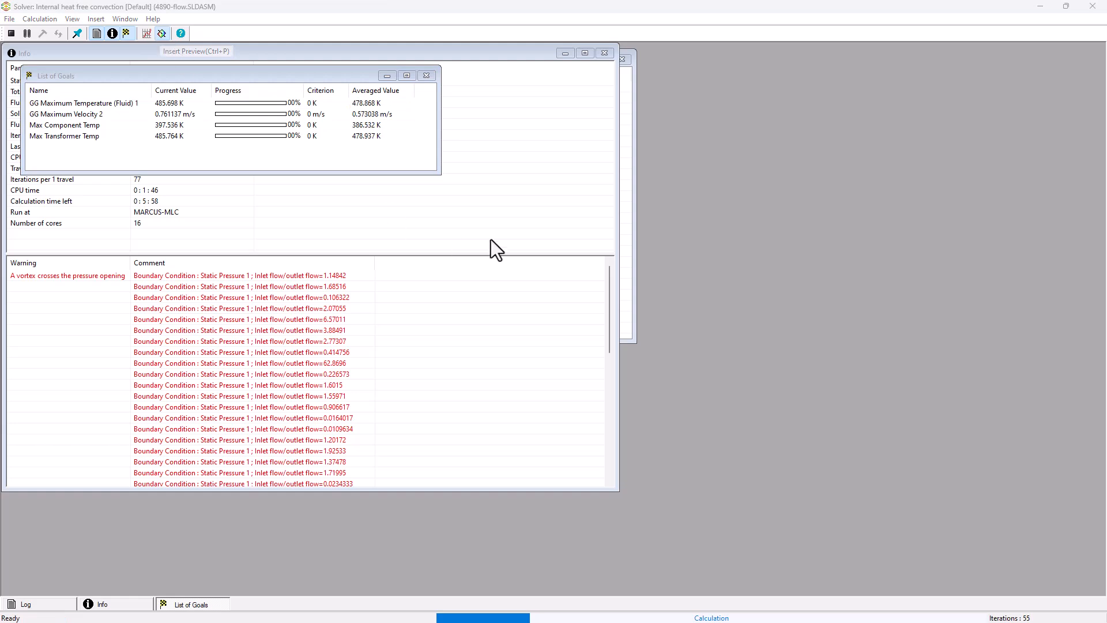
pyautogui.moveTo(562, 230)
pyautogui.mouseDown()
pyautogui.moveTo(569, 216)
pyautogui.moveTo(558, 226)
pyautogui.mouseUp()
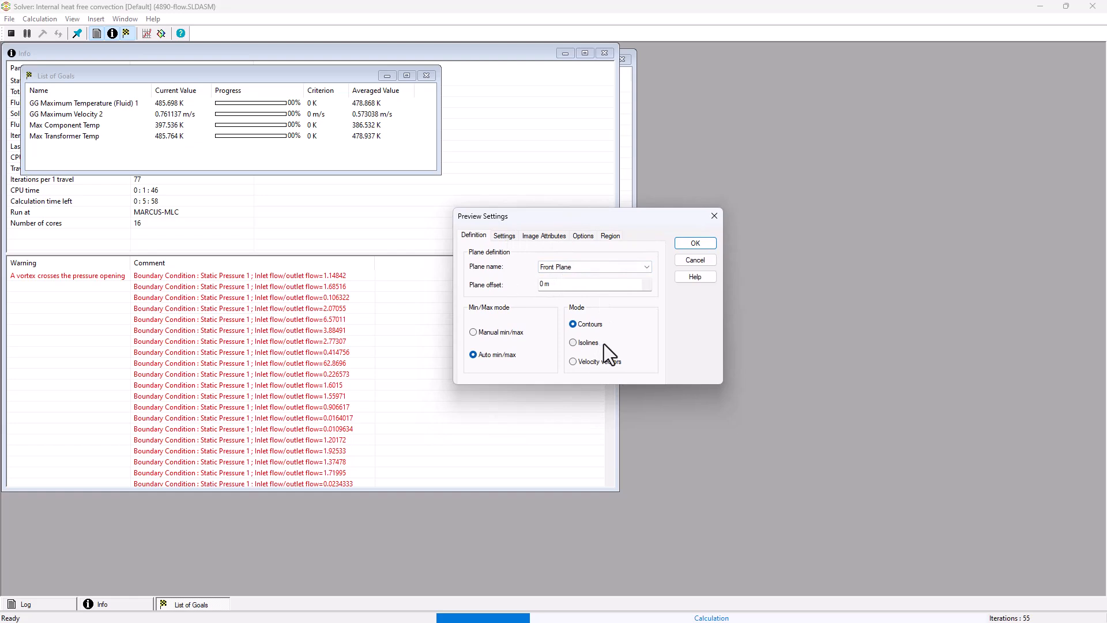
pyautogui.click(505, 235)
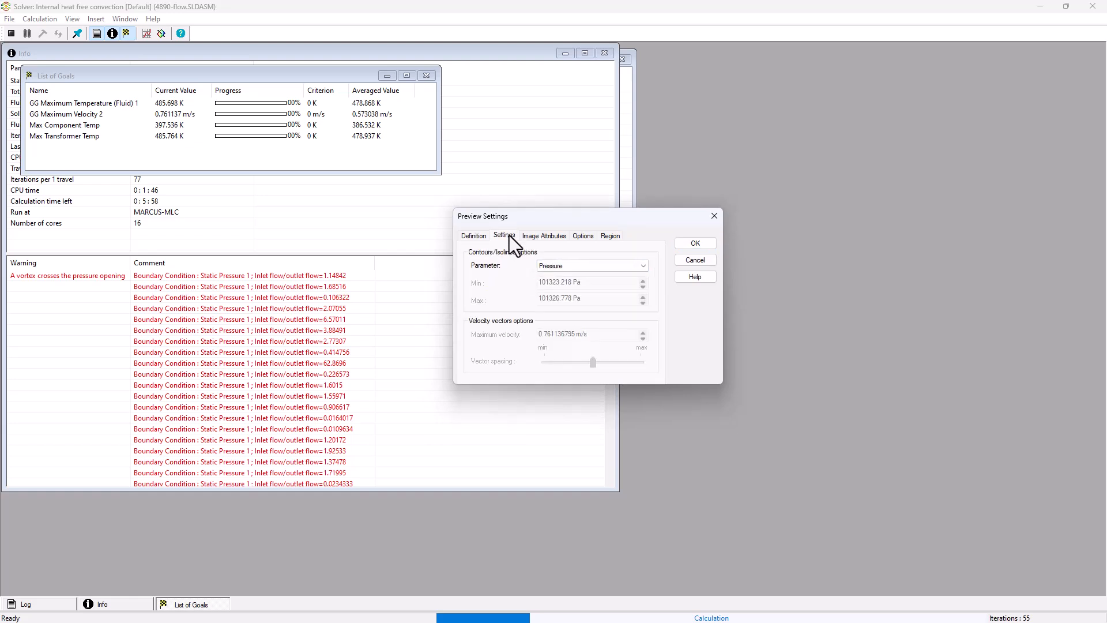
pyautogui.click(569, 265)
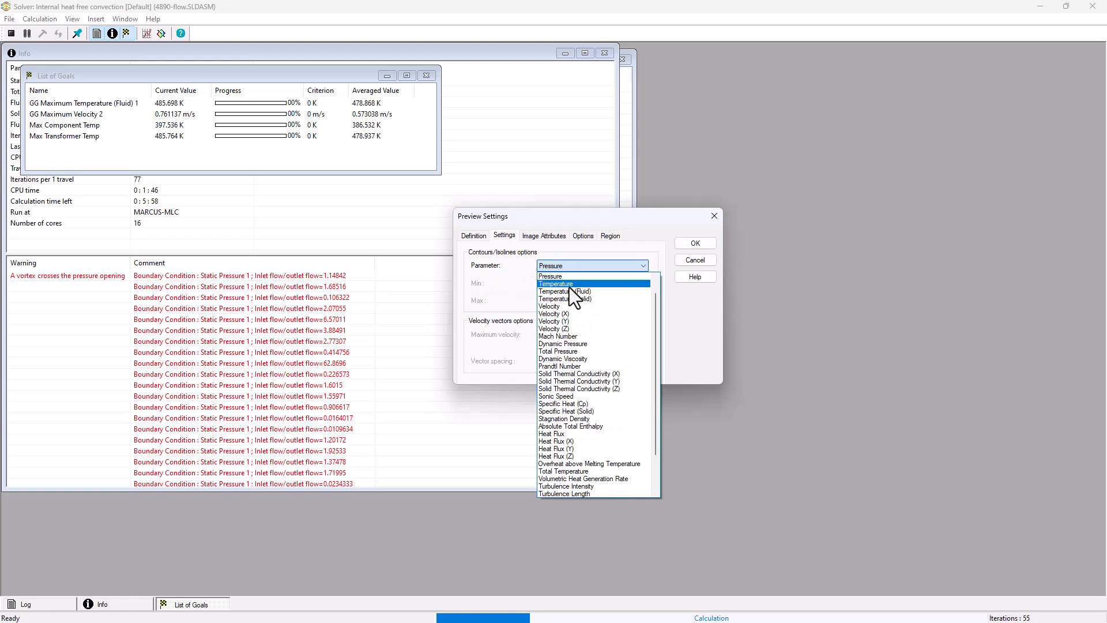
pyautogui.click(568, 287)
pyautogui.click(544, 236)
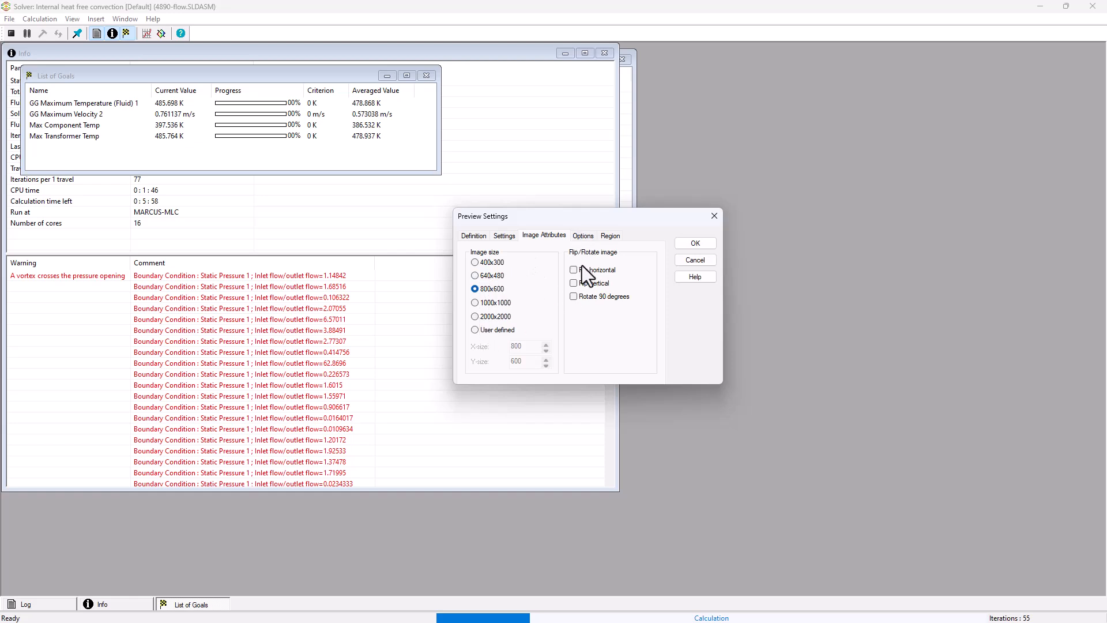
pyautogui.click(582, 240)
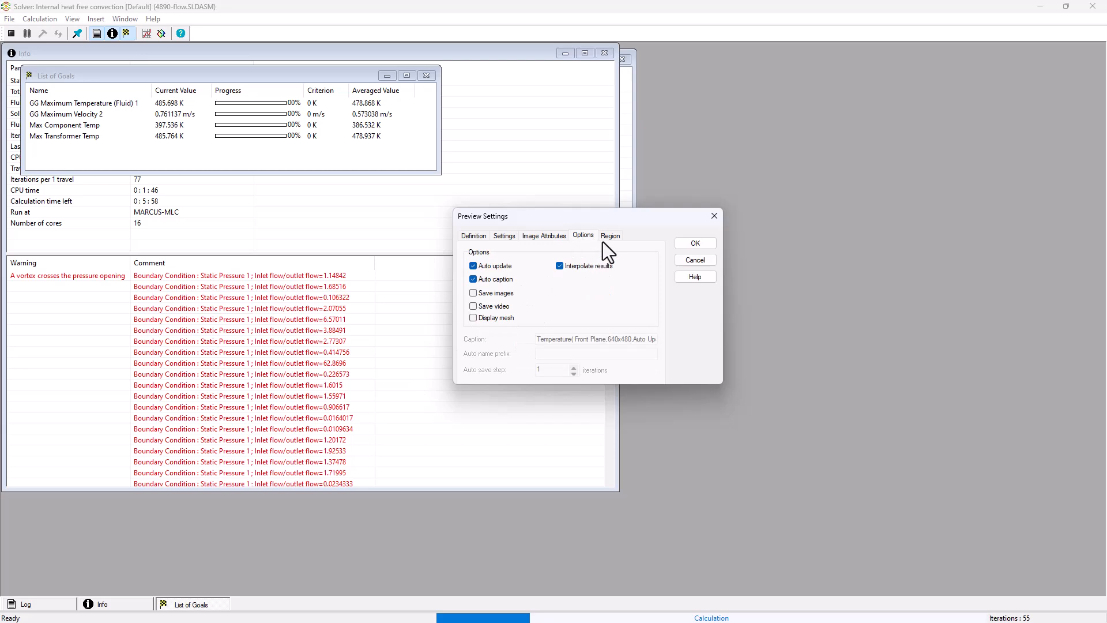
pyautogui.click(500, 235)
pyautogui.click(700, 242)
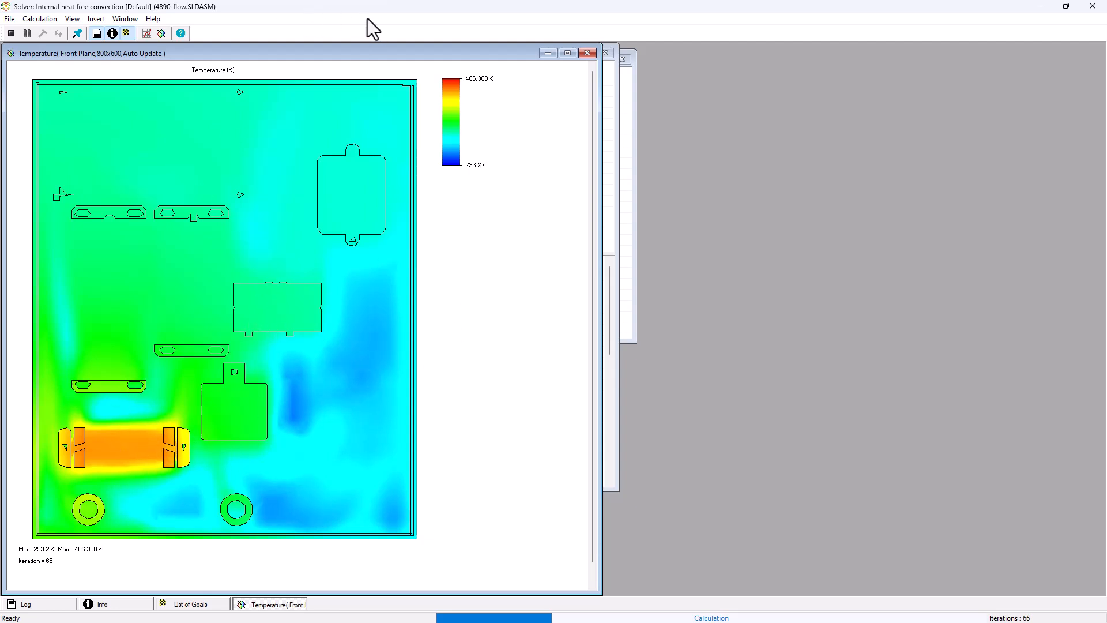
# Step: Dock the solver to half the screen and reposition the enclosure model so both are visible side by side
pyautogui.moveTo(396, 9); pyautogui.dragTo(379, 32)
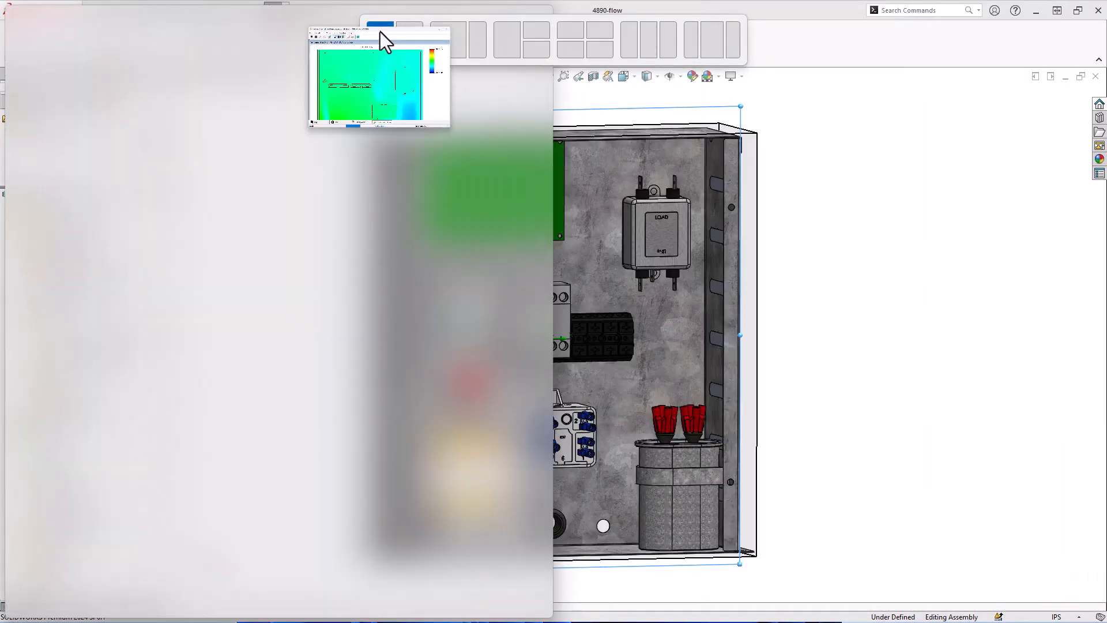
pyautogui.click(640, 262)
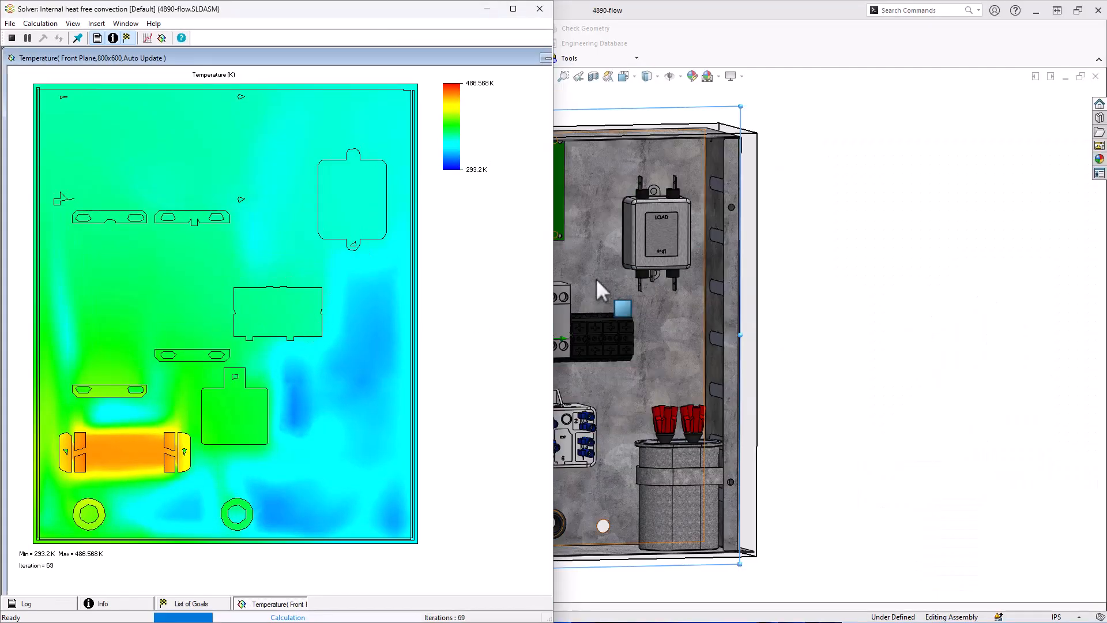
pyautogui.click(817, 264)
pyautogui.keyDown('ctrl'); pyautogui.moveTo(829, 287); pyautogui.dragTo(997, 282, button='middle'); pyautogui.keyUp('ctrl')
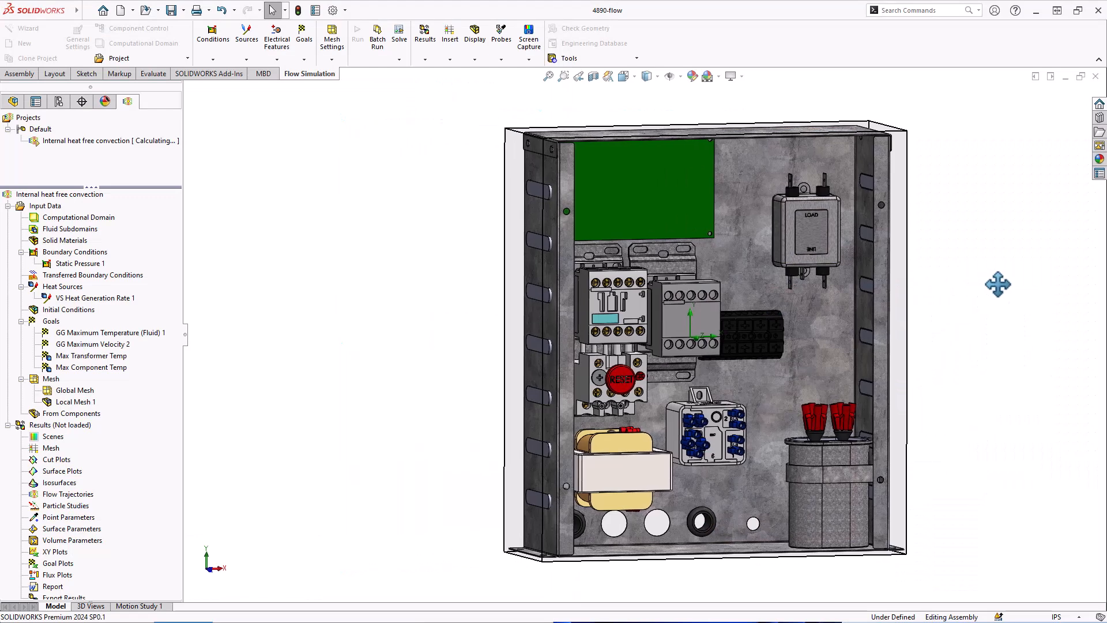
pyautogui.hotkey('alt', 'Tab')
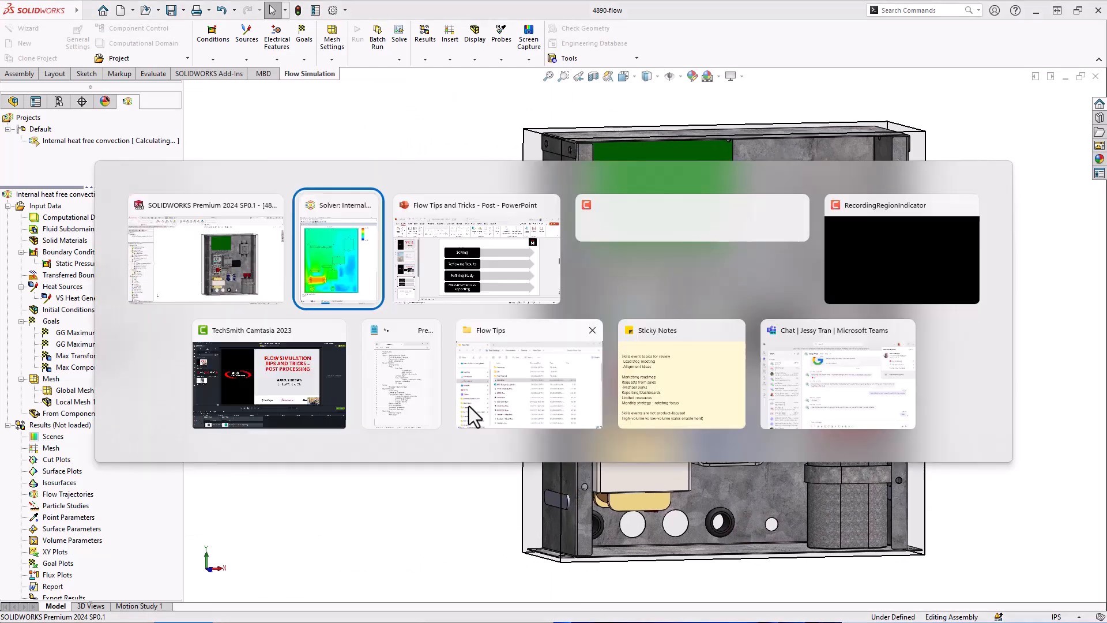
pyautogui.click(357, 254)
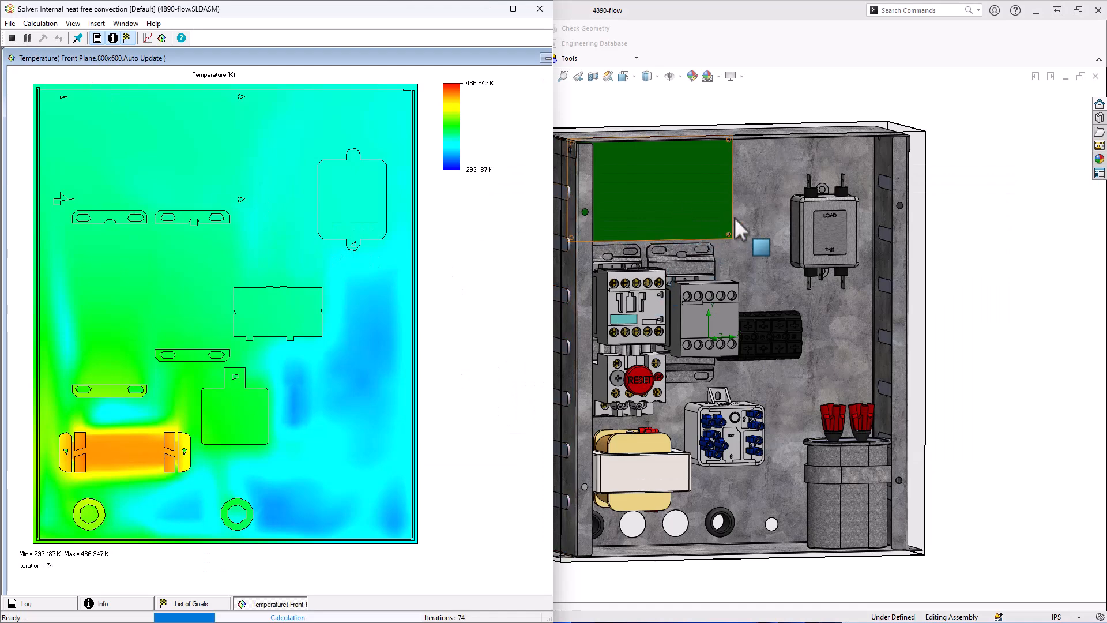
# Step: Set the temperature preview's plane offset from the Front Plane to 0.042 m, checking its position in a side view of the enclosure
pyautogui.rightClick(102, 104)
pyautogui.click(133, 154)
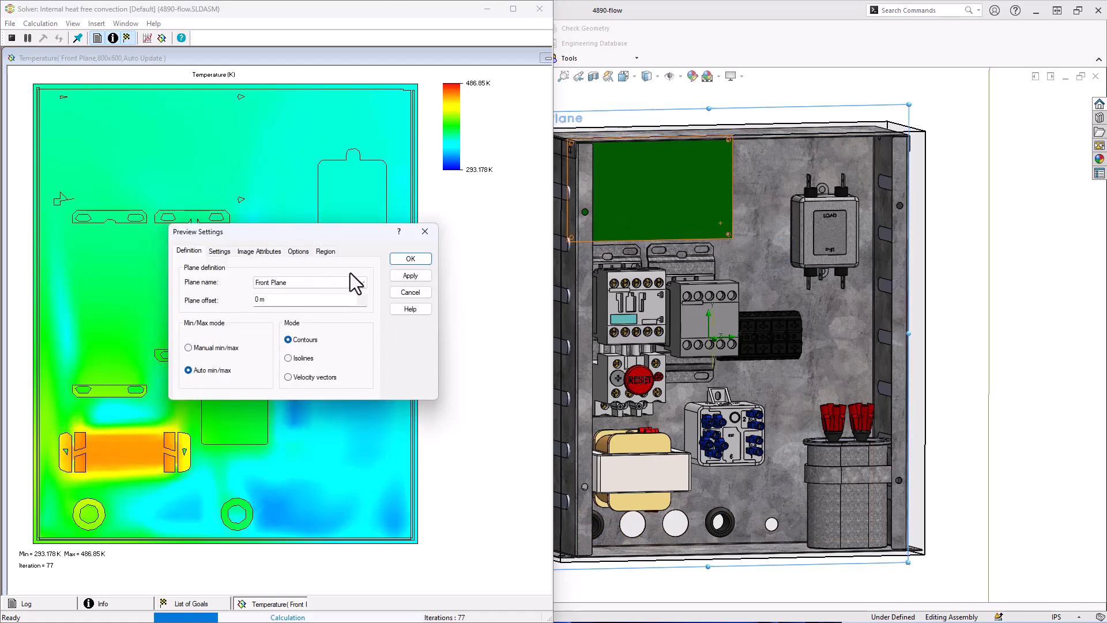
pyautogui.click(361, 297)
pyautogui.click(362, 298)
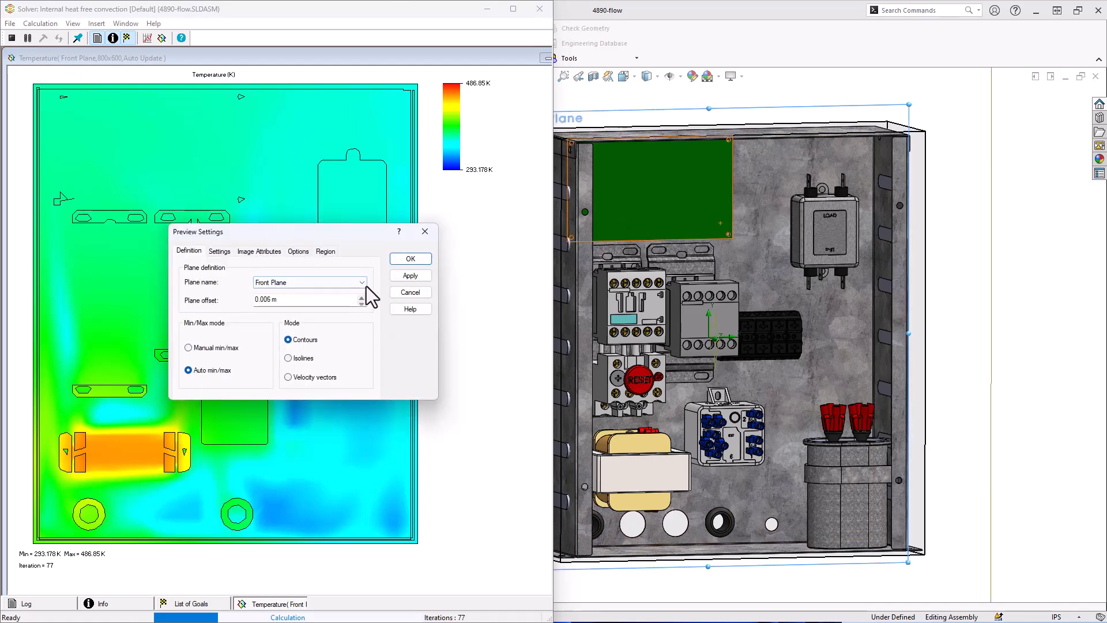
pyautogui.click(362, 284)
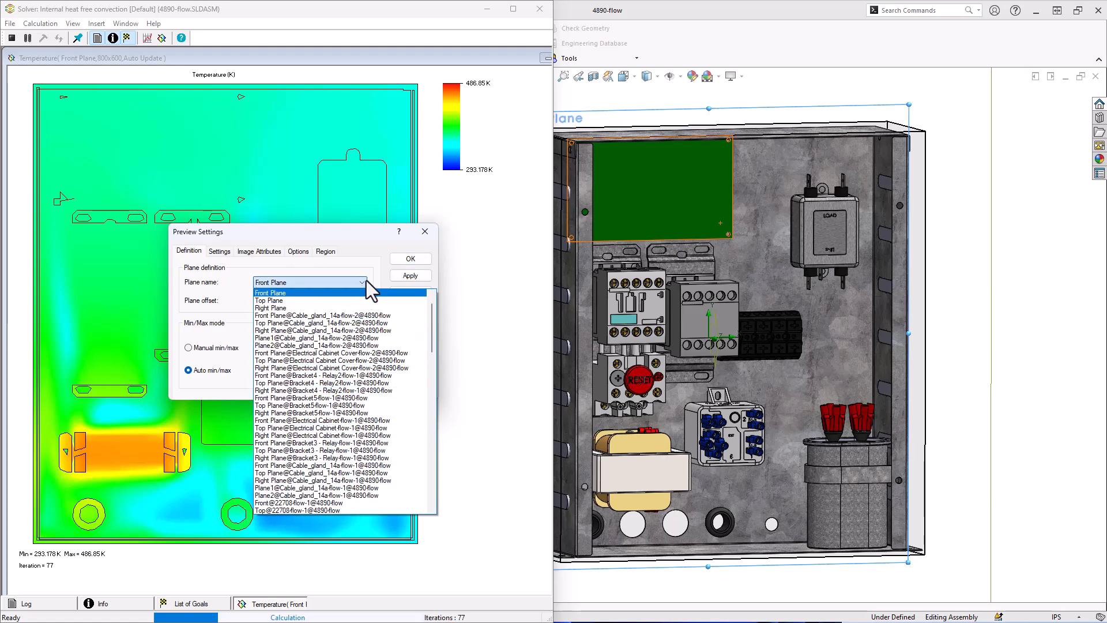
pyautogui.click(363, 281)
pyautogui.moveTo(926, 308); pyautogui.dragTo(1027, 302, button='middle')
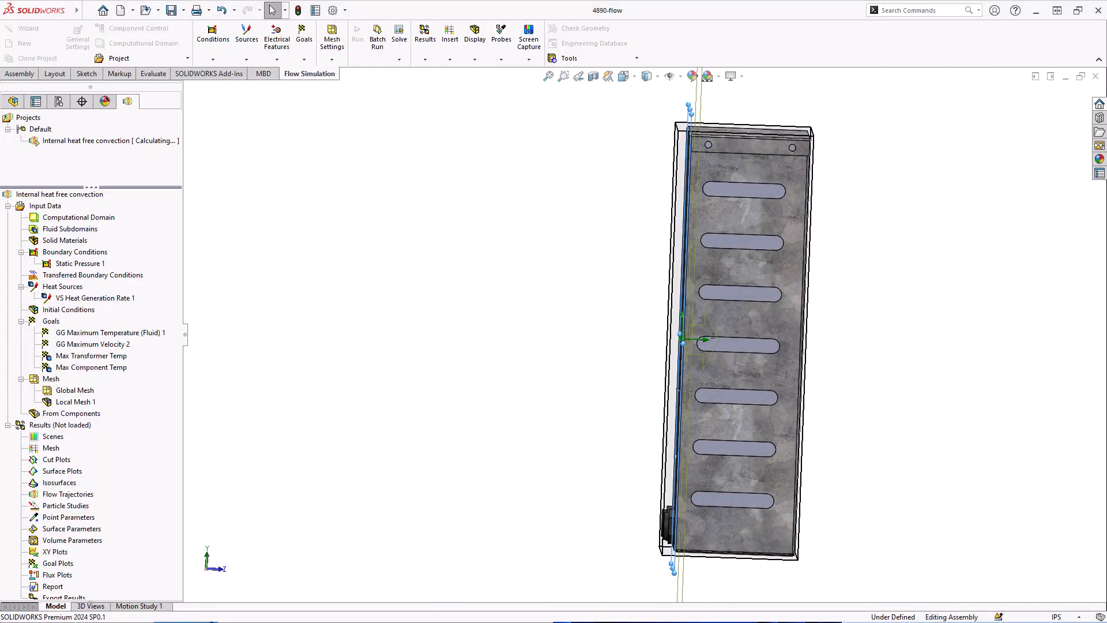
pyautogui.hotkey('alt', 'Tab')
pyautogui.click(334, 248)
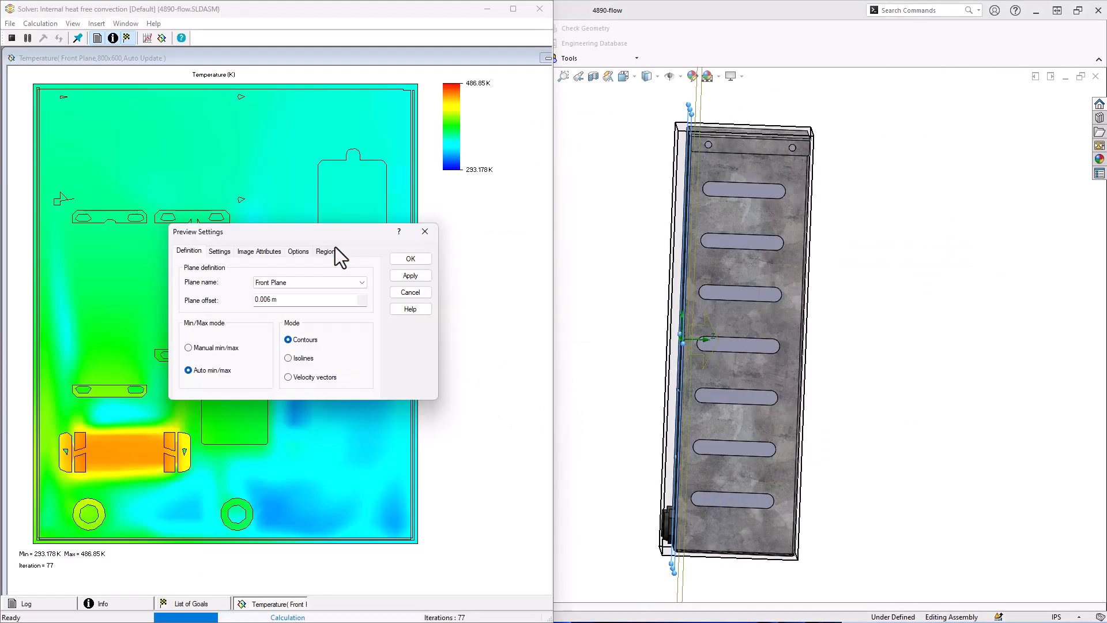
pyautogui.click(359, 299)
pyautogui.click(361, 298)
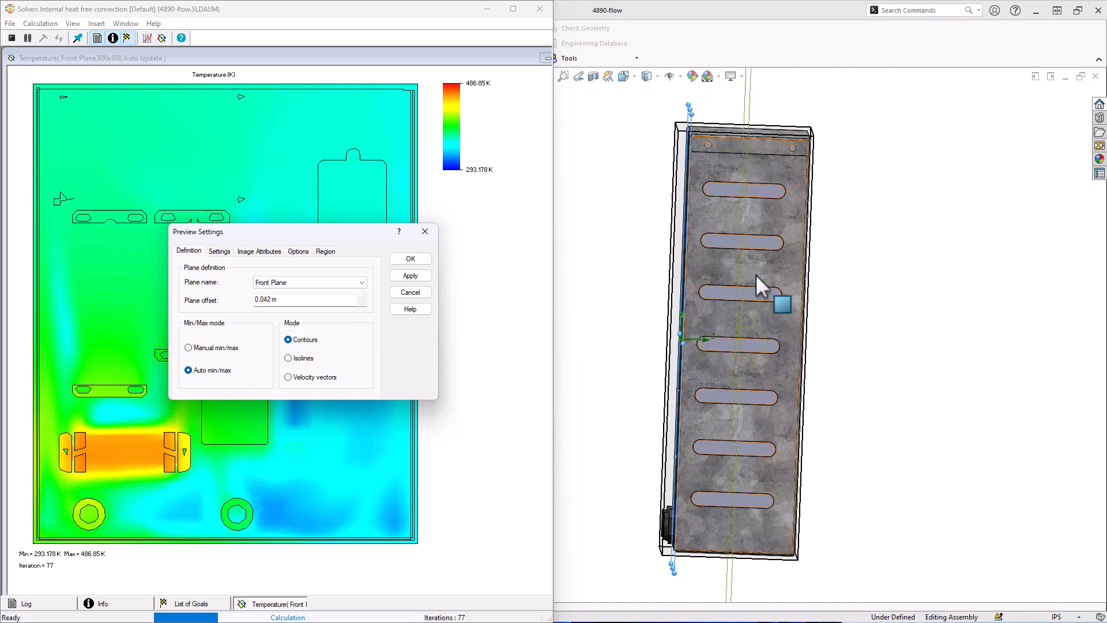
pyautogui.click(410, 276)
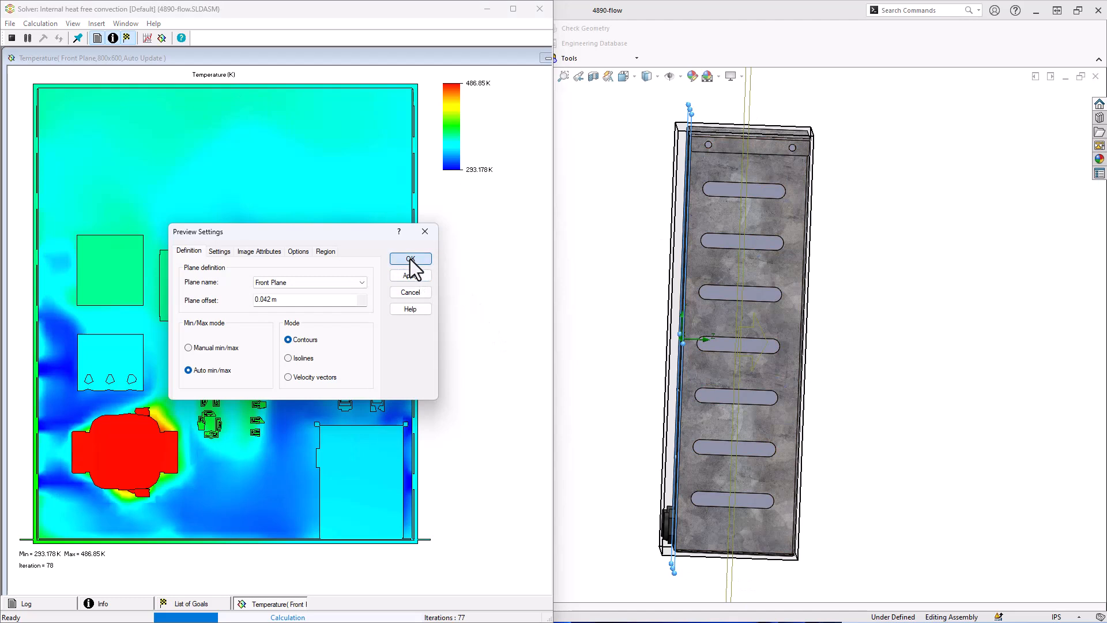
pyautogui.click(410, 259)
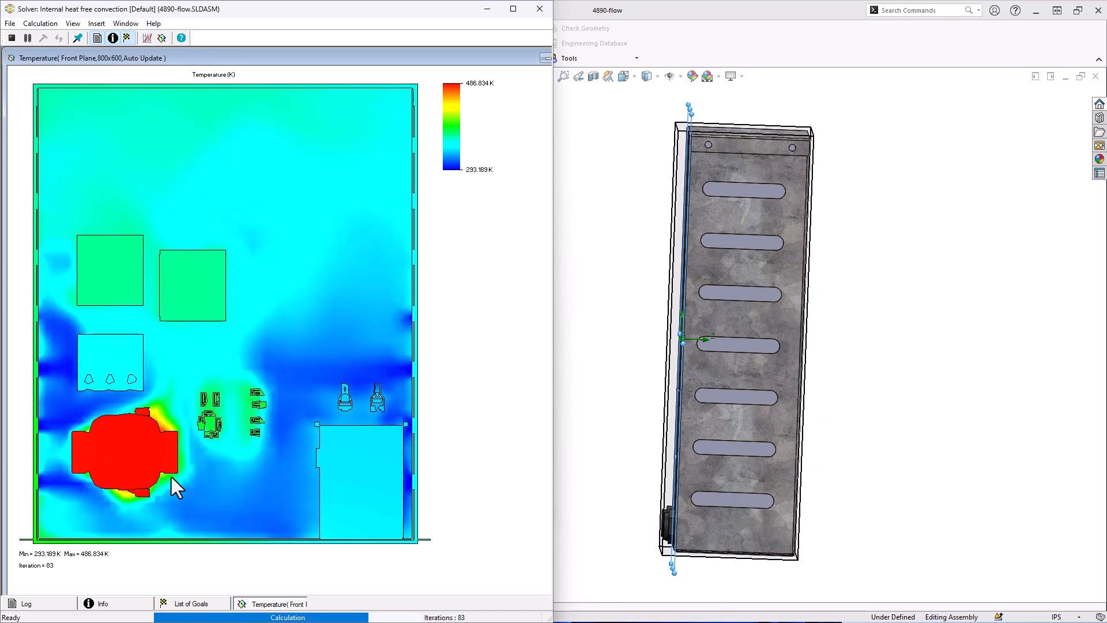
# Step: Maximize the solver and arrange the temperature preview and the list of goals so both are visible without overlapping
pyautogui.click(513, 9)
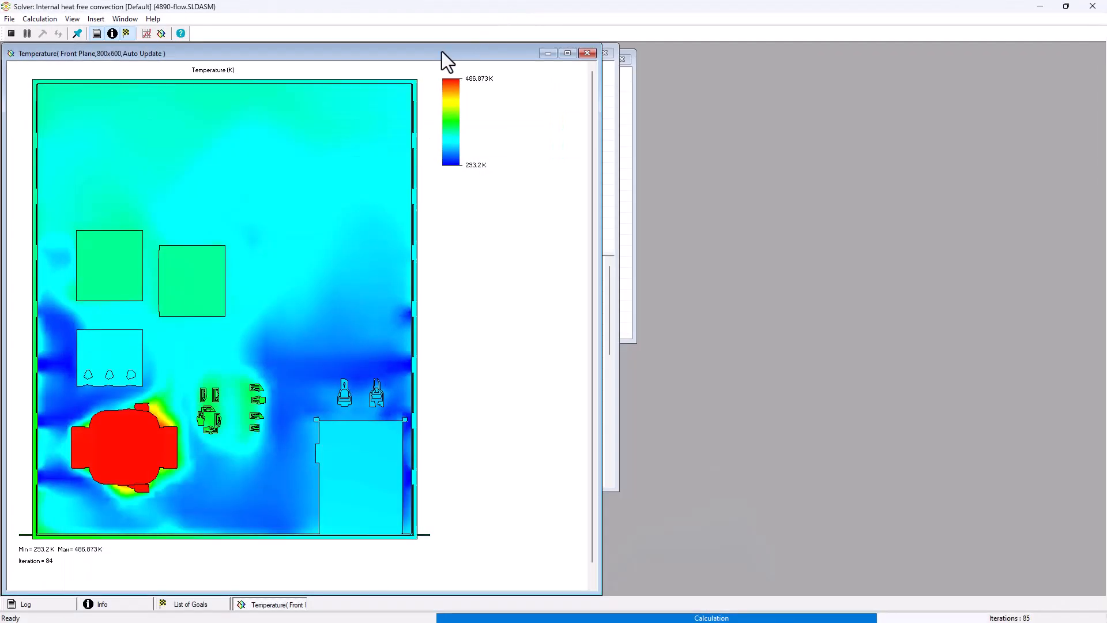
pyautogui.moveTo(399, 51); pyautogui.dragTo(836, 52)
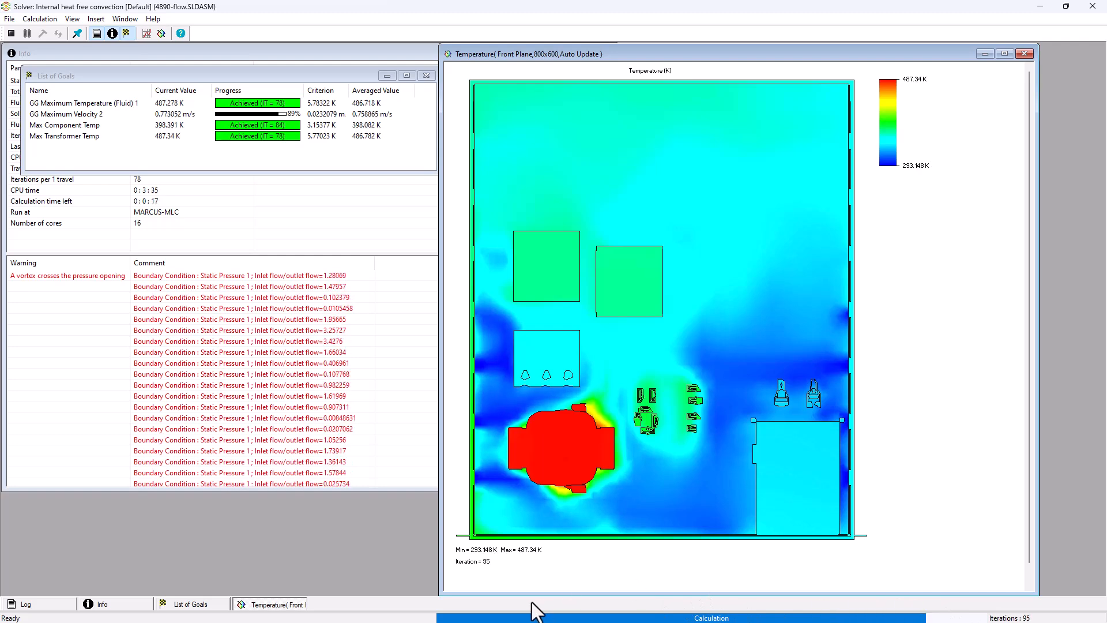
pyautogui.moveTo(236, 72); pyautogui.dragTo(219, 78)
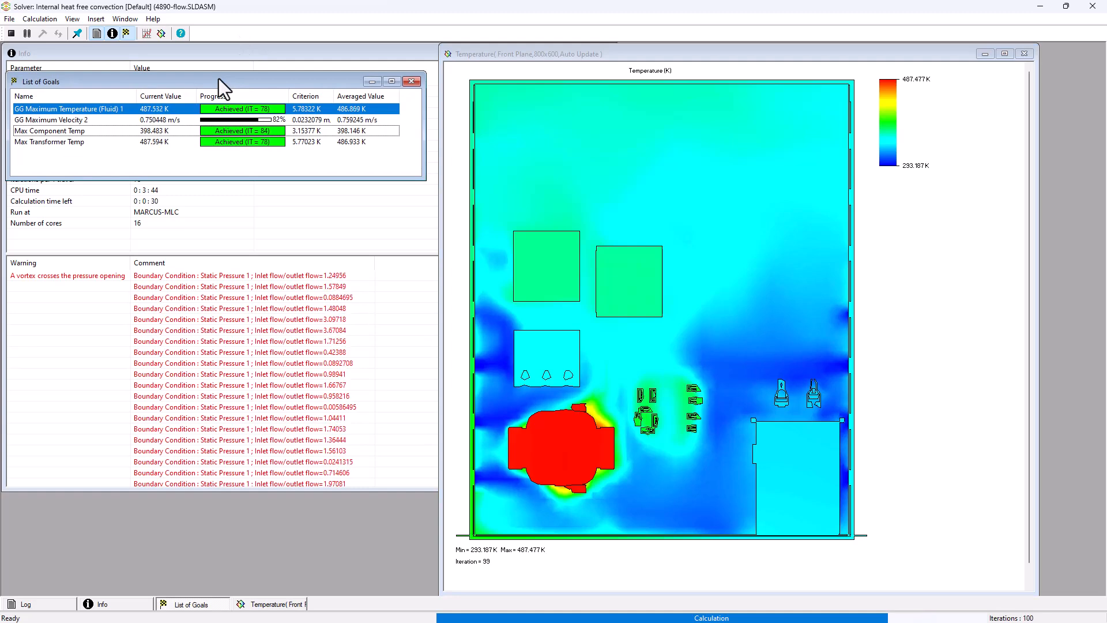
pyautogui.click(208, 161)
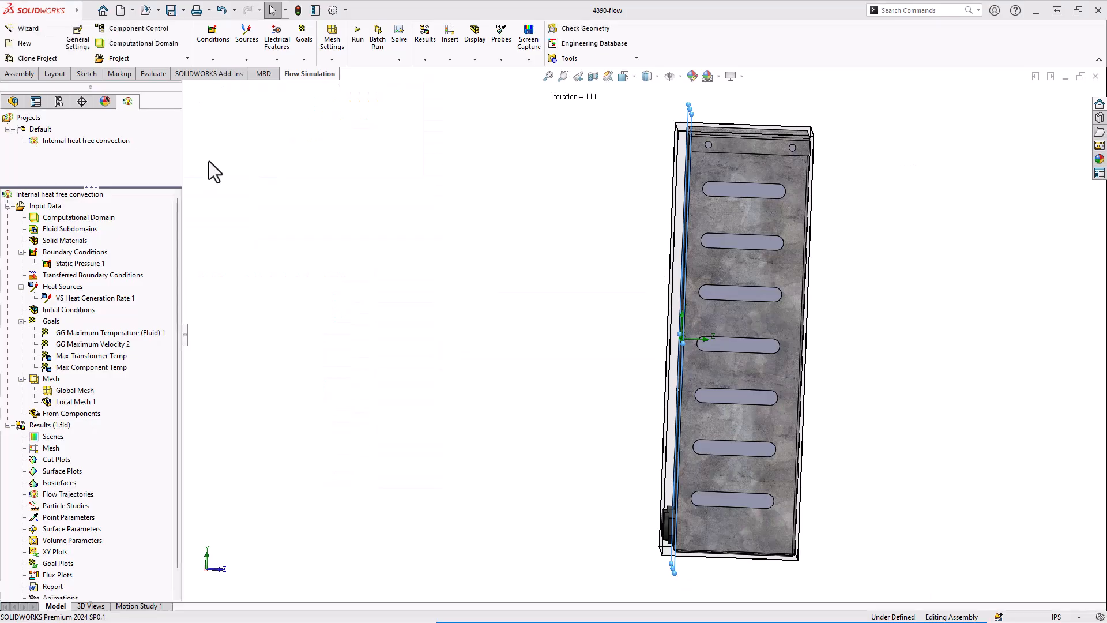
# Step: Start a cut plot of the results on the Front Plane and offset it about 0.037 m into the enclosure
pyautogui.moveTo(412, 304); pyautogui.dragTo(358, 308, button='middle')
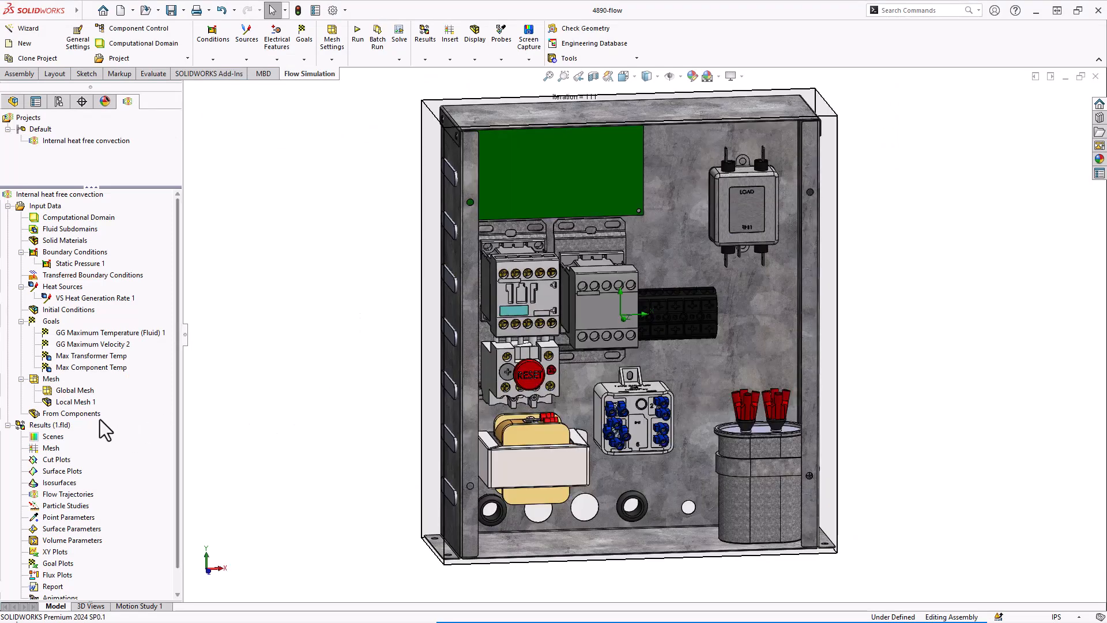
pyautogui.scroll(-1, 107, 422)
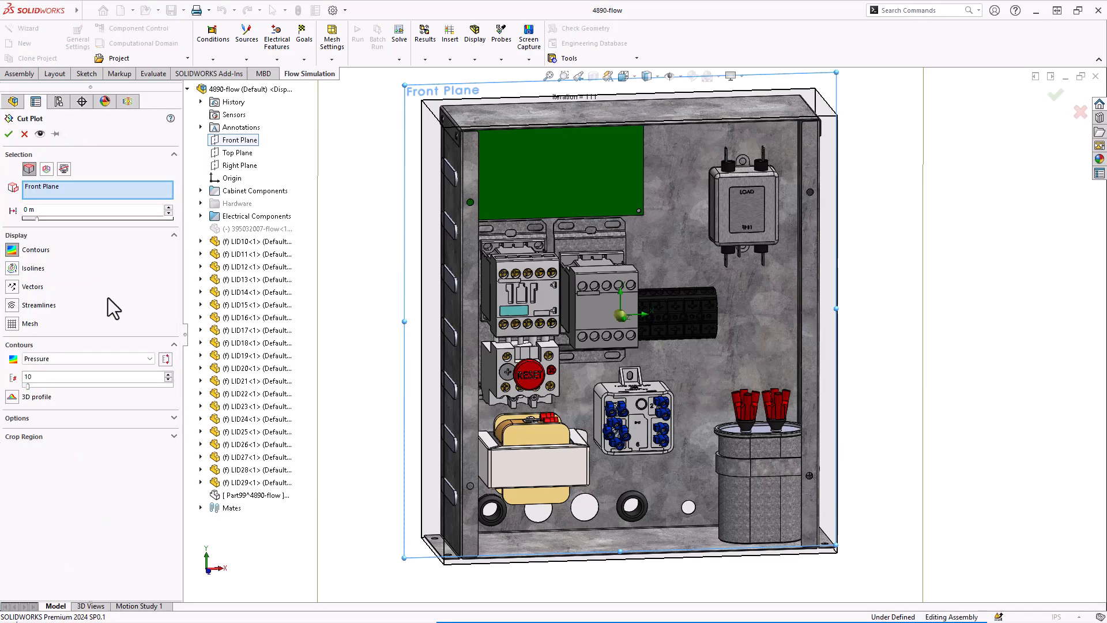
pyautogui.moveTo(532, 347); pyautogui.dragTo(583, 358, button='middle')
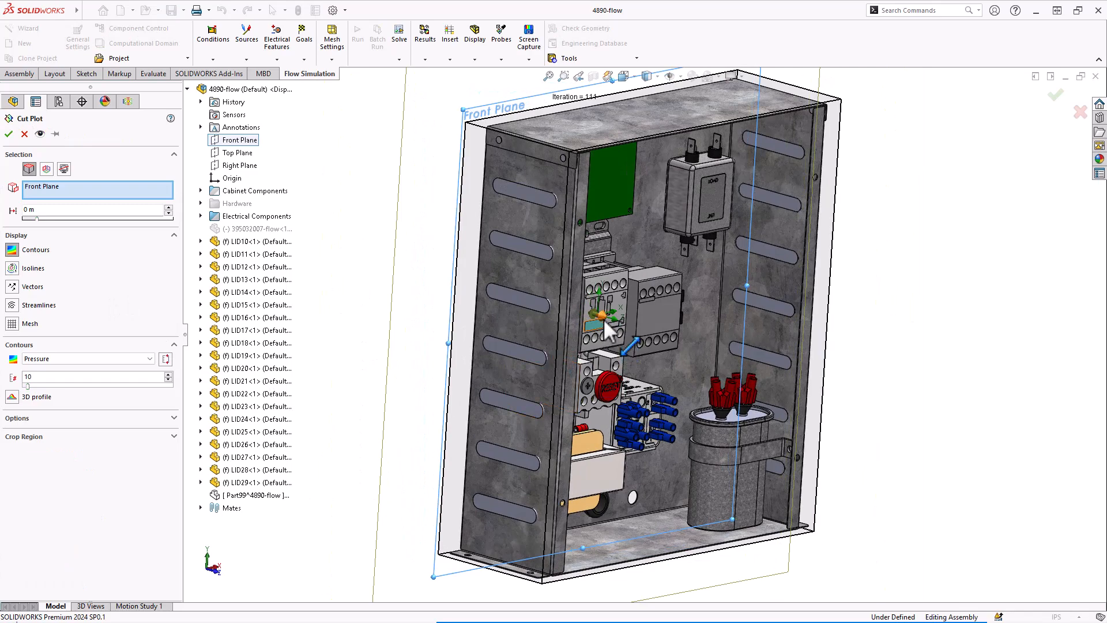
pyautogui.moveTo(611, 319); pyautogui.dragTo(637, 327)
pyautogui.moveTo(638, 328); pyautogui.dragTo(685, 326, button='middle')
pyautogui.moveTo(638, 327); pyautogui.dragTo(645, 343)
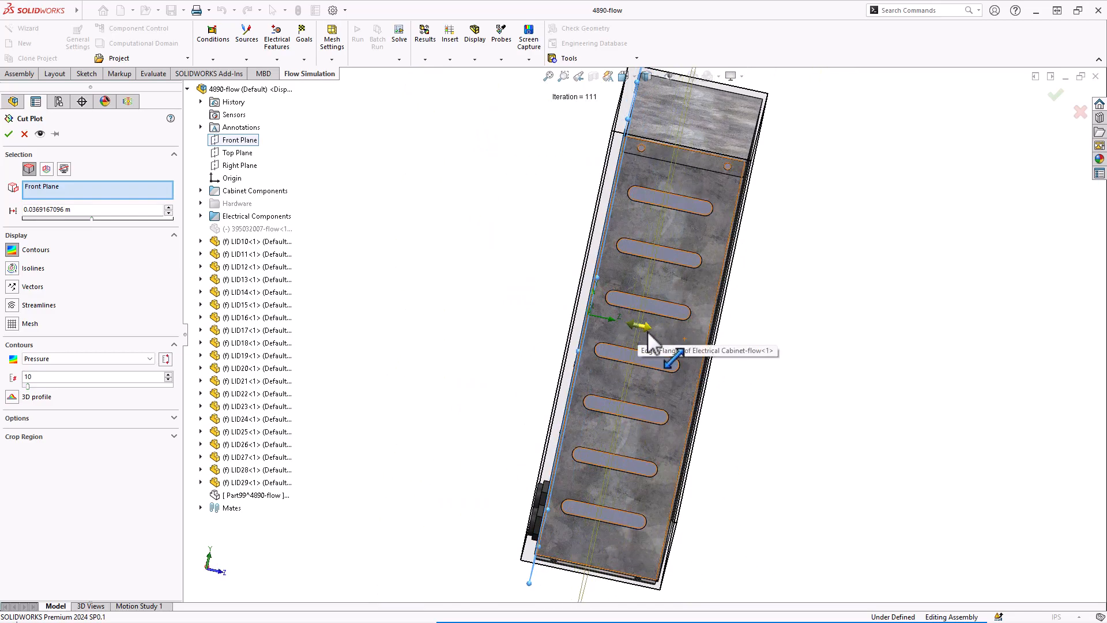
# Step: Preview the cut plot with Temperature contours and shift its plane to an offset of about 0.066 m
pyautogui.moveTo(732, 360); pyautogui.dragTo(230, 352, button='middle')
pyautogui.click(83, 358)
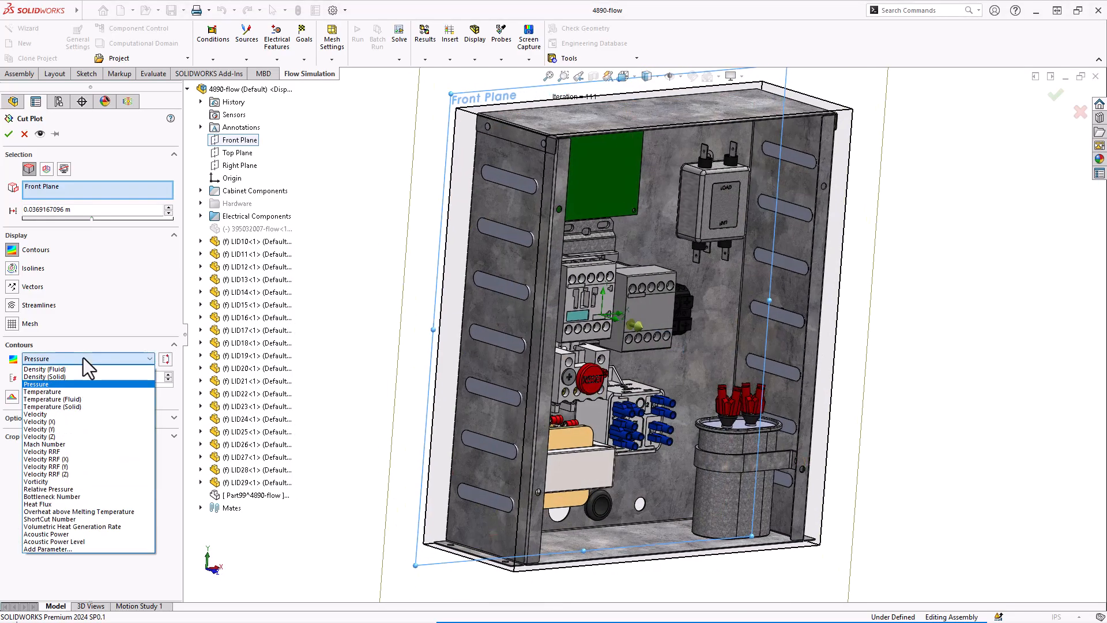
pyautogui.click(63, 391)
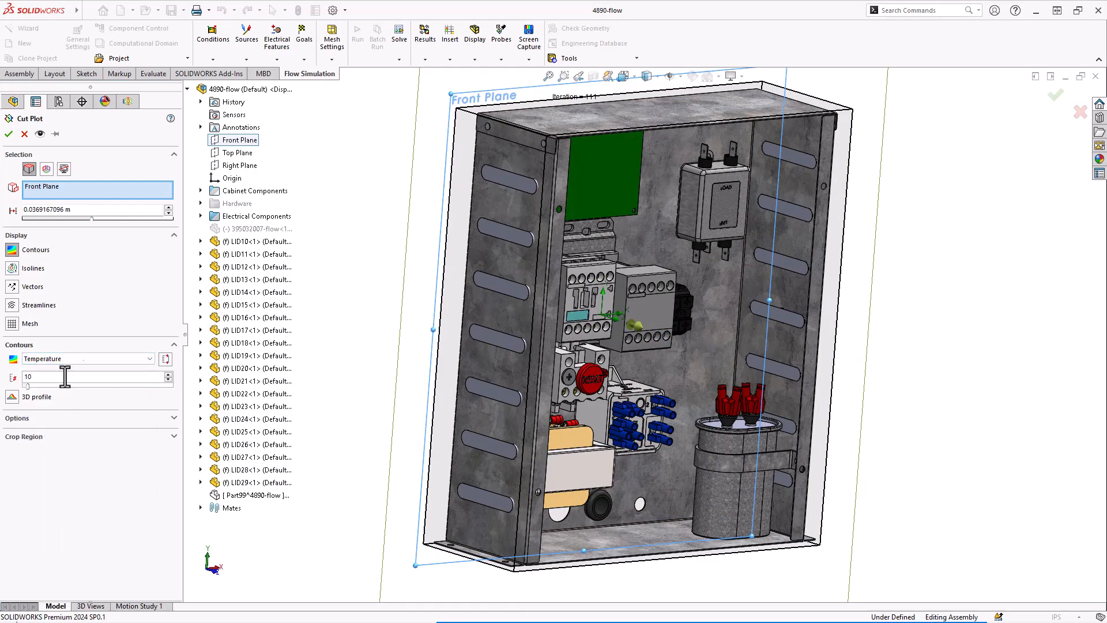
pyautogui.click(40, 135)
pyautogui.moveTo(588, 430); pyautogui.dragTo(616, 320, button='middle')
pyautogui.moveTo(635, 324); pyautogui.dragTo(650, 330)
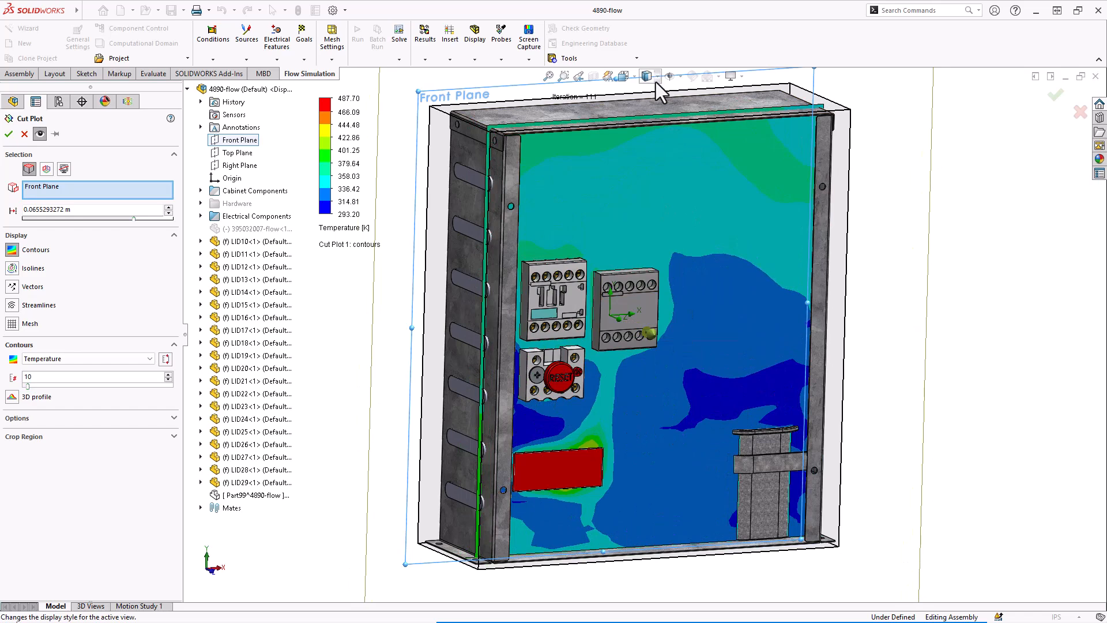
# Step: Try the Hidden Lines Visible display style on the enclosure model, and settle on Wireframe
pyautogui.moveTo(655, 82)
pyautogui.click(648, 147)
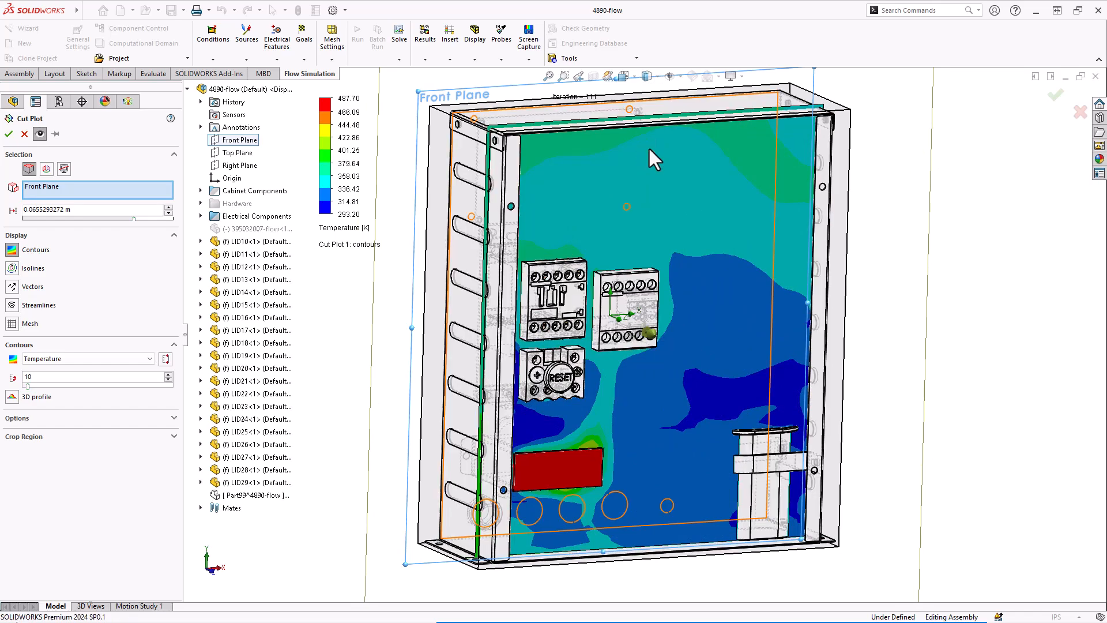
pyautogui.moveTo(884, 359); pyautogui.dragTo(886, 358, button='middle')
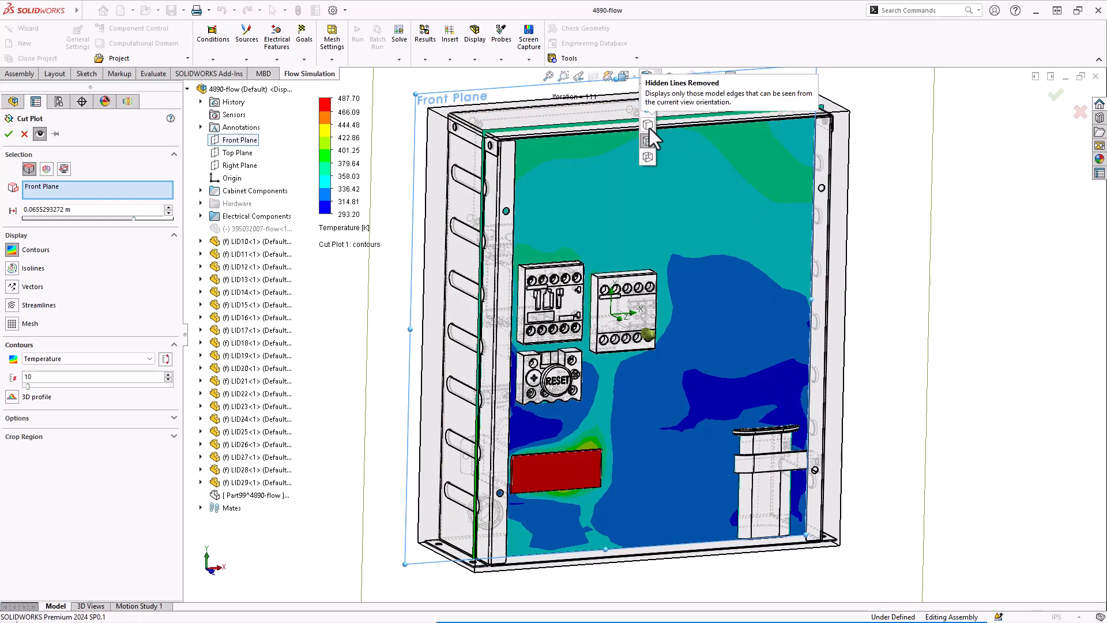
pyautogui.click(647, 157)
pyautogui.moveTo(829, 346); pyautogui.dragTo(807, 328, button='middle')
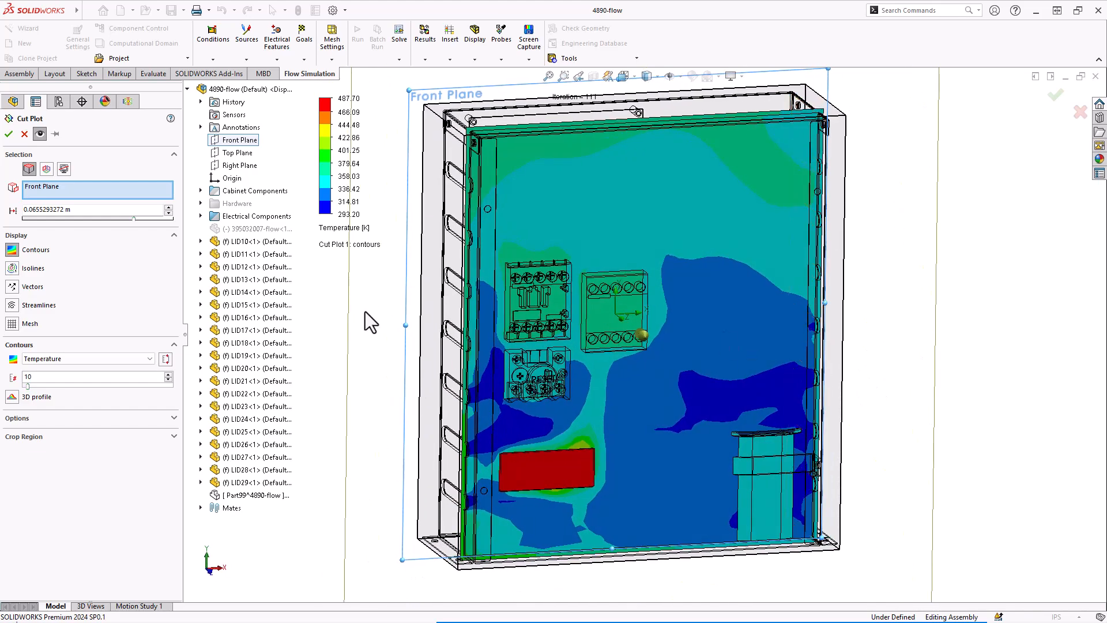
# Step: Move the temperature cut plot plane to an offset of about 0.039 m so it passes through the transformer and terminal block
pyautogui.click(474, 41)
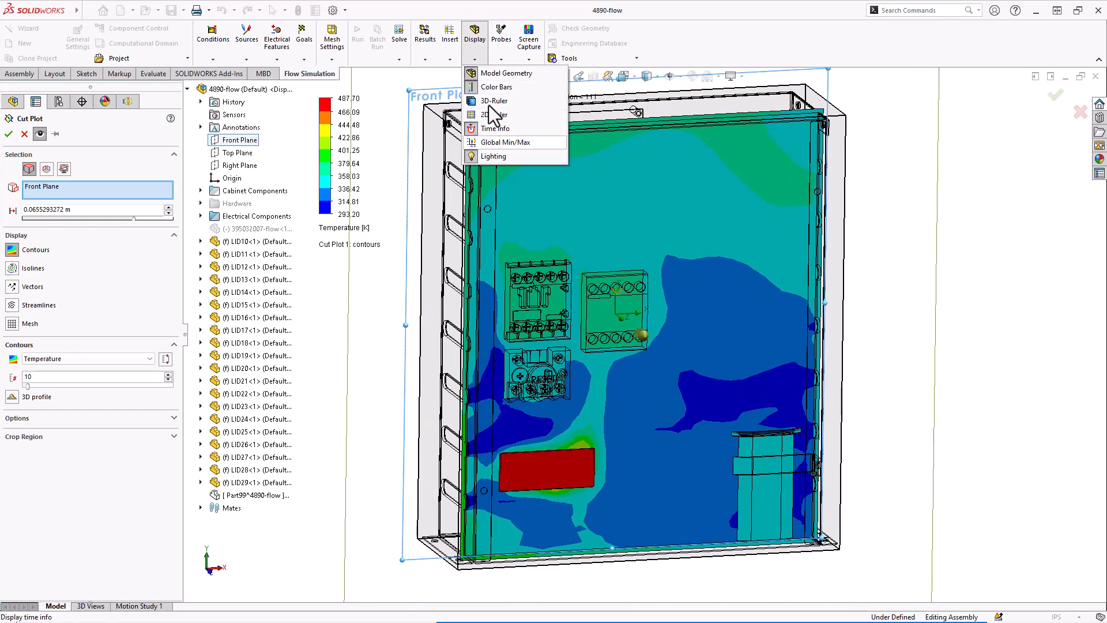
pyautogui.click(887, 279)
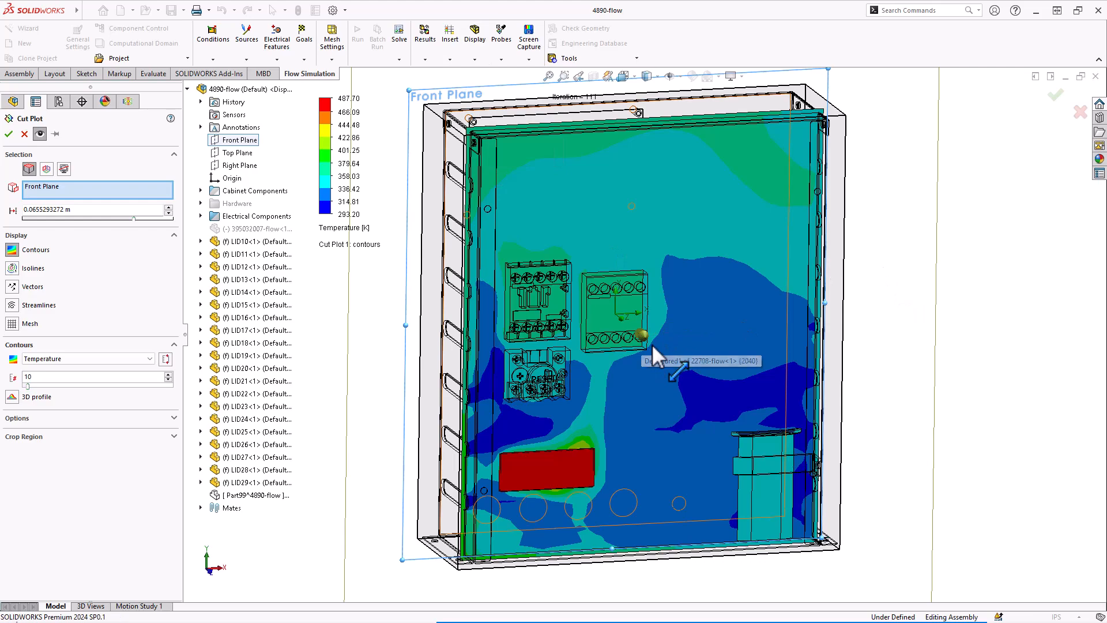
pyautogui.moveTo(642, 336)
pyautogui.mouseDown()
pyautogui.moveTo(652, 340)
pyautogui.moveTo(638, 333)
pyautogui.mouseUp()
pyautogui.moveTo(772, 352)
pyautogui.mouseDown(button='middle')
pyautogui.moveTo(881, 339)
pyautogui.moveTo(763, 338)
pyautogui.mouseUp(button='middle')
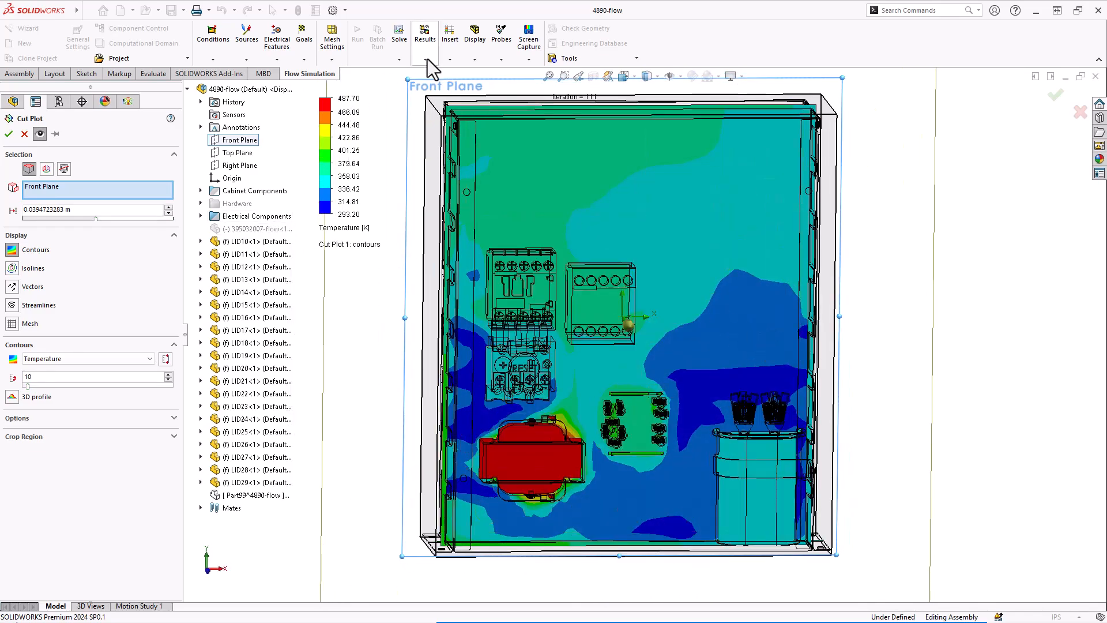
# Step: Overlay velocity streamlines on the temperature cut plot and examine the flow around the electrical components
pyautogui.click(12, 305)
pyautogui.moveTo(637, 358)
pyautogui.mouseDown(button='middle')
pyautogui.moveTo(603, 344)
pyautogui.moveTo(633, 353)
pyautogui.mouseUp(button='middle')
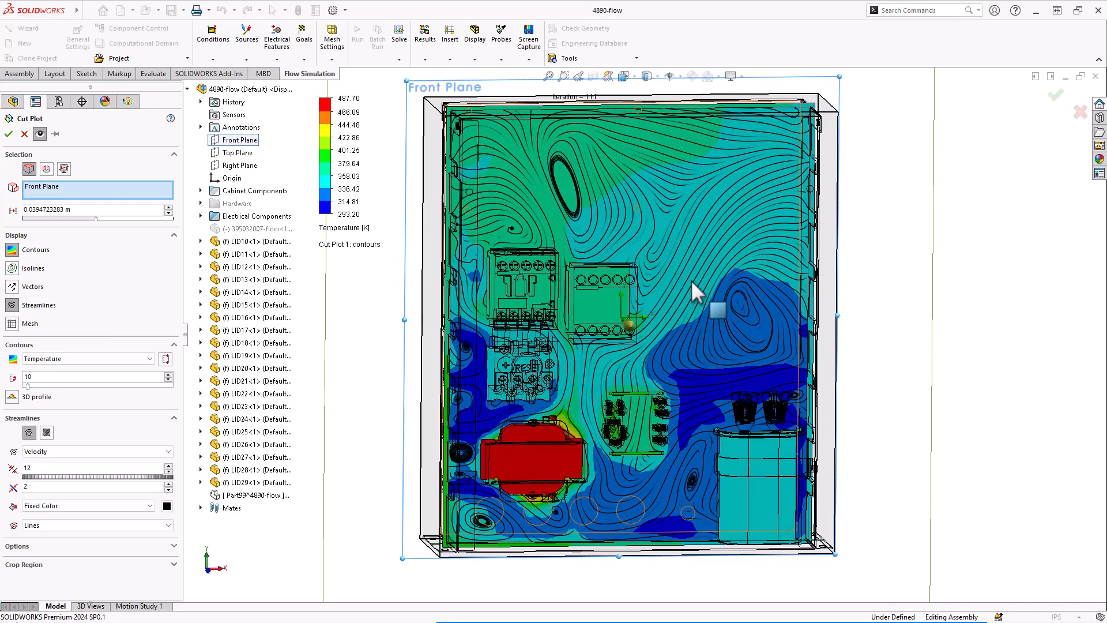
pyautogui.scroll(-5, 694, 278)
pyautogui.scroll(-8, 651, 260)
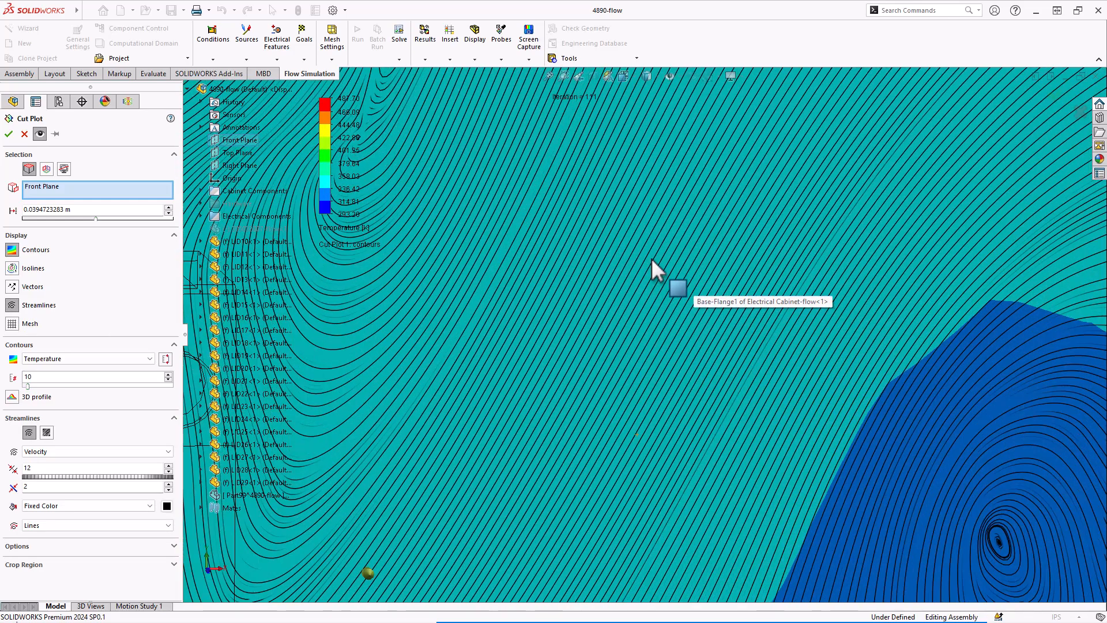
pyautogui.press('f')
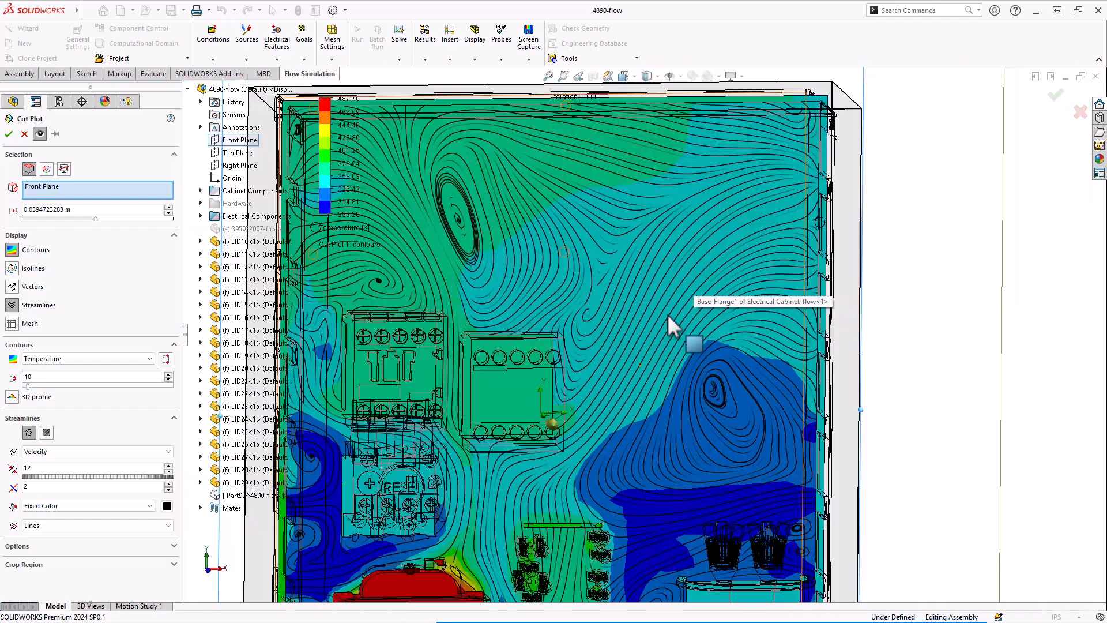
pyautogui.scroll(-2, 529, 492)
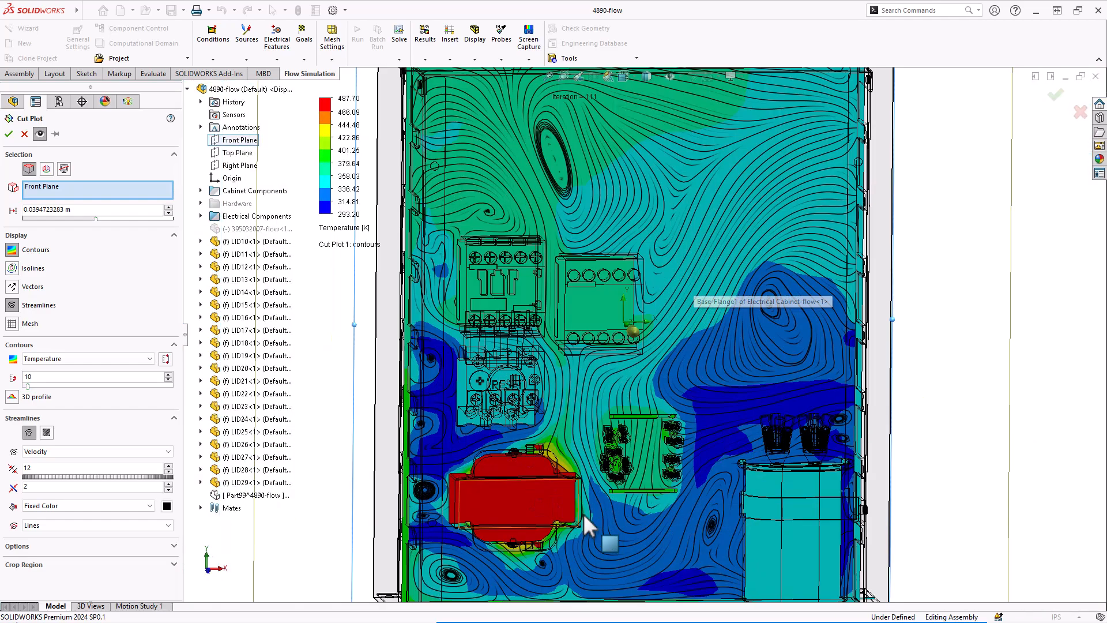
pyautogui.scroll(4, 649, 430)
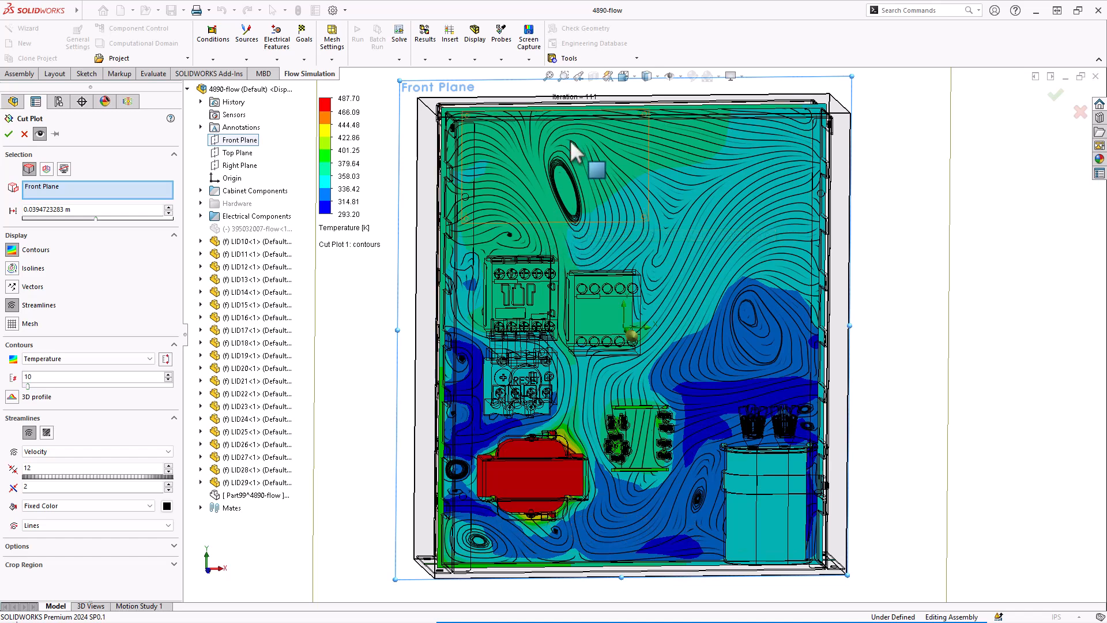
# Step: Replace the cut plot's streamlines with the mesh overlay and inspect the cells around the components and the transformer
pyautogui.click(11, 305)
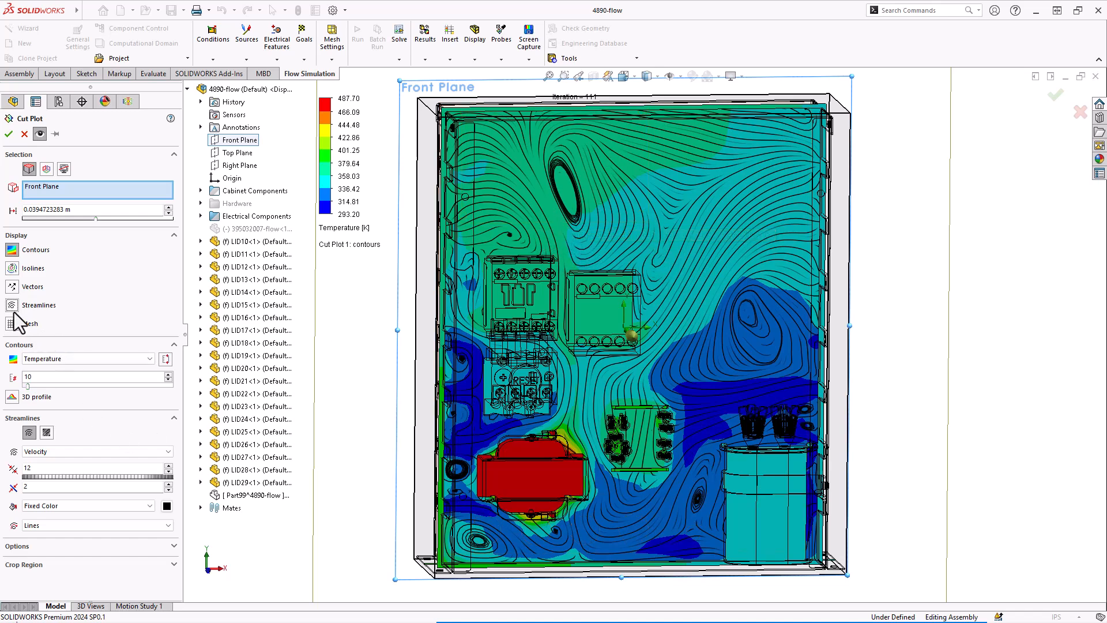
pyautogui.click(12, 323)
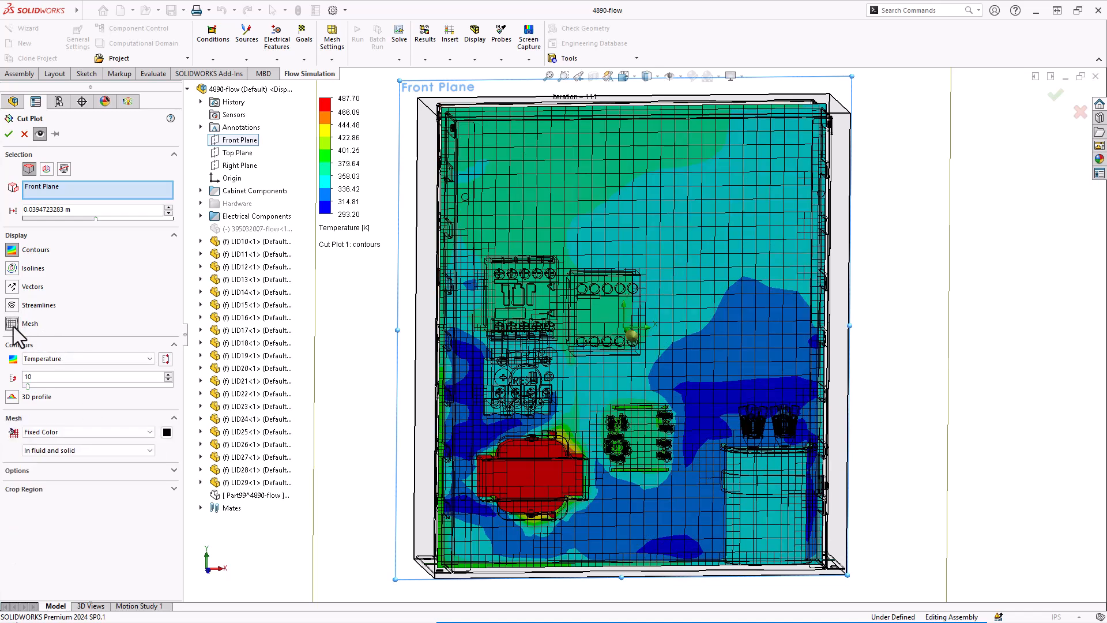
pyautogui.moveTo(714, 381); pyautogui.dragTo(710, 384, button='middle')
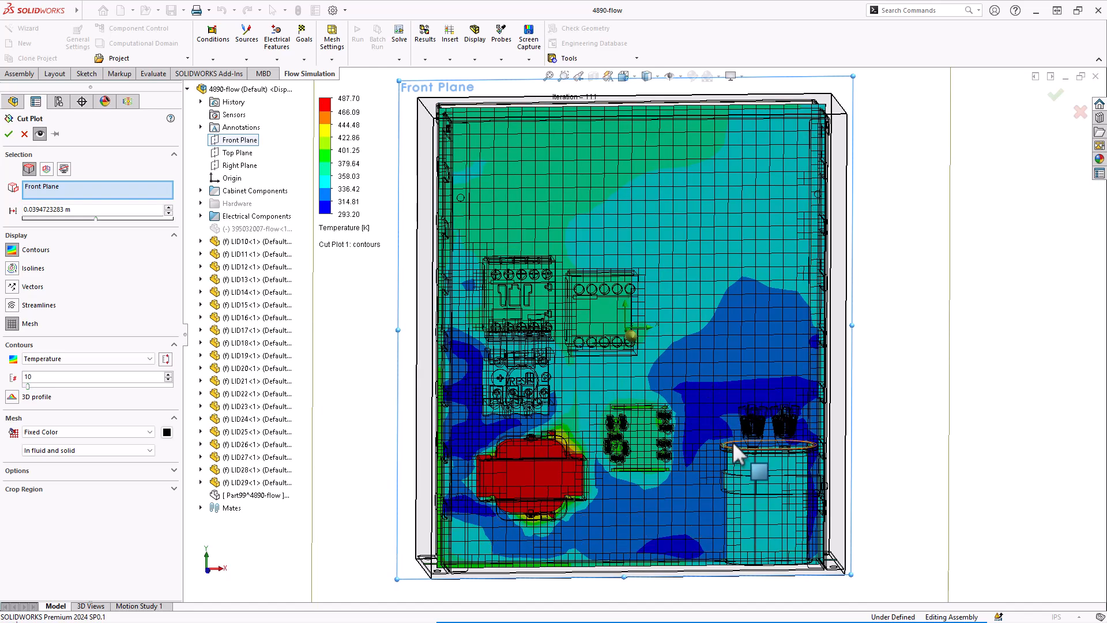
pyautogui.scroll(-8, 680, 391)
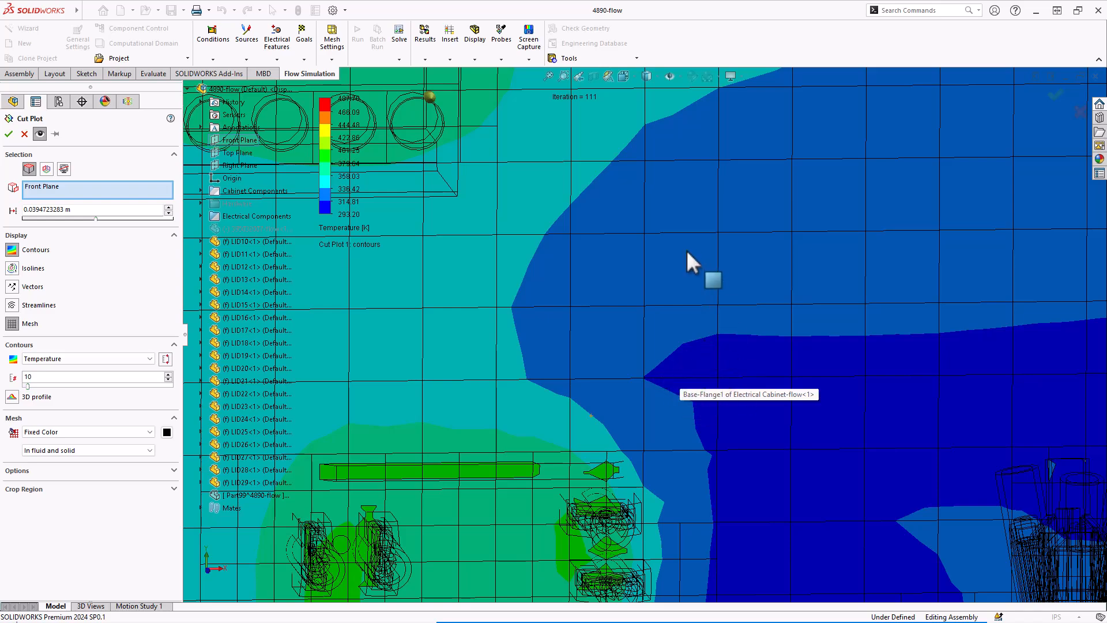
pyautogui.scroll(5, 815, 333)
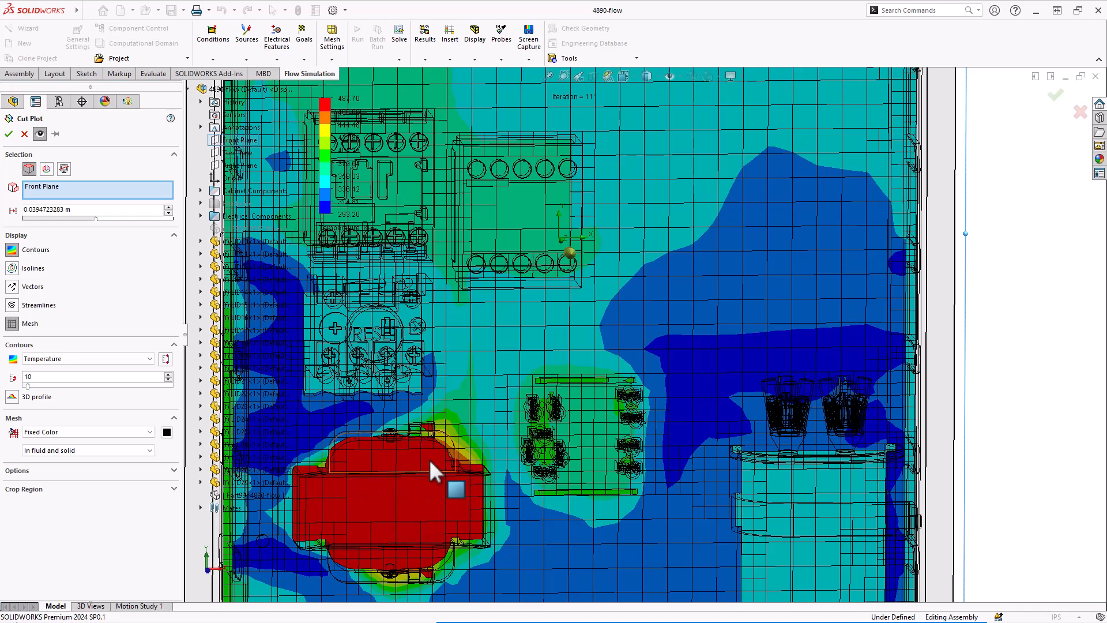
# Step: Turn off the mesh overlay on the temperature cut plot and accept the plot definition
pyautogui.press('f')
pyautogui.scroll(3, 489, 427)
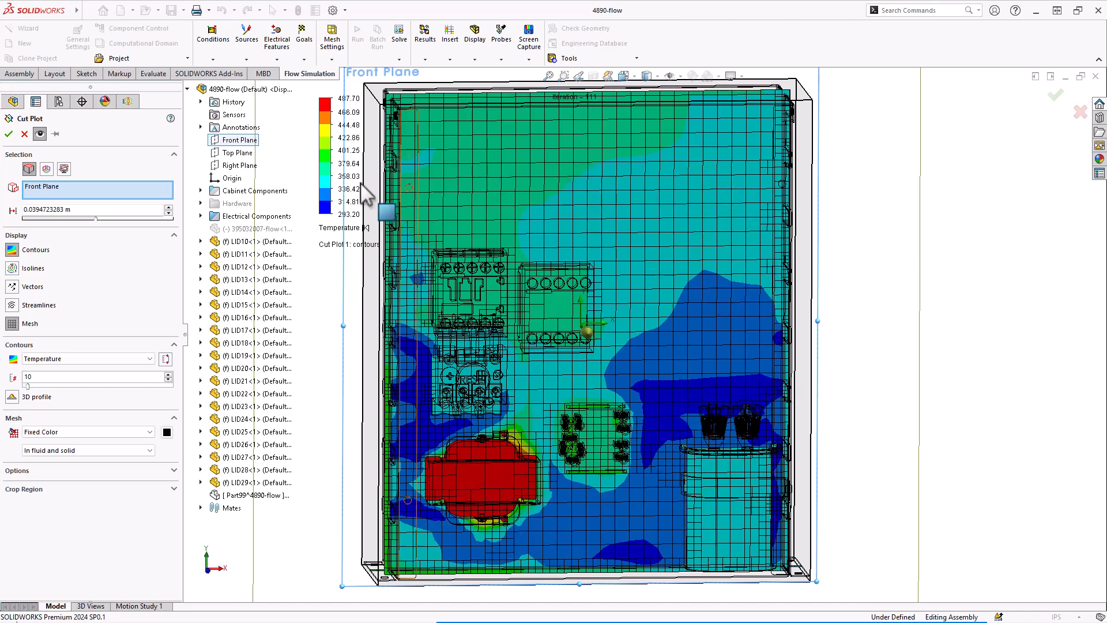
pyautogui.scroll(-6, 455, 432)
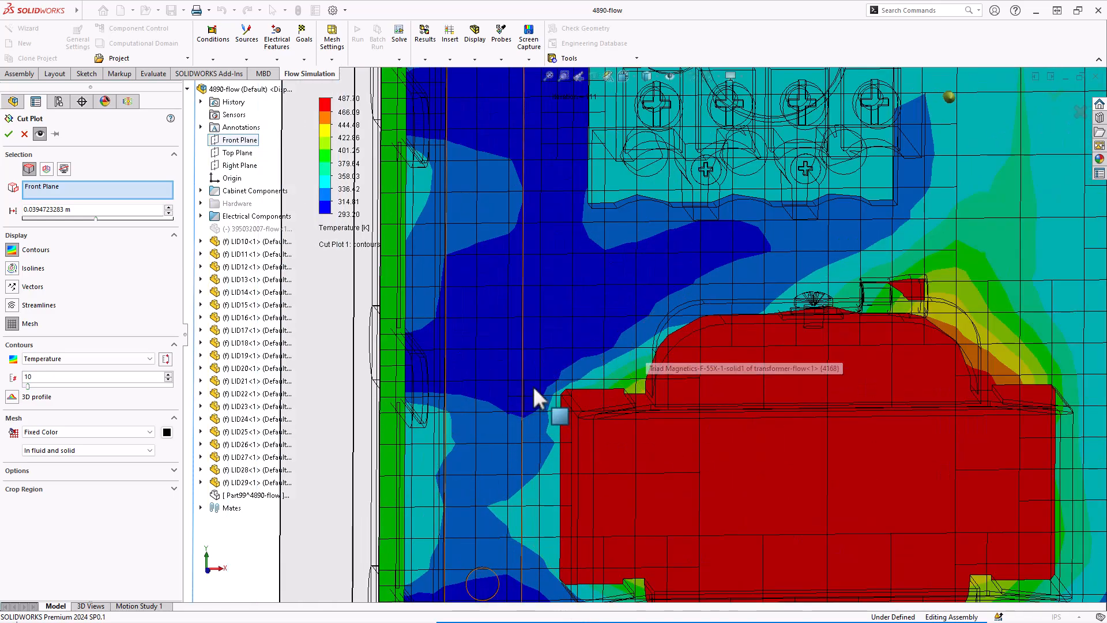
pyautogui.scroll(8, 563, 407)
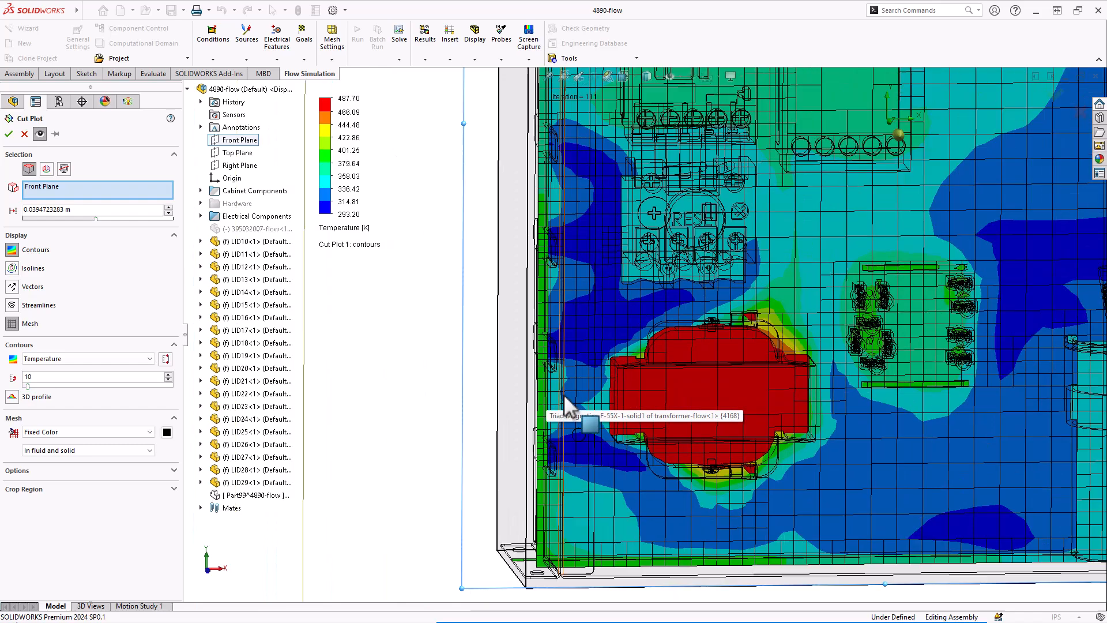
pyautogui.scroll(-3, 869, 214)
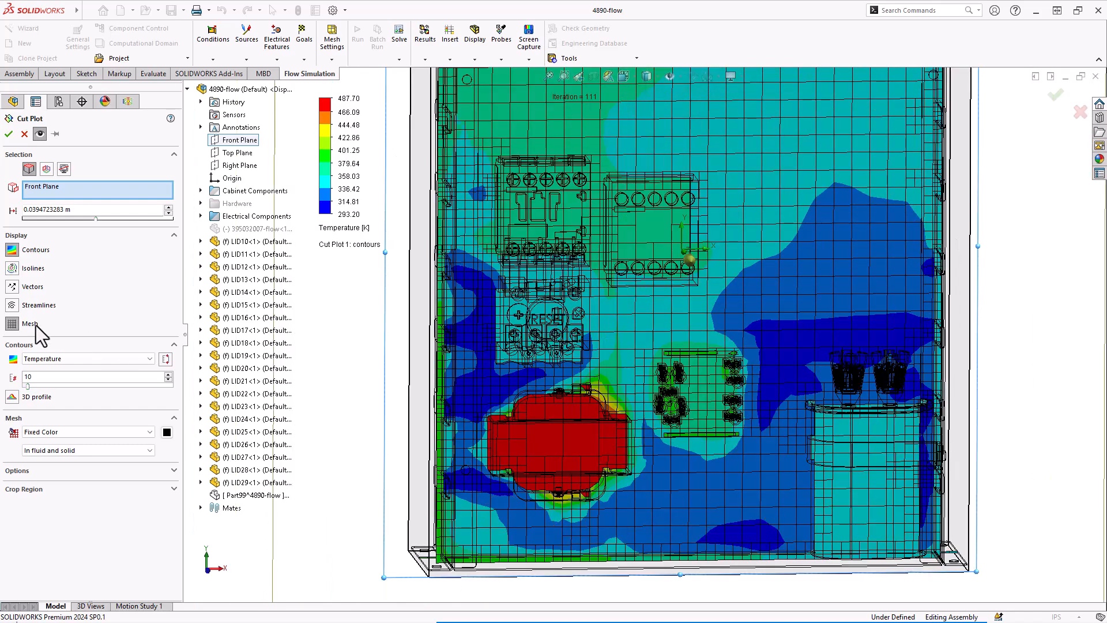
pyautogui.click(12, 324)
pyautogui.scroll(2, 560, 321)
pyautogui.scroll(2, 663, 230)
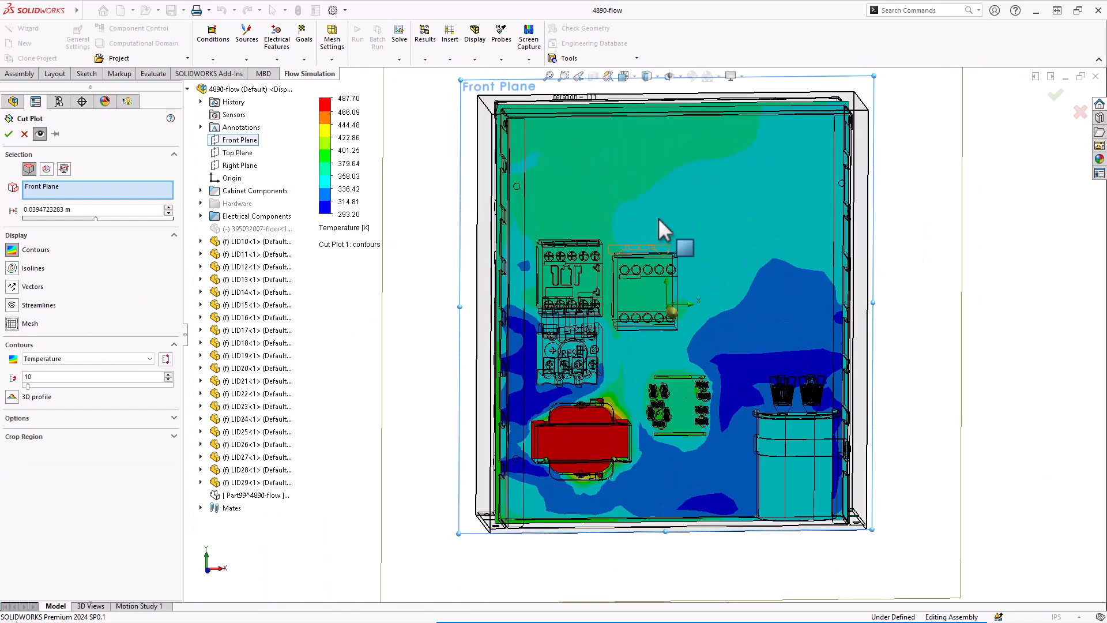
pyautogui.moveTo(593, 334); pyautogui.dragTo(614, 326, button='middle')
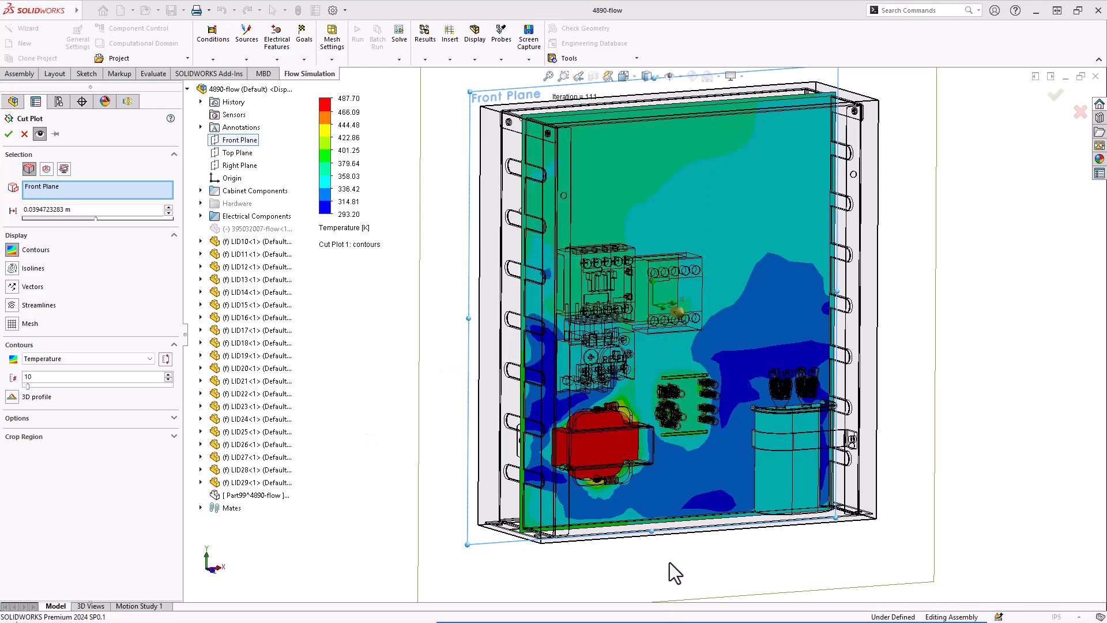
pyautogui.press('Return')
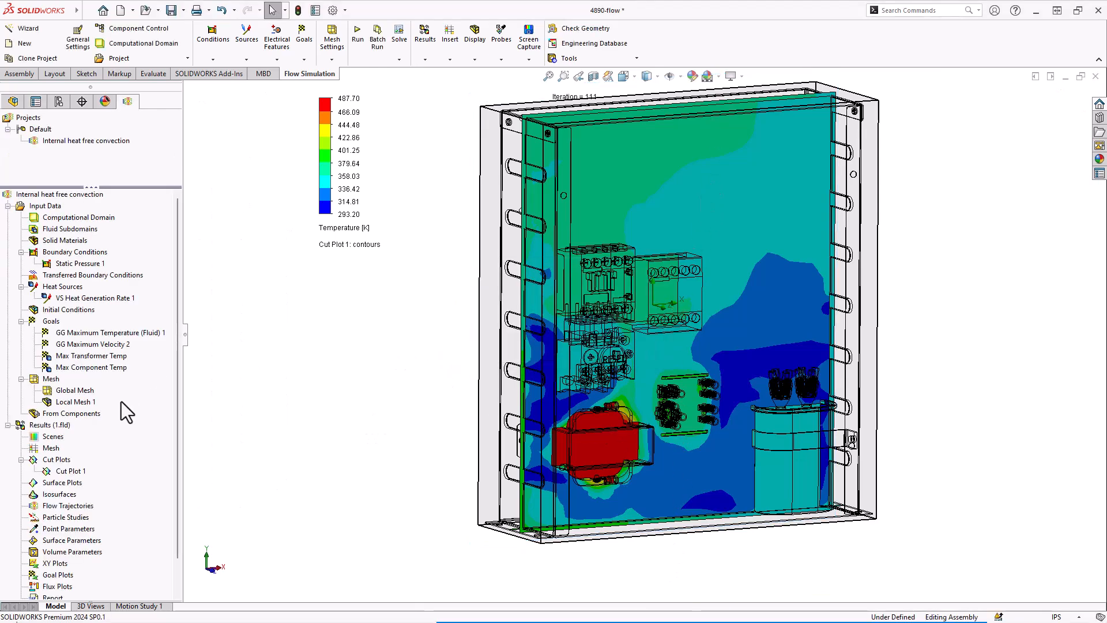
# Step: Hide the cut plot and create a surface plot of Temperature (Solid) contours on all faces
pyautogui.rightClick(57, 472)
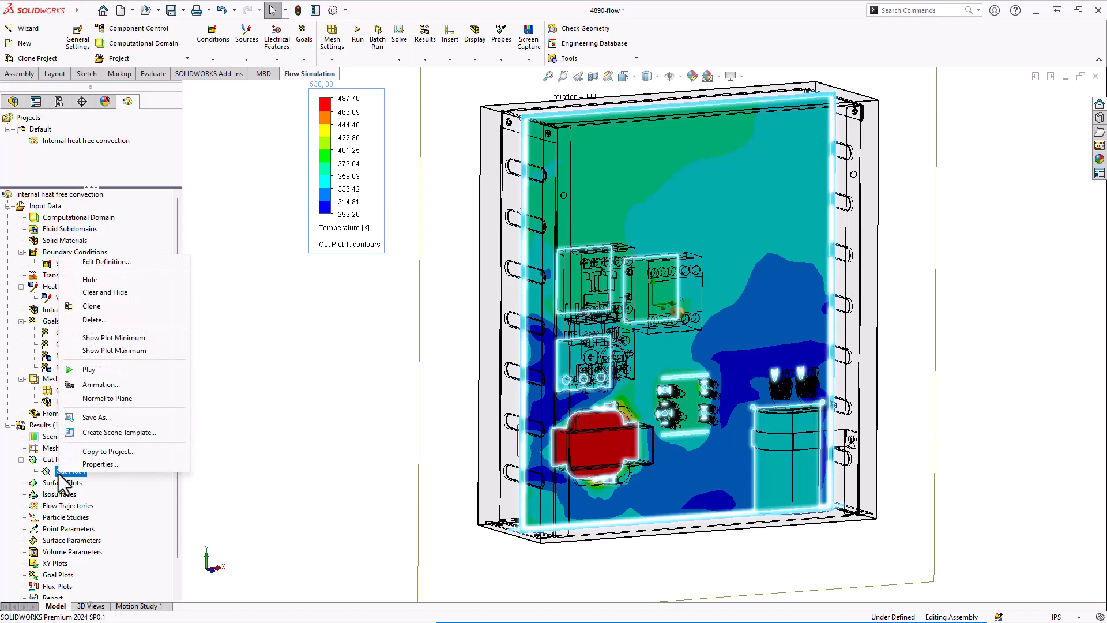
pyautogui.click(105, 281)
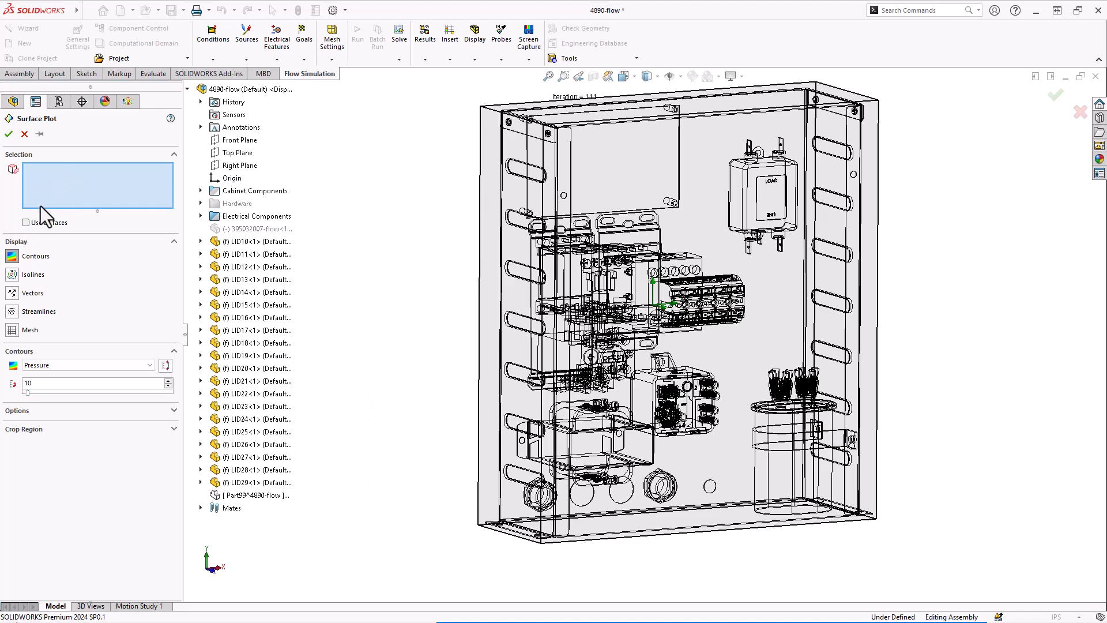
pyautogui.click(54, 366)
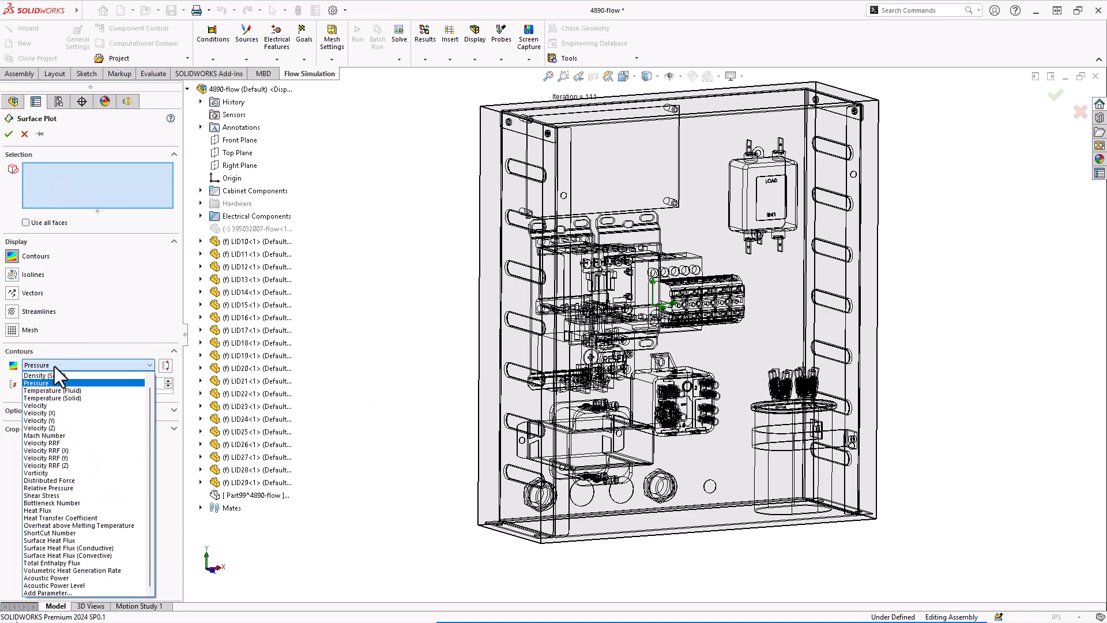
pyautogui.click(57, 398)
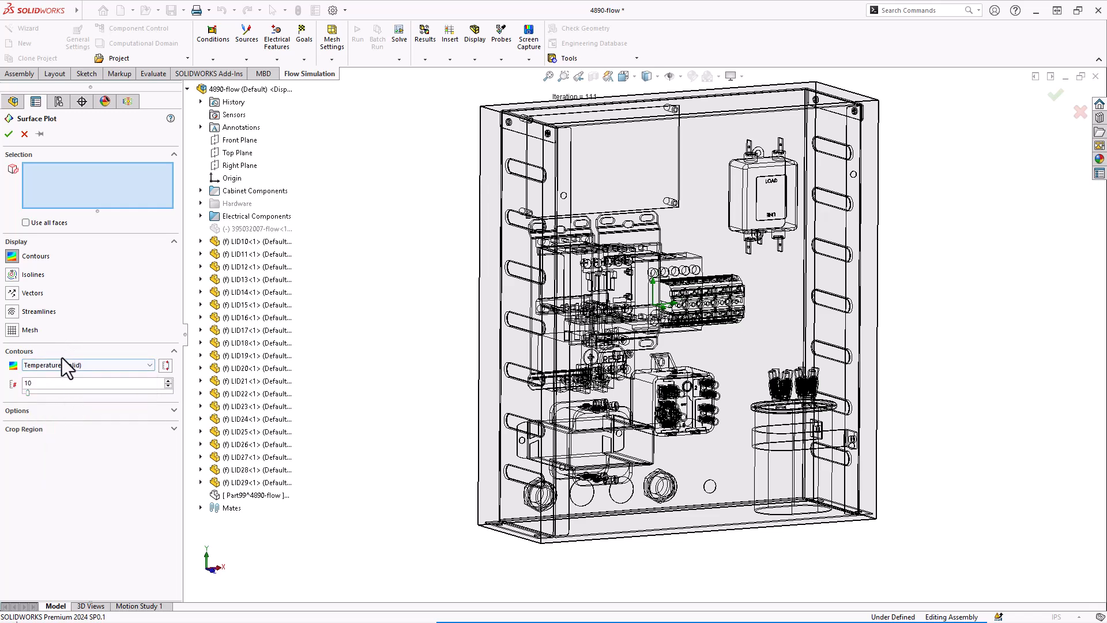
pyautogui.click(26, 223)
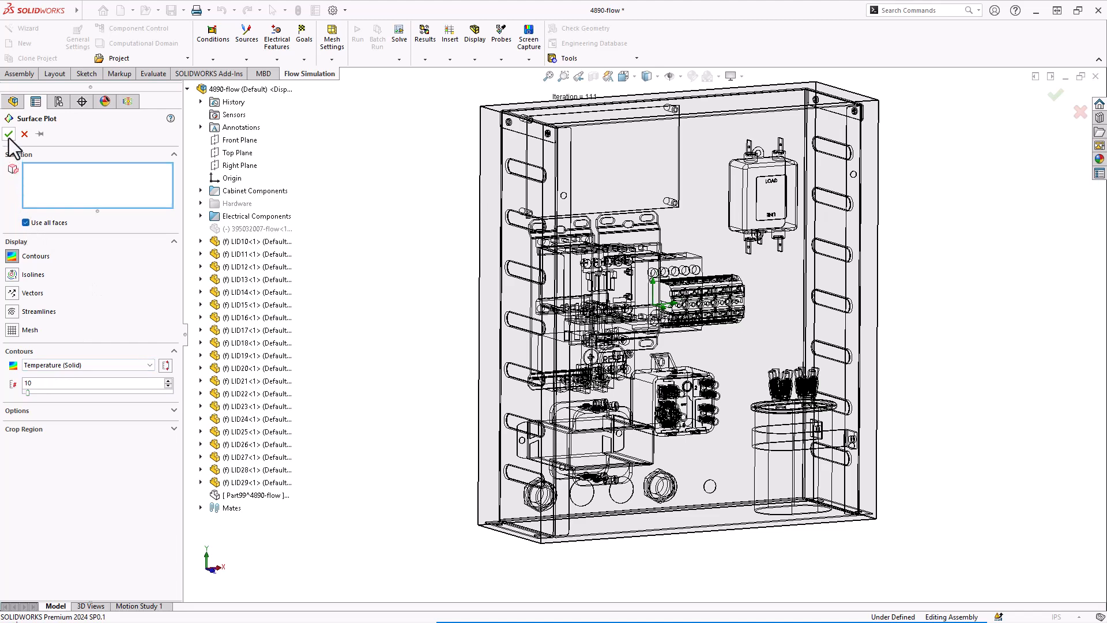
pyautogui.press('Return')
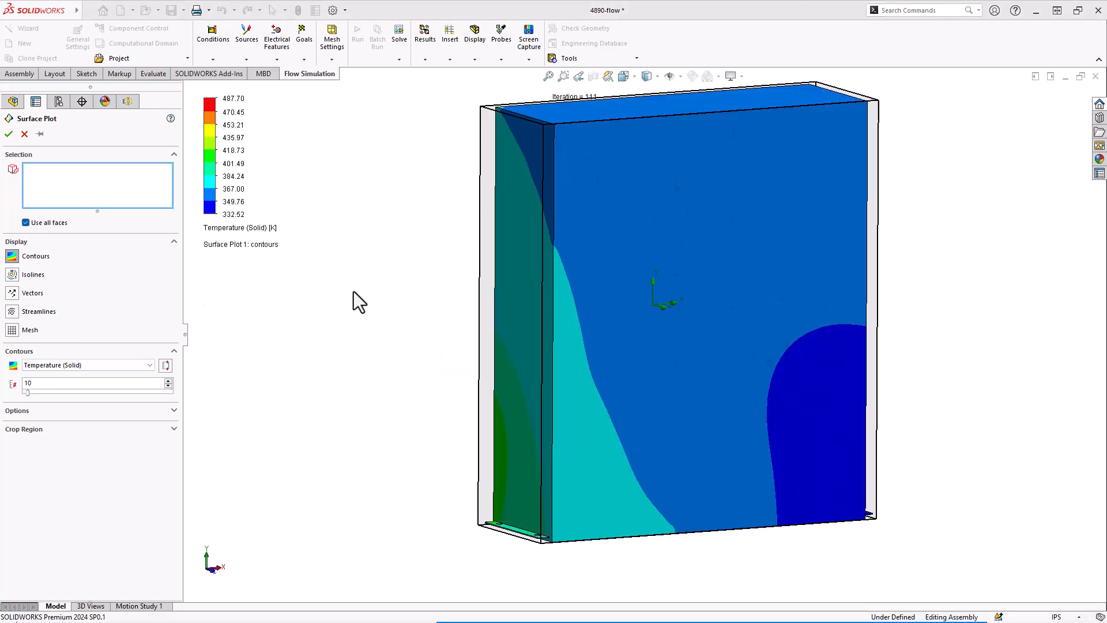
# Step: Crop the surface plot's front by lowering its maximum Z limit four increments, exposing the components inside the enclosure
pyautogui.moveTo(638, 362); pyautogui.dragTo(652, 383, button='middle')
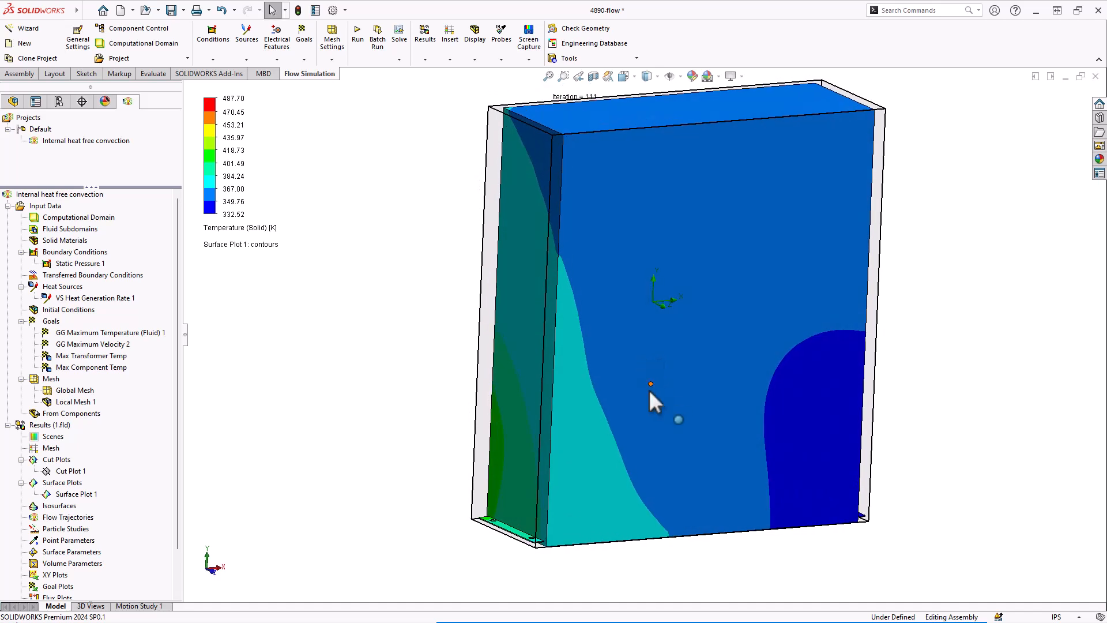
pyautogui.moveTo(701, 277); pyautogui.dragTo(721, 240, button='middle')
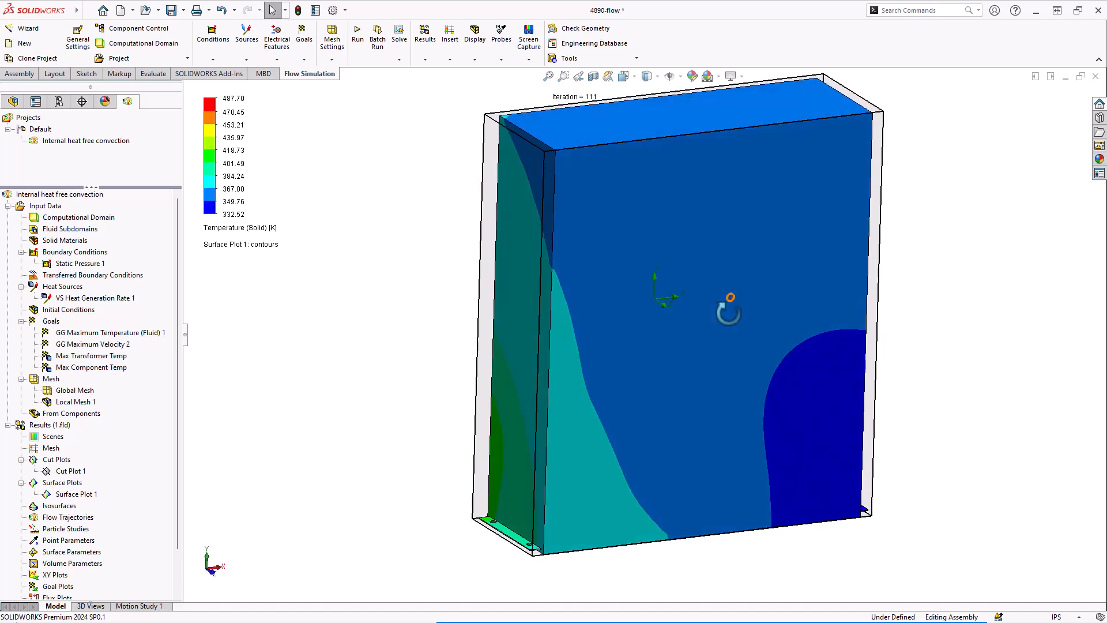
pyautogui.scroll(-2, 729, 237)
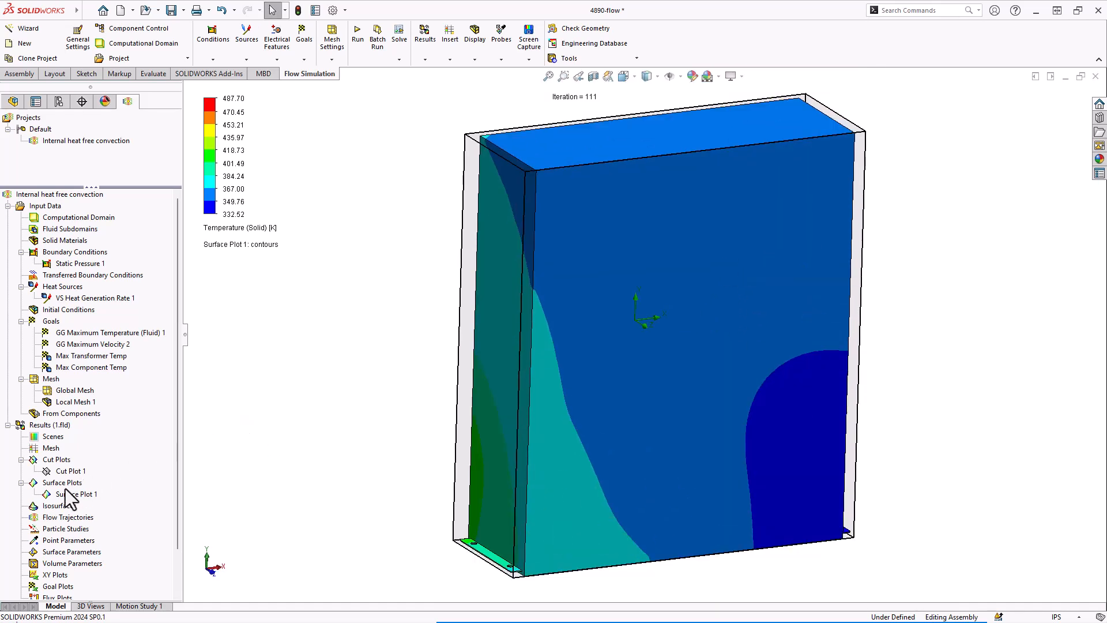
pyautogui.rightClick(64, 491)
pyautogui.click(100, 308)
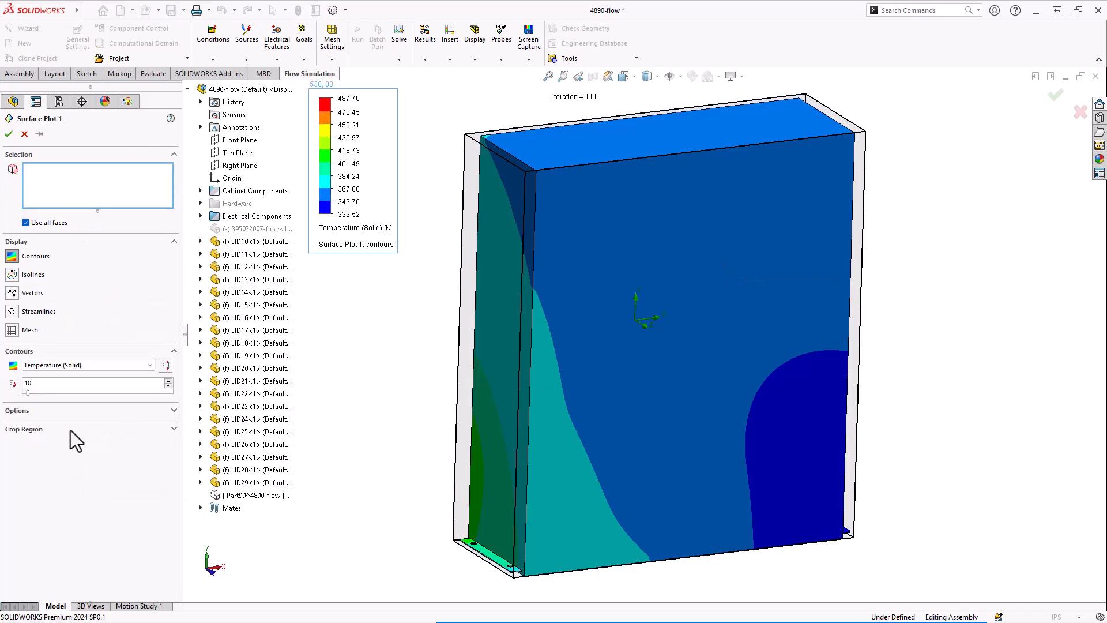
pyautogui.click(40, 428)
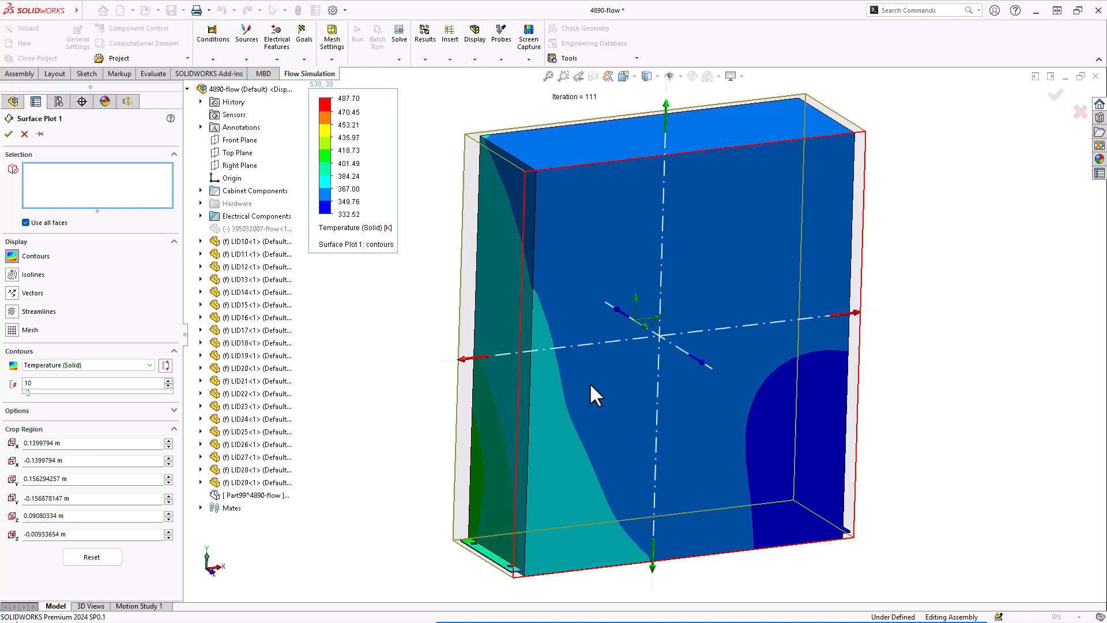
pyautogui.moveTo(523, 439); pyautogui.dragTo(548, 446, button='middle')
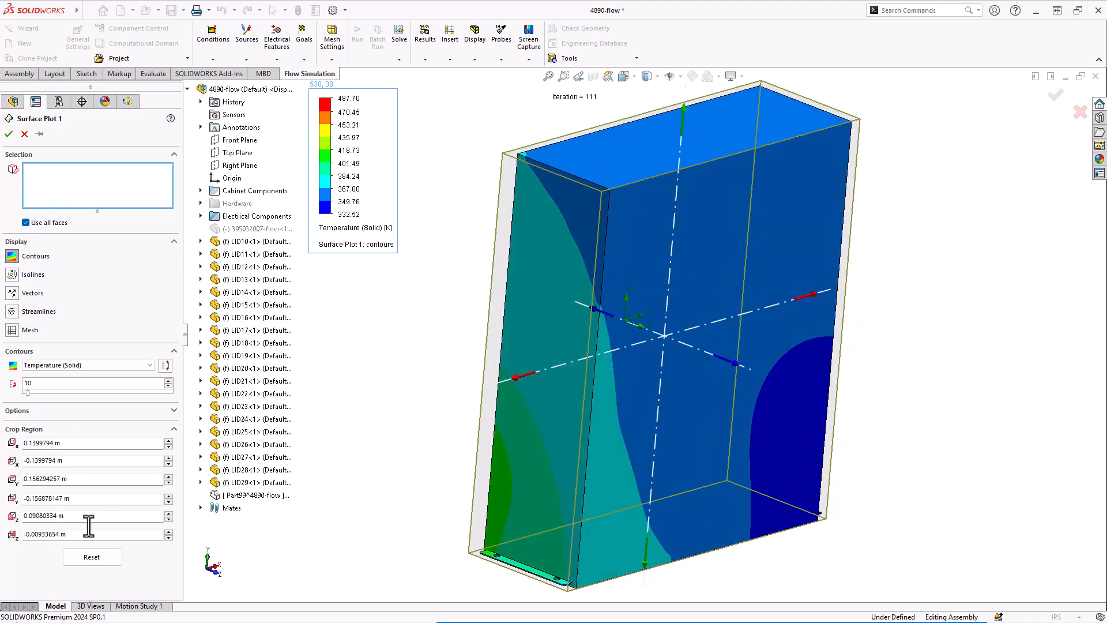
pyautogui.click(169, 519)
pyautogui.click(169, 518)
pyautogui.click(168, 518)
pyautogui.click(169, 519)
pyautogui.click(8, 136)
# Step: Raise the surface plot's number of contour levels to about 73 for a smoother temperature gradient
pyautogui.moveTo(824, 388); pyautogui.dragTo(744, 407, button='middle')
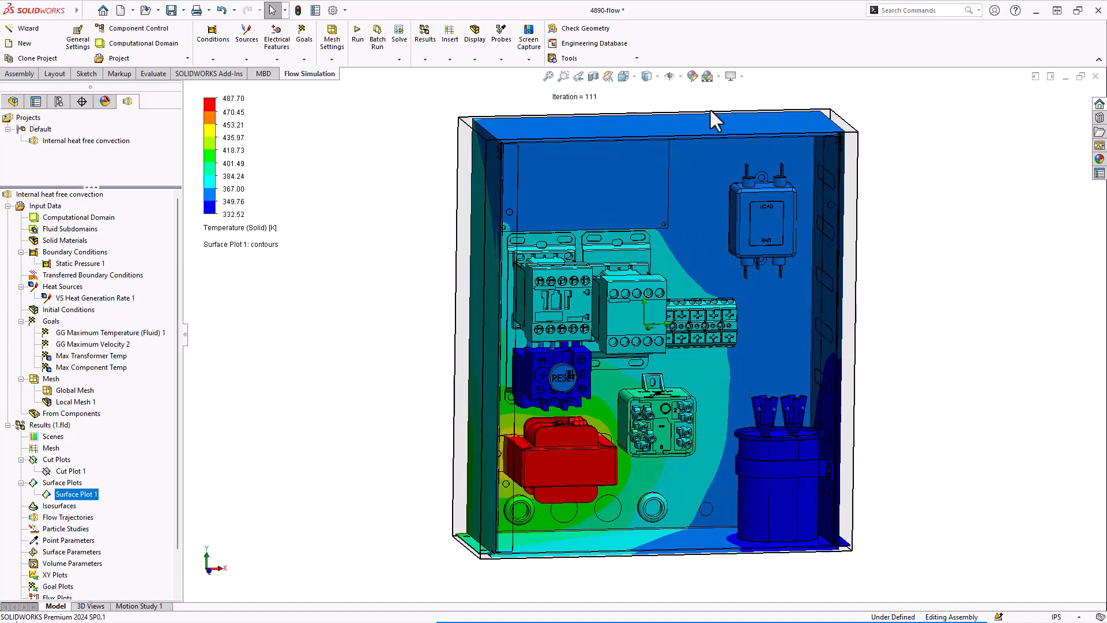
pyautogui.moveTo(733, 424); pyautogui.dragTo(675, 473, button='middle')
pyautogui.scroll(-1, 728, 408)
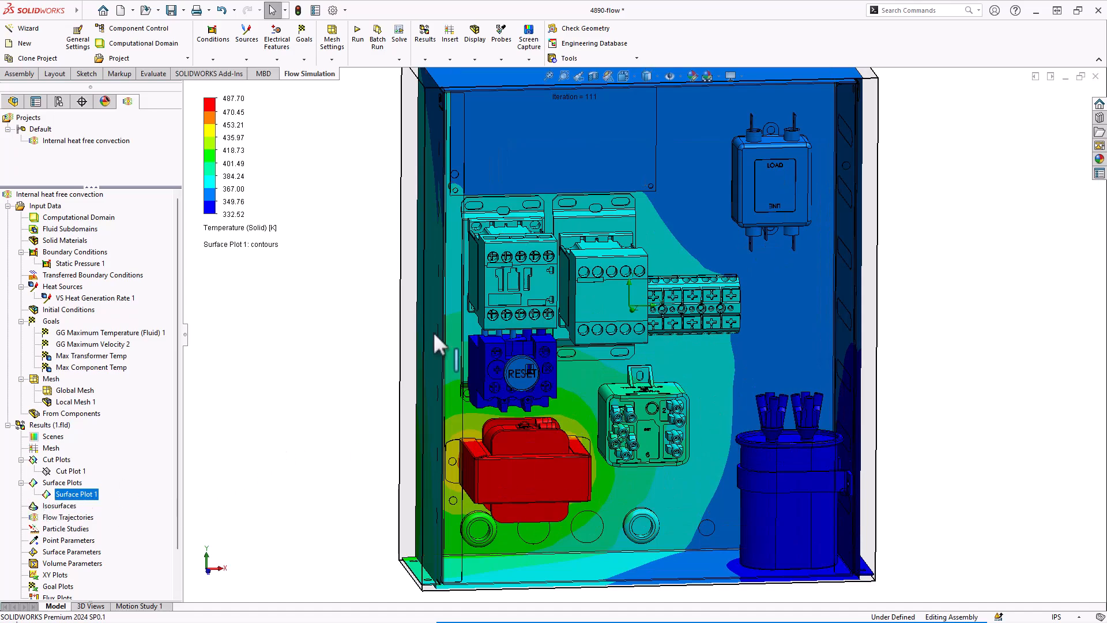
pyautogui.moveTo(672, 319)
pyautogui.mouseDown(button='middle')
pyautogui.moveTo(691, 328)
pyautogui.moveTo(674, 333)
pyautogui.mouseUp(button='middle')
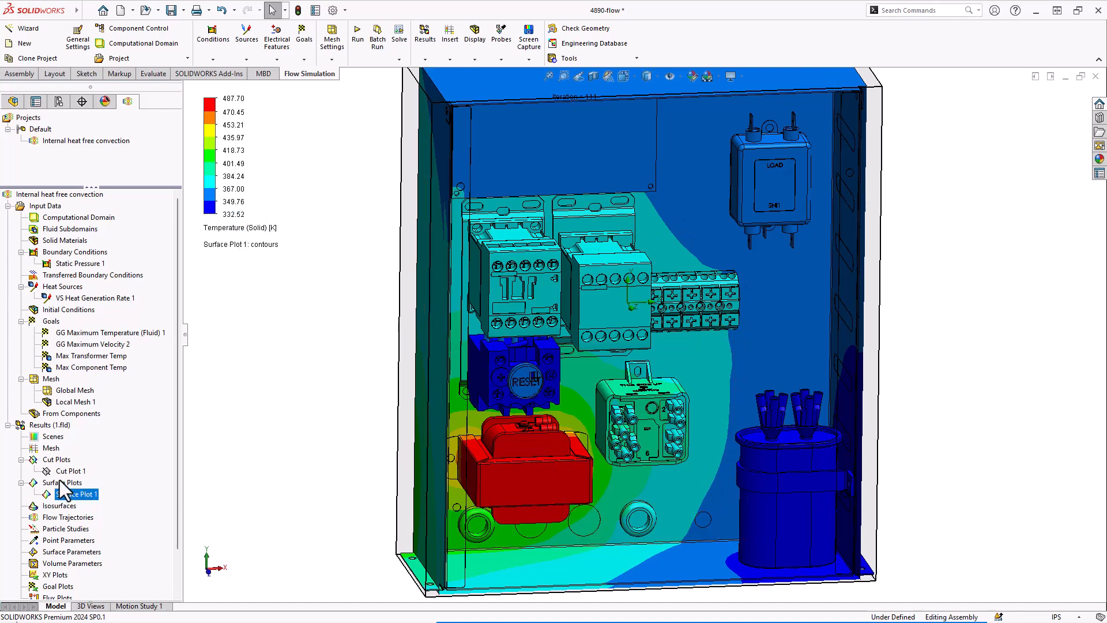
pyautogui.rightClick(50, 496)
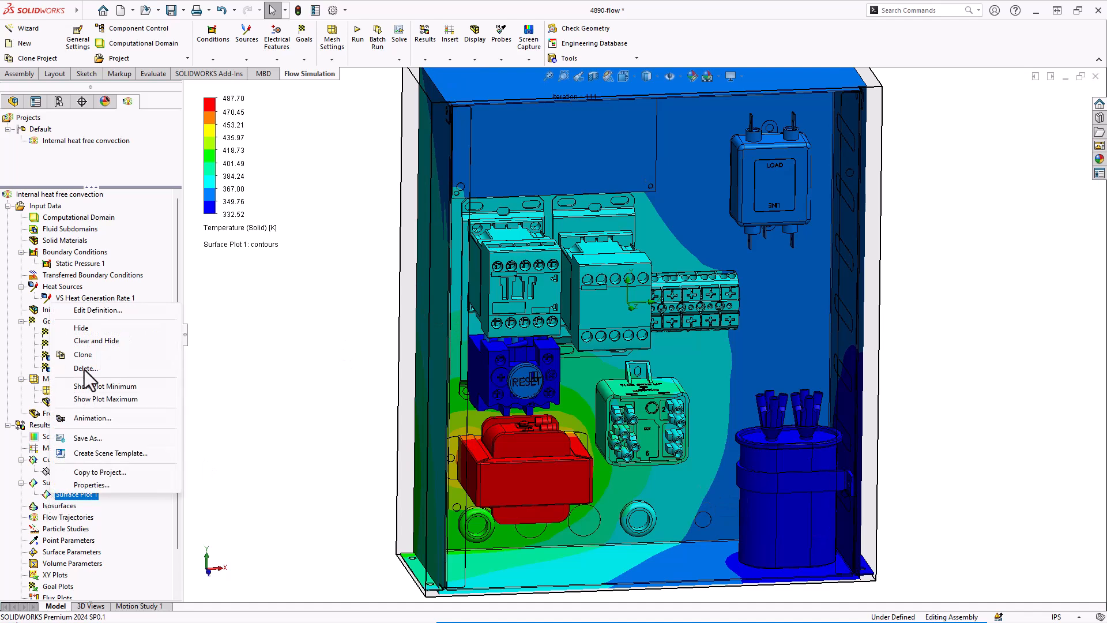
pyautogui.click(95, 316)
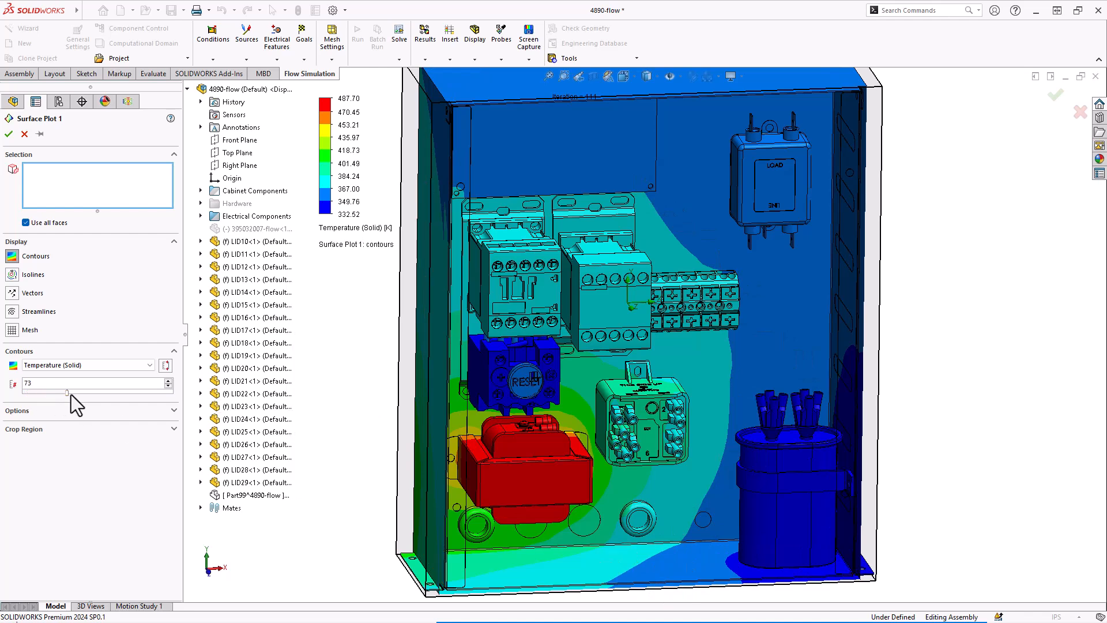
pyautogui.click(9, 133)
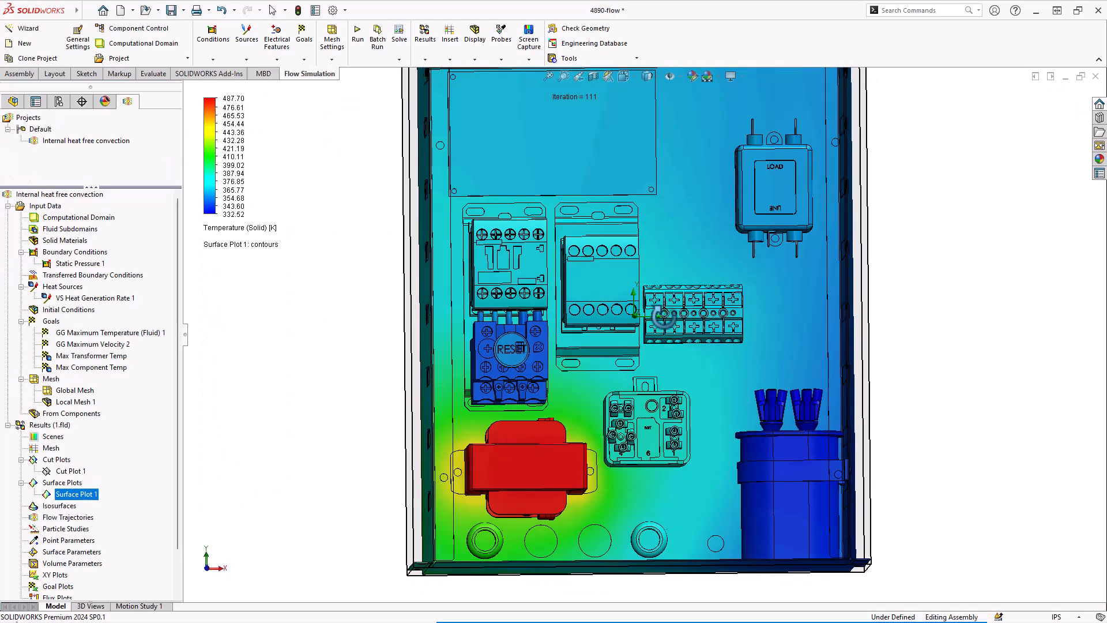
# Step: Examine the solid temperature distribution on the transformer, its mounting flanges and the surrounding electrical components
pyautogui.moveTo(663, 315); pyautogui.dragTo(666, 380, button='middle')
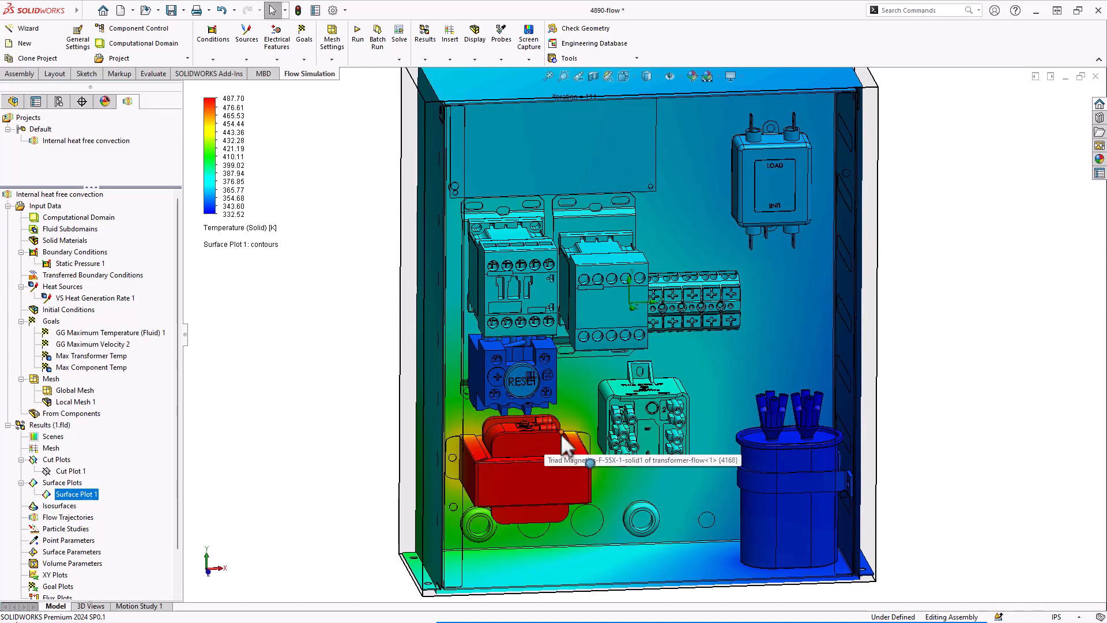
pyautogui.moveTo(510, 476); pyautogui.dragTo(510, 448, button='middle')
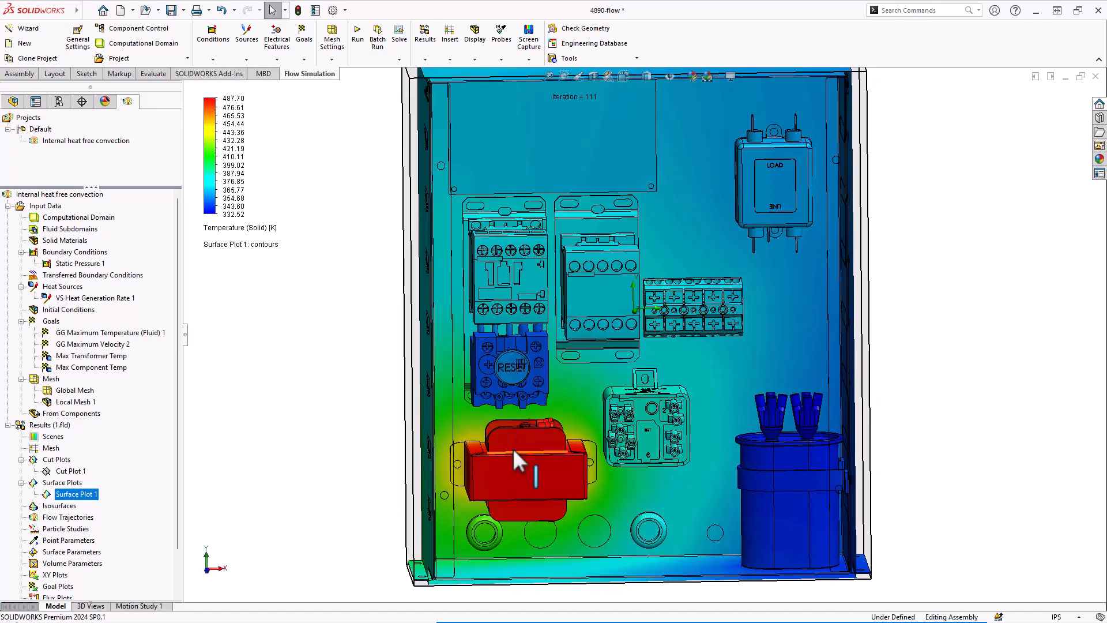
pyautogui.scroll(-10, 504, 450)
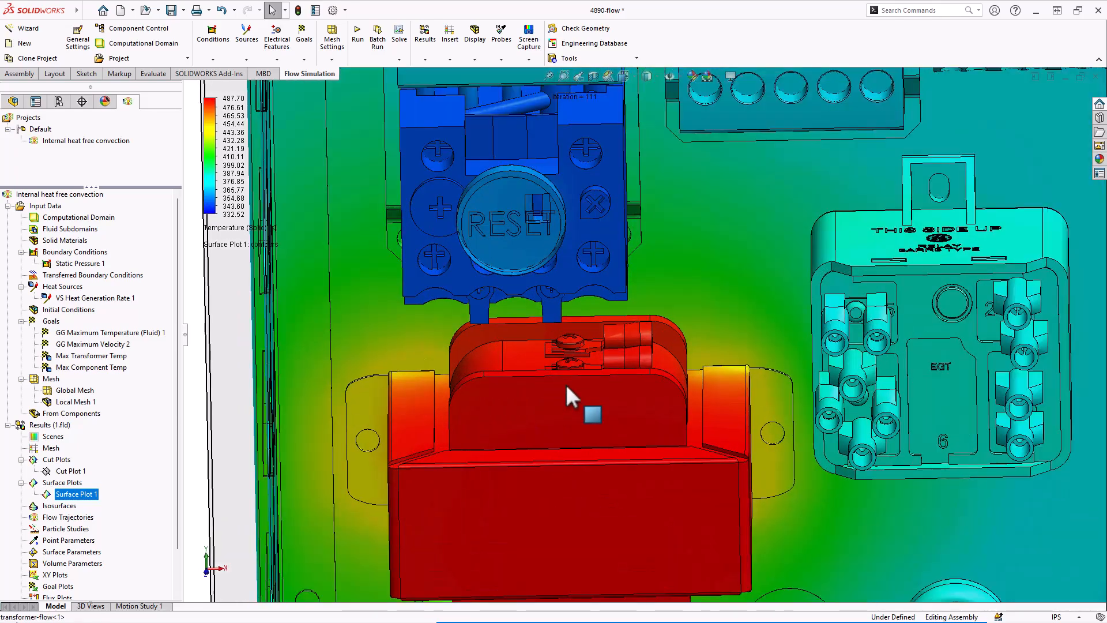
pyautogui.moveTo(569, 395)
pyautogui.mouseDown(button='middle')
pyautogui.moveTo(556, 397)
pyautogui.moveTo(563, 378)
pyautogui.mouseUp(button='middle')
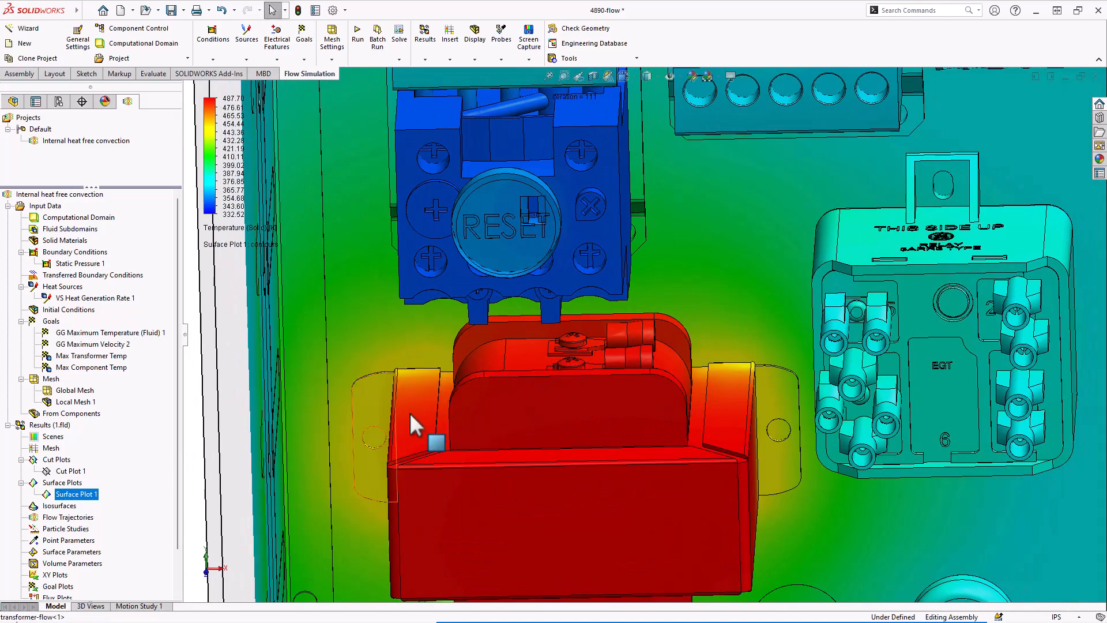
pyautogui.scroll(3, 669, 496)
pyautogui.moveTo(700, 468); pyautogui.dragTo(705, 463, button='middle')
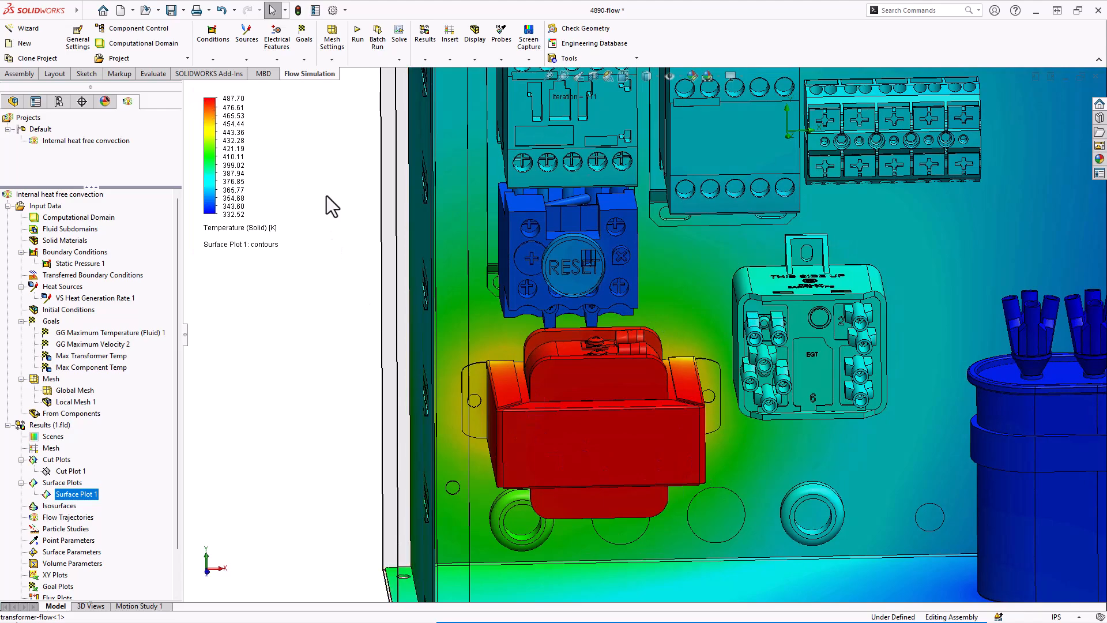
pyautogui.scroll(3, 900, 324)
pyautogui.moveTo(842, 251); pyautogui.dragTo(785, 283, button='middle')
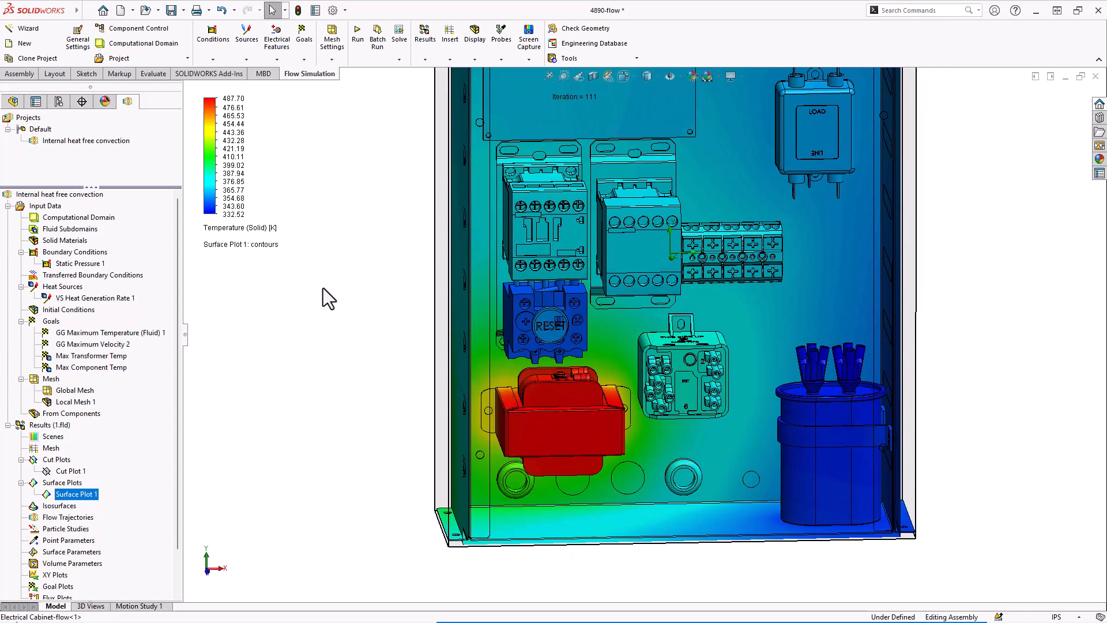
# Step: Raise the surface plot legend's minimum temperature to 445.798368 K and inspect the heat distribution on the transformer
pyautogui.click(221, 213)
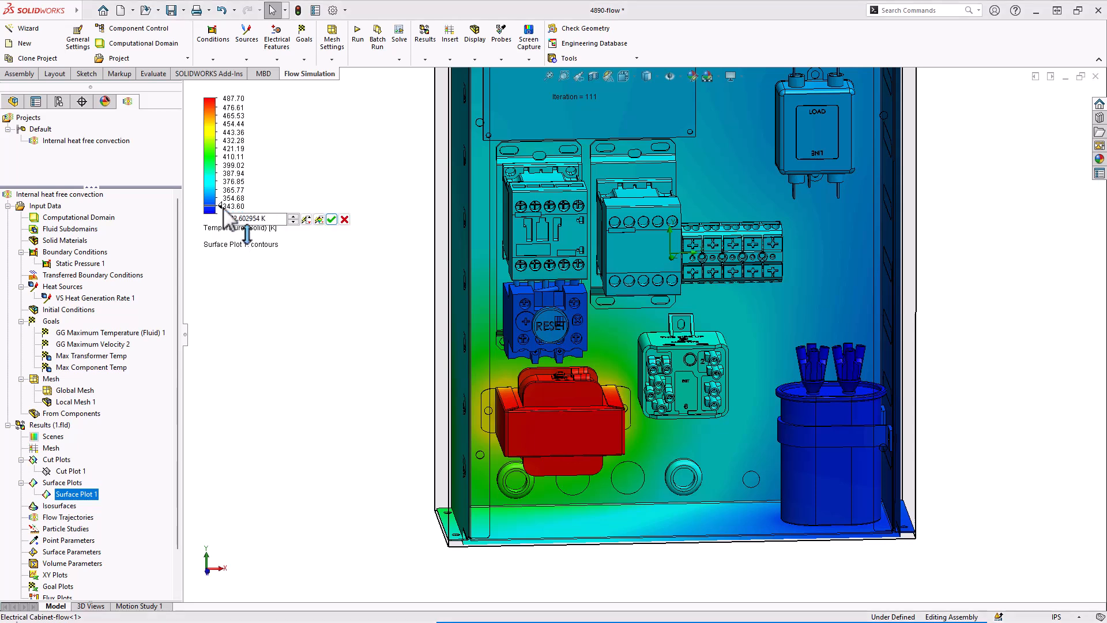
pyautogui.moveTo(223, 208); pyautogui.dragTo(218, 130)
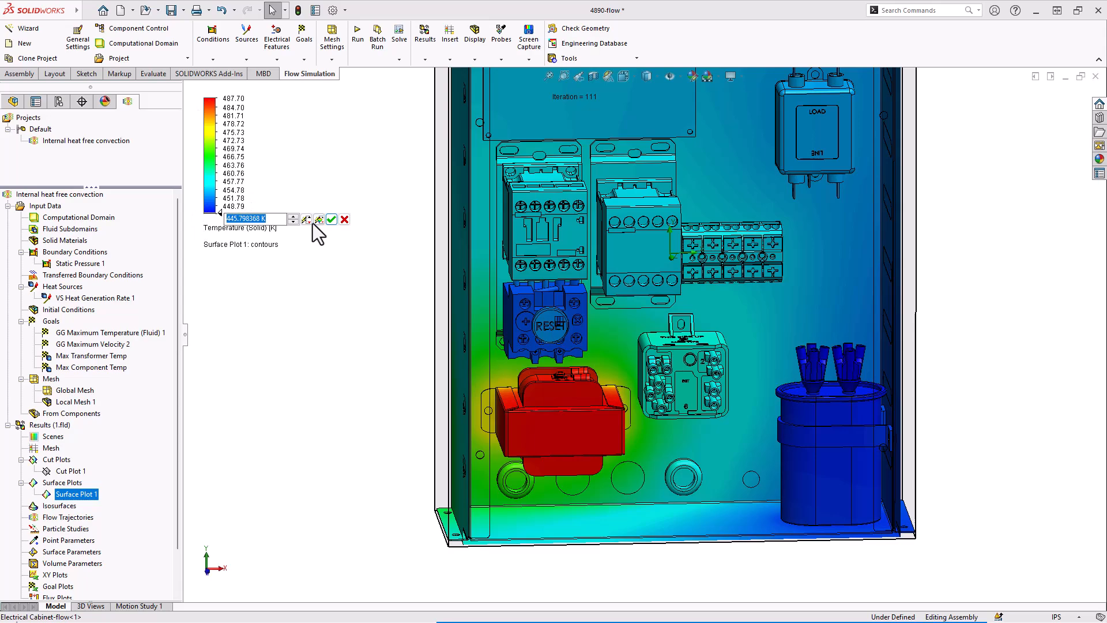
pyautogui.click(331, 219)
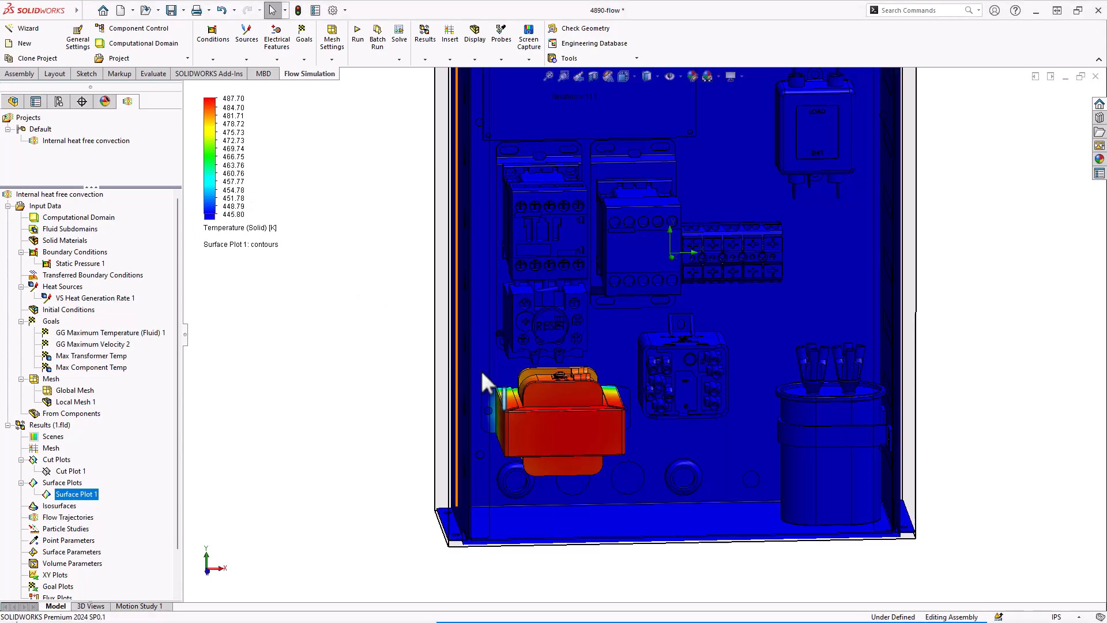
pyautogui.scroll(-5, 613, 419)
pyautogui.moveTo(616, 418); pyautogui.dragTo(589, 439, button='middle')
pyautogui.scroll(-1, 656, 428)
pyautogui.moveTo(661, 418); pyautogui.dragTo(660, 394, button='middle')
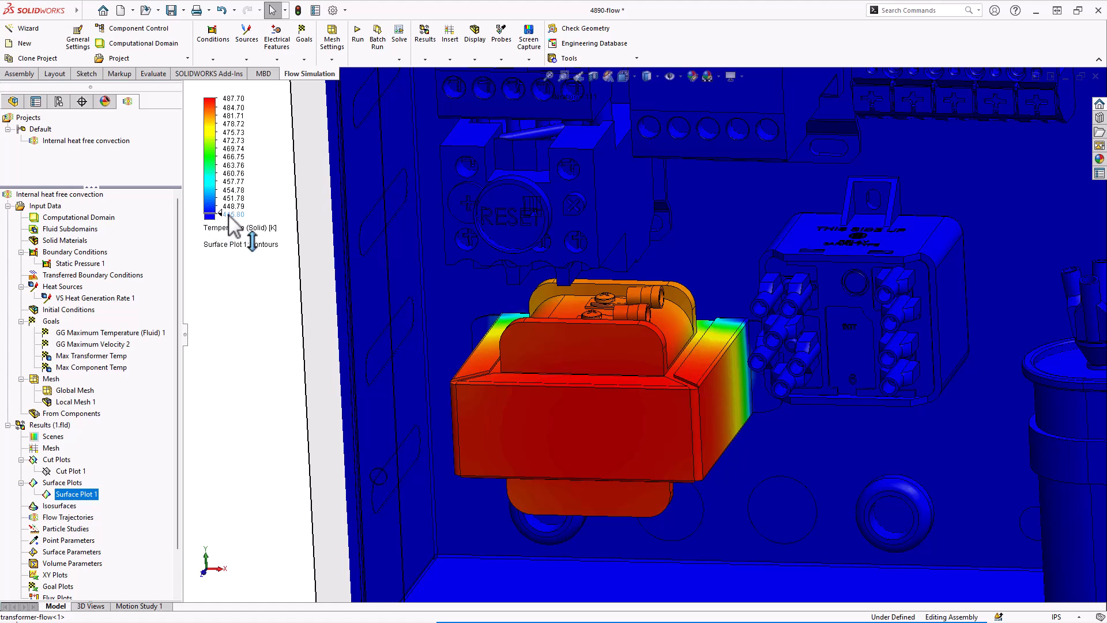
# Step: Reset the surface plot legend's minimum temperature to the global minimum of 332.516184 K
pyautogui.click(229, 214)
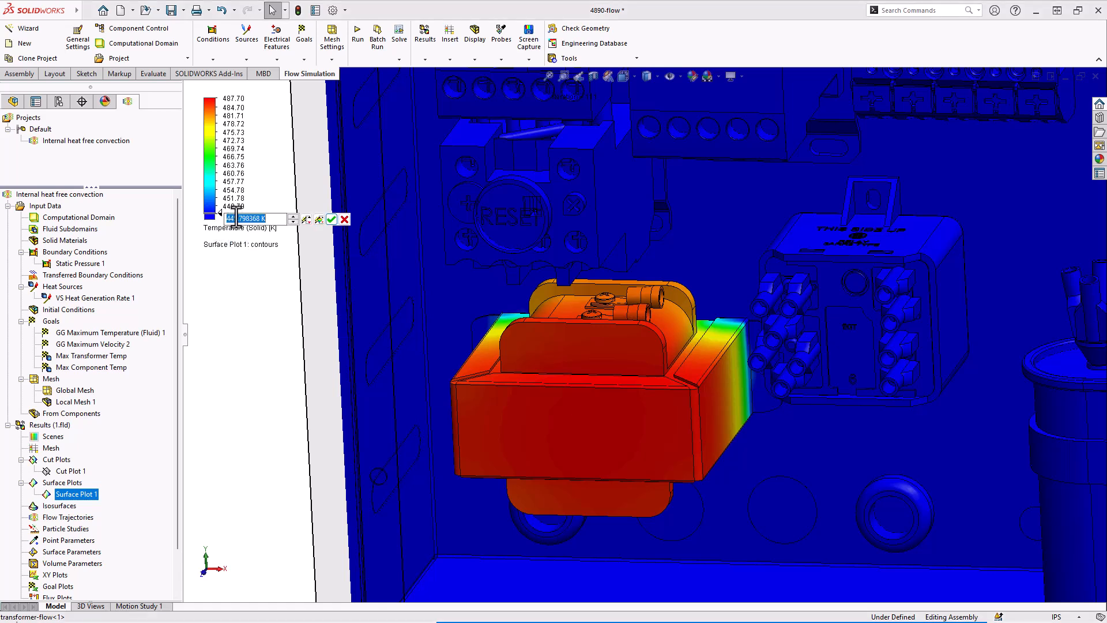
pyautogui.click(306, 220)
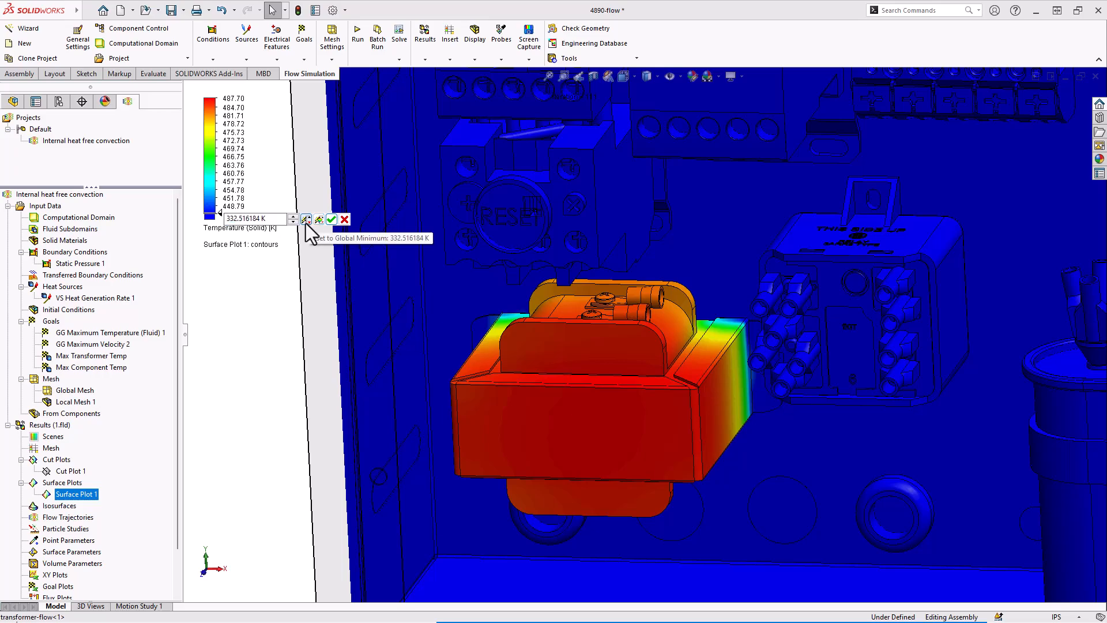
pyautogui.click(332, 219)
# Step: Examine the solid temperature distribution across the whole enclosure, its back panel and the mounted electrical components
pyautogui.scroll(5, 759, 327)
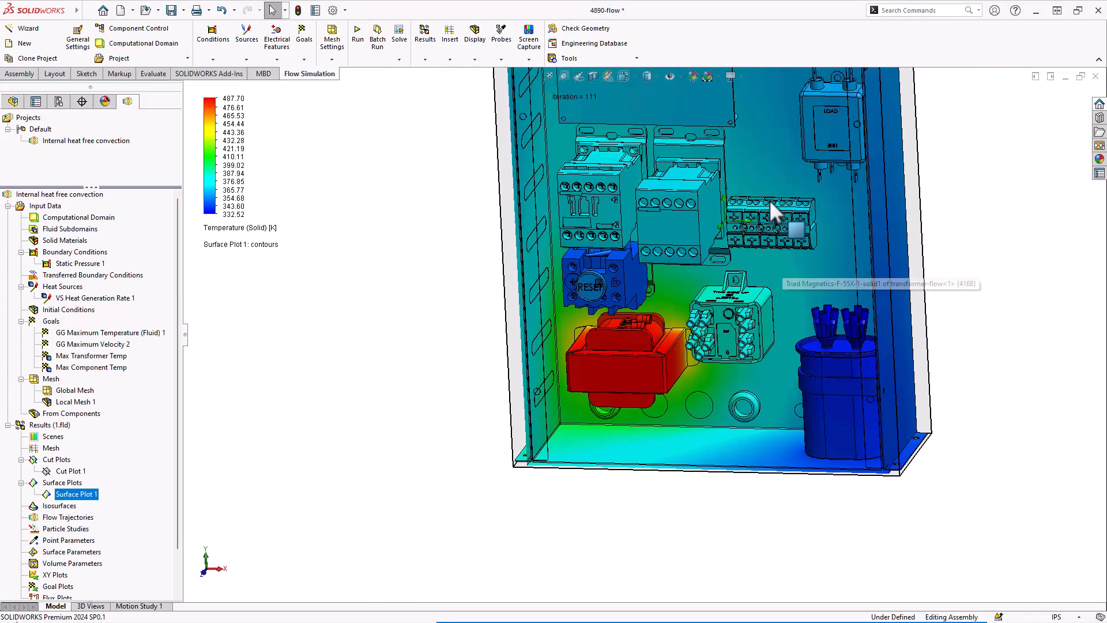
pyautogui.scroll(-3, 765, 202)
pyautogui.moveTo(754, 298); pyautogui.dragTo(741, 342, button='middle')
pyautogui.scroll(1, 711, 395)
pyautogui.moveTo(711, 395); pyautogui.dragTo(711, 430, button='middle')
pyautogui.scroll(-1, 717, 430)
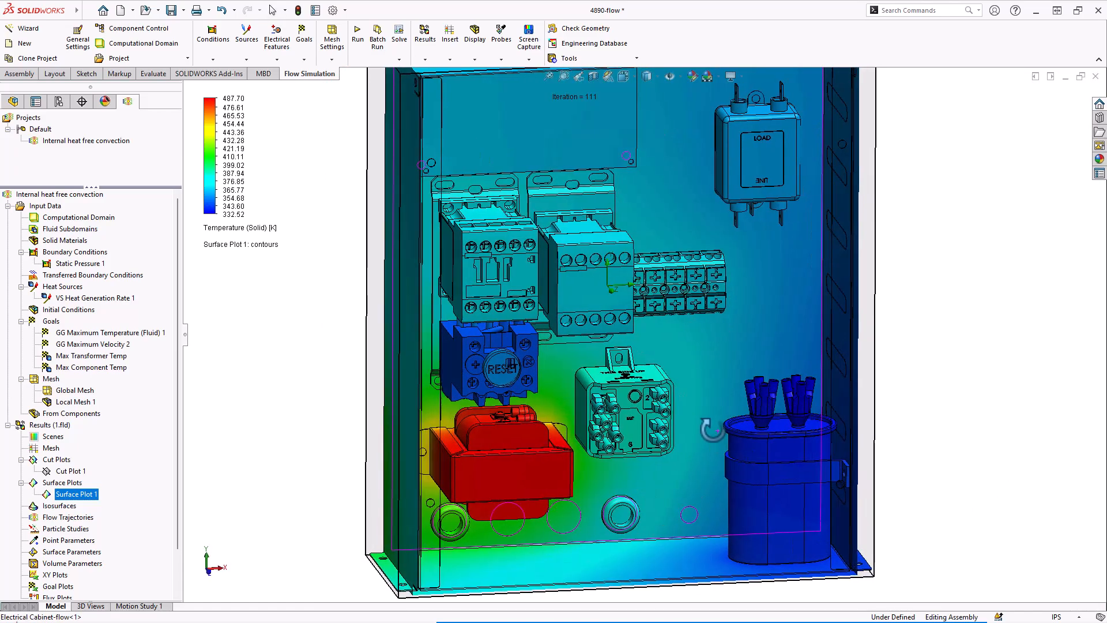
pyautogui.scroll(1, 738, 422)
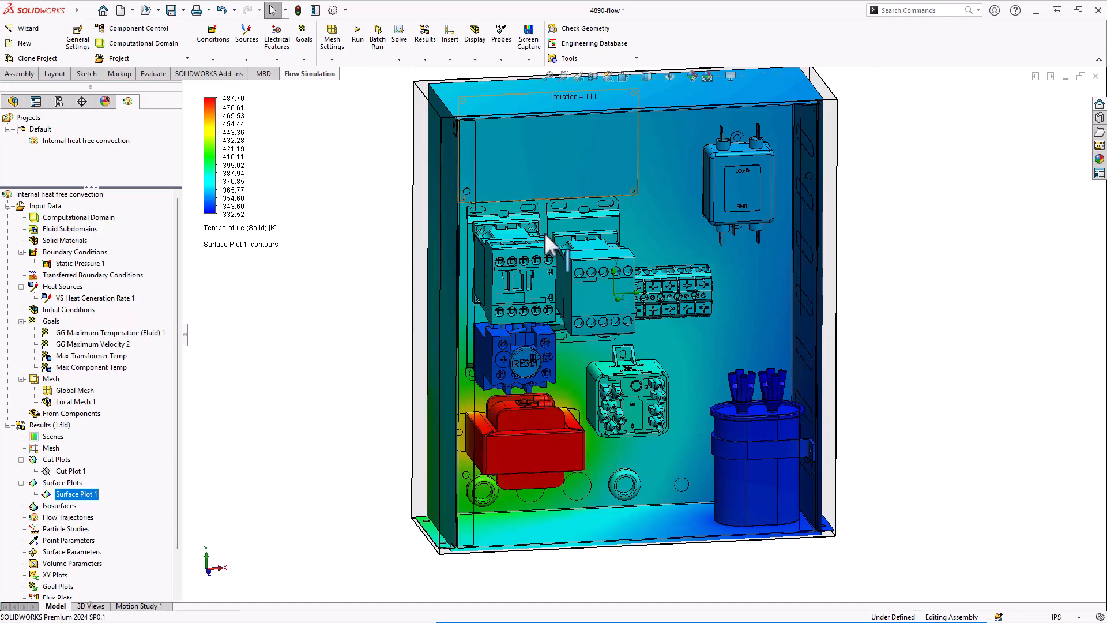
# Step: Hide Surface Plot 1 and start a new flow trajectories plot
pyautogui.rightClick(51, 499)
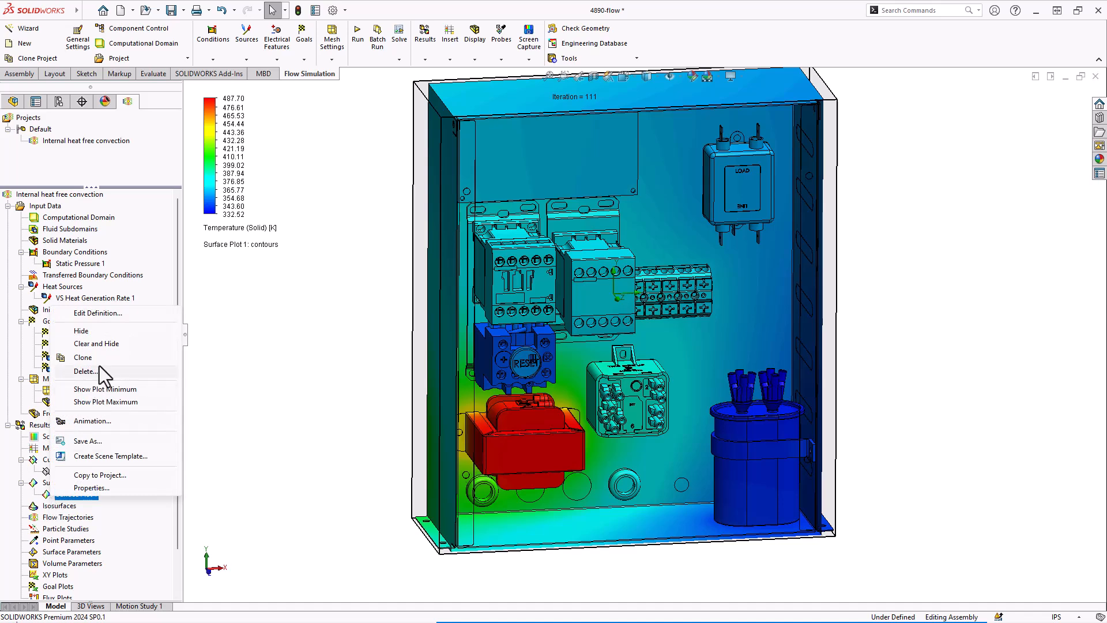
pyautogui.click(80, 330)
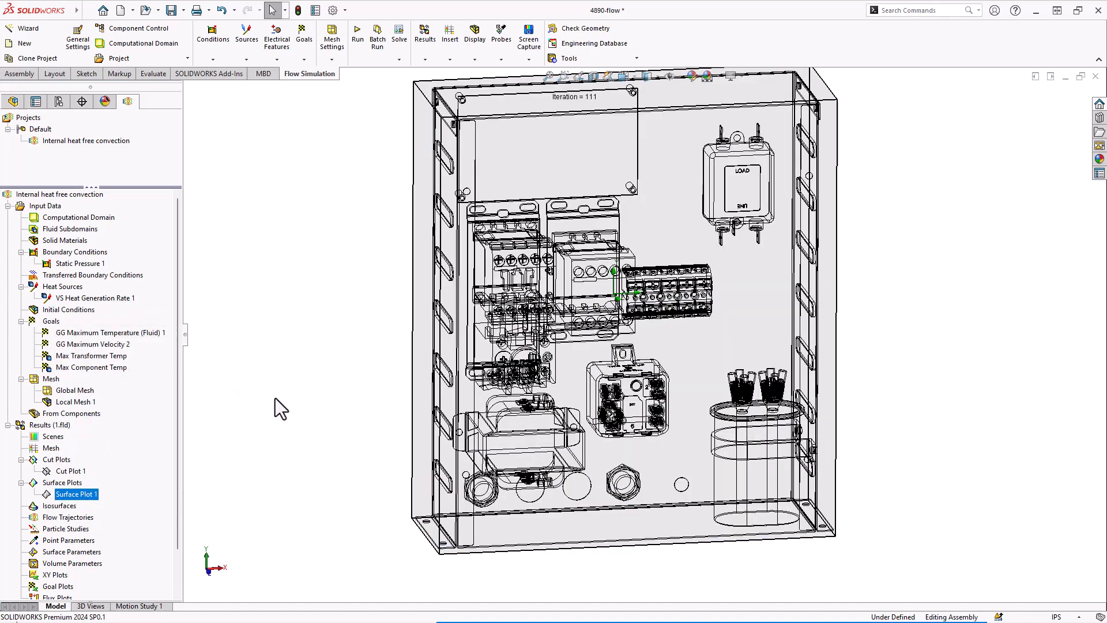
pyautogui.scroll(-1, 134, 497)
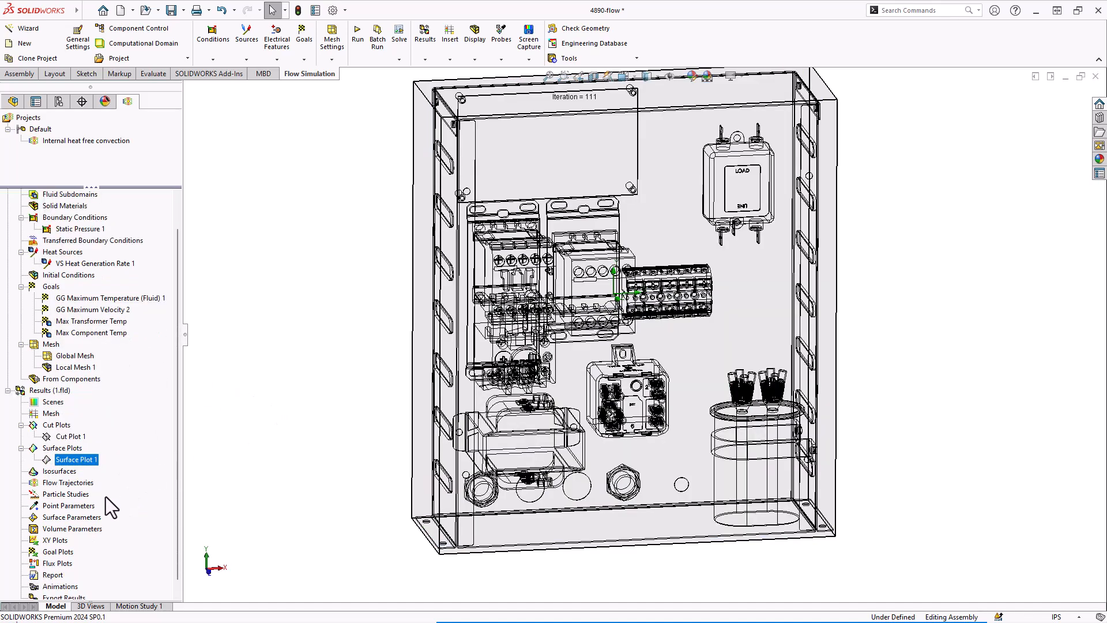
pyautogui.click(83, 494)
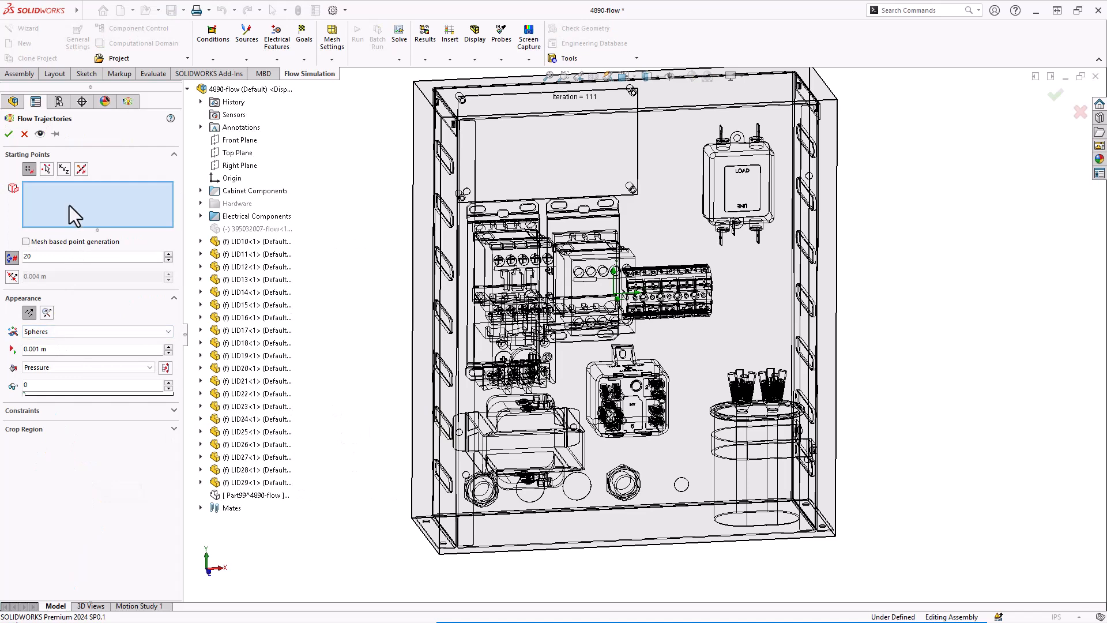
# Step: Try using all lids of the Static Pressure 1 boundary condition as trajectory starting points, and clear the selection
pyautogui.click(132, 103)
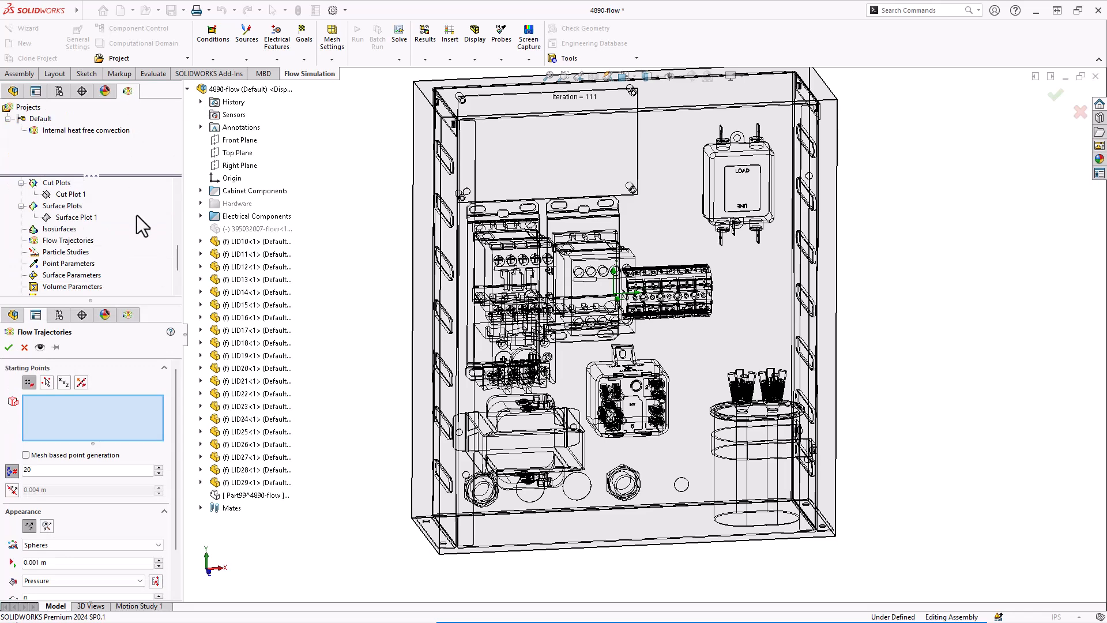
pyautogui.scroll(5, 123, 253)
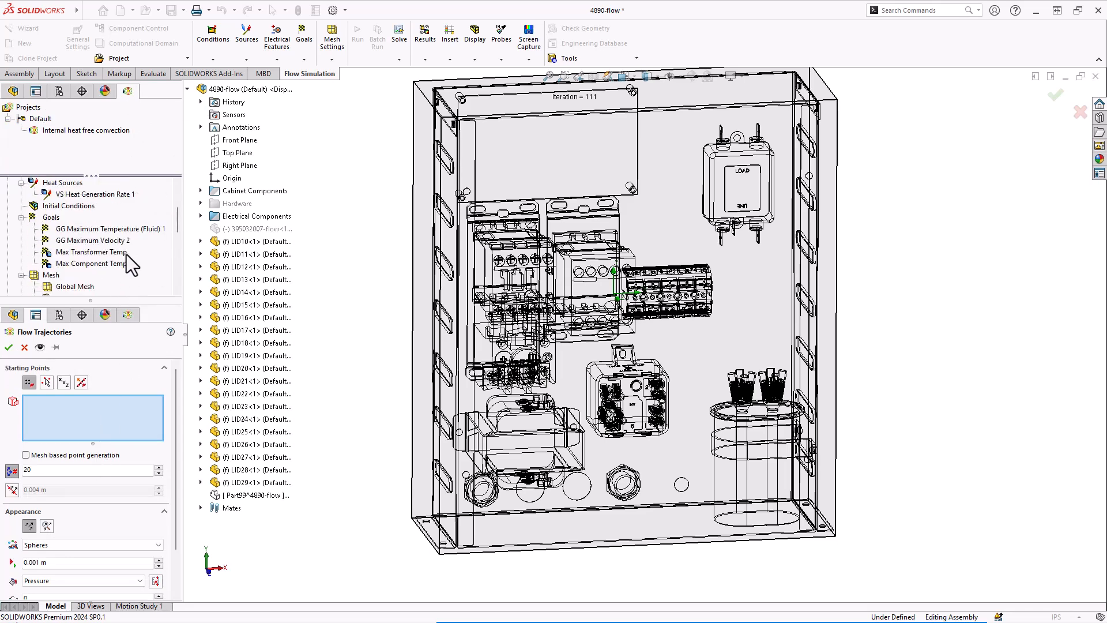
pyautogui.scroll(1, 130, 257)
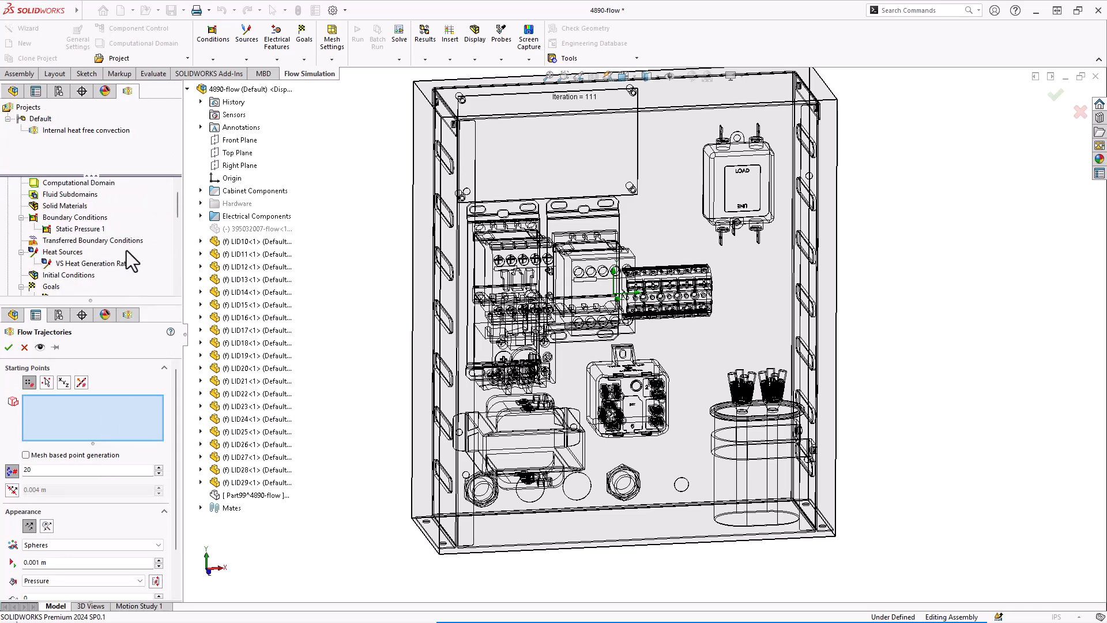
pyautogui.click(60, 230)
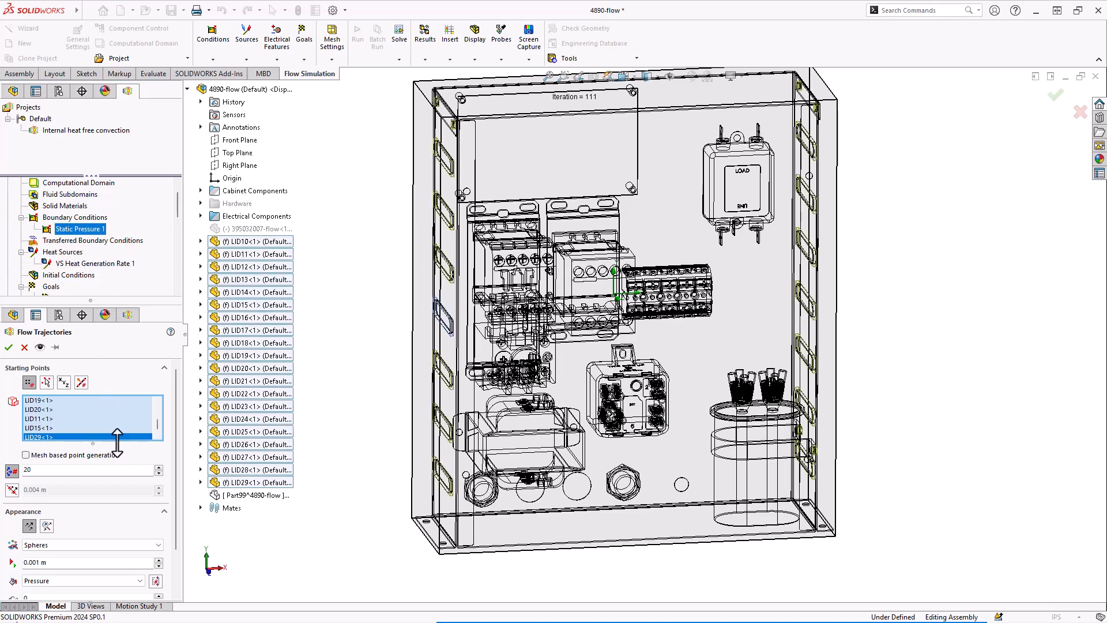
pyautogui.rightClick(79, 412)
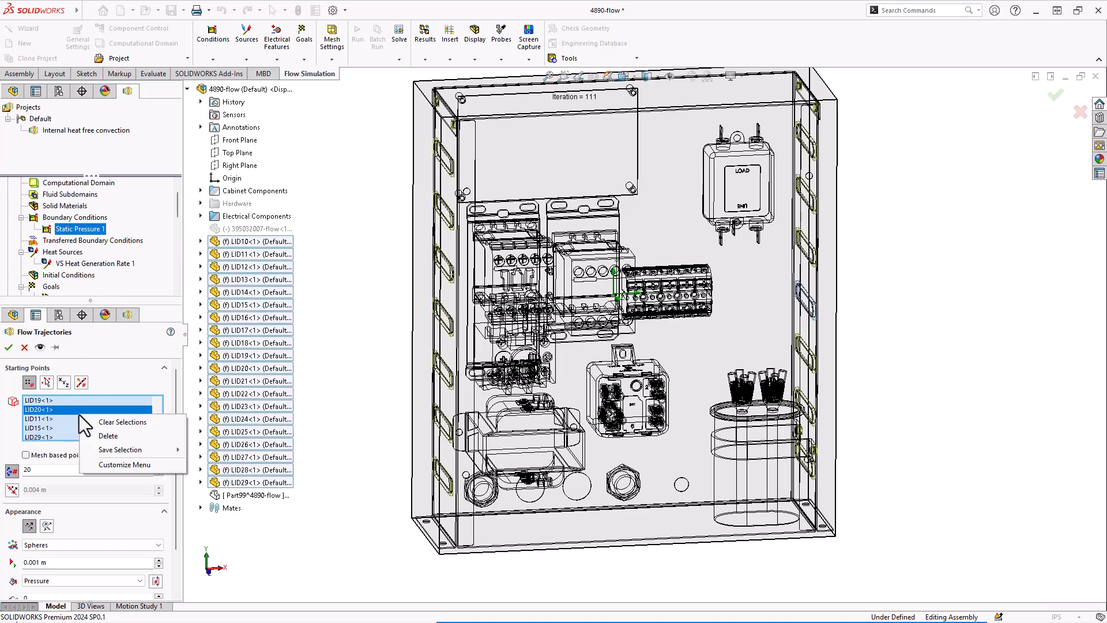
pyautogui.click(115, 422)
# Step: Set the inner faces of the LID10 and LID20 vent lids as starting points and preview the flow trajectories
pyautogui.moveTo(919, 366); pyautogui.dragTo(943, 355, button='middle')
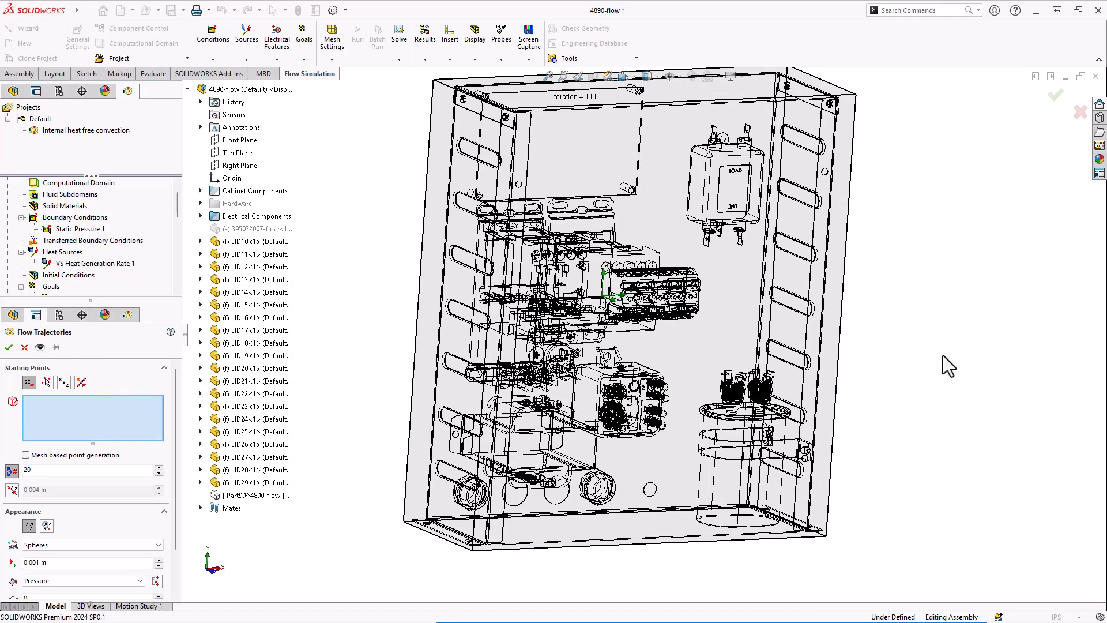
pyautogui.click(789, 355)
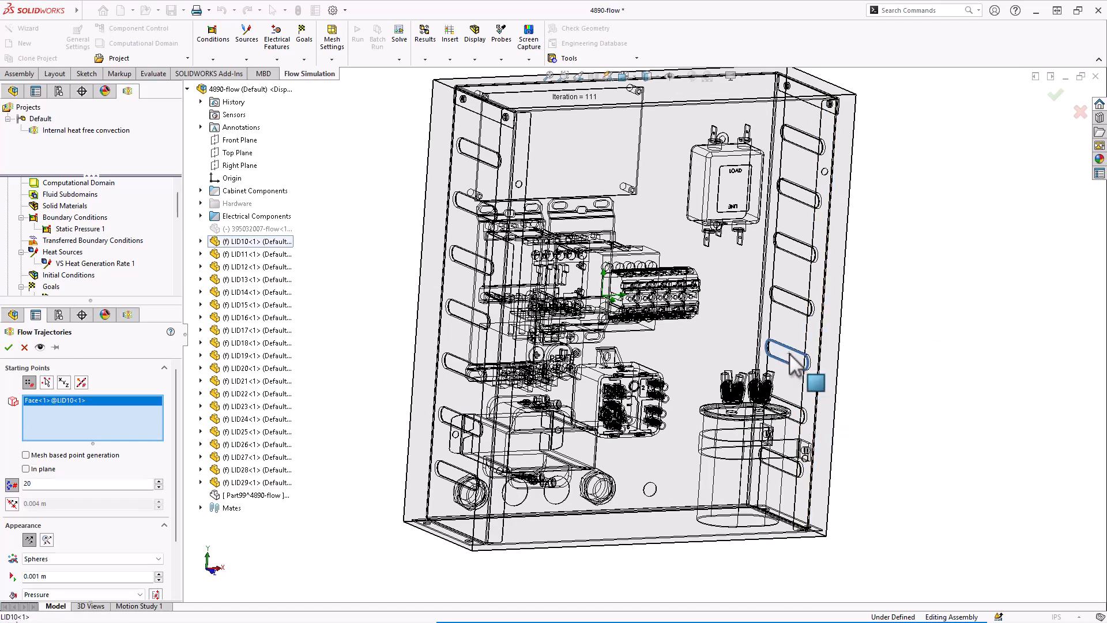
pyautogui.click(791, 295)
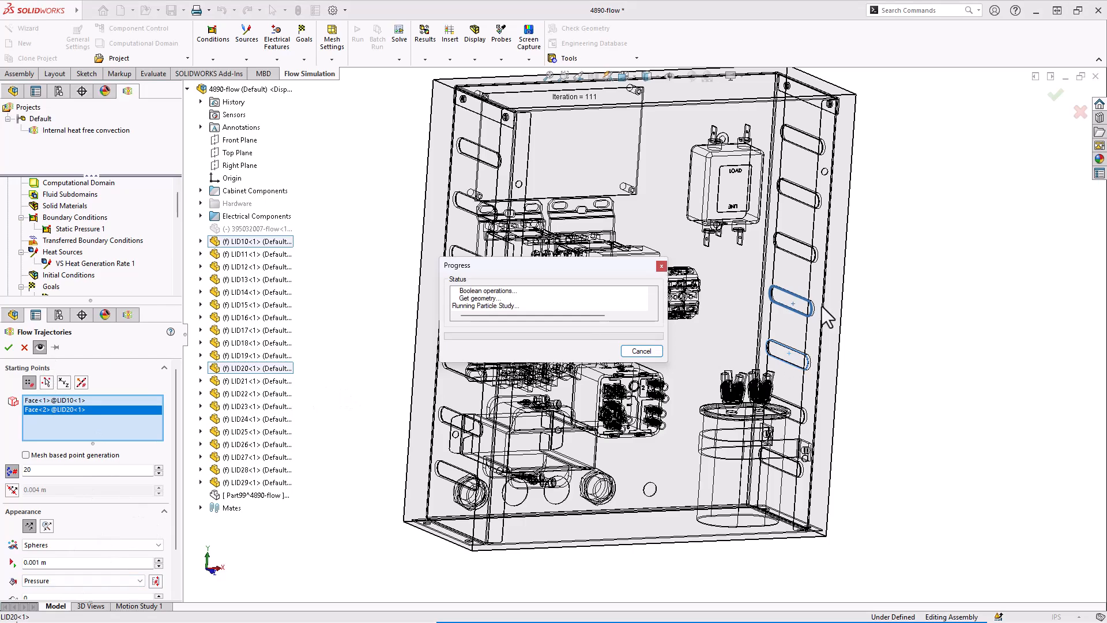
# Step: Examine the previewed pressure-coloured trajectories between the two selected vents, the relay, the terminal block and the capacitor
pyautogui.moveTo(920, 370); pyautogui.dragTo(888, 328, button='middle')
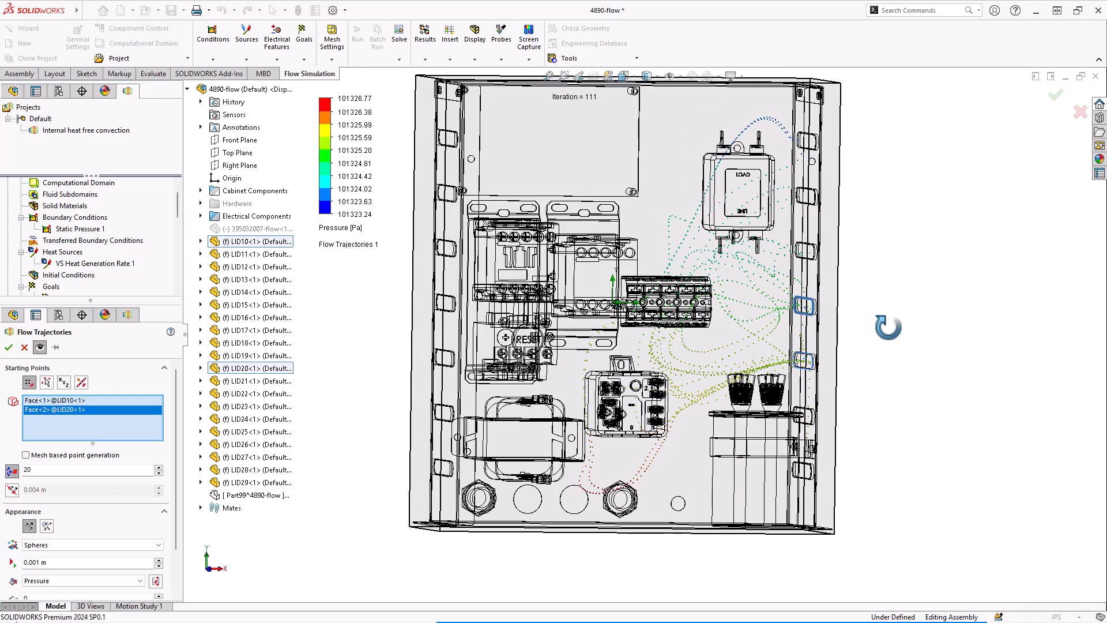
pyautogui.moveTo(808, 377); pyautogui.dragTo(793, 370, button='middle')
pyautogui.scroll(-5, 695, 505)
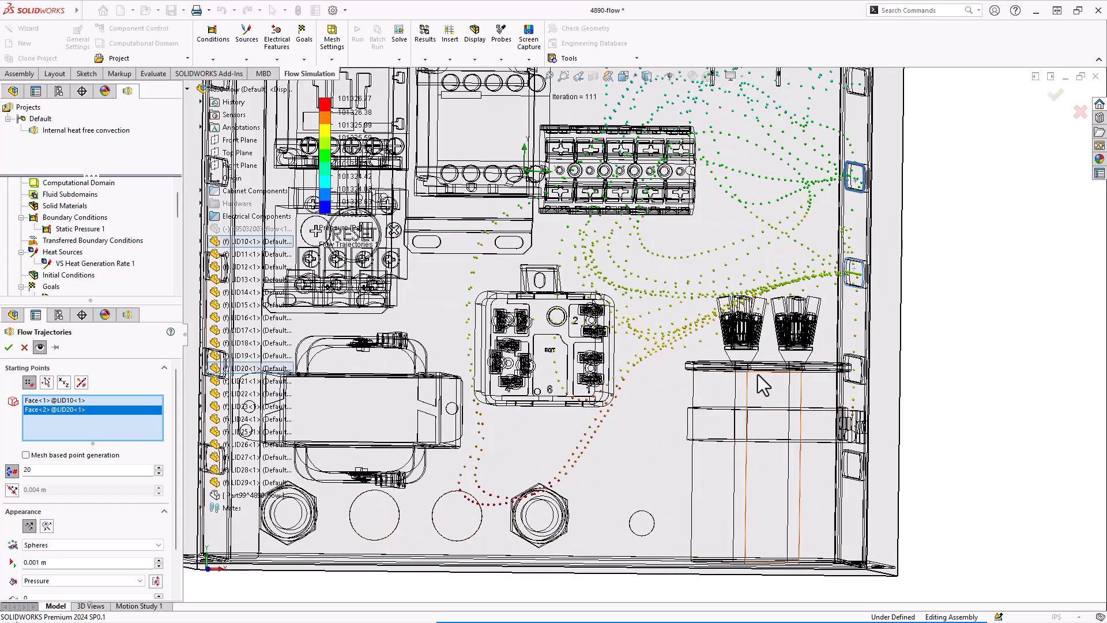
pyautogui.scroll(2, 709, 452)
pyautogui.moveTo(705, 437); pyautogui.dragTo(717, 440, button='middle')
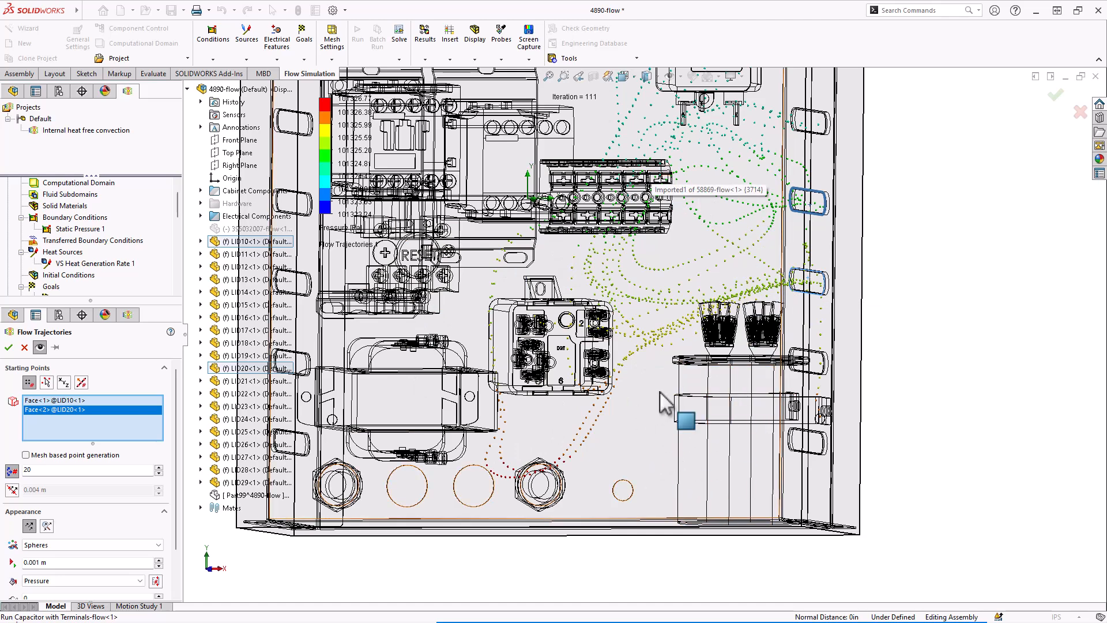
pyautogui.scroll(3, 721, 403)
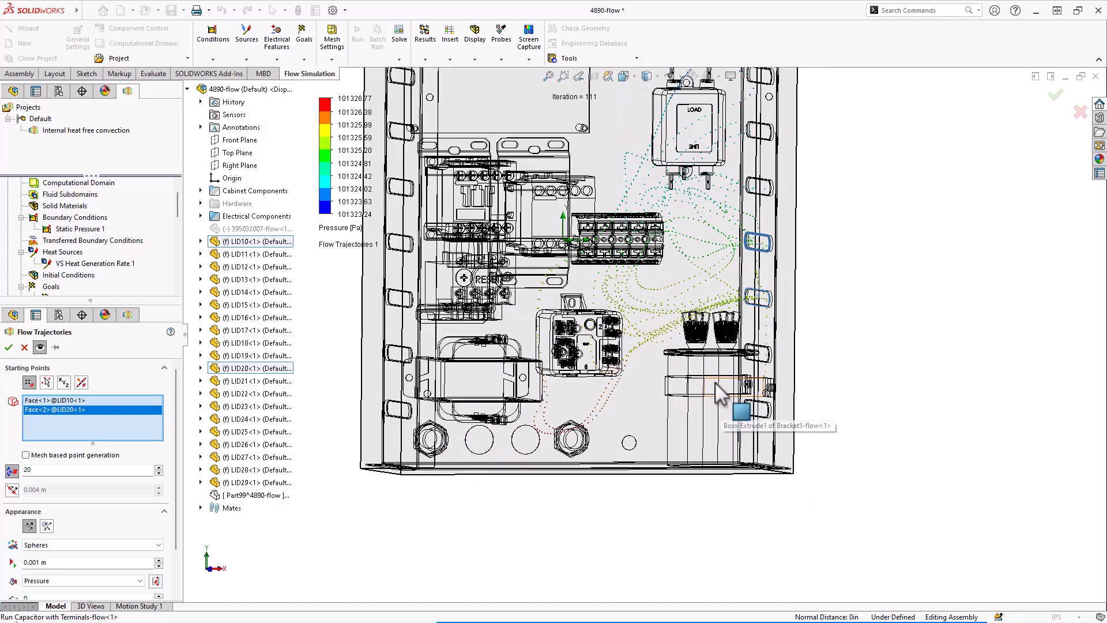
pyautogui.scroll(-1, 625, 178)
pyautogui.moveTo(624, 262); pyautogui.dragTo(605, 250, button='middle')
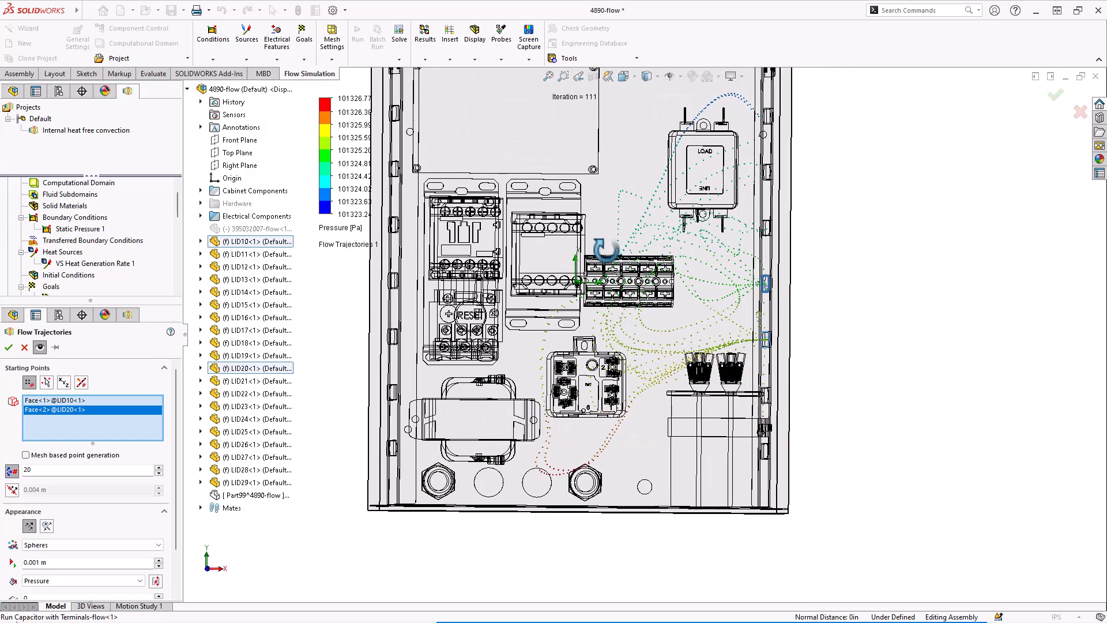
pyautogui.scroll(1, 602, 242)
pyautogui.scroll(-1, 558, 175)
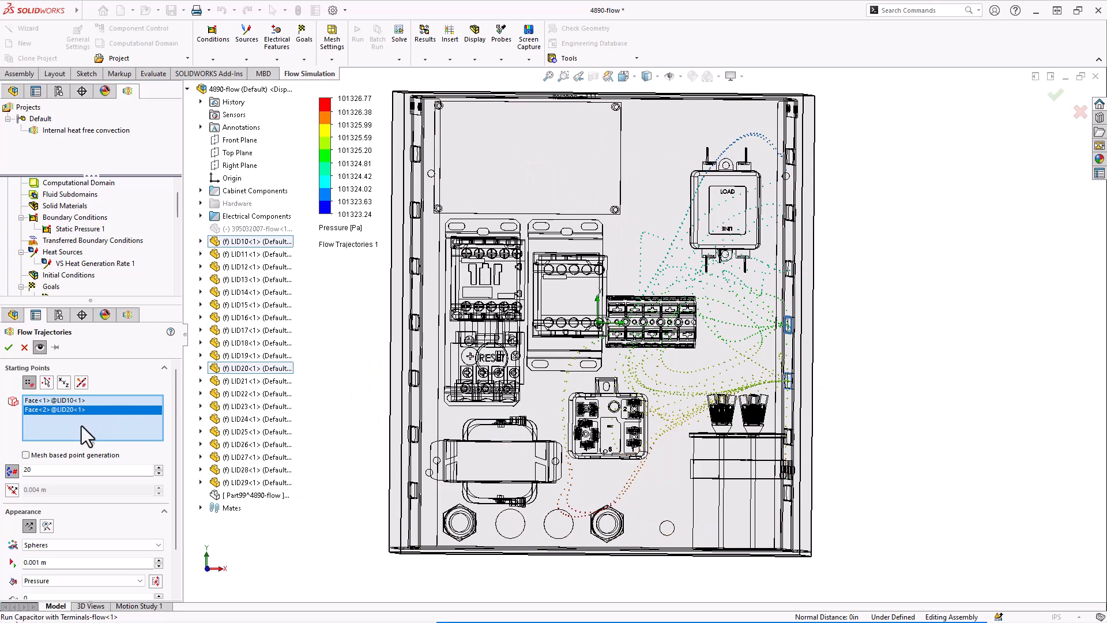
# Step: Replace the trajectory starting points with the front face of the transformer
pyautogui.rightClick(53, 421)
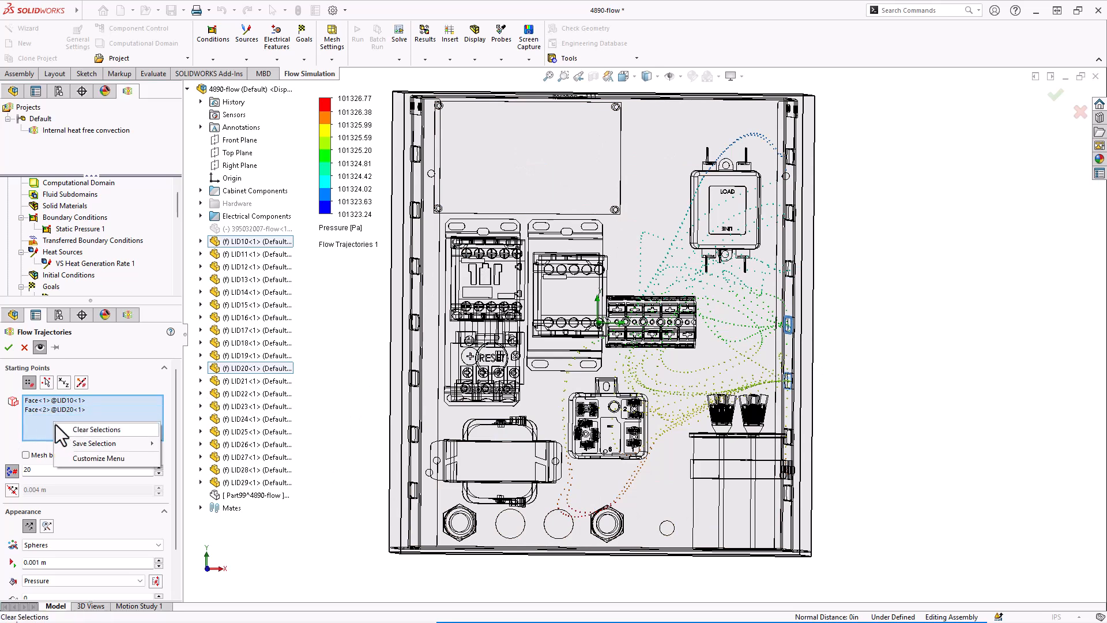
pyautogui.click(65, 428)
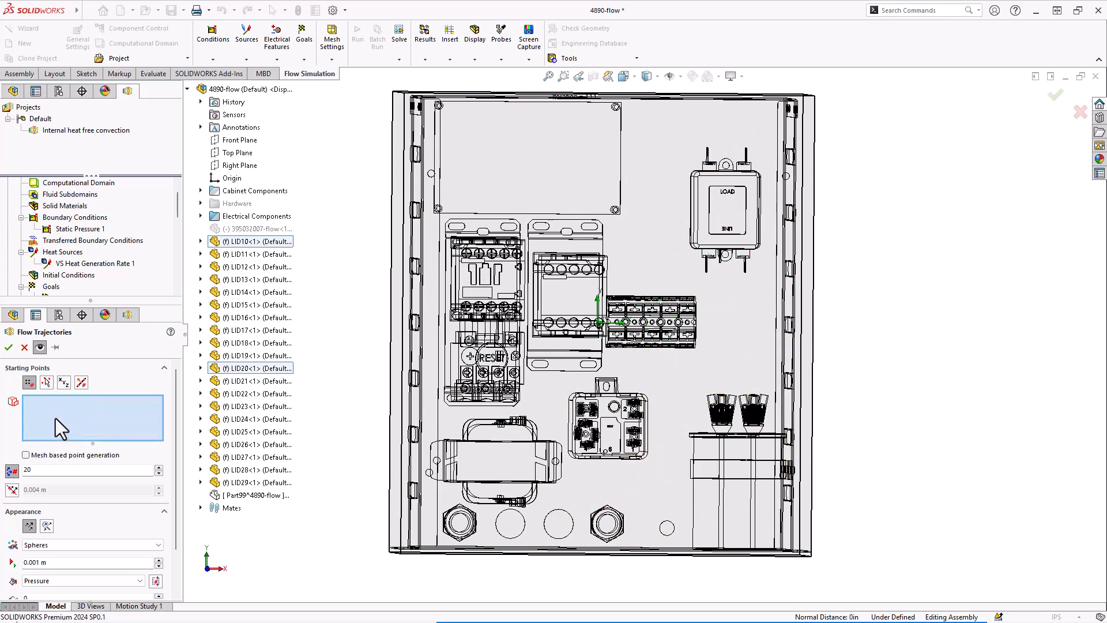
pyautogui.click(493, 464)
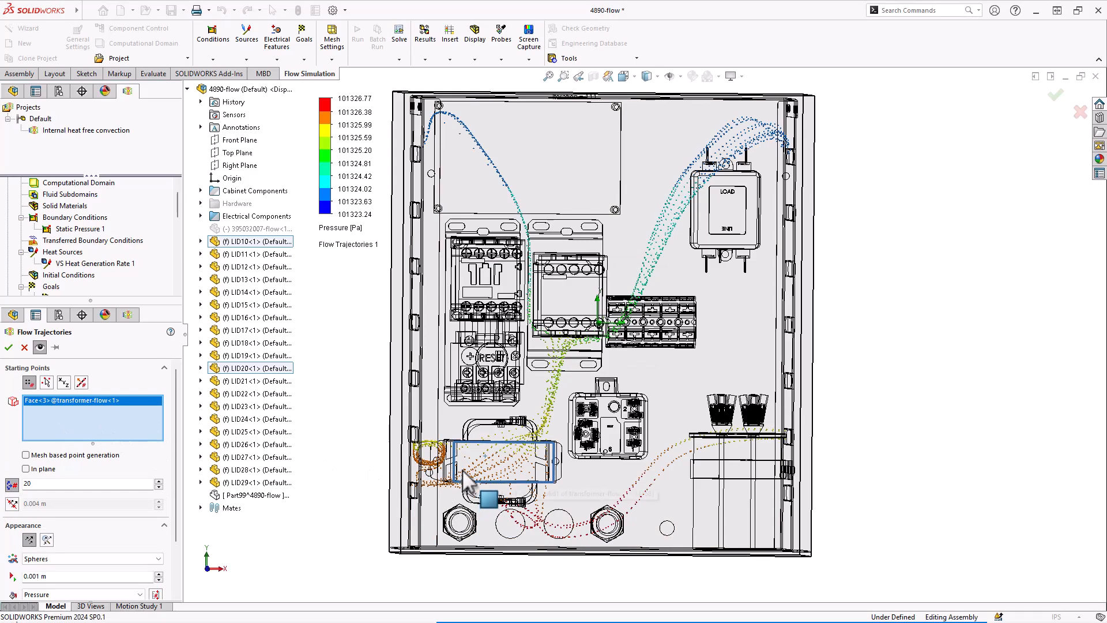
# Step: Examine the flow trajectories swirling around the transformer and nearby vents, and review the trajectory appearance and constraint settings
pyautogui.moveTo(585, 424); pyautogui.dragTo(552, 422, button='middle')
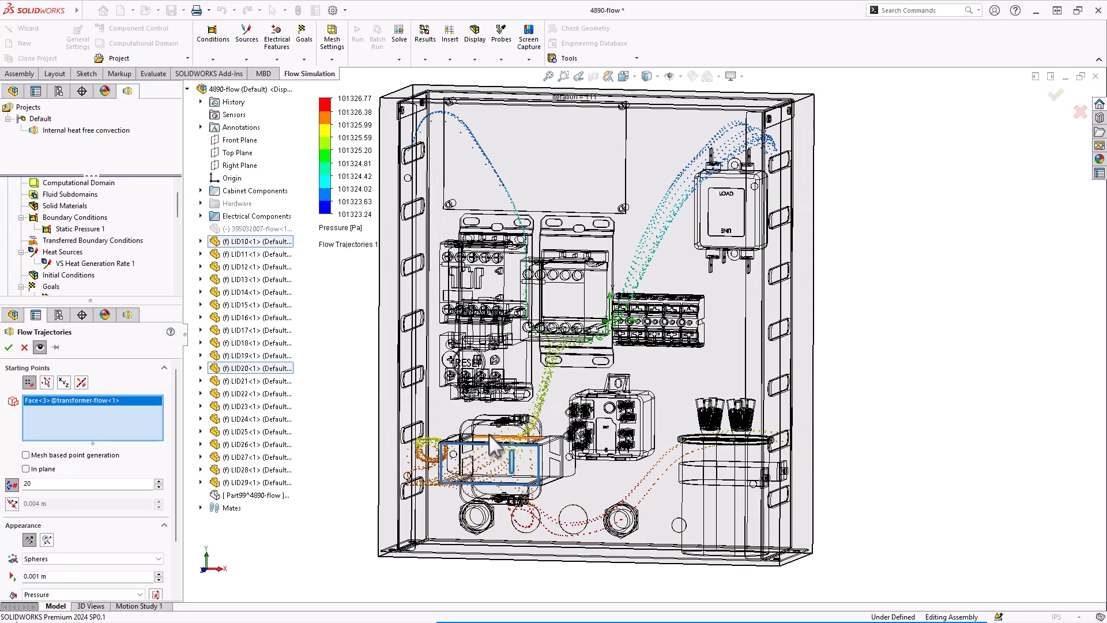
pyautogui.scroll(-8, 433, 458)
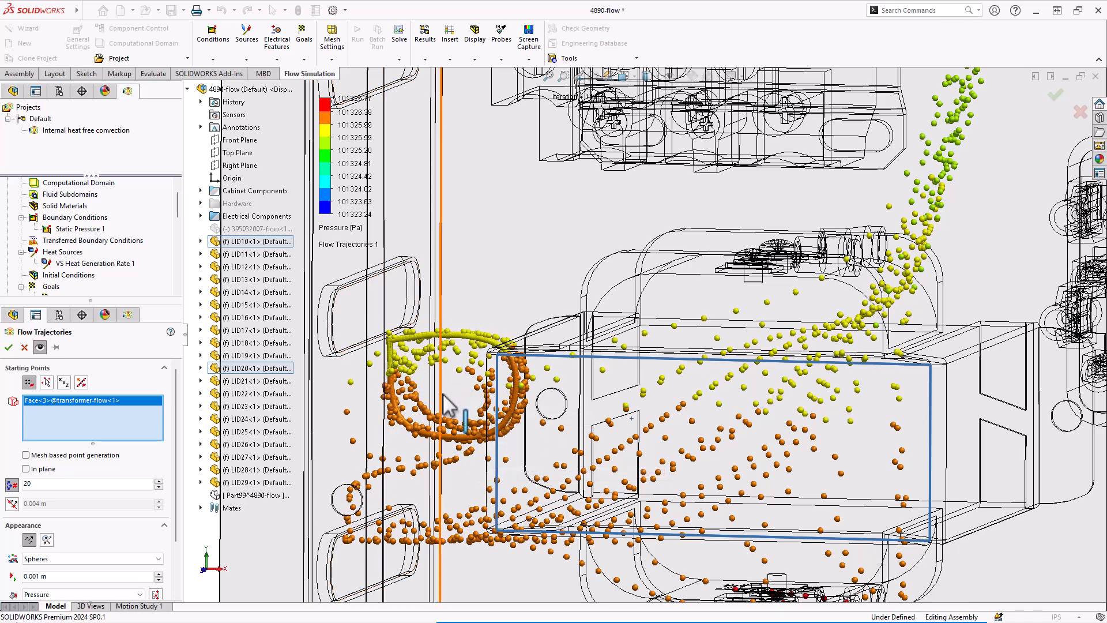
pyautogui.moveTo(177, 447); pyautogui.dragTo(175, 515)
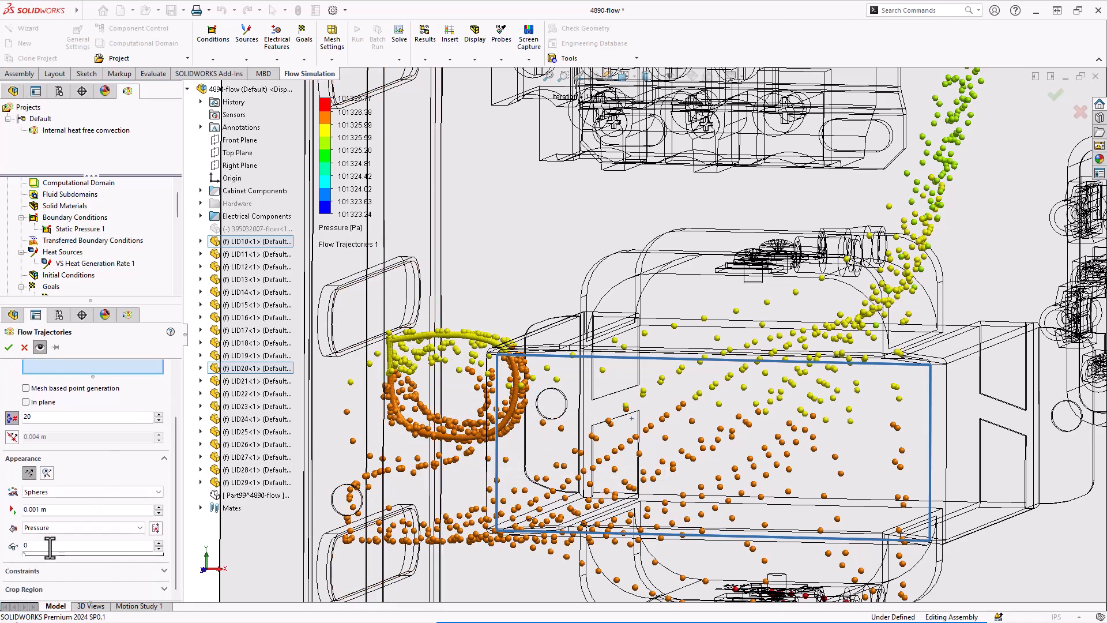
pyautogui.scroll(-3, 68, 572)
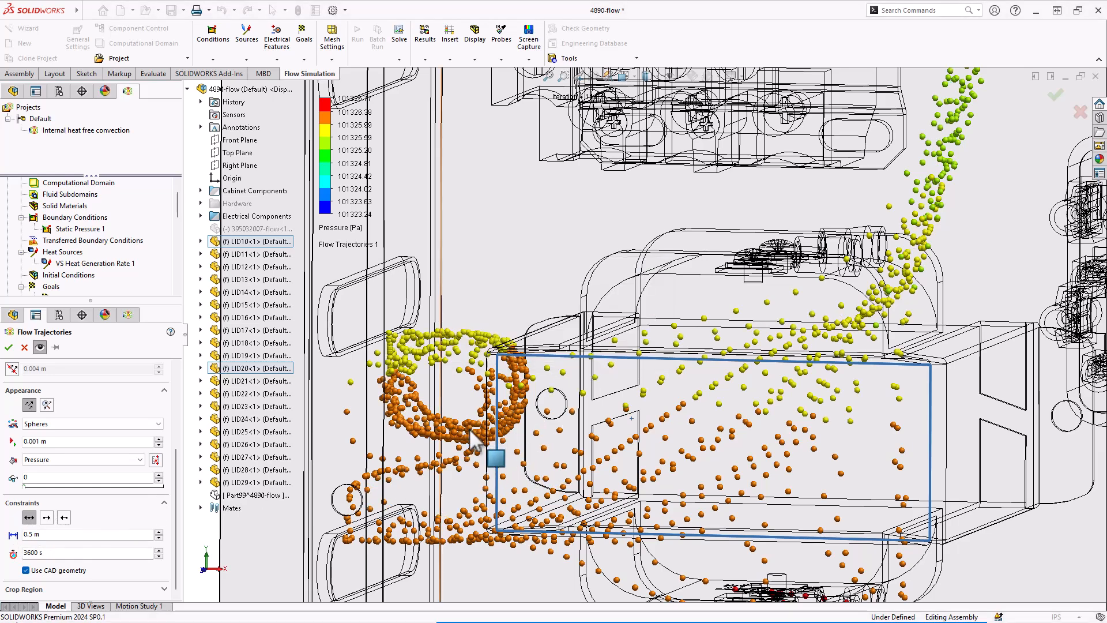
pyautogui.scroll(-5, 483, 429)
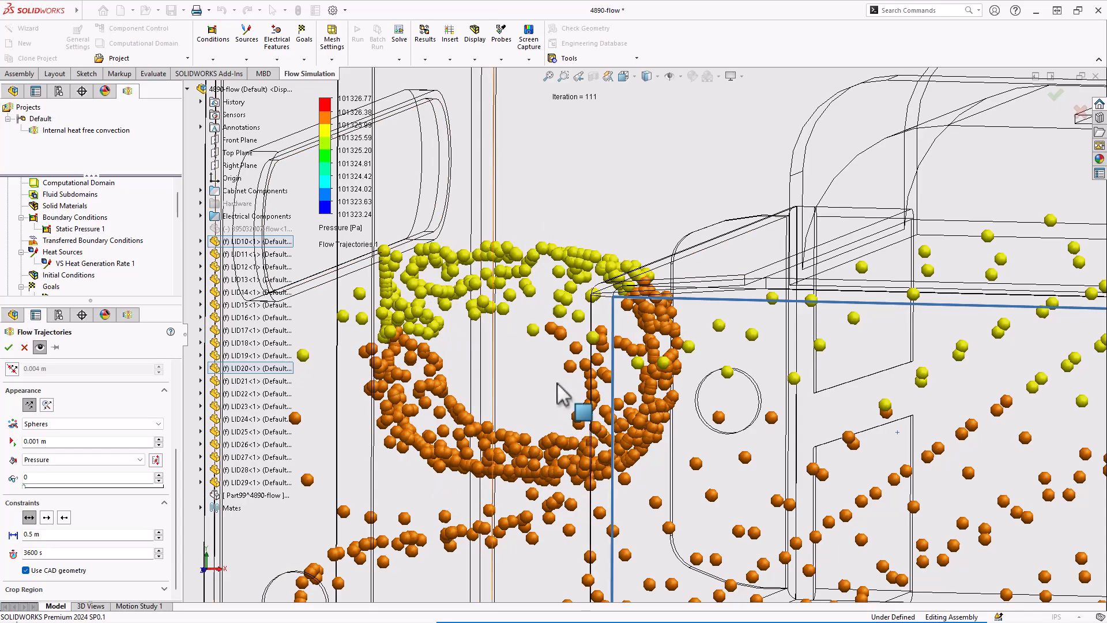
pyautogui.scroll(10, 661, 341)
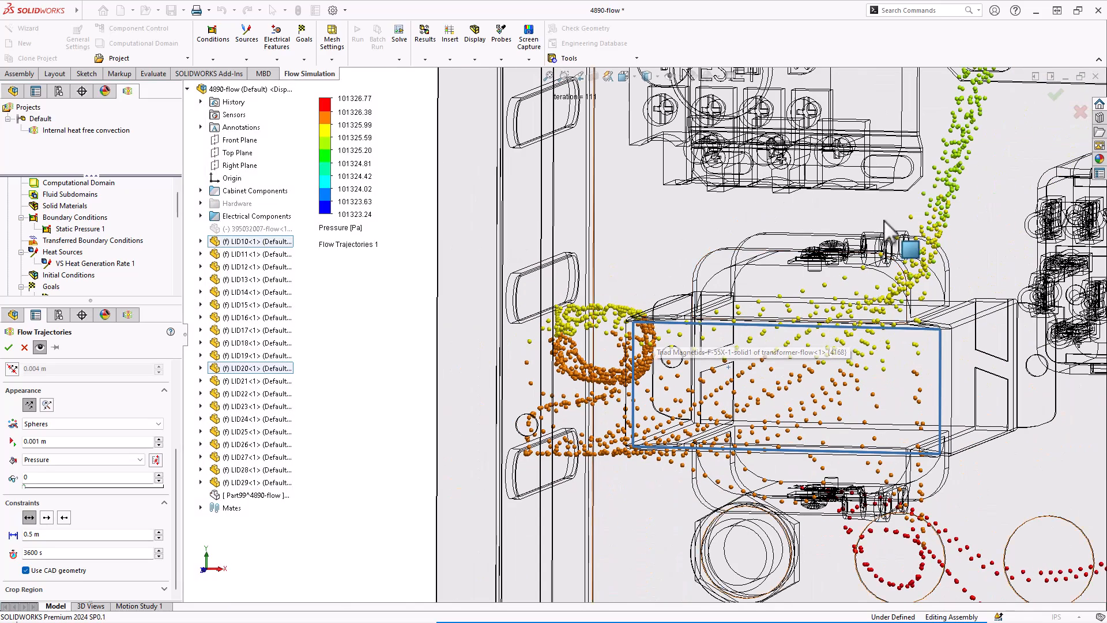
pyautogui.scroll(-1, 902, 201)
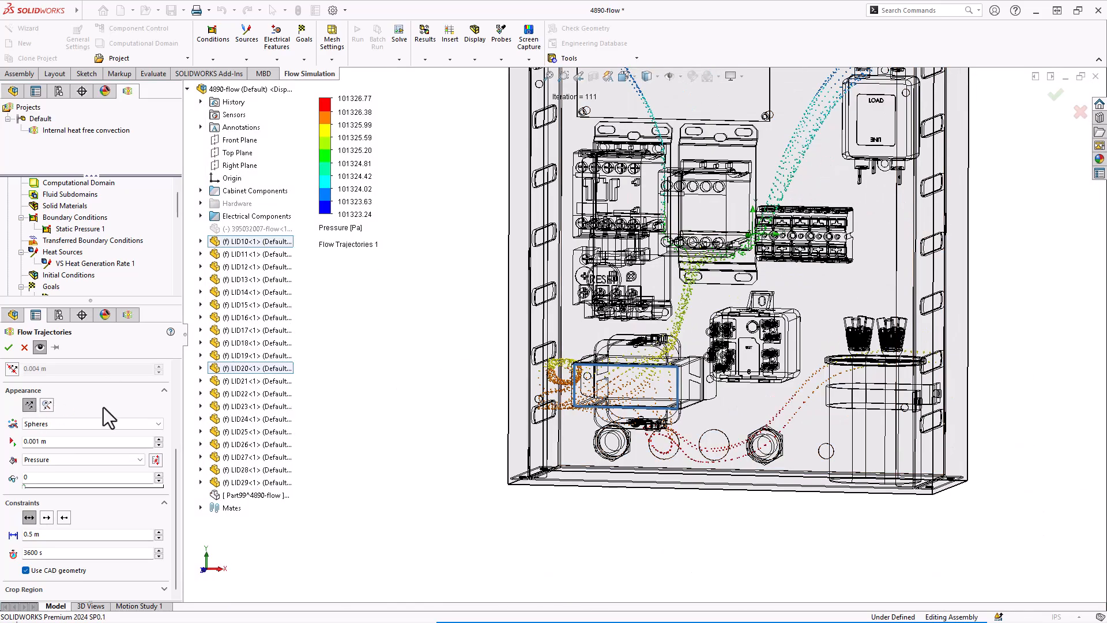
# Step: Replace the trajectory starting points with the assembly's Front Plane and preview the resulting flow trajectories
pyautogui.scroll(3, 105, 408)
pyautogui.click(116, 418)
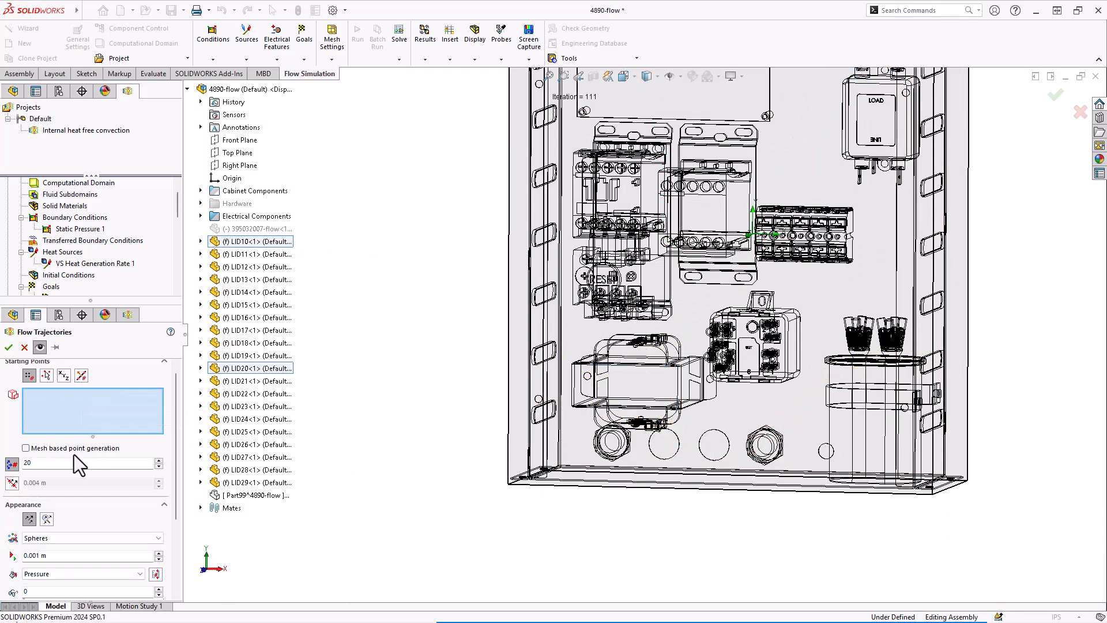
pyautogui.scroll(1, 724, 173)
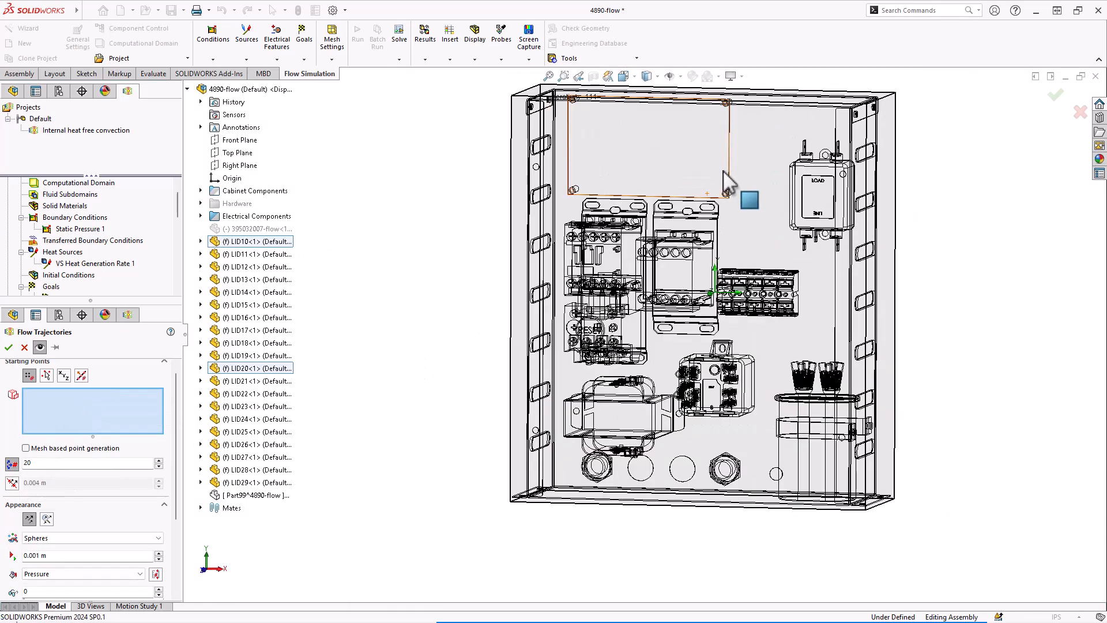
pyautogui.moveTo(754, 286); pyautogui.dragTo(768, 287, button='middle')
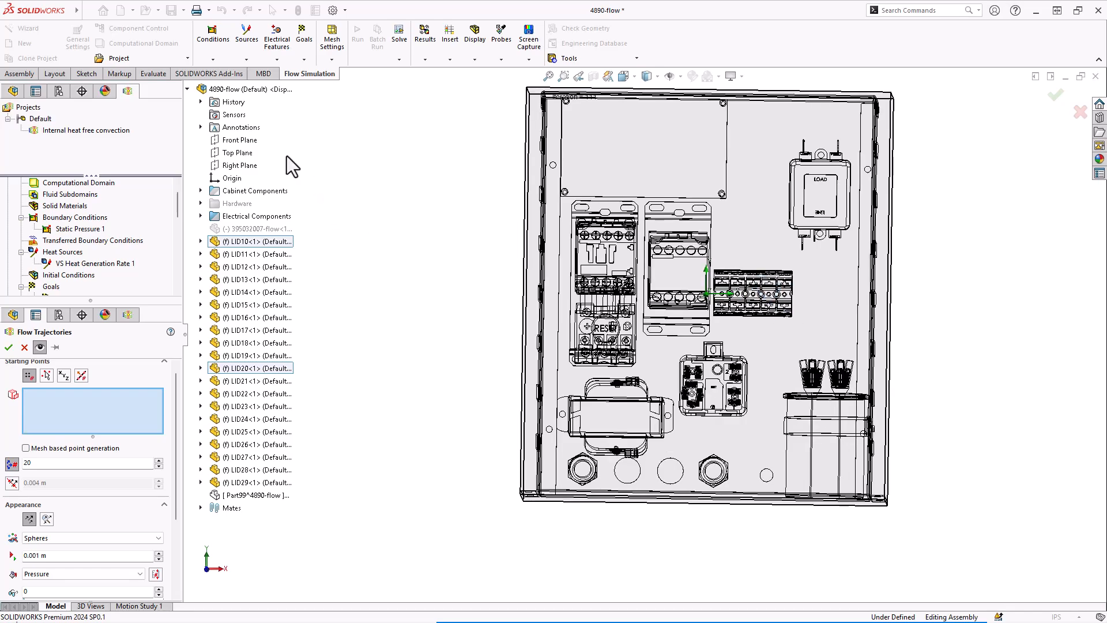
pyautogui.click(239, 141)
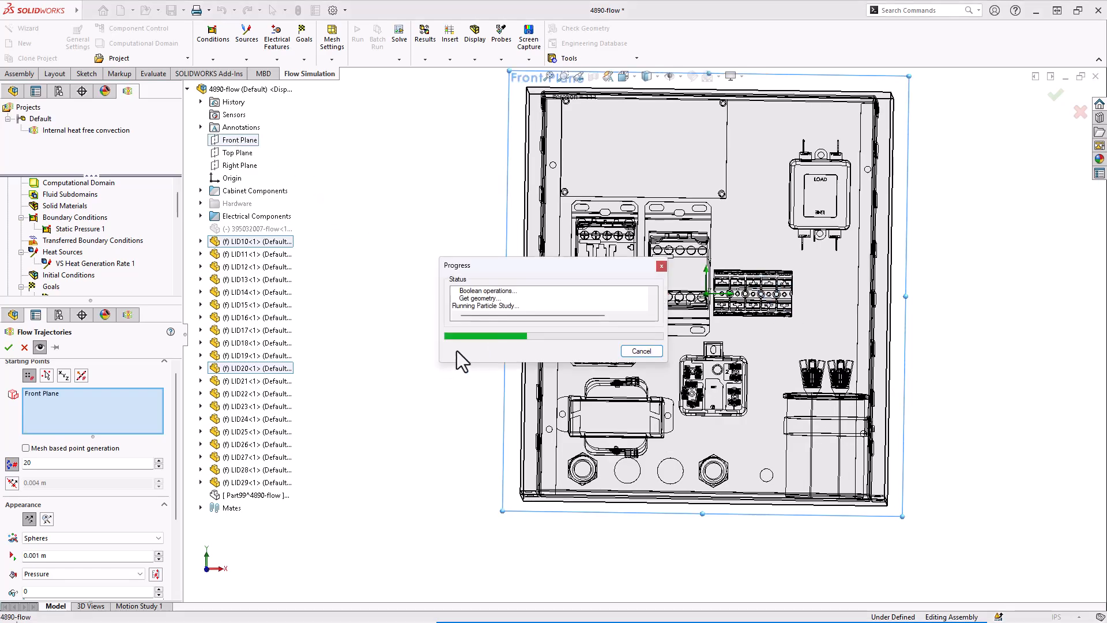
pyautogui.moveTo(404, 424); pyautogui.dragTo(531, 420, button='middle')
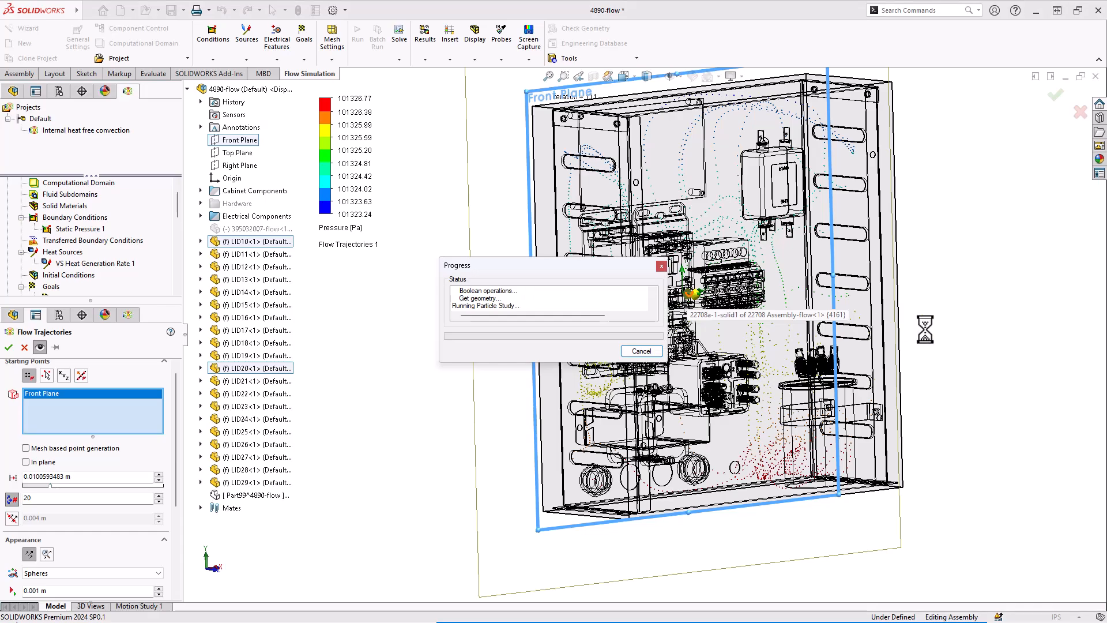
pyautogui.moveTo(978, 358); pyautogui.dragTo(908, 322, button='middle')
# Step: Set the trajectories to 100 points with a 0.003 m sphere size, coloured by Temperature
pyautogui.scroll(-3, 126, 503)
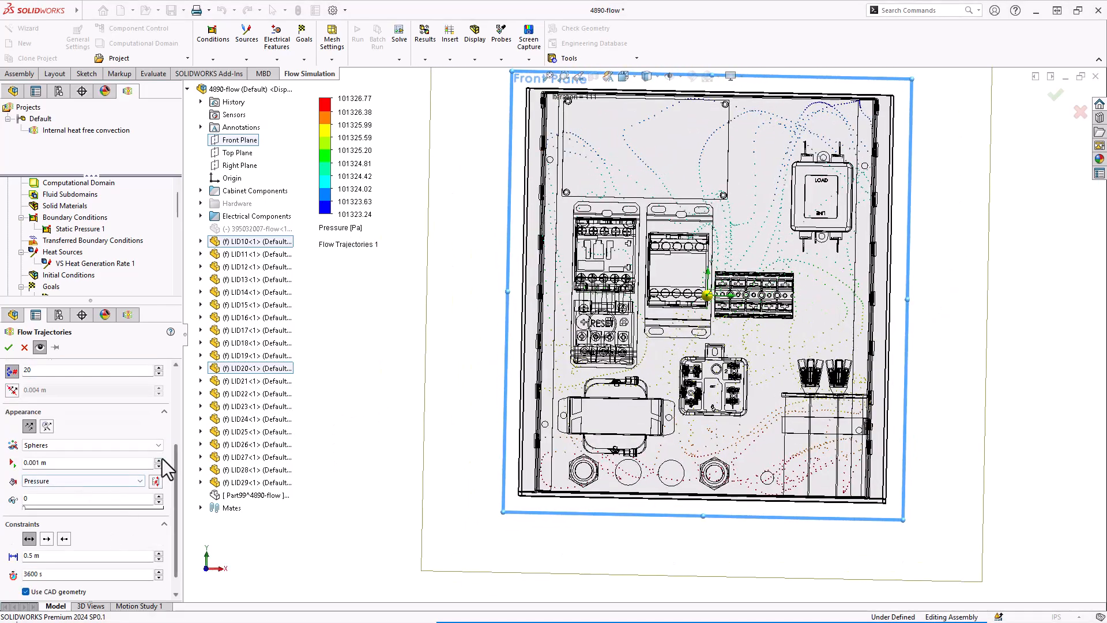
pyautogui.click(157, 460)
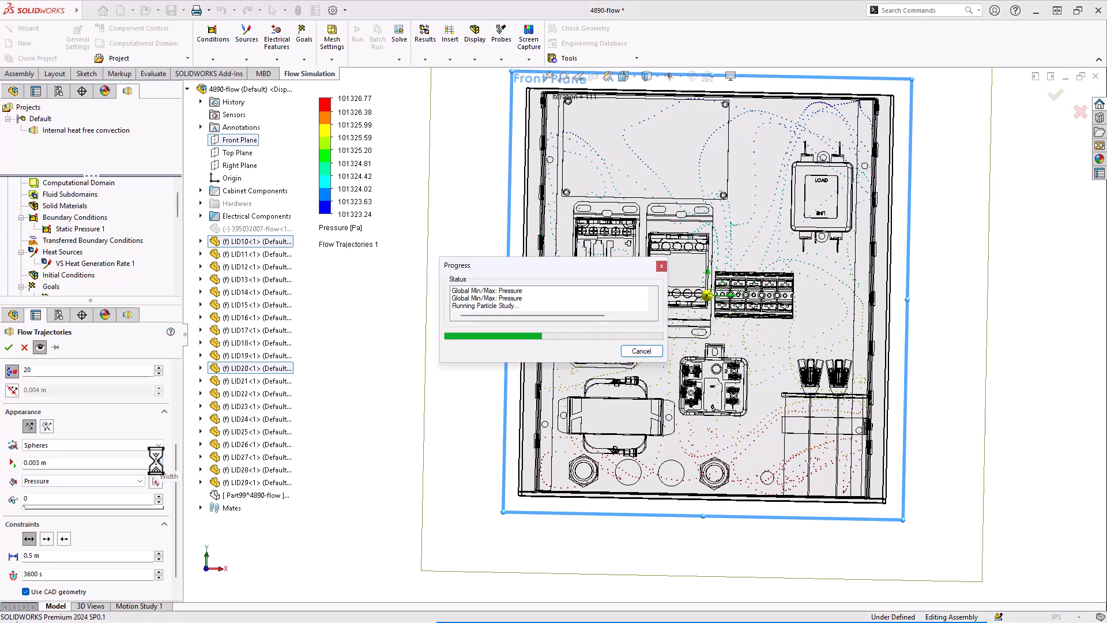
pyautogui.click(77, 481)
pyautogui.click(57, 334)
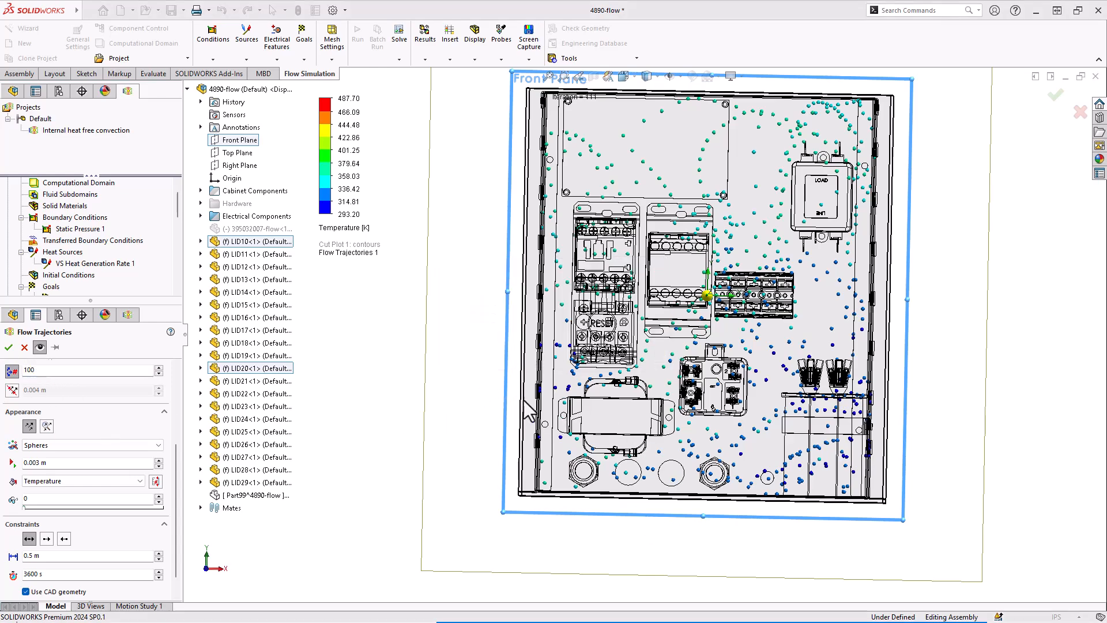
# Step: Orient the enclosure to the front view, display the trajectories as Arrows and accept the flow trajectories plot
pyautogui.moveTo(951, 298)
pyautogui.mouseDown(button='middle')
pyautogui.moveTo(954, 274)
pyautogui.moveTo(964, 299)
pyautogui.mouseUp(button='middle')
pyautogui.hotkey('ctrl', '1')
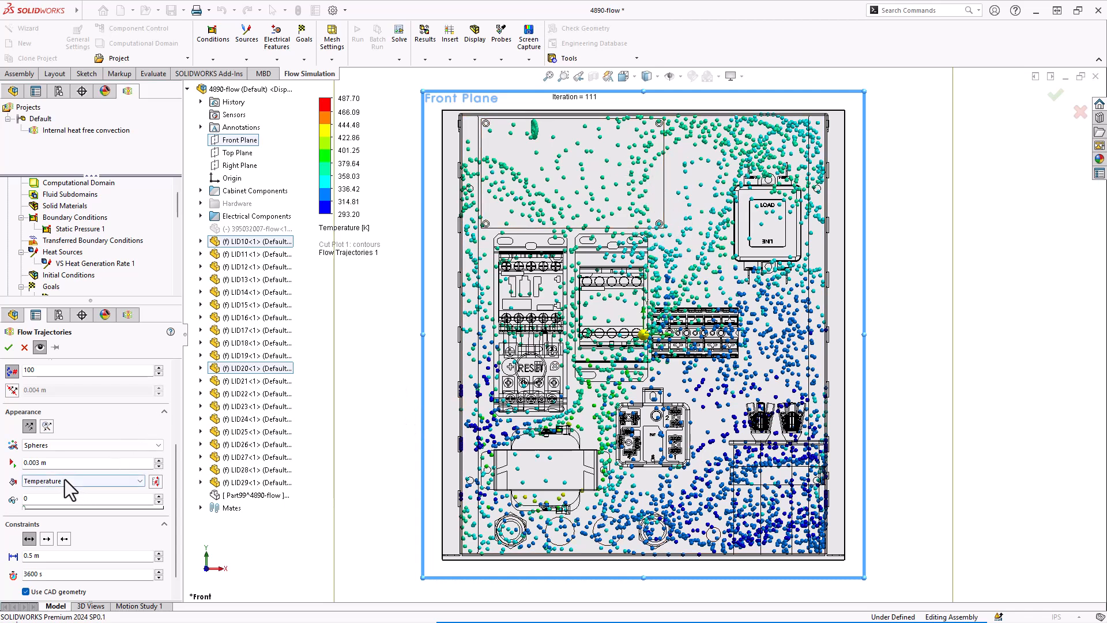
pyautogui.click(52, 447)
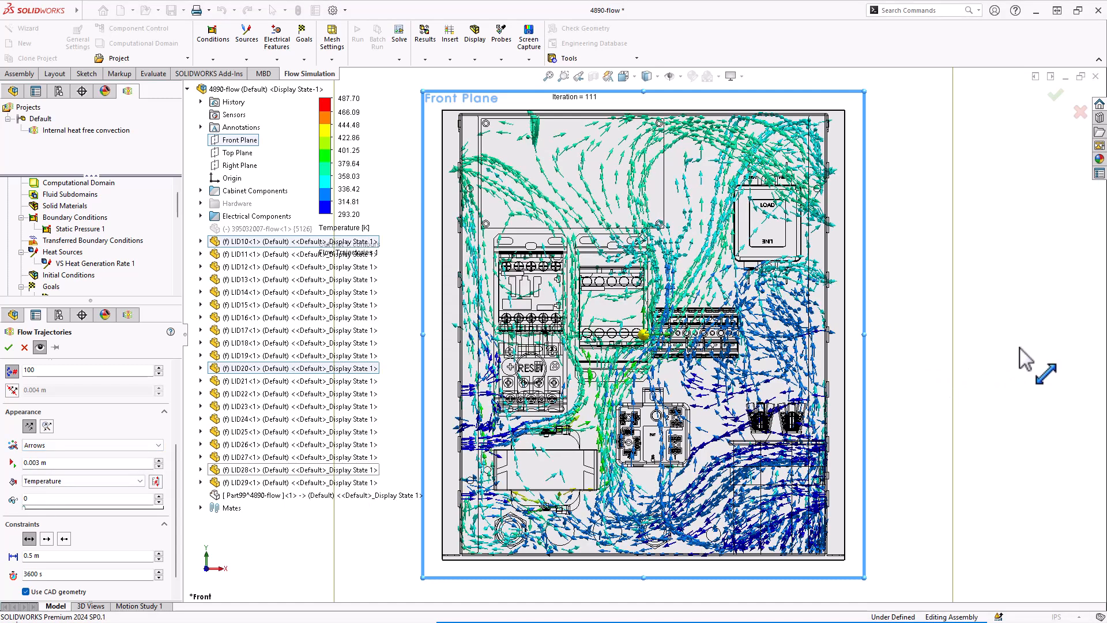
pyautogui.click(9, 347)
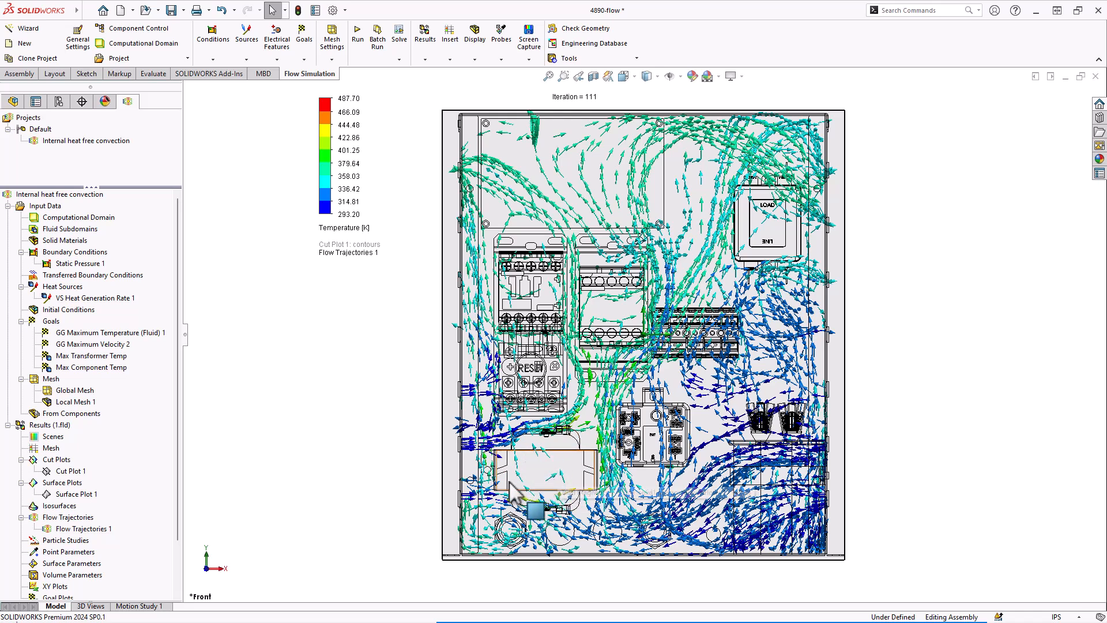
# Step: Lower the maximum of the flow trajectories' temperature legend to 409.90 K
pyautogui.moveTo(335, 99); pyautogui.dragTo(337, 139)
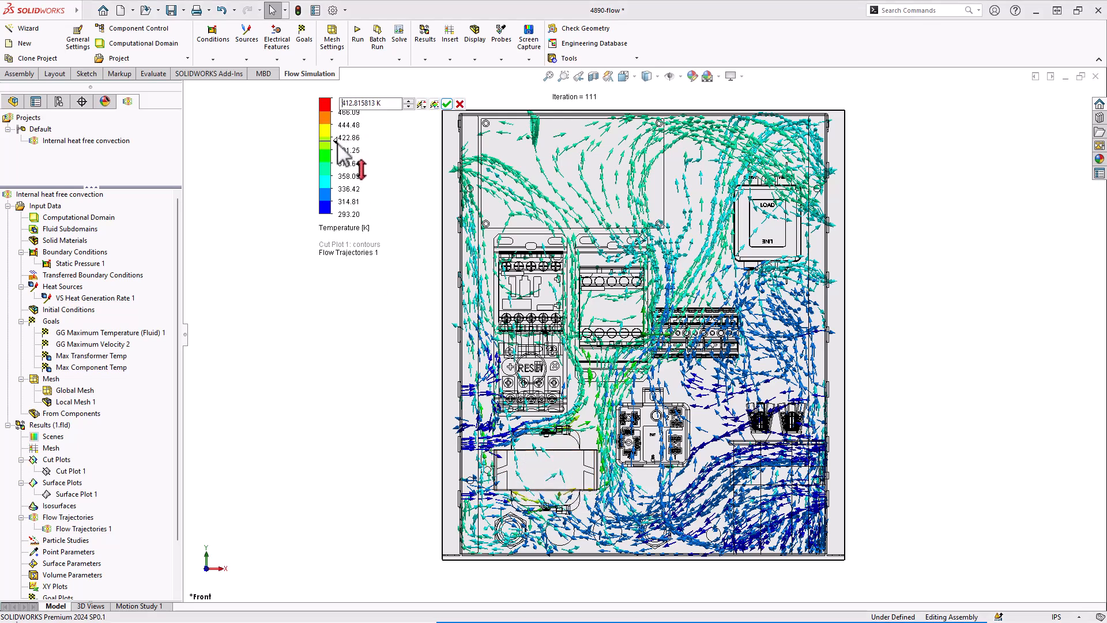
pyautogui.click(447, 105)
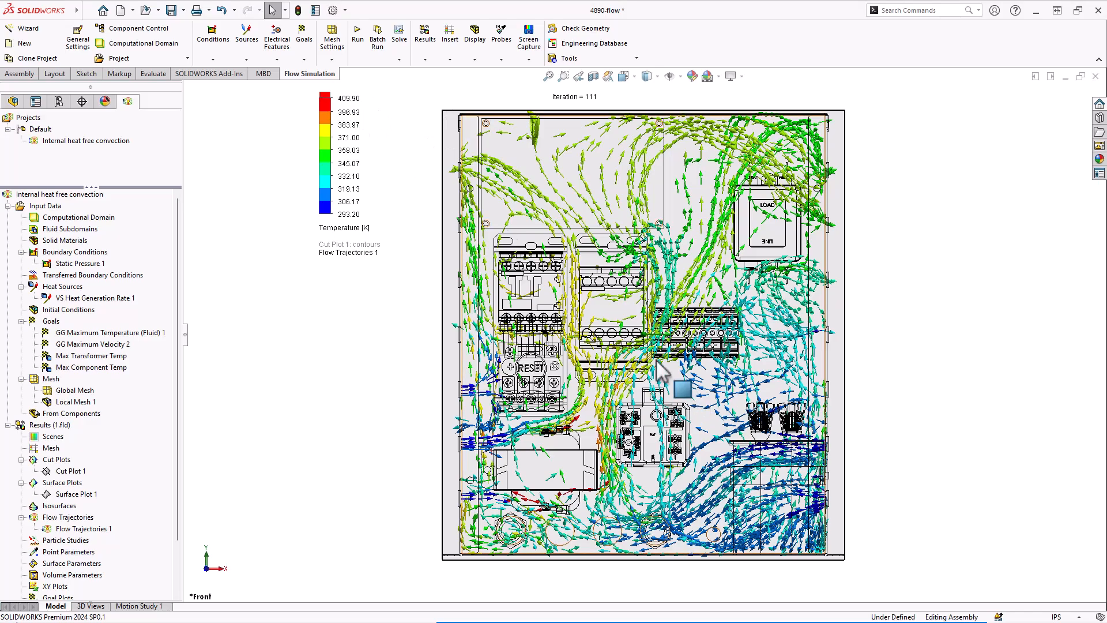
pyautogui.moveTo(874, 341); pyautogui.dragTo(894, 383, button='middle')
# Step: Play the Flow Trajectories 1 animation and examine the moving arrows from above and from the front of the enclosure
pyautogui.rightClick(68, 529)
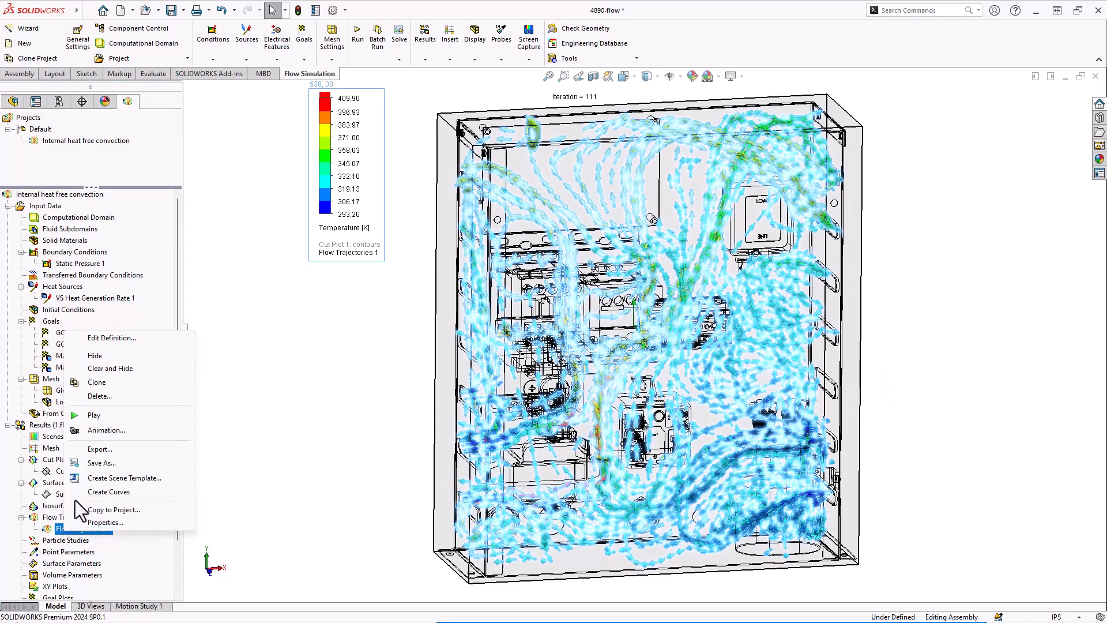
pyautogui.click(94, 415)
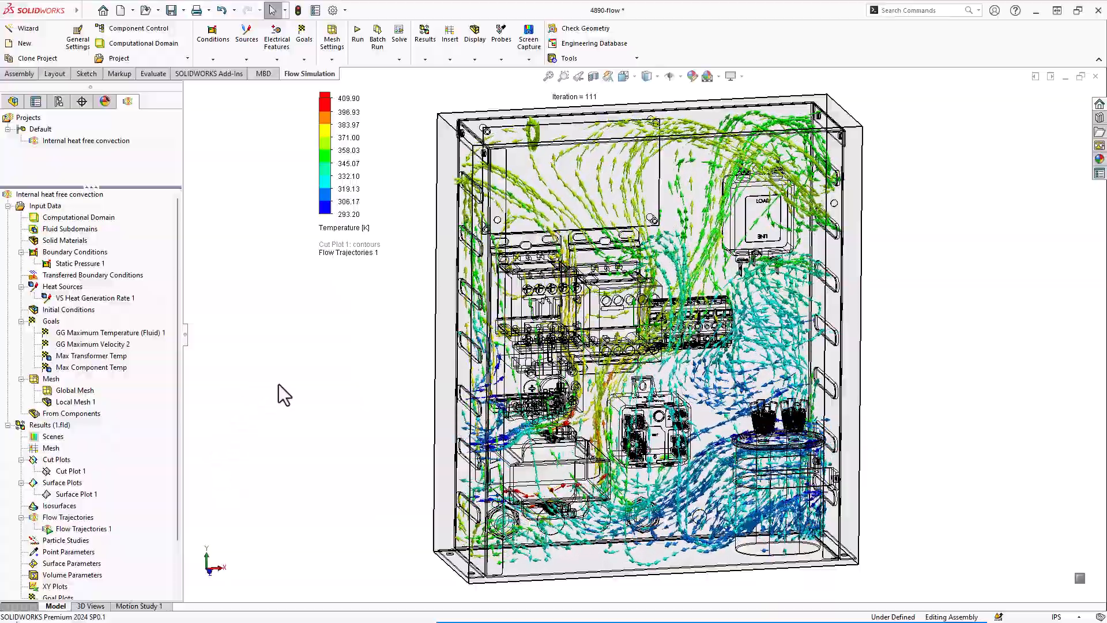
pyautogui.moveTo(296, 373); pyautogui.dragTo(291, 599, button='middle')
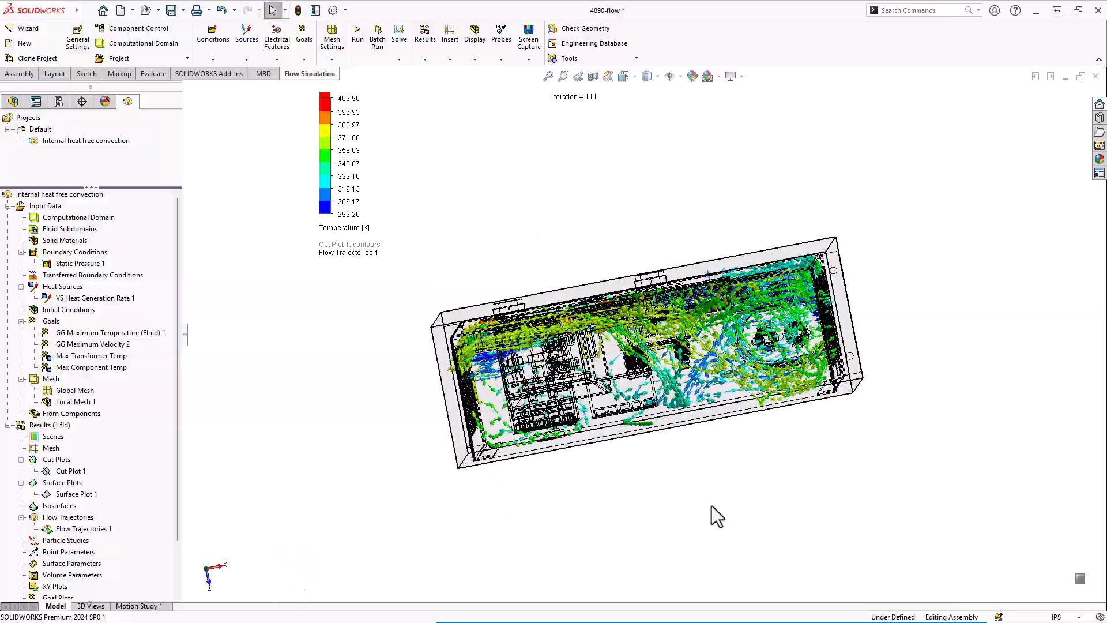
pyautogui.moveTo(839, 510); pyautogui.dragTo(953, 257, button='middle')
pyautogui.moveTo(935, 314); pyautogui.dragTo(813, 313, button='middle')
pyautogui.moveTo(968, 336); pyautogui.dragTo(971, 353, button='middle')
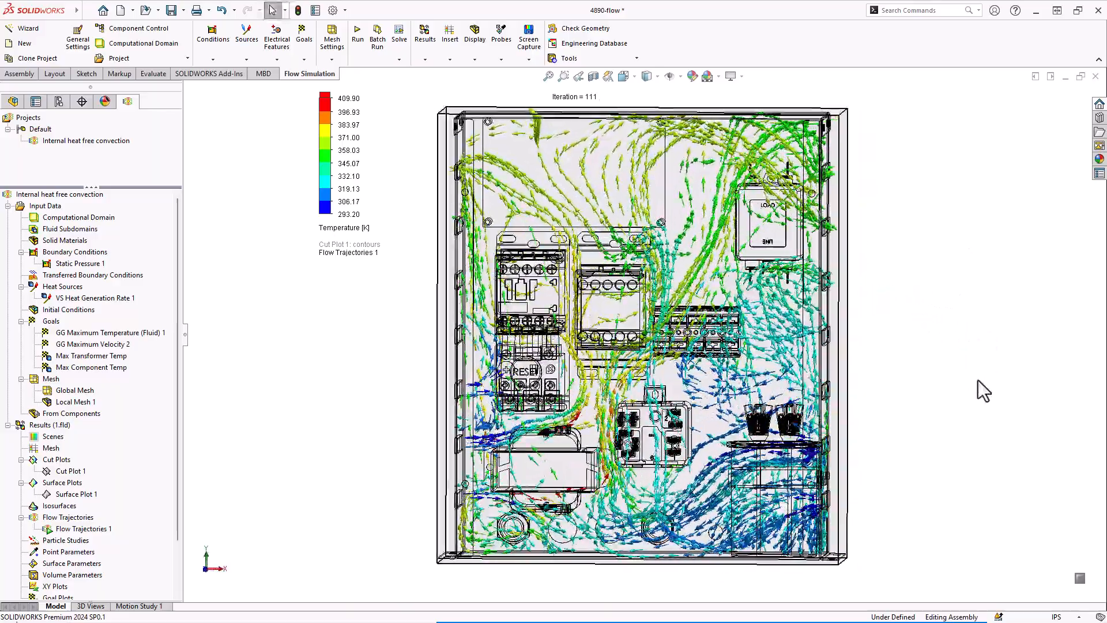
# Step: Show Cut Plot 1 together with the trajectories, compare the air temperatures with the flow, and hide the cut plot again
pyautogui.rightClick(69, 471)
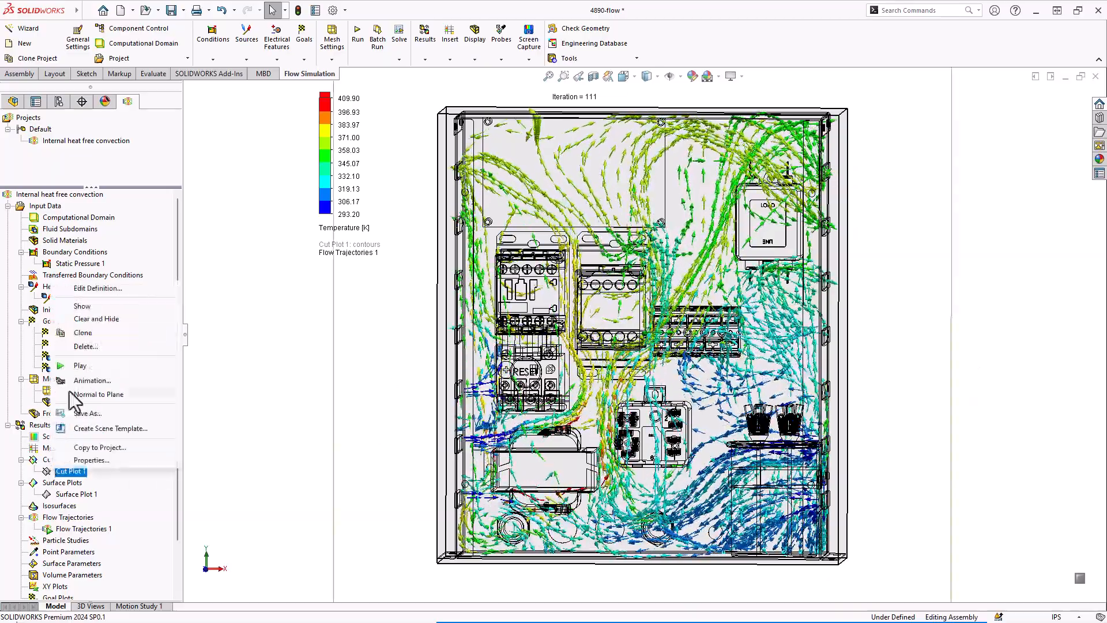
pyautogui.click(82, 308)
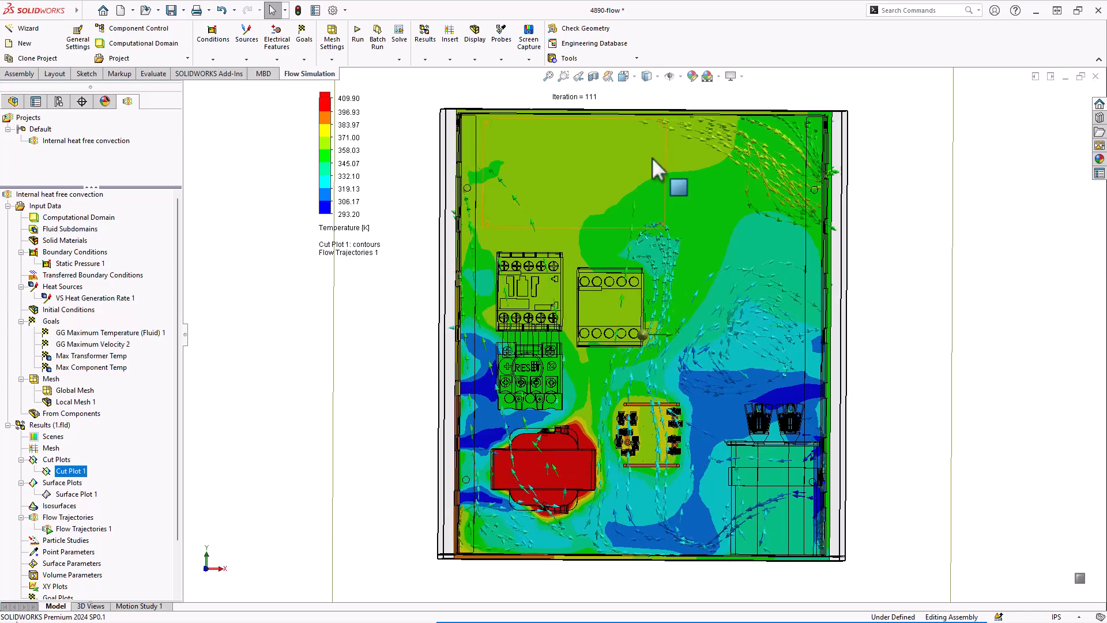
pyautogui.moveTo(929, 424); pyautogui.dragTo(957, 455, button='middle')
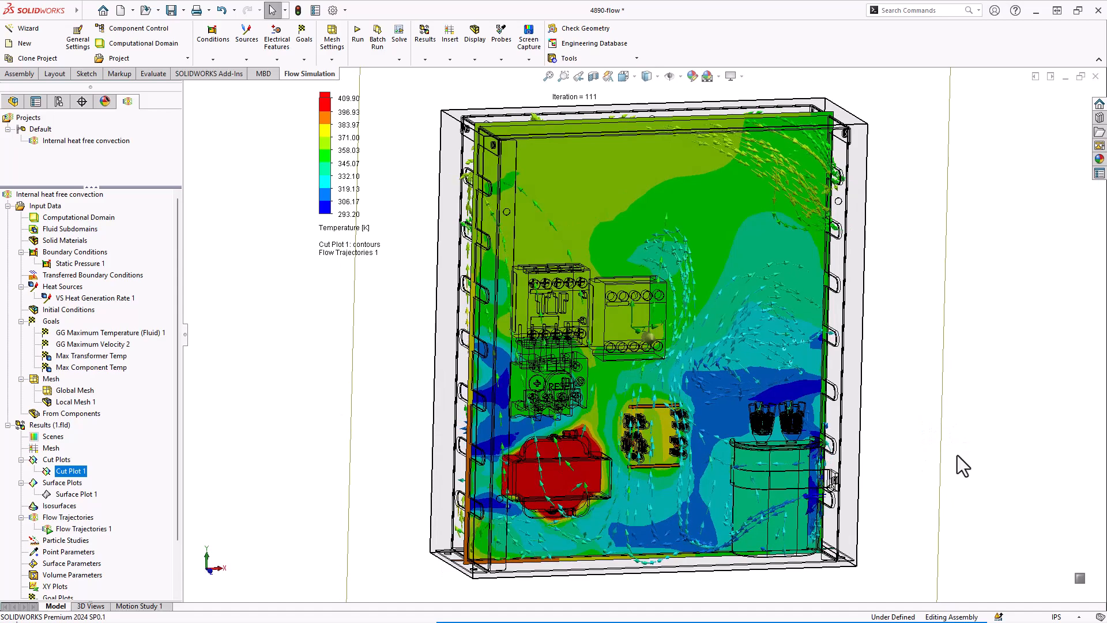
pyautogui.rightClick(50, 472)
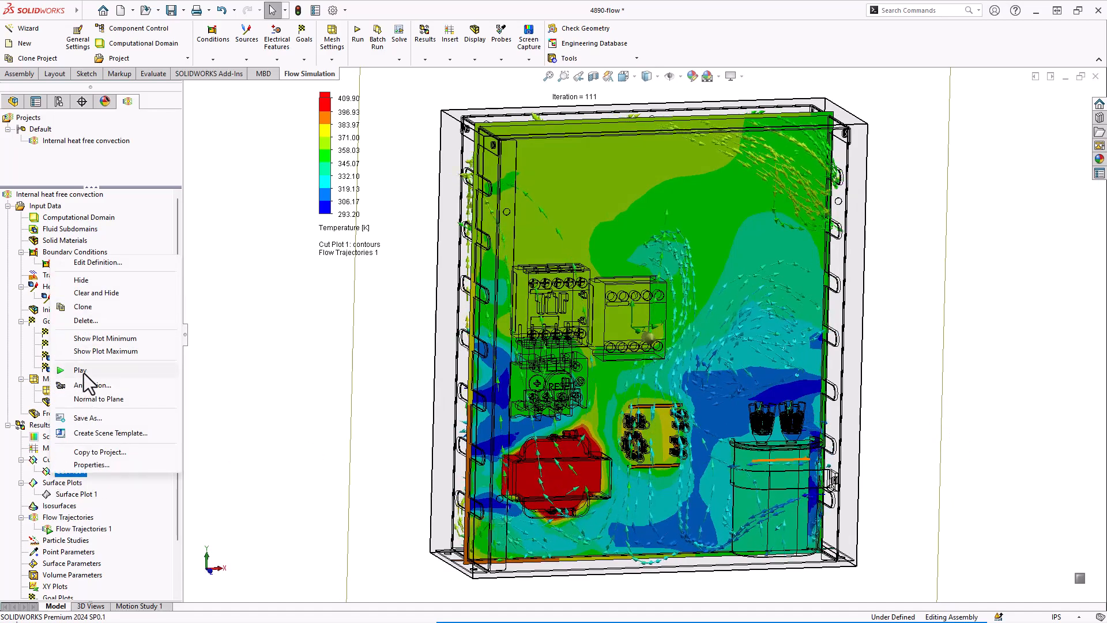
pyautogui.click(91, 281)
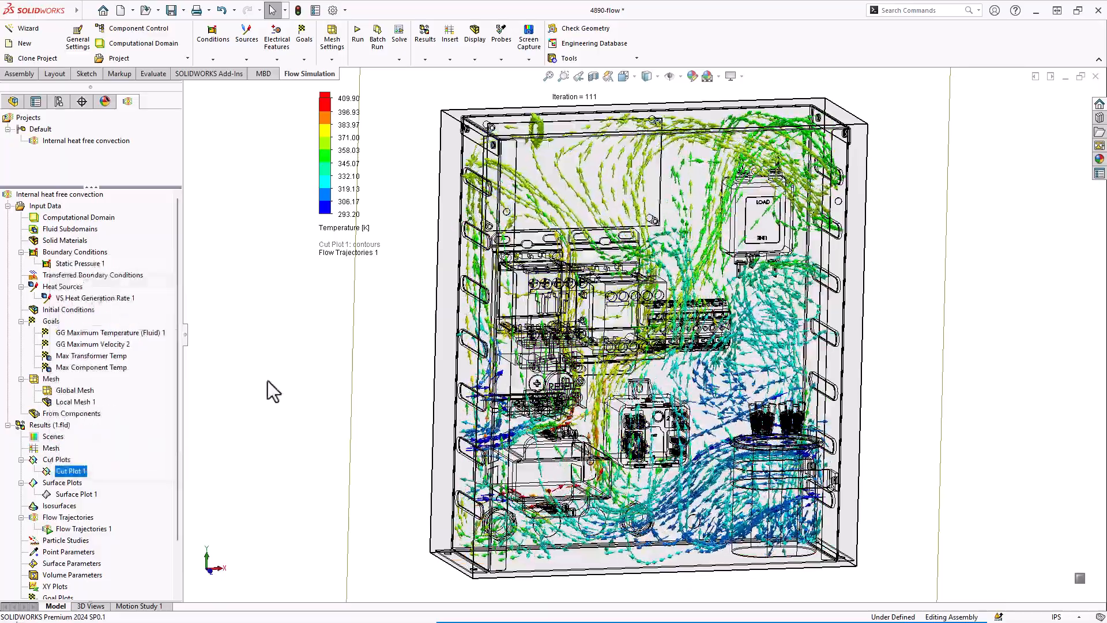
# Step: Show Surface Plot 1 with its solid temperatures together with the animated flow trajectories
pyautogui.scroll(-2, 248, 459)
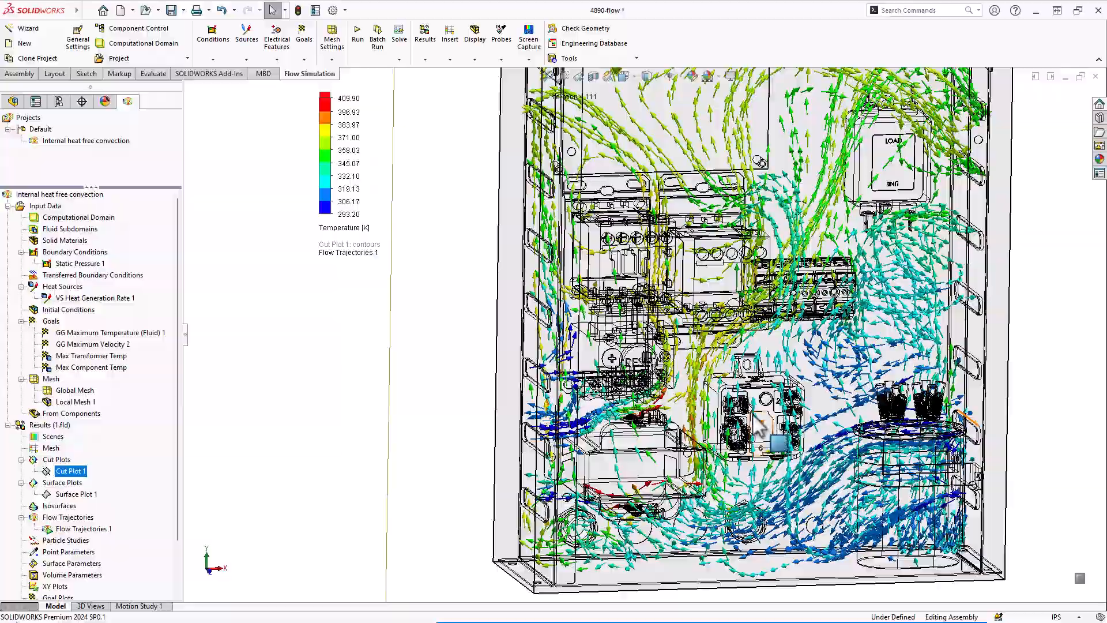
pyautogui.moveTo(365, 447); pyautogui.dragTo(344, 439, button='middle')
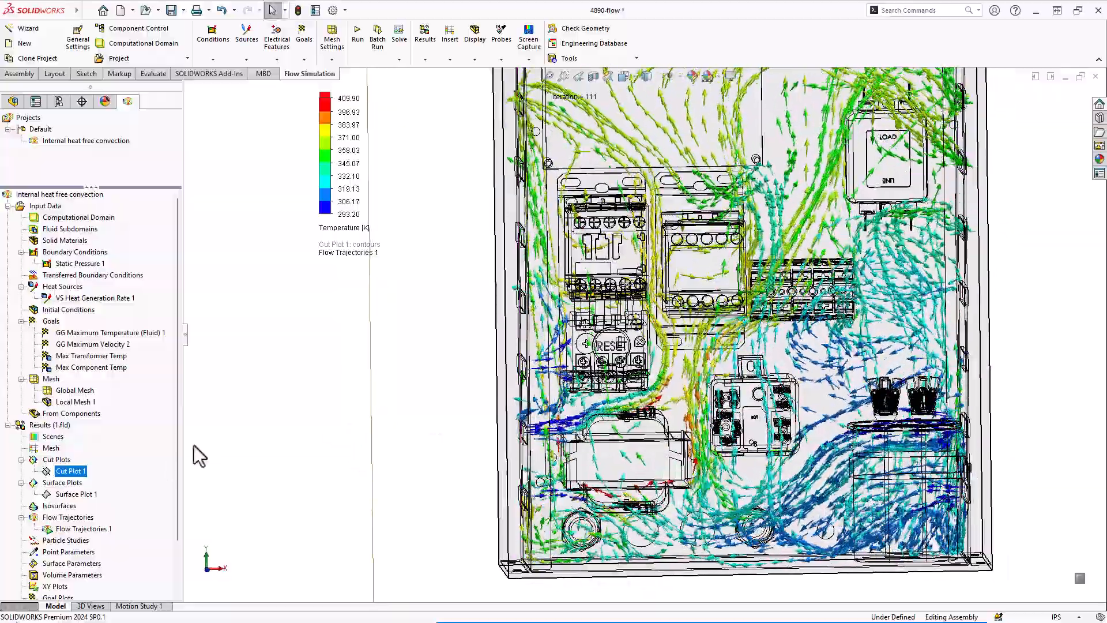
pyautogui.rightClick(81, 494)
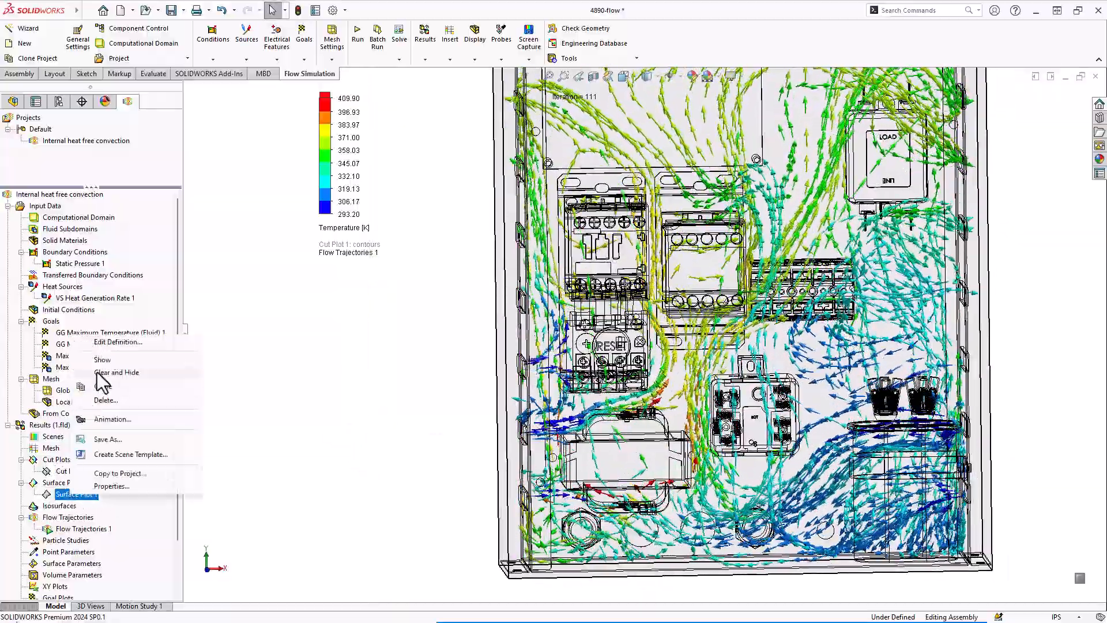
pyautogui.click(102, 360)
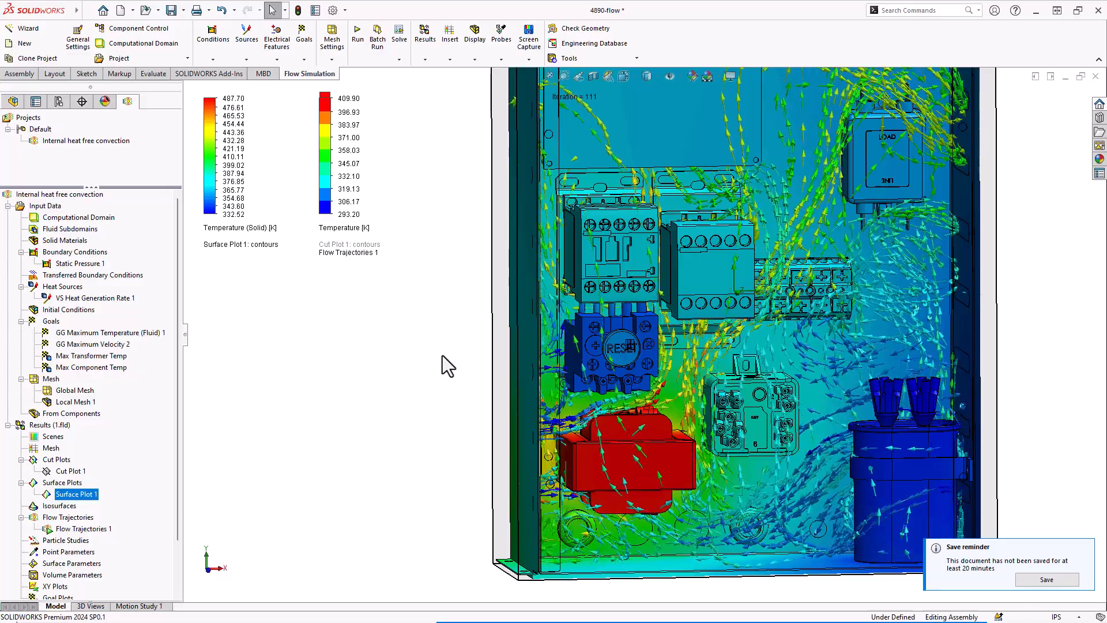
pyautogui.moveTo(428, 380); pyautogui.dragTo(461, 375, button='middle')
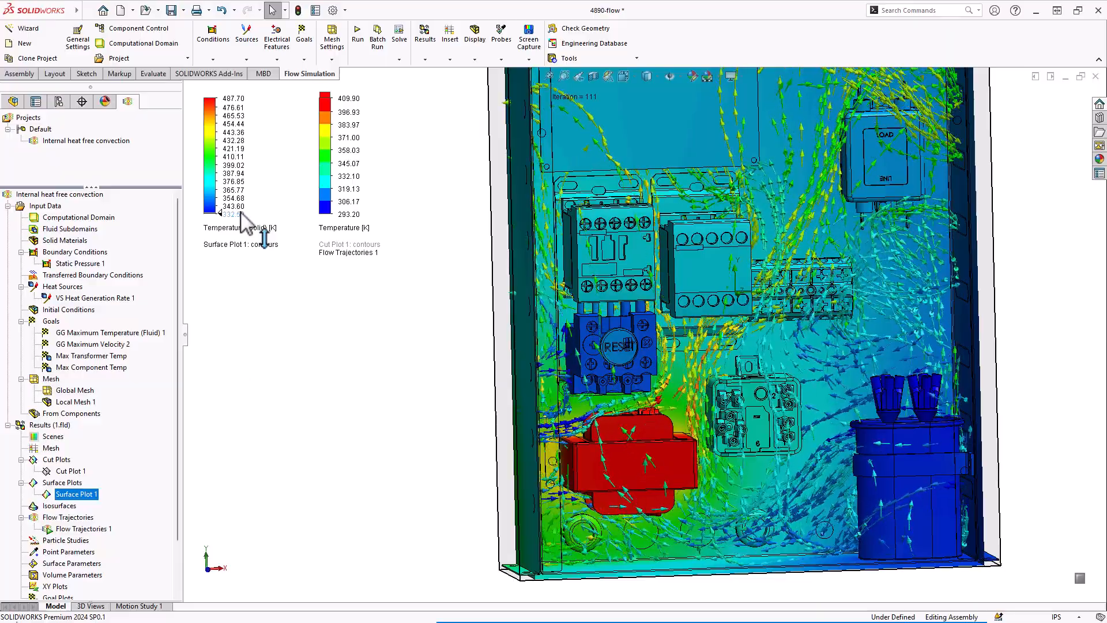
# Step: Lower the maximum of the Temperature (Solid) legend to 417.87 K and inspect the area around the transformer and relay
pyautogui.moveTo(223, 107); pyautogui.dragTo(221, 151)
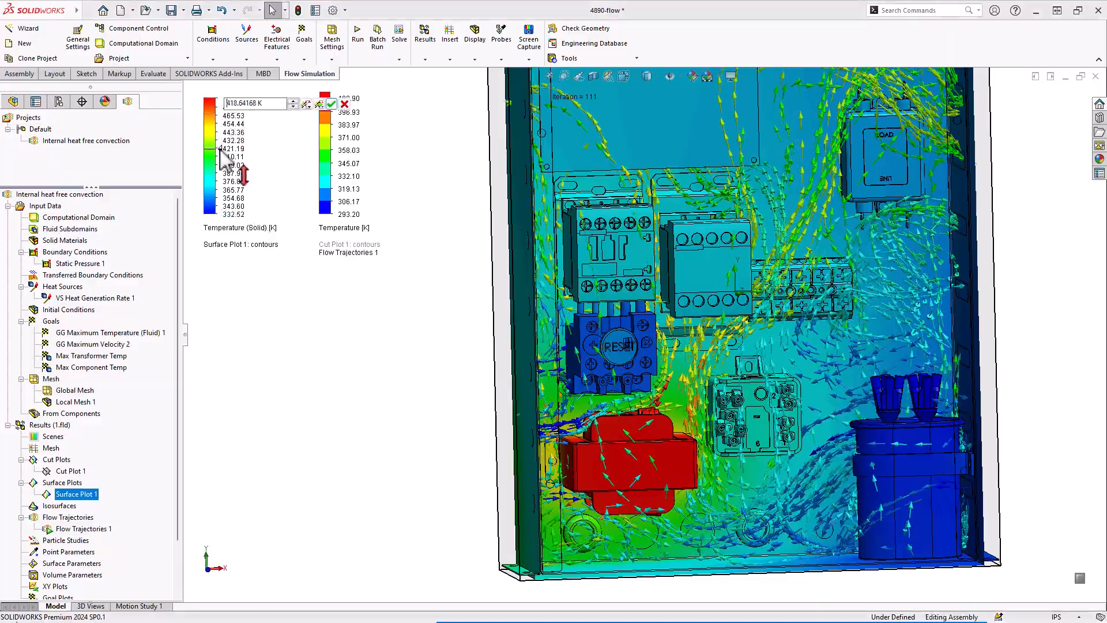
pyautogui.click(331, 103)
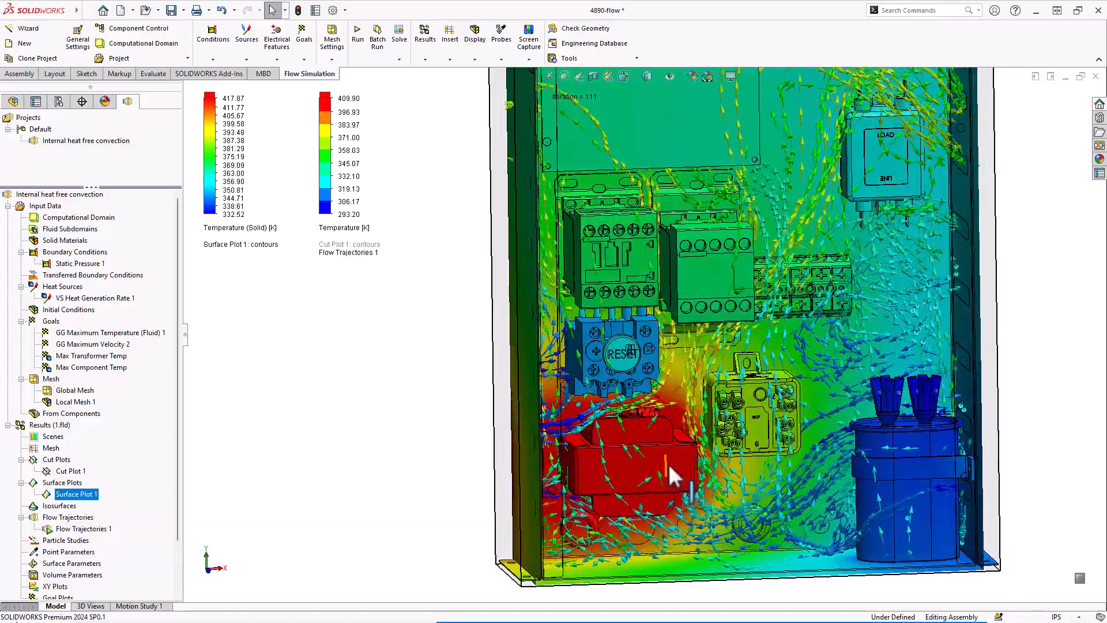
pyautogui.scroll(-3, 741, 403)
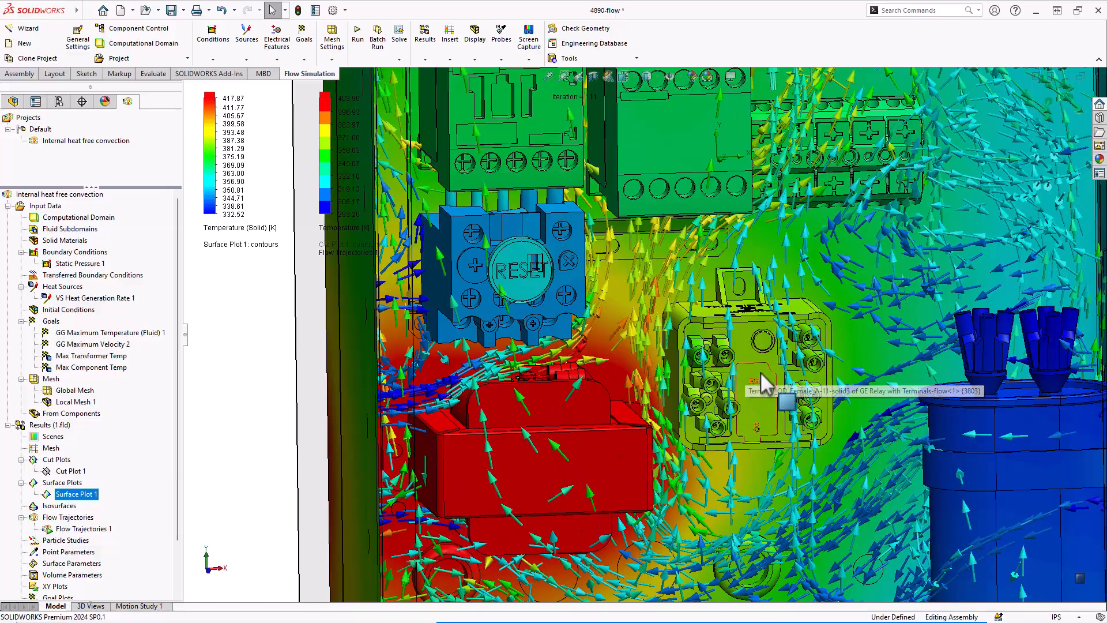
pyautogui.scroll(3, 784, 385)
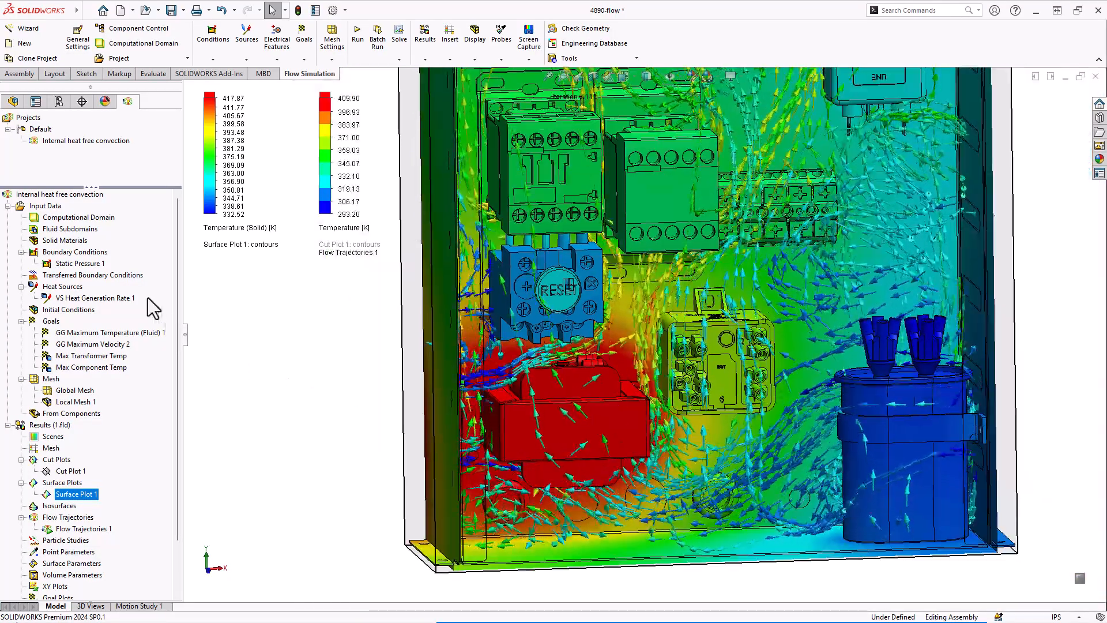
# Step: Lower the maximum of the Temperature (Solid) legend to 385.86 K and examine solid temperatures and airflow across the whole enclosure
pyautogui.moveTo(227, 99); pyautogui.dragTo(225, 148)
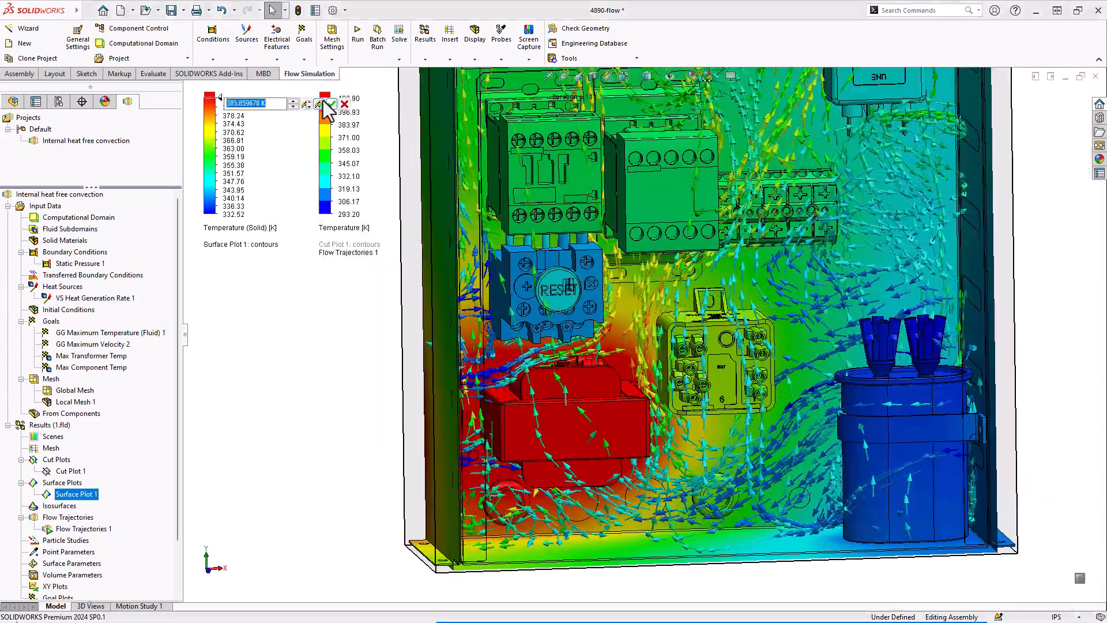
pyautogui.click(333, 103)
pyautogui.moveTo(292, 398)
pyautogui.mouseDown(button='middle')
pyautogui.moveTo(279, 362)
pyautogui.moveTo(288, 388)
pyautogui.moveTo(301, 385)
pyautogui.mouseUp(button='middle')
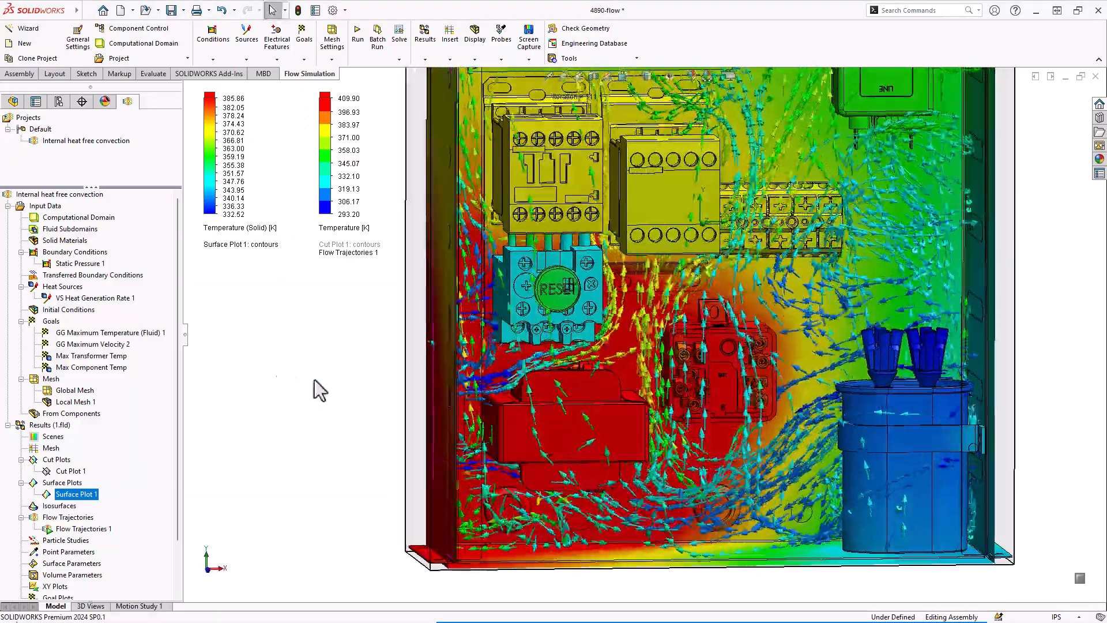
pyautogui.scroll(3, 749, 289)
pyautogui.scroll(-2, 792, 205)
pyautogui.scroll(1, 977, 263)
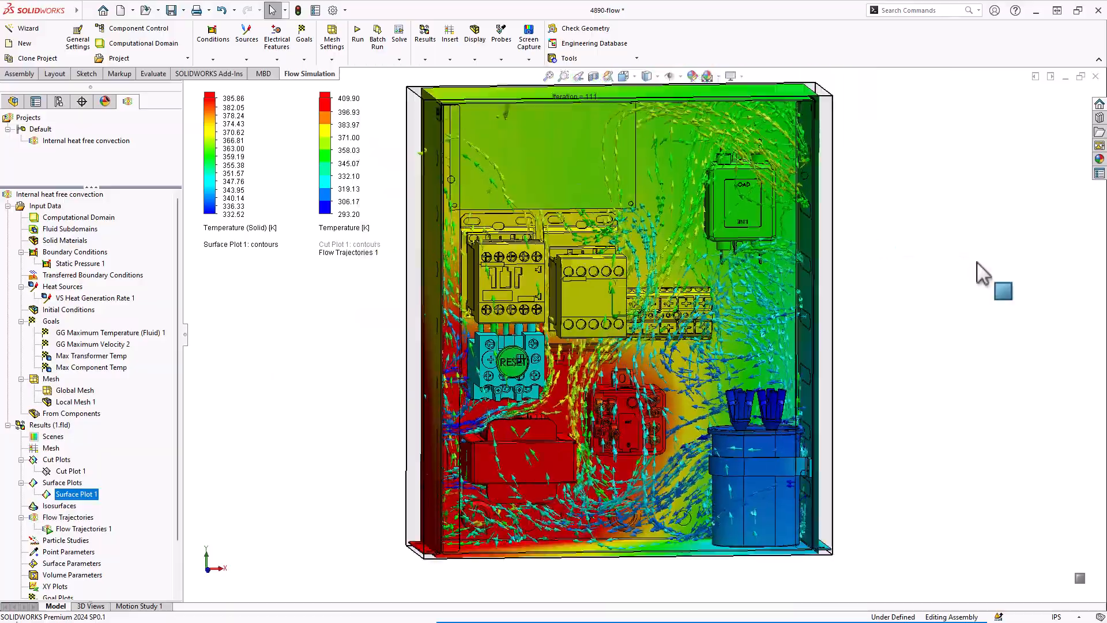
pyautogui.moveTo(973, 345)
pyautogui.mouseDown(button='middle')
pyautogui.moveTo(973, 382)
pyautogui.moveTo(973, 365)
pyautogui.mouseUp(button='middle')
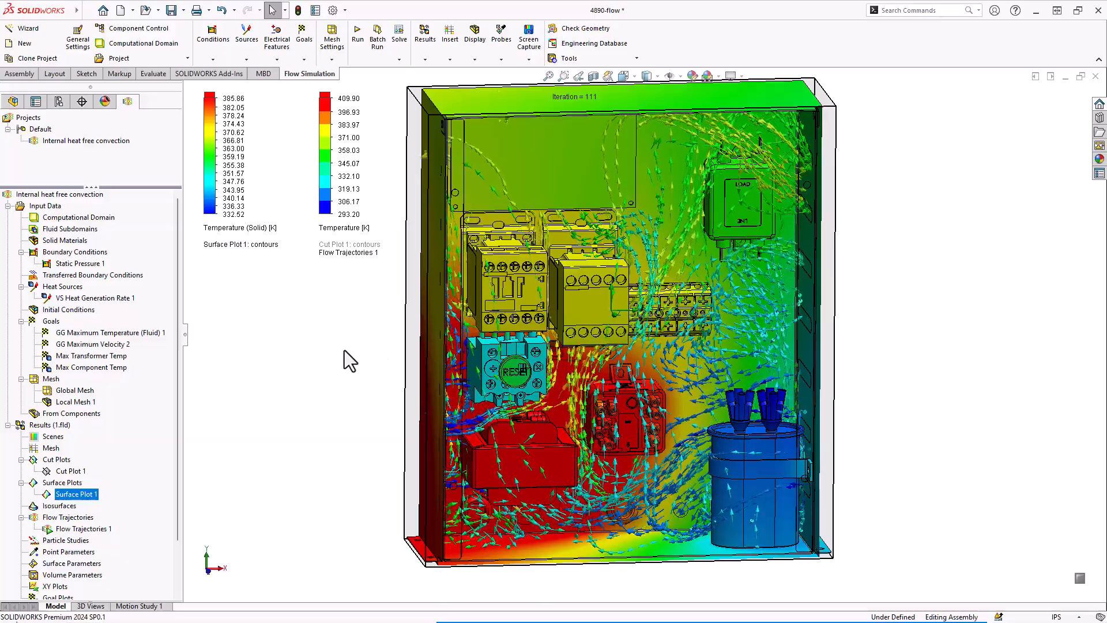
# Step: Probe the solid temperature on the transformer's front face and place the callout in the empty area beside the enclosure
pyautogui.rightClick(53, 426)
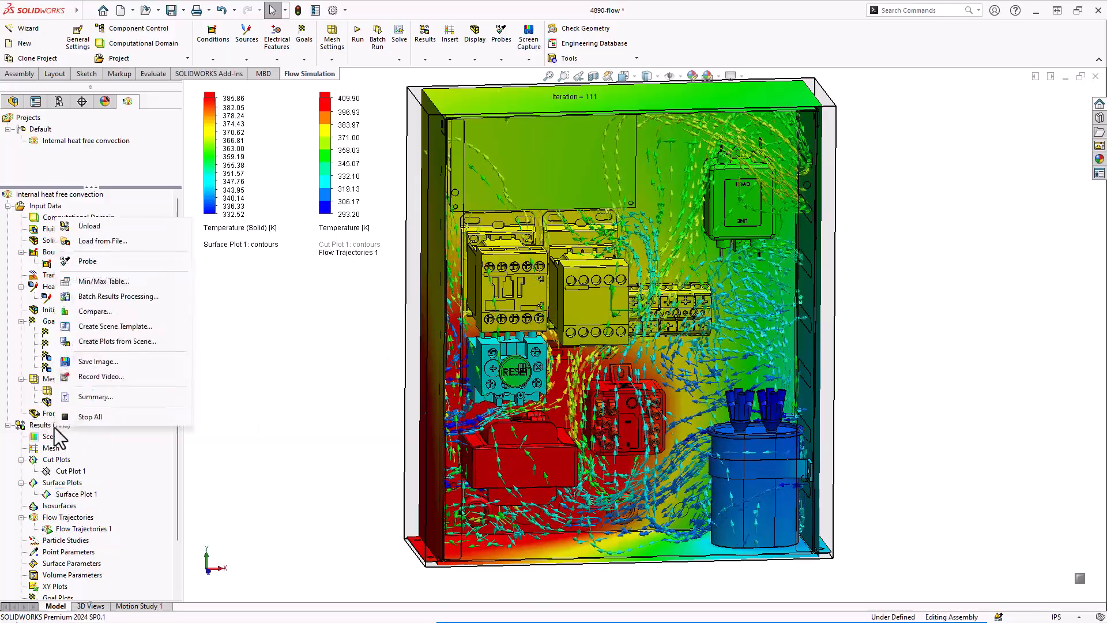
pyautogui.click(94, 263)
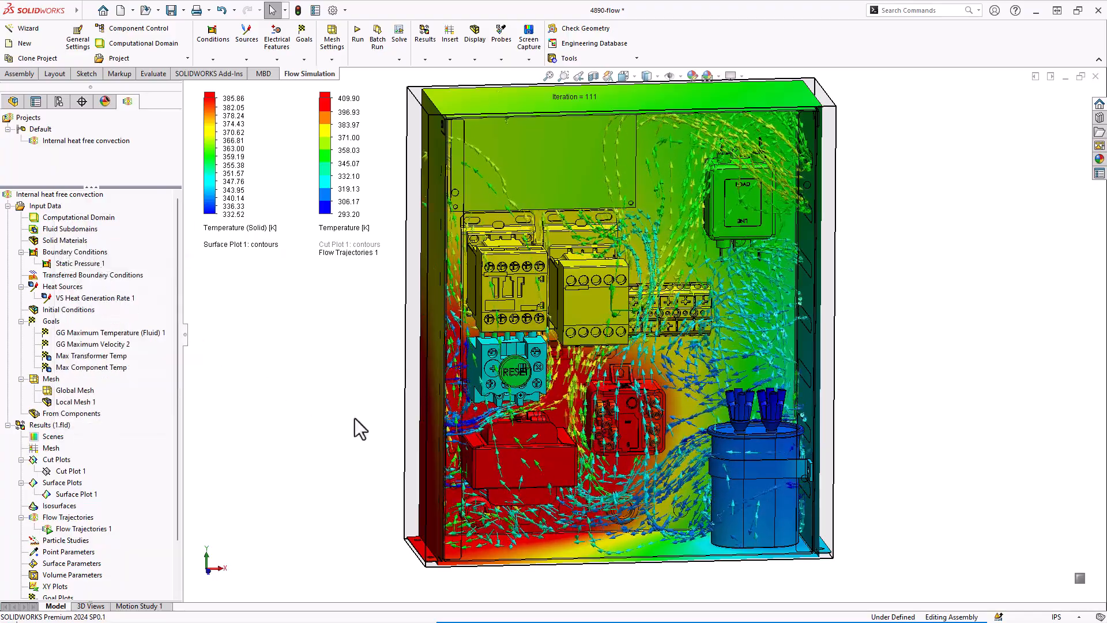
pyautogui.click(515, 467)
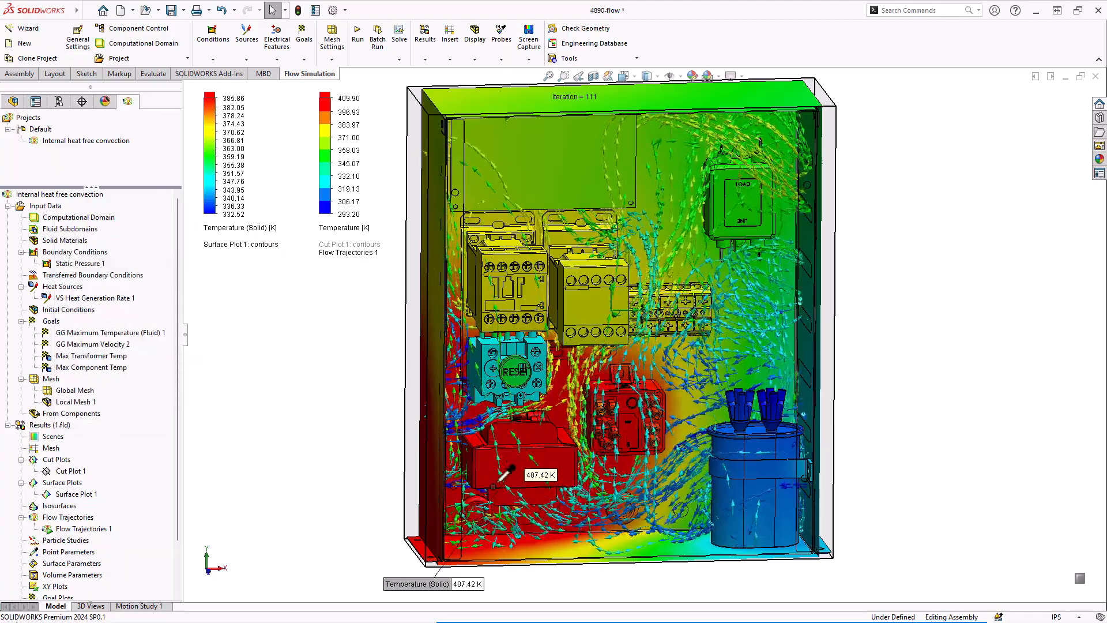
pyautogui.moveTo(400, 582); pyautogui.dragTo(274, 375)
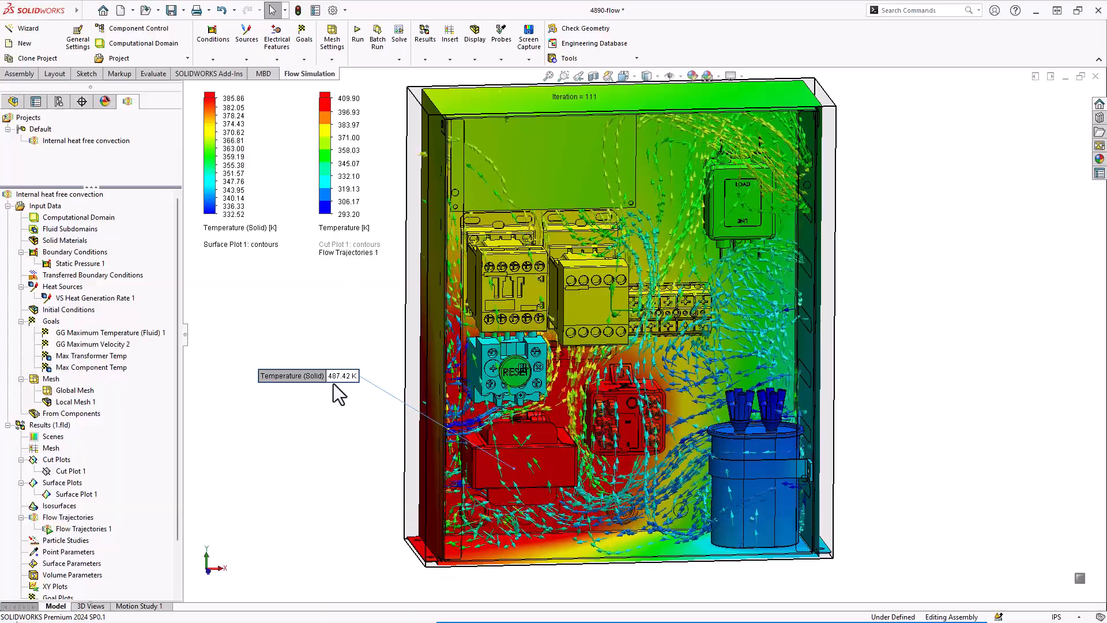
pyautogui.moveTo(305, 378); pyautogui.dragTo(320, 368)
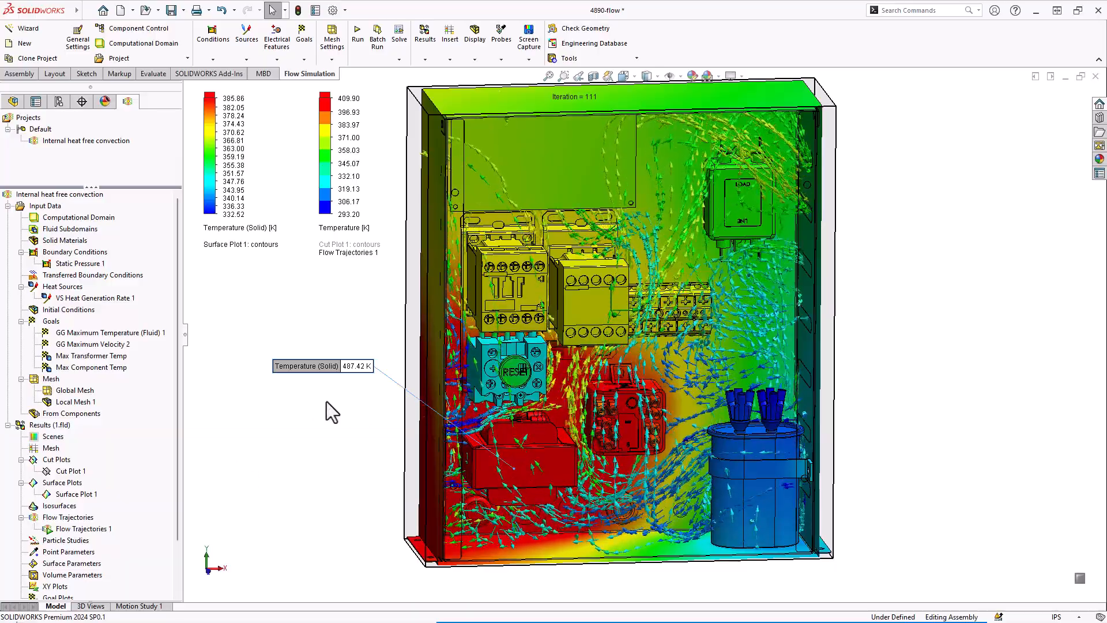
pyautogui.moveTo(297, 369); pyautogui.dragTo(307, 403)
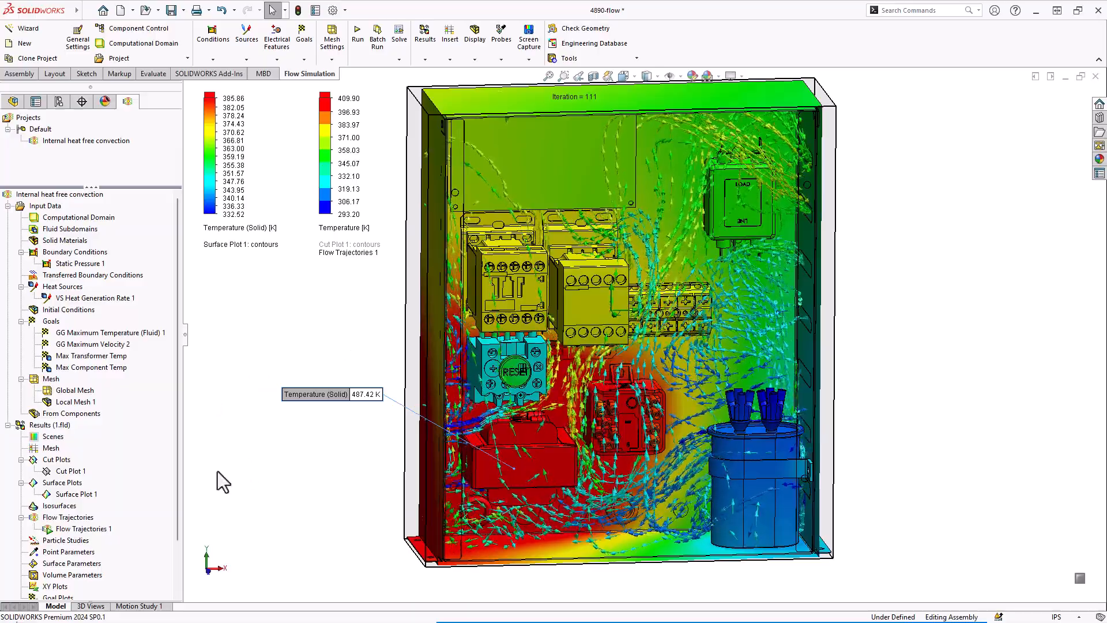
# Step: Hide Surface Plot 1 and Flow Trajectories 1 to clear the result plots from the enclosure
pyautogui.moveTo(178, 362); pyautogui.dragTo(182, 414)
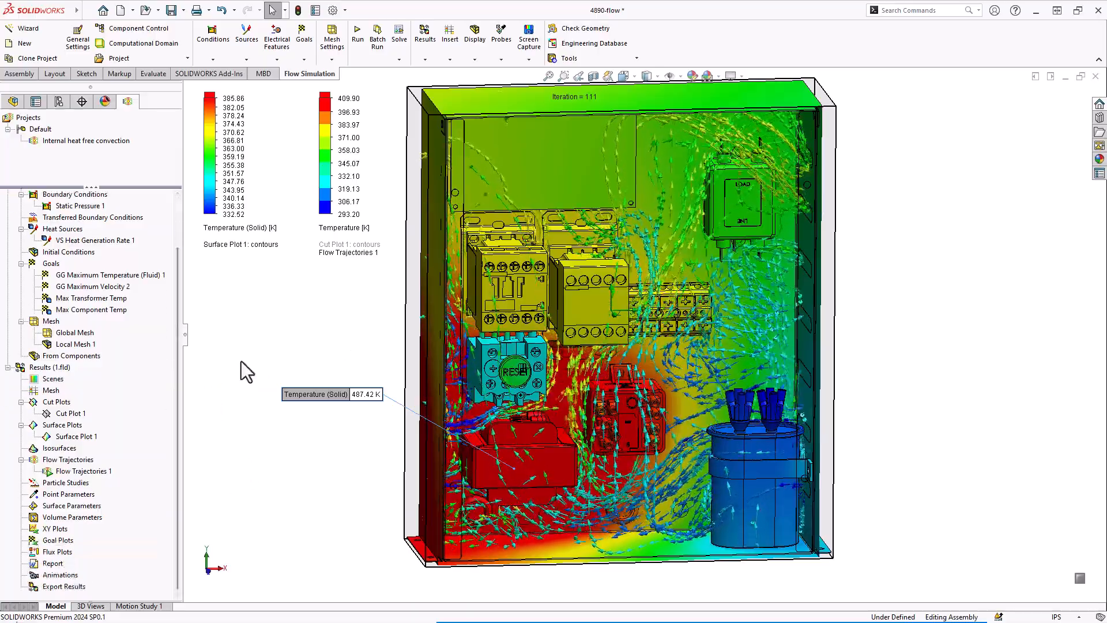
pyautogui.rightClick(65, 438)
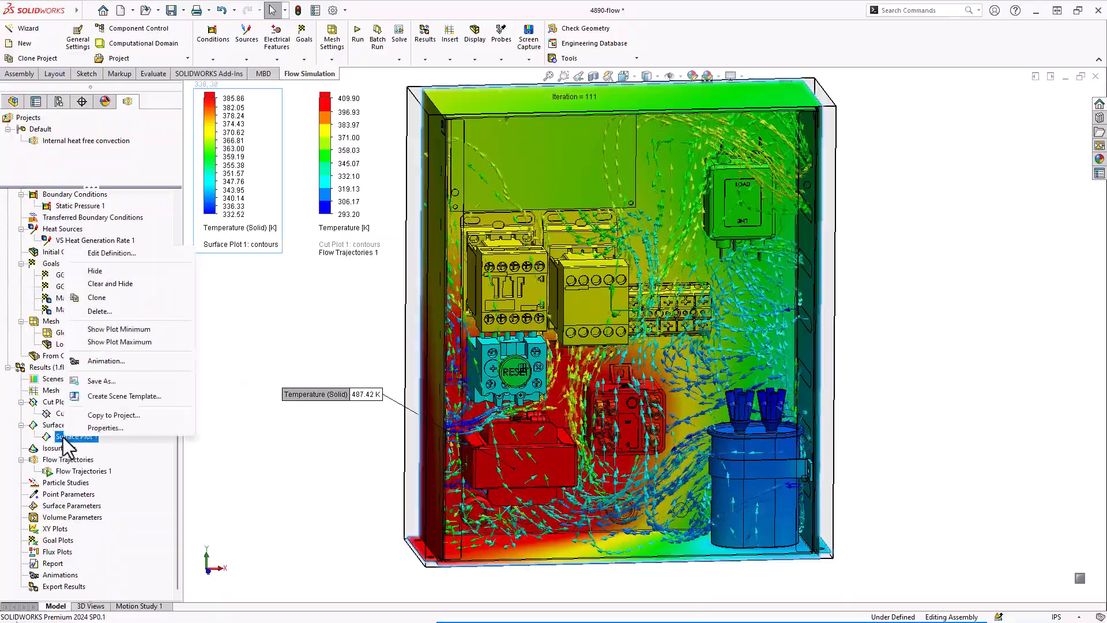
pyautogui.click(91, 275)
pyautogui.rightClick(81, 471)
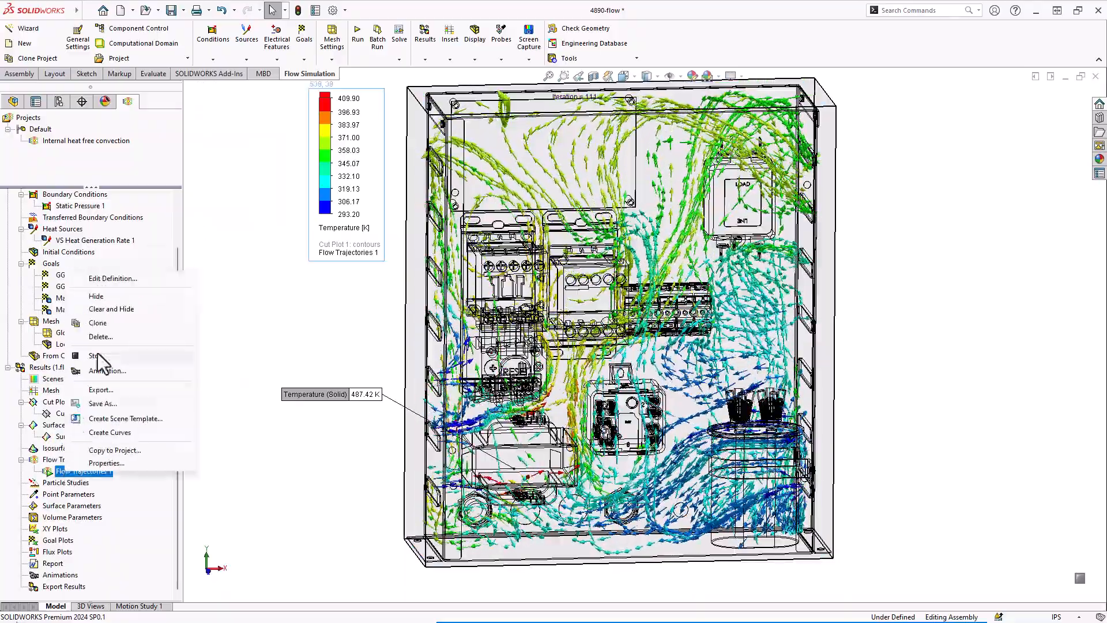
pyautogui.click(103, 299)
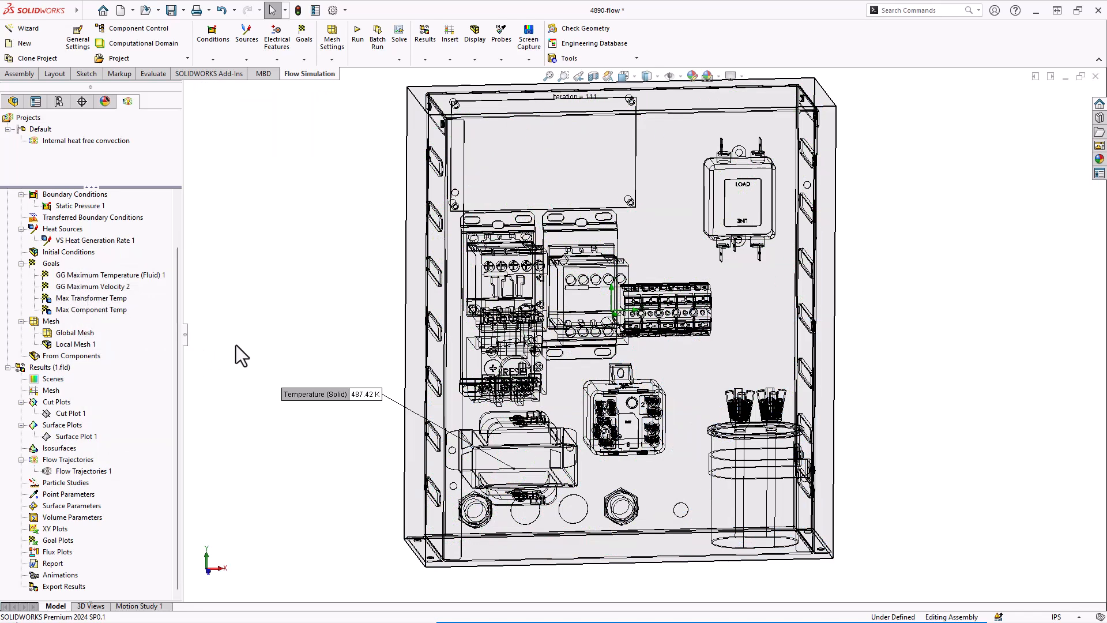
# Step: Start a surface parameters evaluation on the lid faces of the three lowest vent slots on each side of the cabinet
pyautogui.moveTo(246, 363); pyautogui.dragTo(246, 360, button='middle')
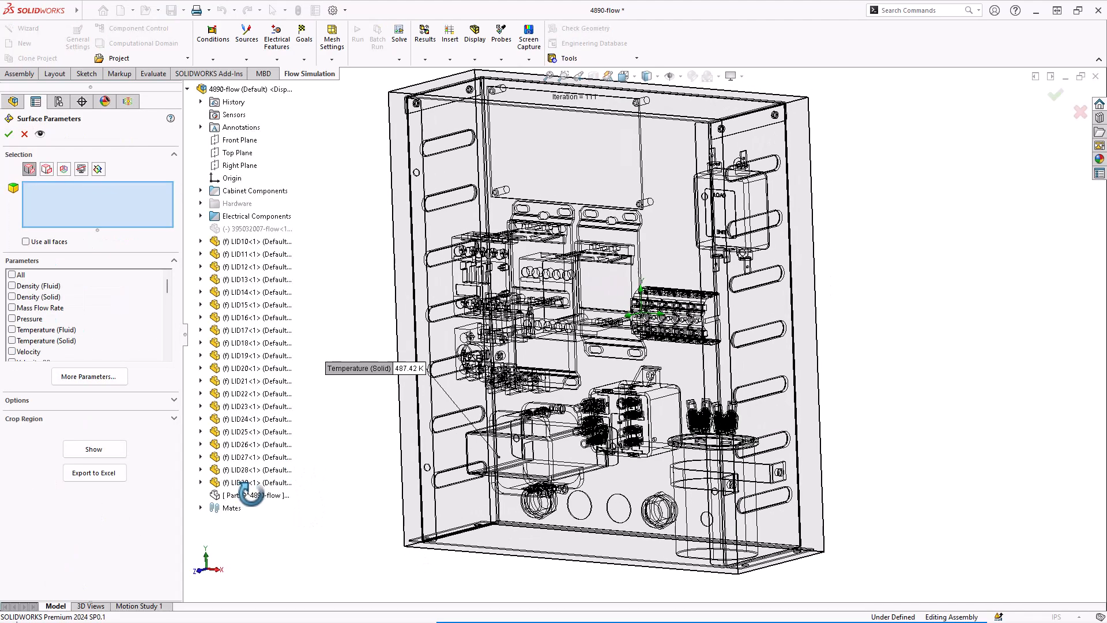
pyautogui.click(448, 378)
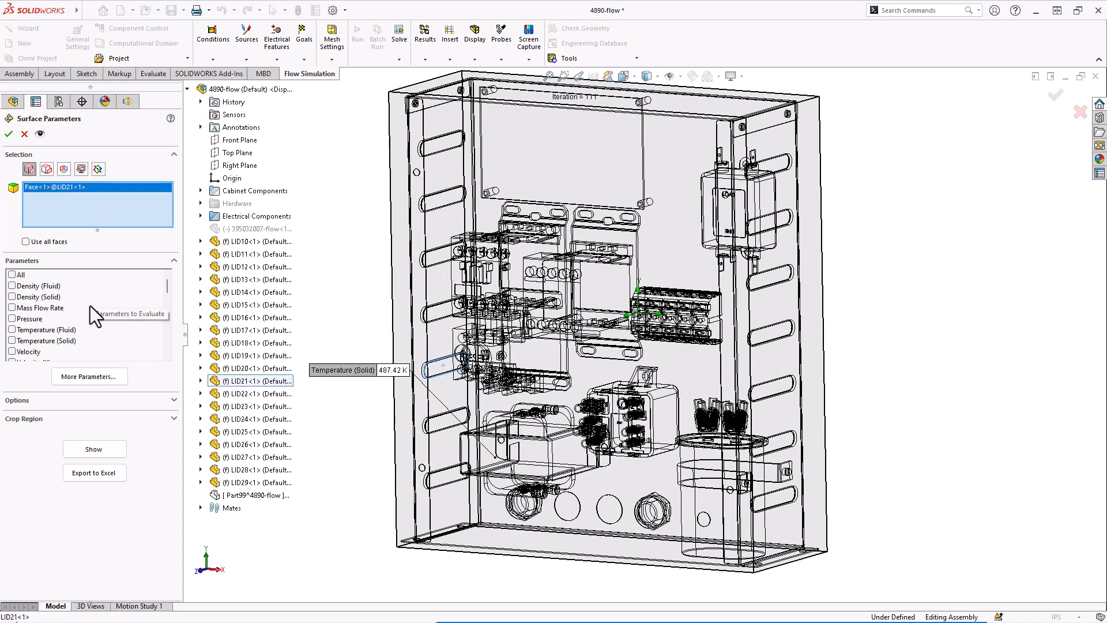
pyautogui.click(460, 480)
pyautogui.click(456, 475)
pyautogui.moveTo(634, 455); pyautogui.dragTo(744, 488, button='middle')
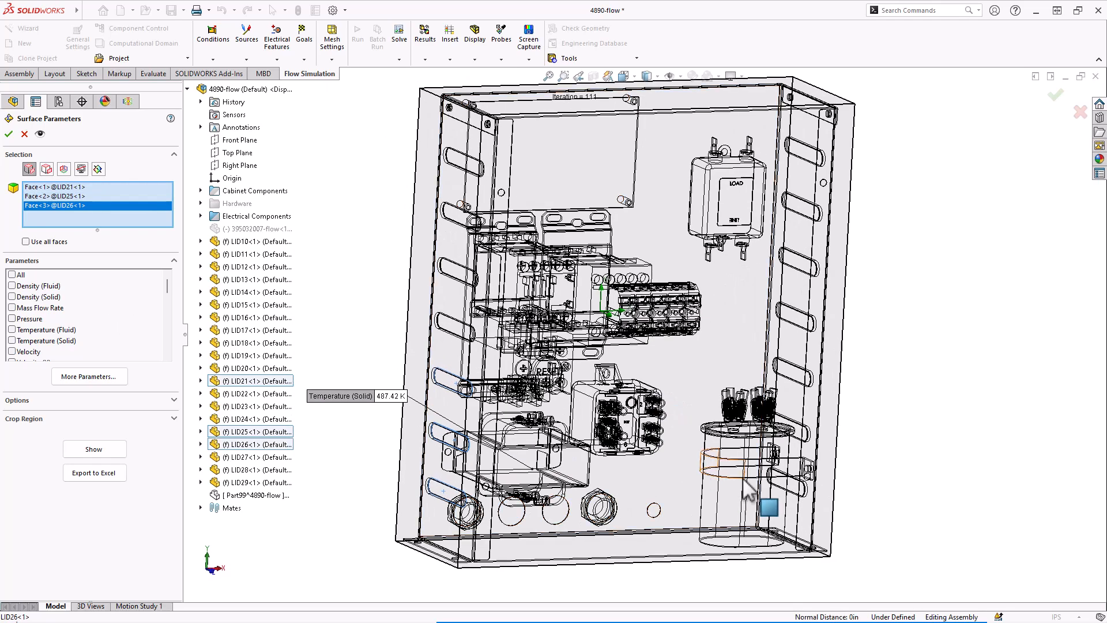
pyautogui.click(788, 434)
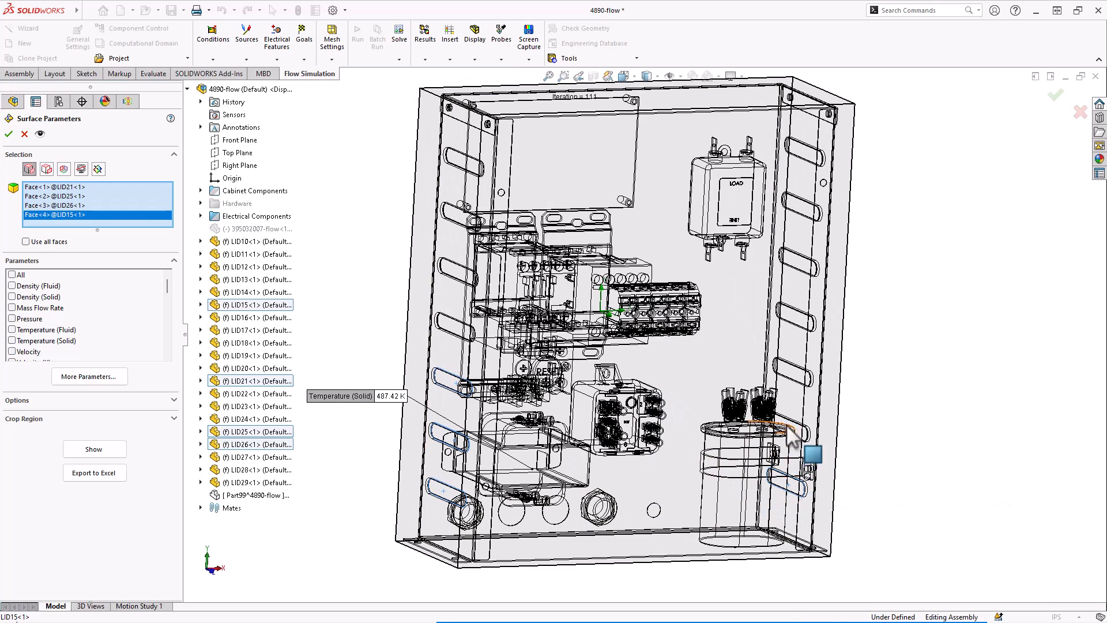
pyautogui.click(800, 430)
pyautogui.click(803, 377)
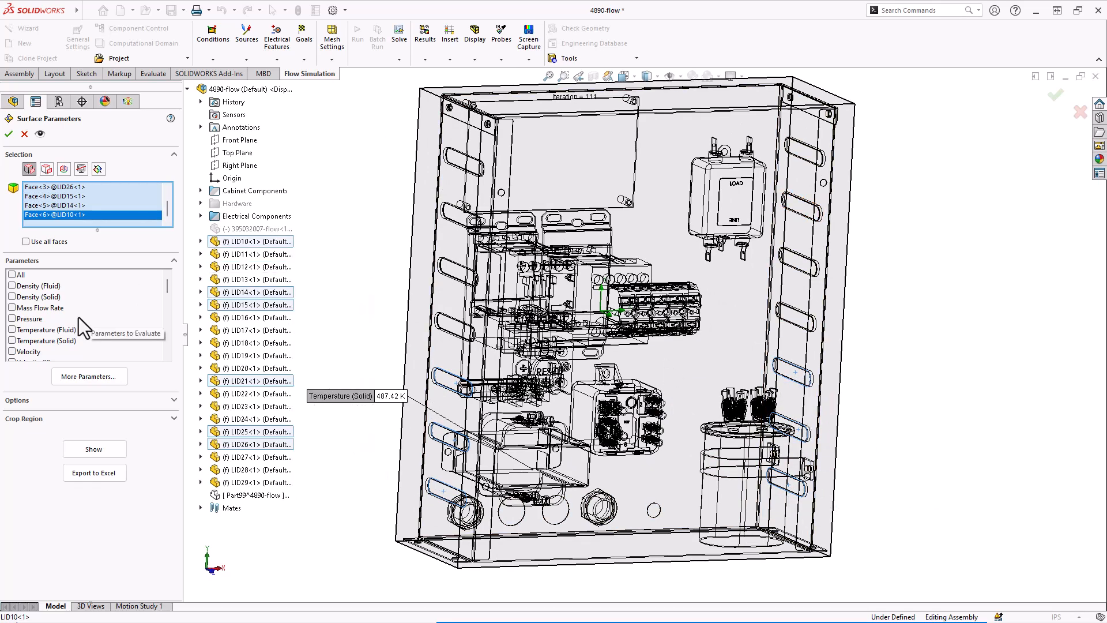
# Step: Evaluate Mass Flow Rate and Temperature (Fluid) on the selected lid faces, then close the results table and accept the surface parameters
pyautogui.click(11, 308)
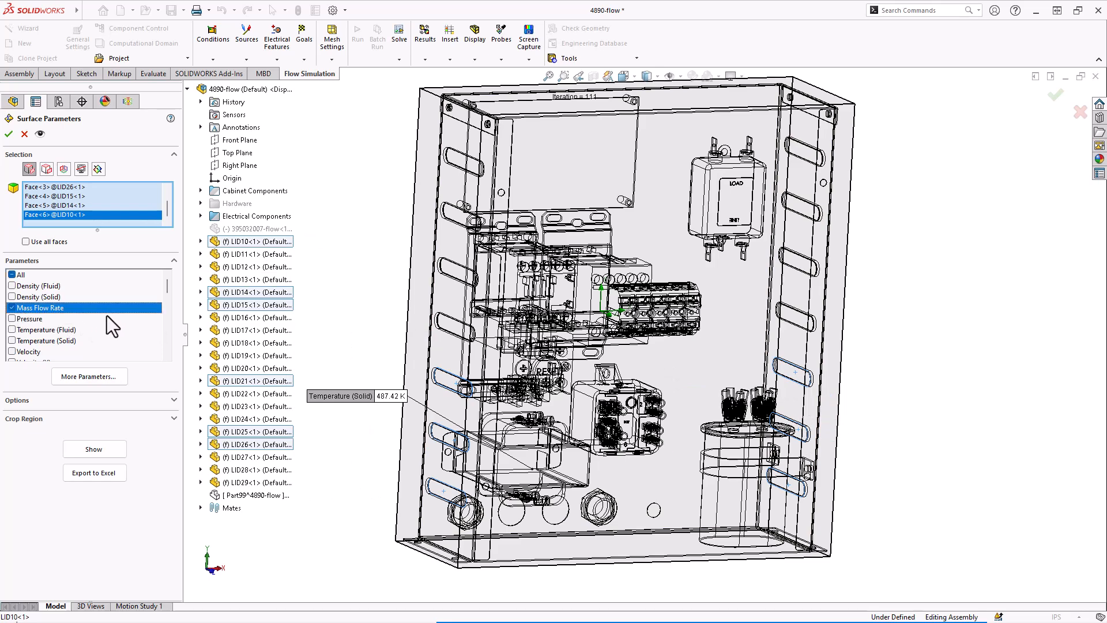
pyautogui.click(12, 330)
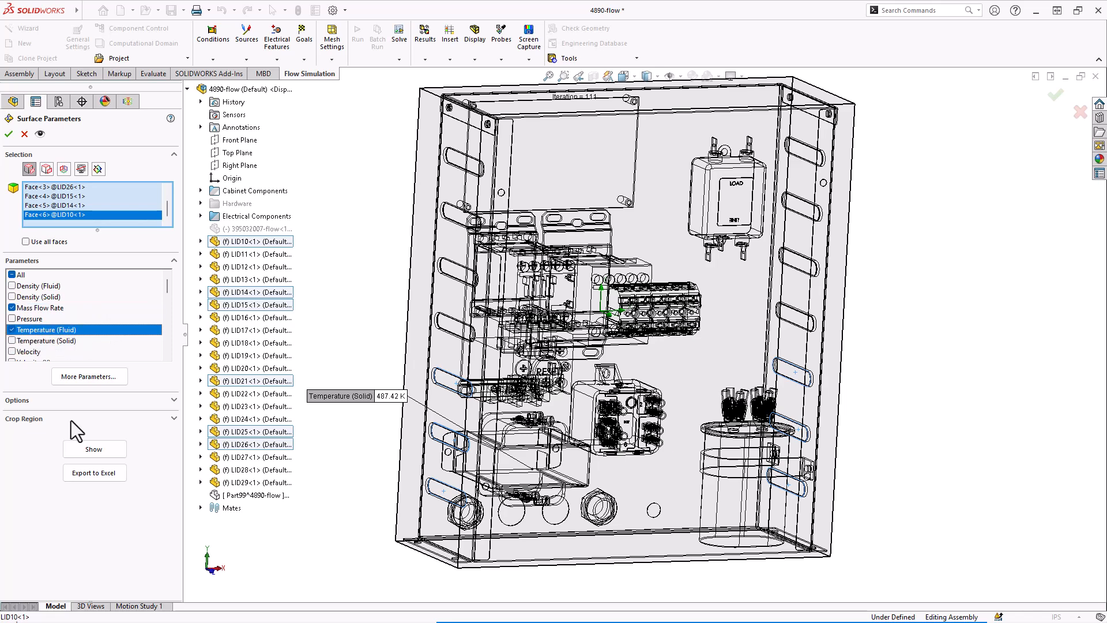
pyautogui.click(109, 451)
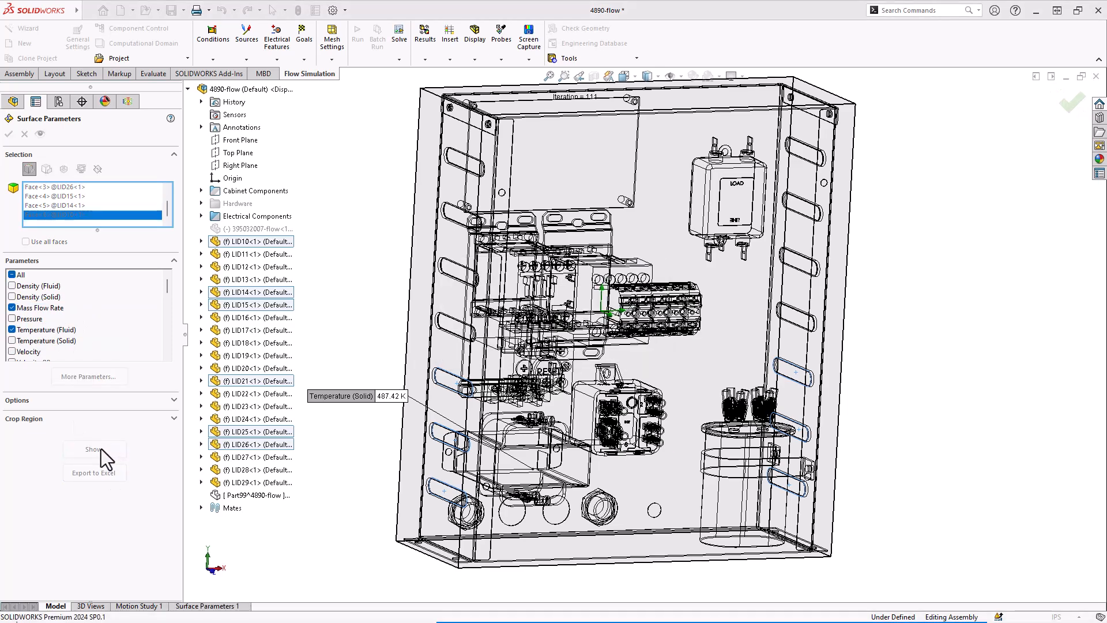
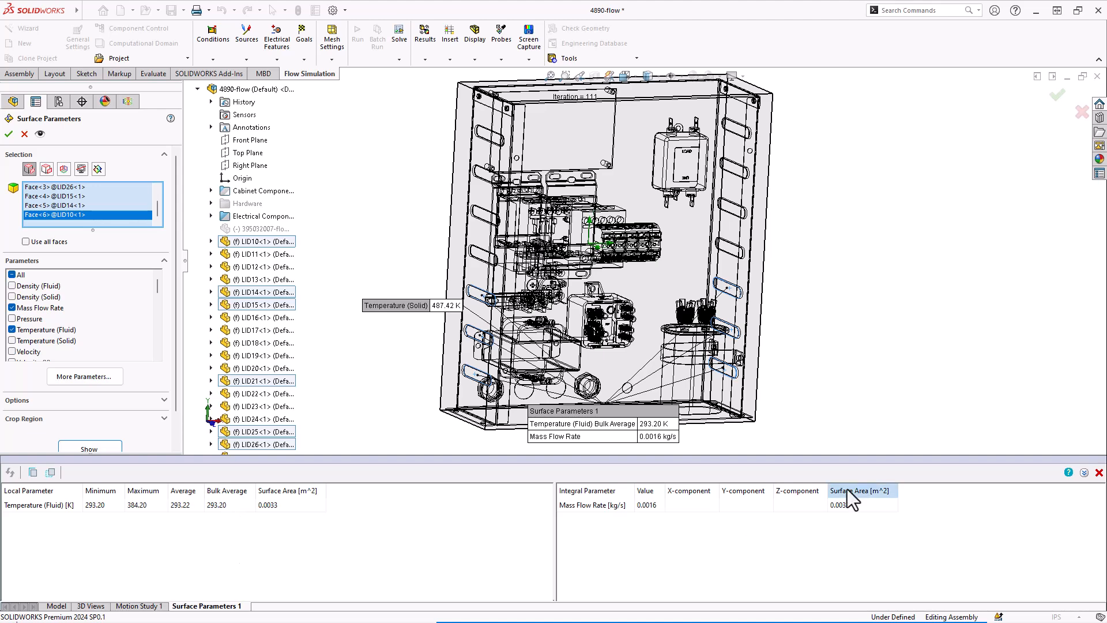
pyautogui.click(1098, 474)
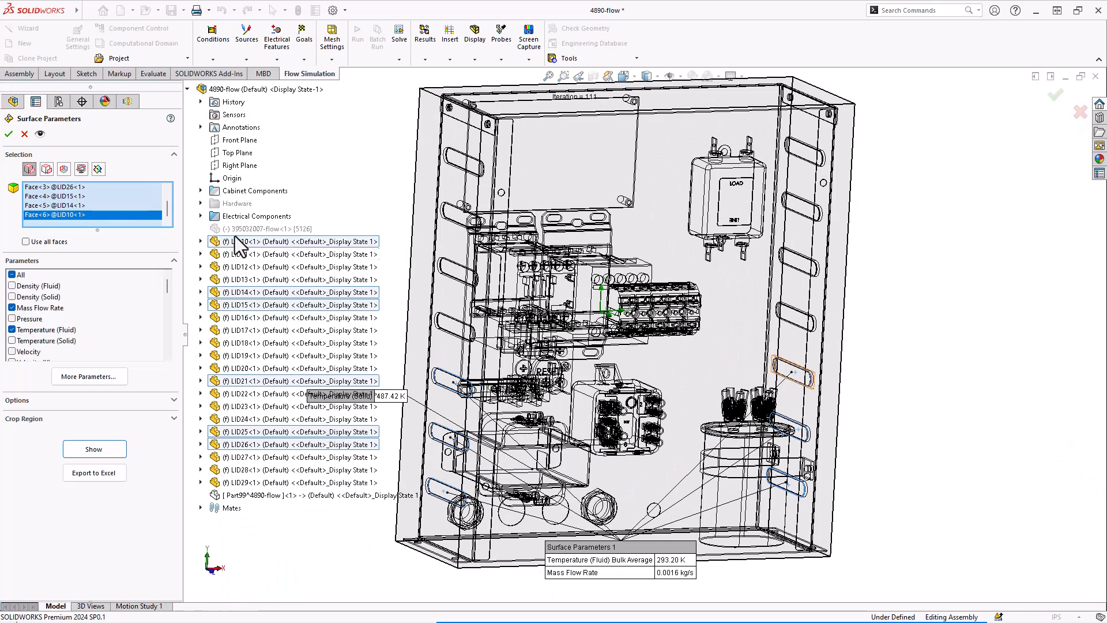
pyautogui.click(8, 135)
# Step: Sketch a vertical line crossing all seven vent slots on the cabinet's left side flange face and exit the sketch
pyautogui.scroll(-2, 98, 501)
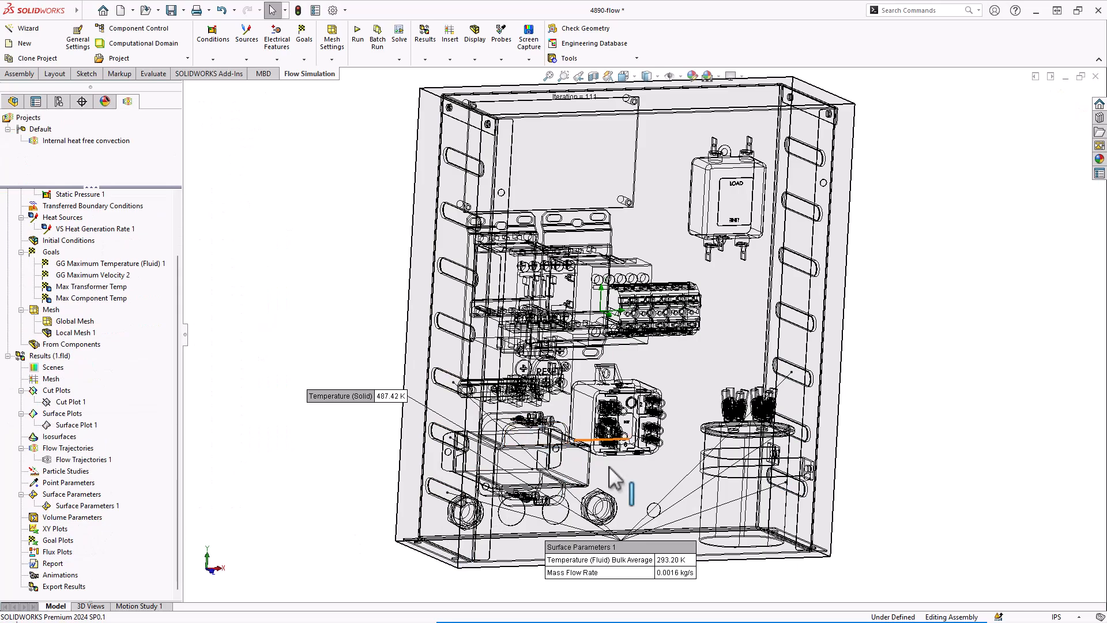
pyautogui.moveTo(347, 450); pyautogui.dragTo(324, 459, button='middle')
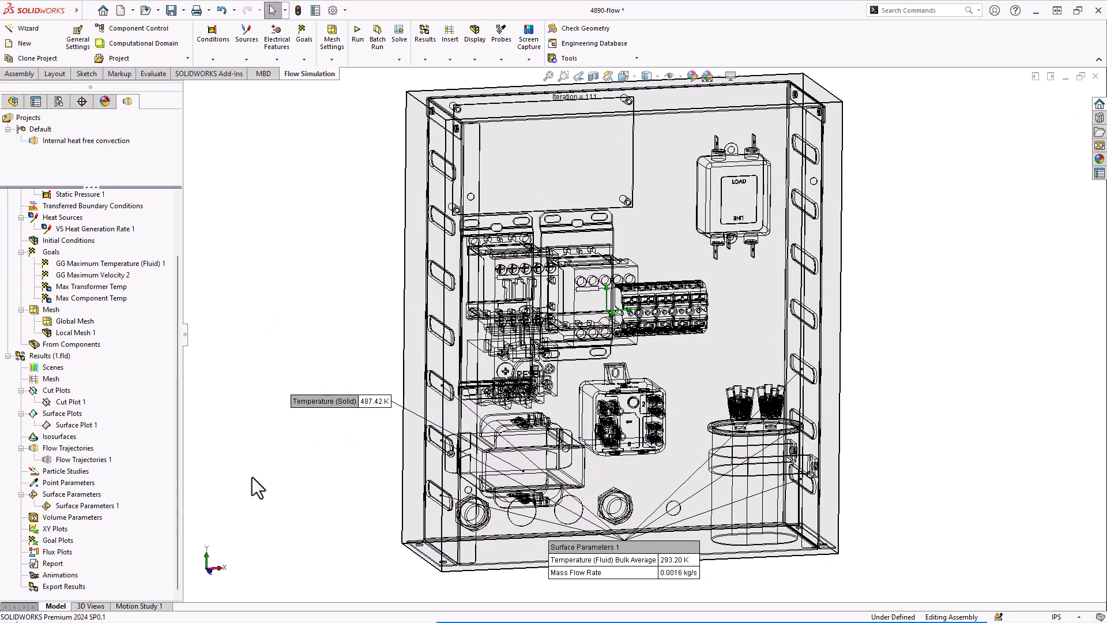
pyautogui.moveTo(247, 267); pyautogui.dragTo(212, 258, button='middle')
pyautogui.click(449, 197)
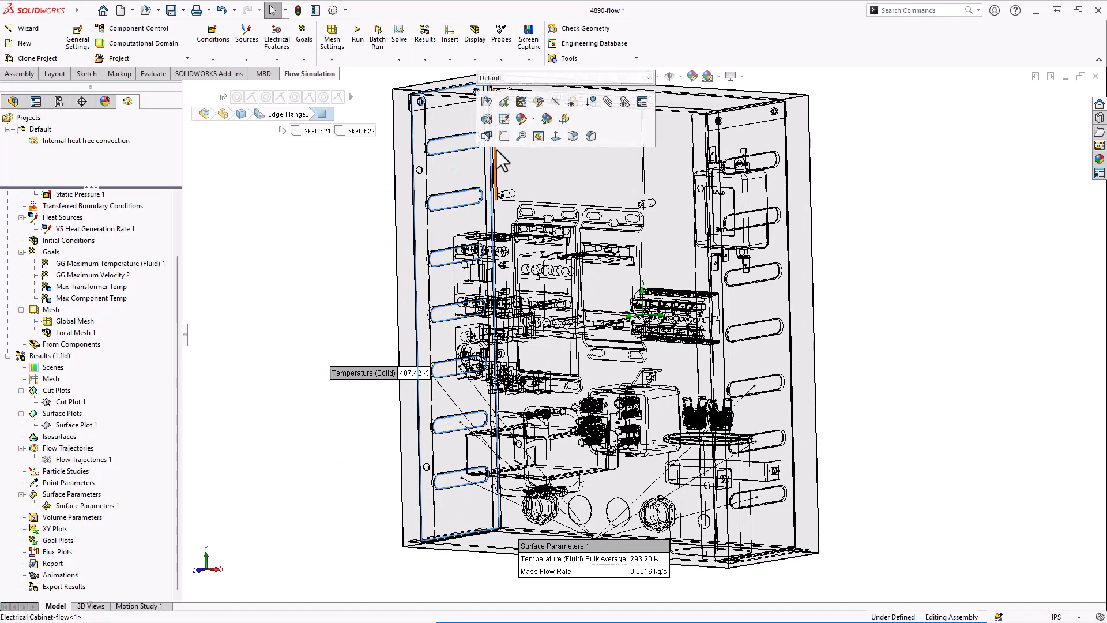
pyautogui.click(503, 136)
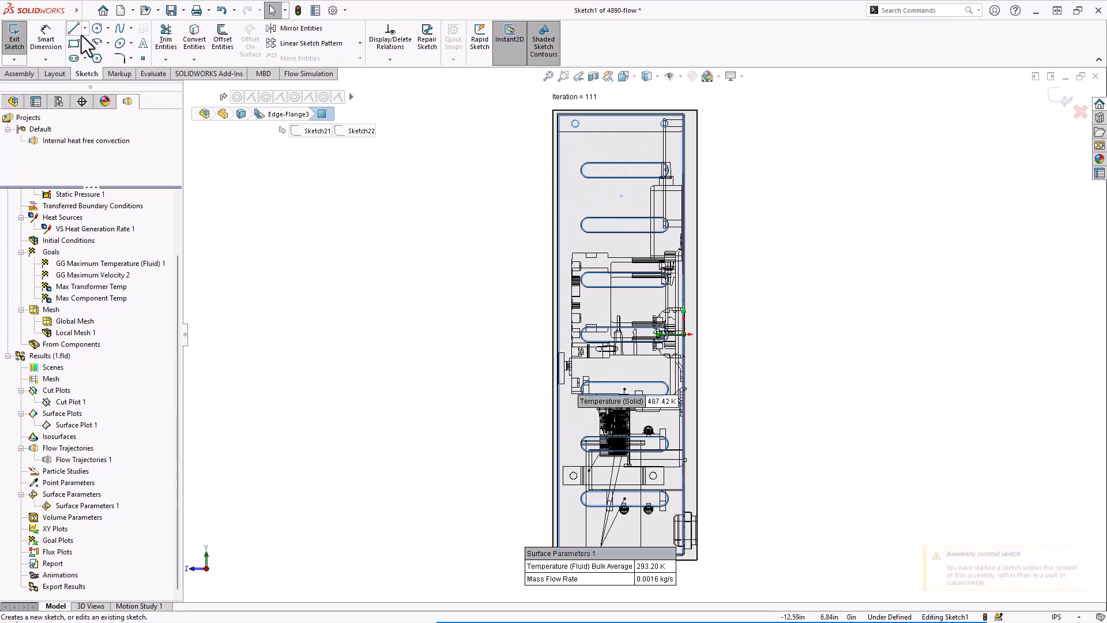
pyautogui.press('l')
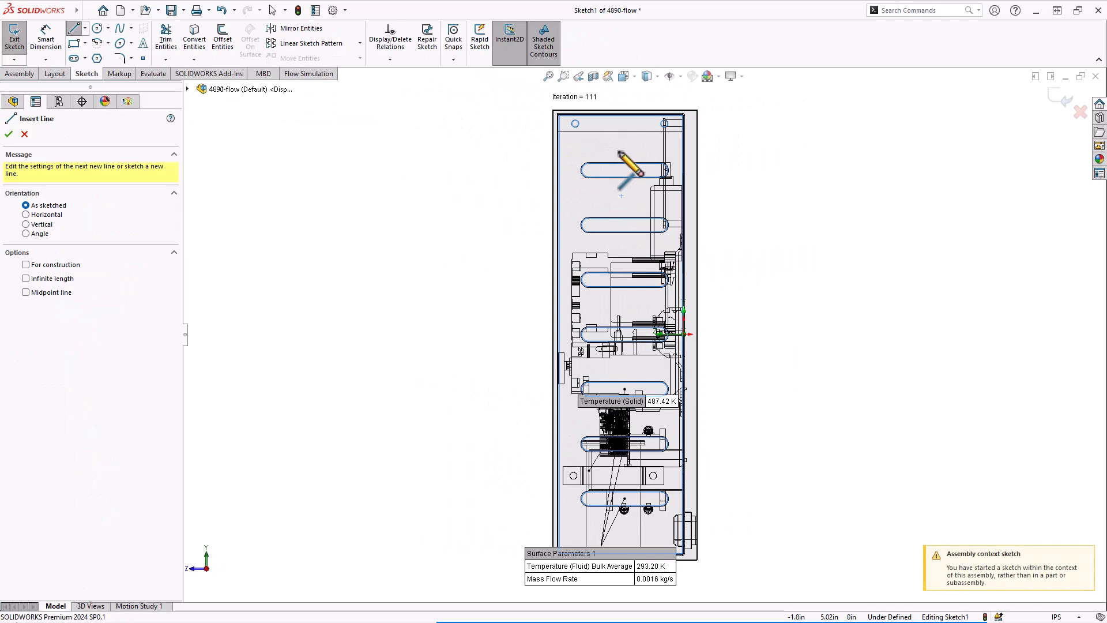
pyautogui.click(618, 151)
pyautogui.click(622, 526)
pyautogui.moveTo(731, 367); pyautogui.dragTo(782, 378, button='middle')
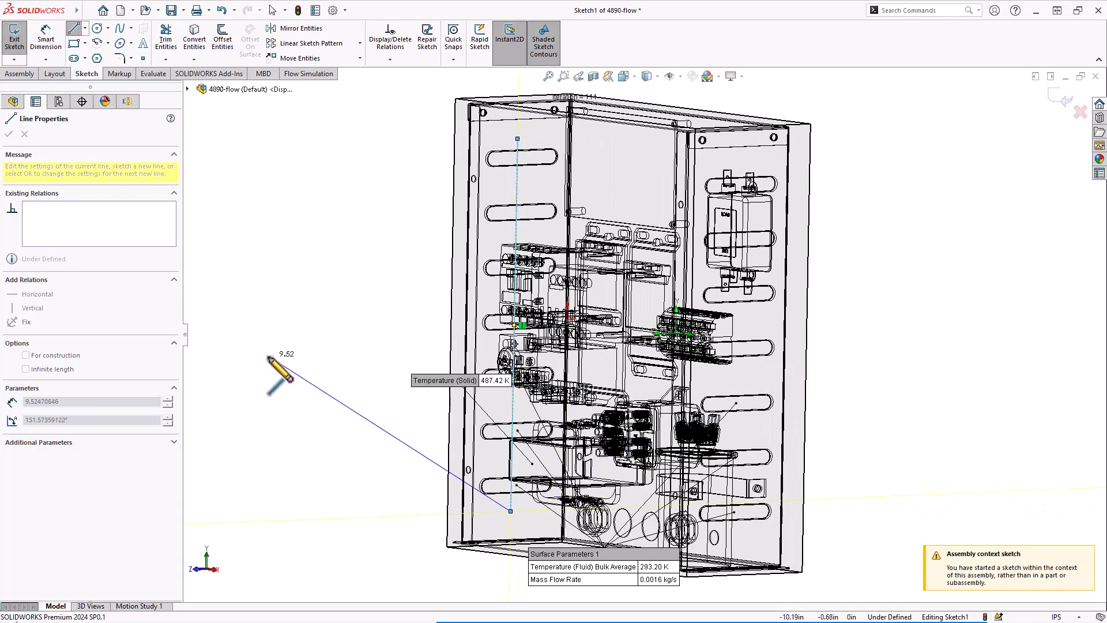
pyautogui.press('Escape')
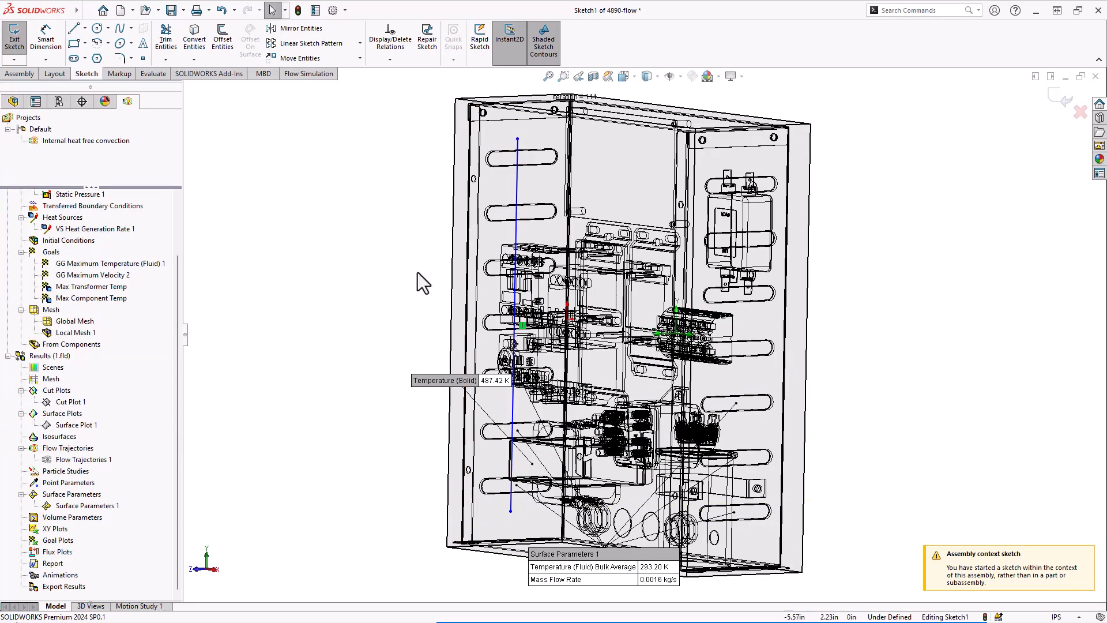
pyautogui.moveTo(358, 358)
pyautogui.mouseDown(button='middle')
pyautogui.moveTo(367, 346)
pyautogui.moveTo(369, 361)
pyautogui.mouseUp(button='middle')
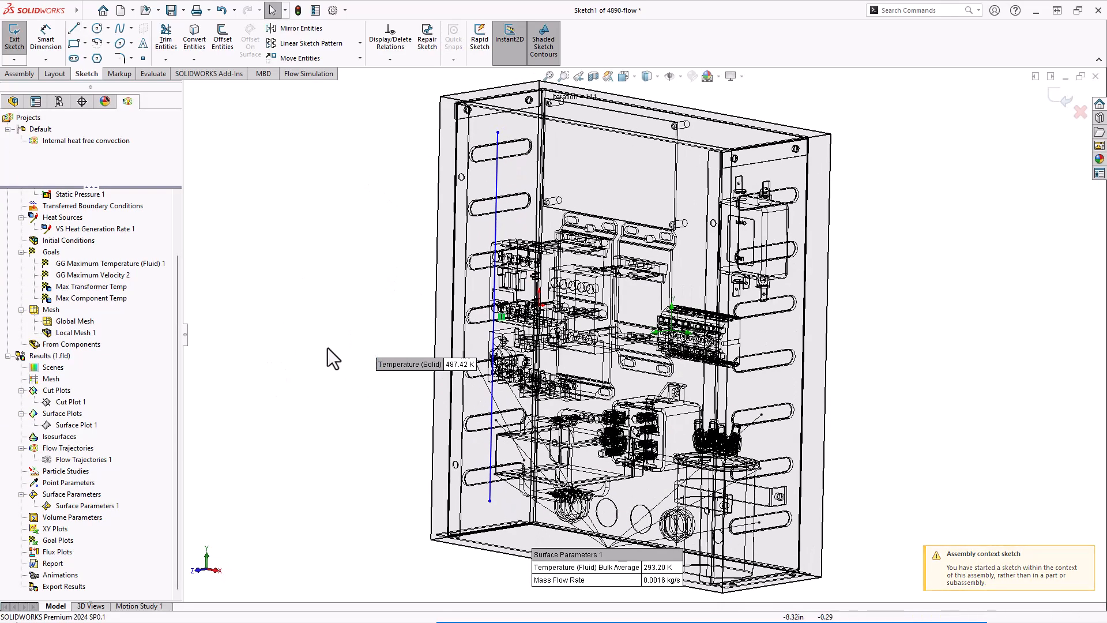
pyautogui.click(1051, 102)
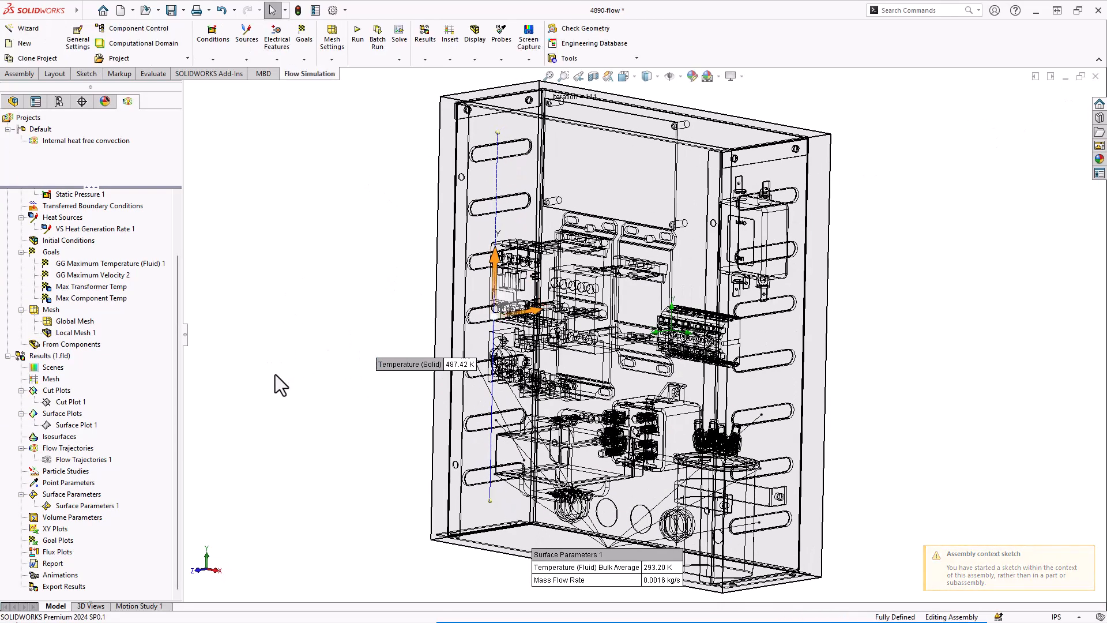
# Step: Insert an XY plot of Velocity (X) against length along the sketched vent line
pyautogui.rightClick(58, 536)
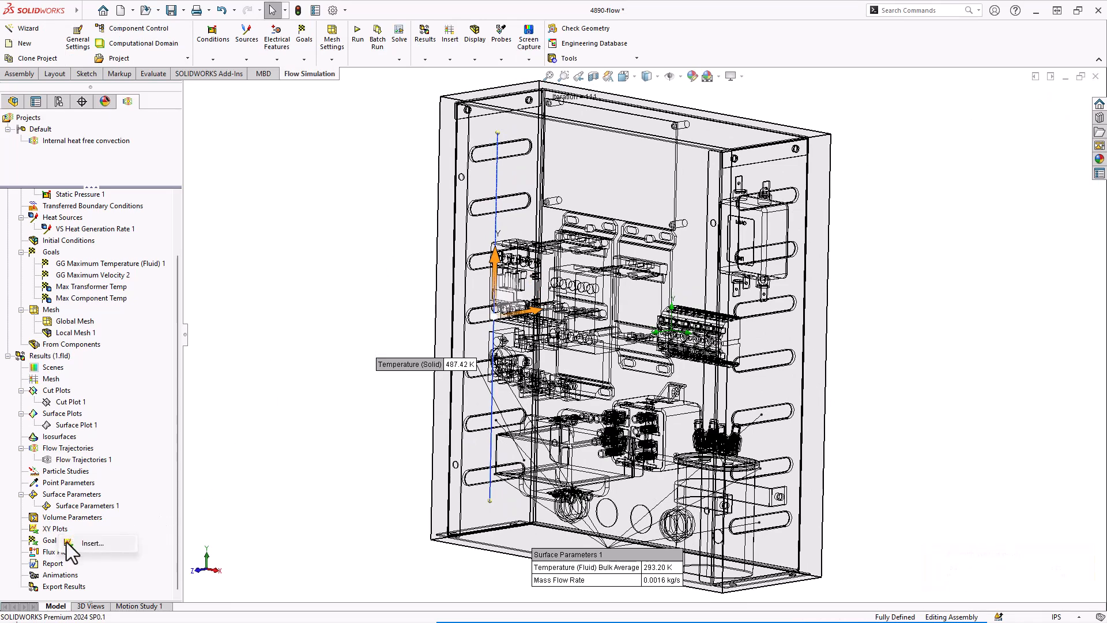
pyautogui.click(91, 543)
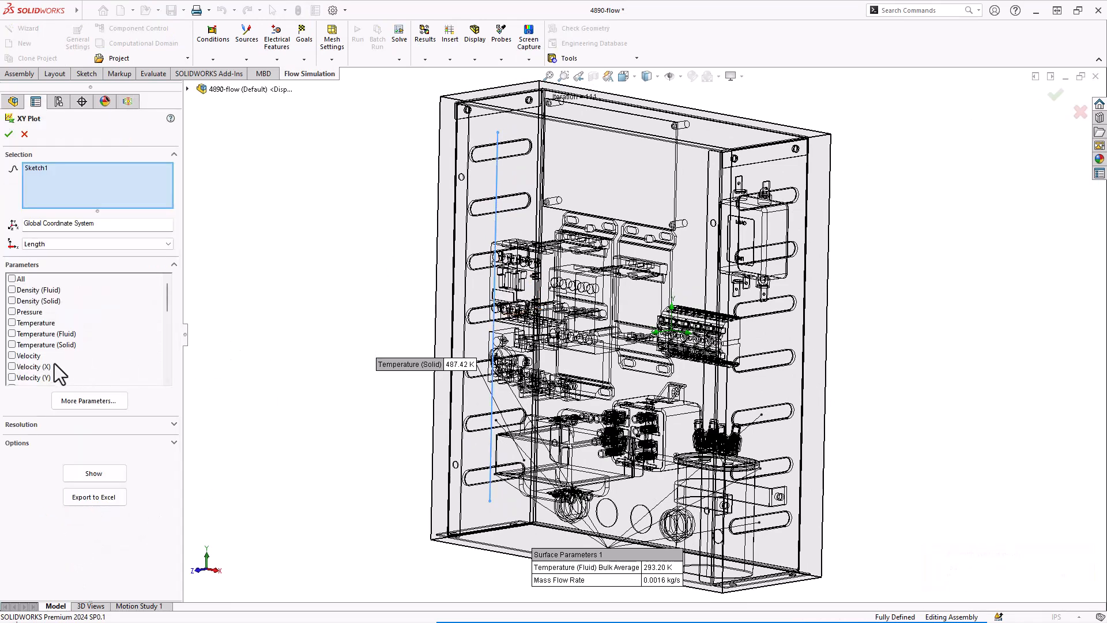
pyautogui.click(13, 366)
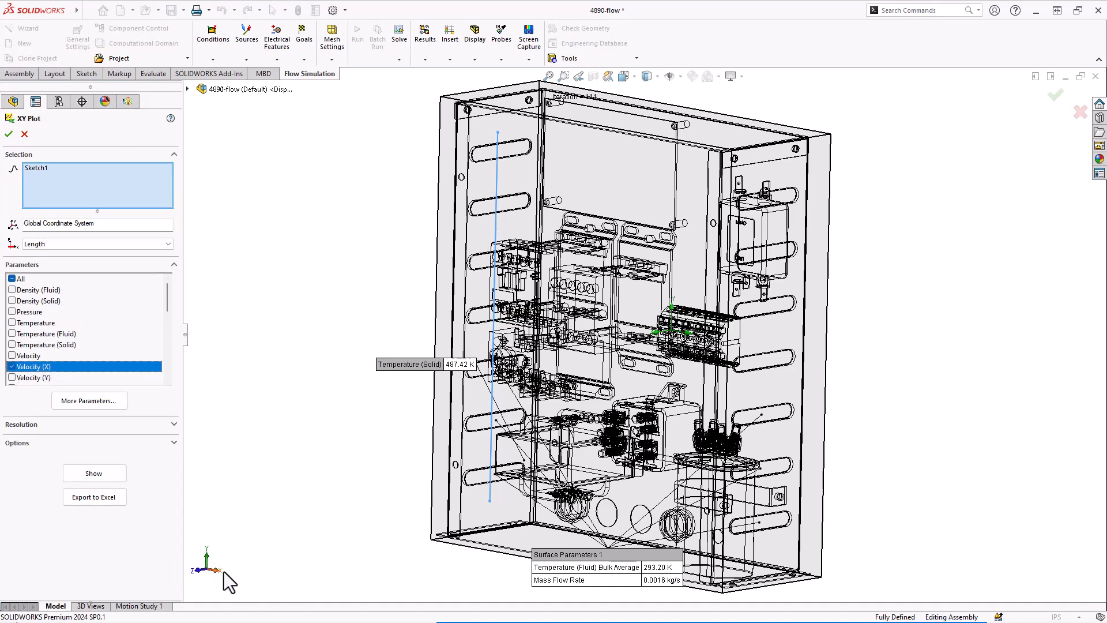
pyautogui.click(8, 134)
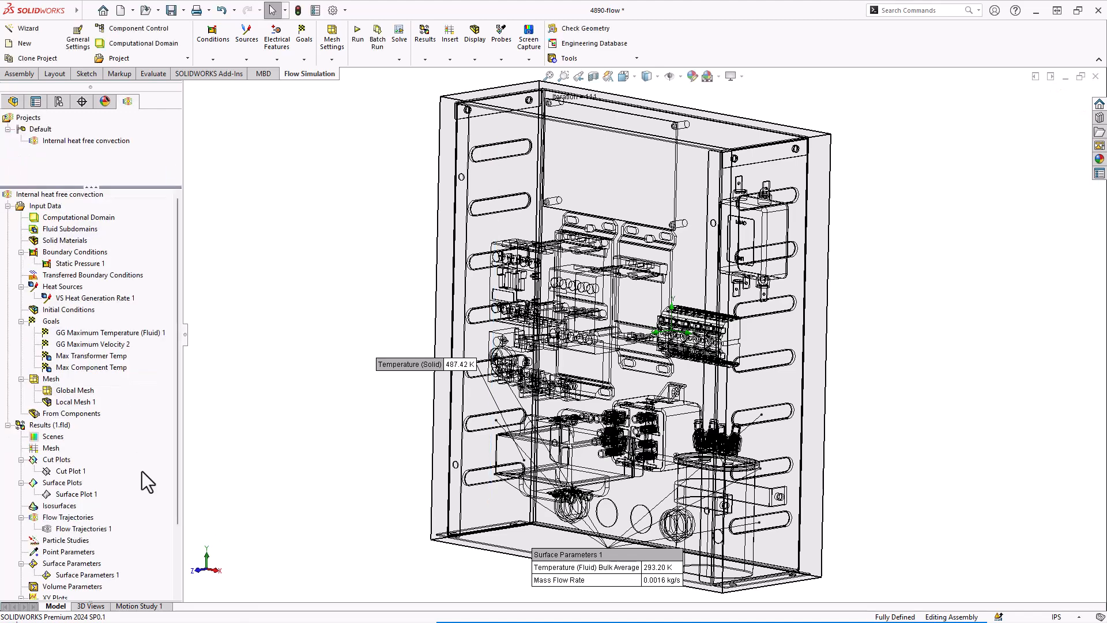
# Step: Show the XY plot and enlarge its chart to examine the X velocity through the vent slots
pyautogui.scroll(-3, 74, 444)
pyautogui.rightClick(57, 530)
pyautogui.click(85, 445)
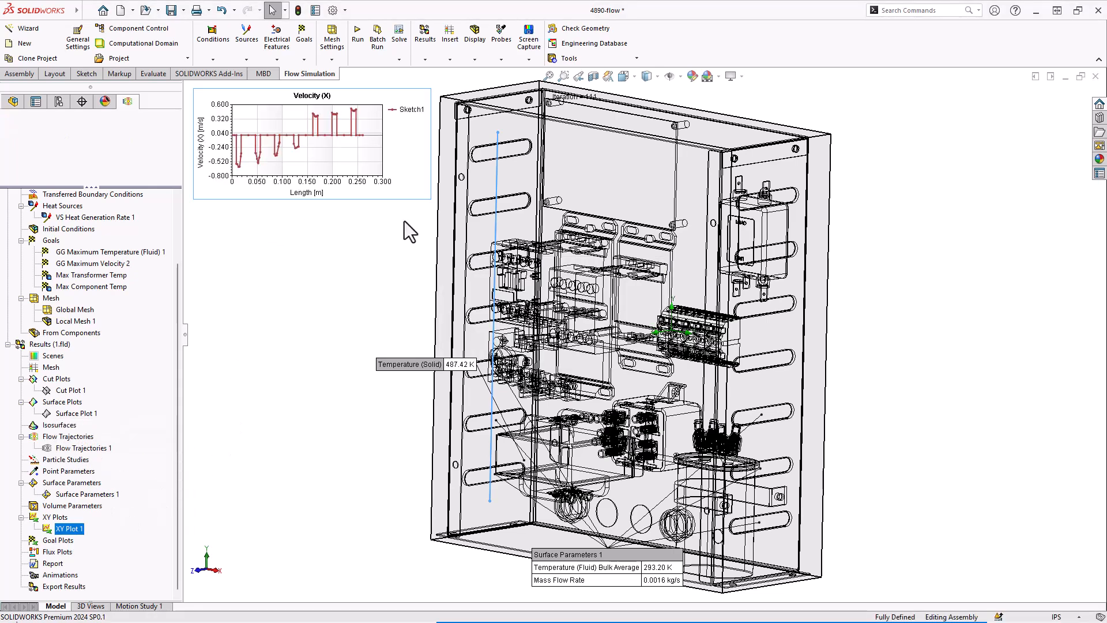
pyautogui.moveTo(431, 201); pyautogui.dragTo(1078, 597)
pyautogui.scroll(5, 870, 503)
pyautogui.scroll(5, 794, 452)
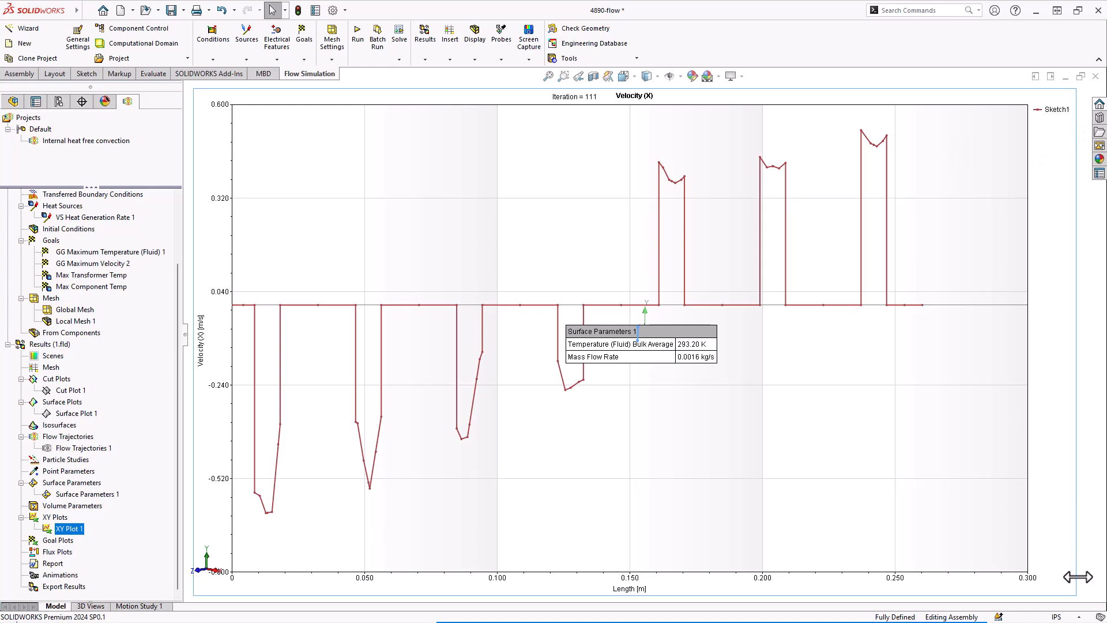
# Step: Shrink the velocity chart, fit the model in view and hide the XY plot
pyautogui.moveTo(1075, 598); pyautogui.dragTo(573, 310)
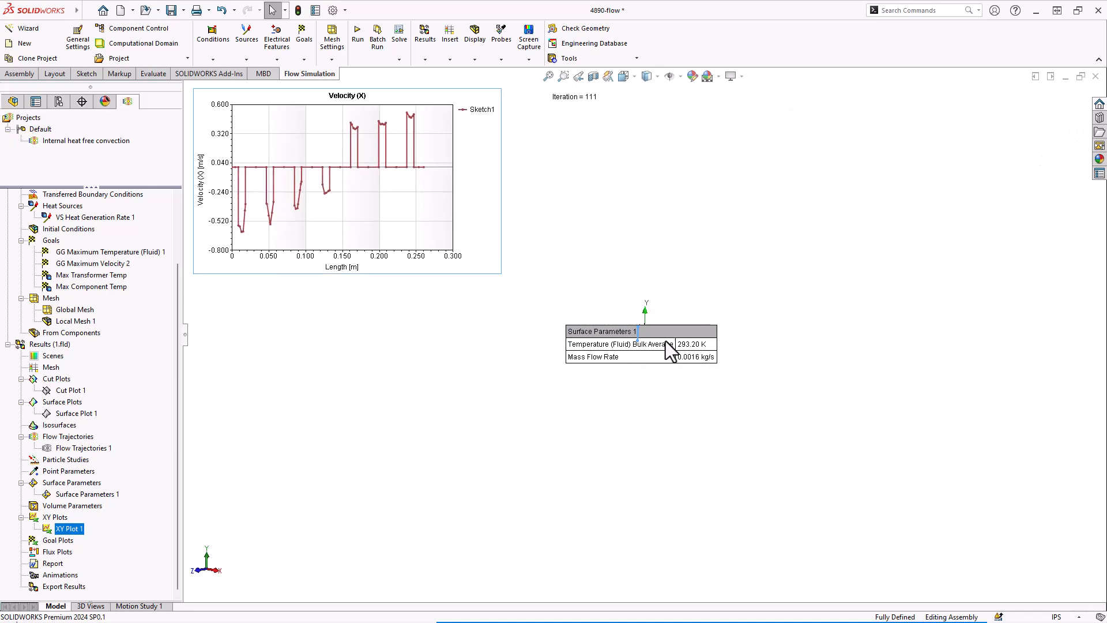
pyautogui.press('f')
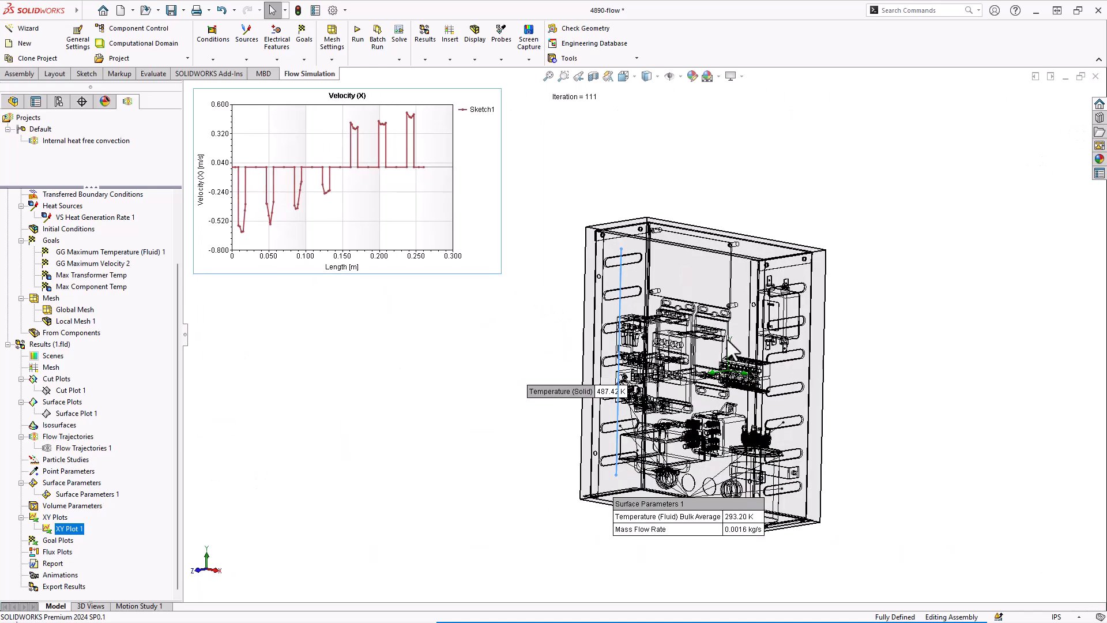
pyautogui.rightClick(68, 528)
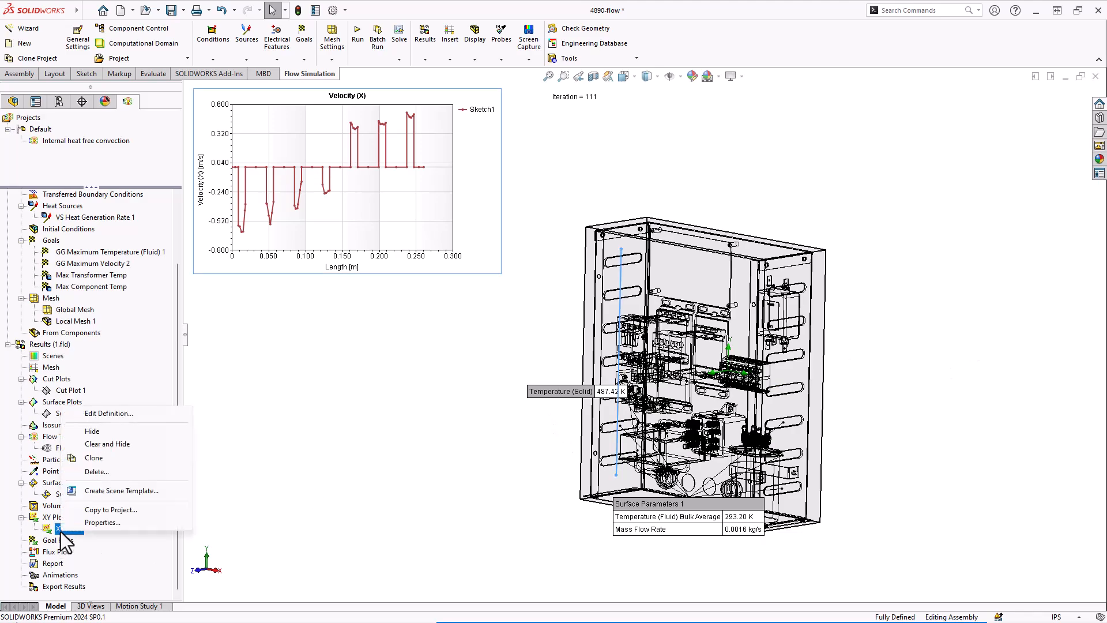
pyautogui.click(92, 431)
# Step: Turn off the display of probes in the results and hide the surface parameters callout
pyautogui.moveTo(856, 438); pyautogui.dragTo(852, 412, button='middle')
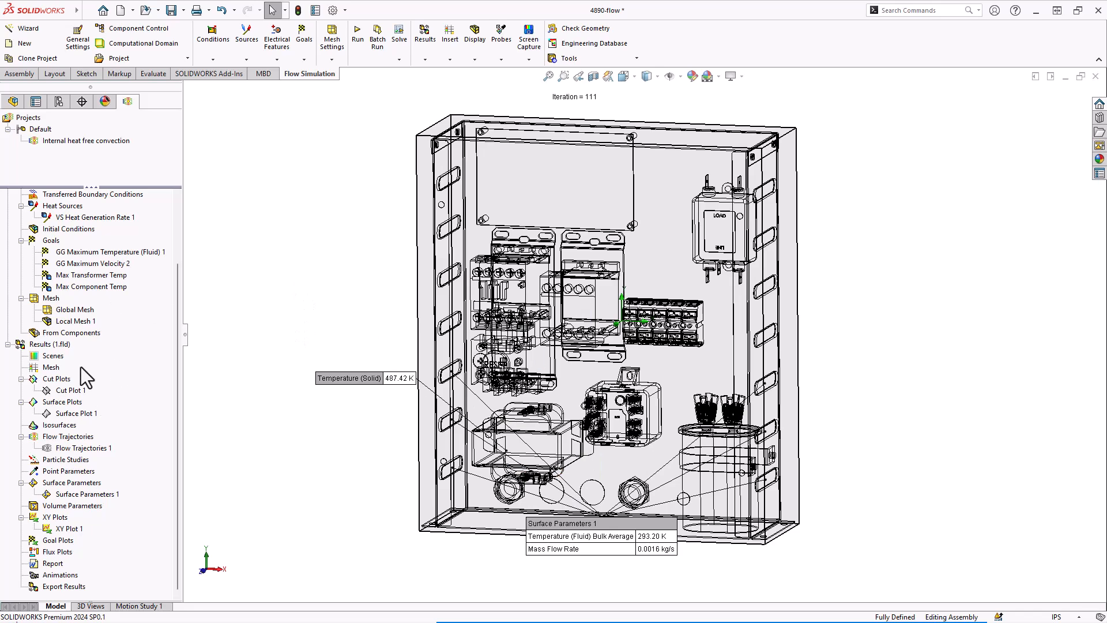
pyautogui.rightClick(60, 343)
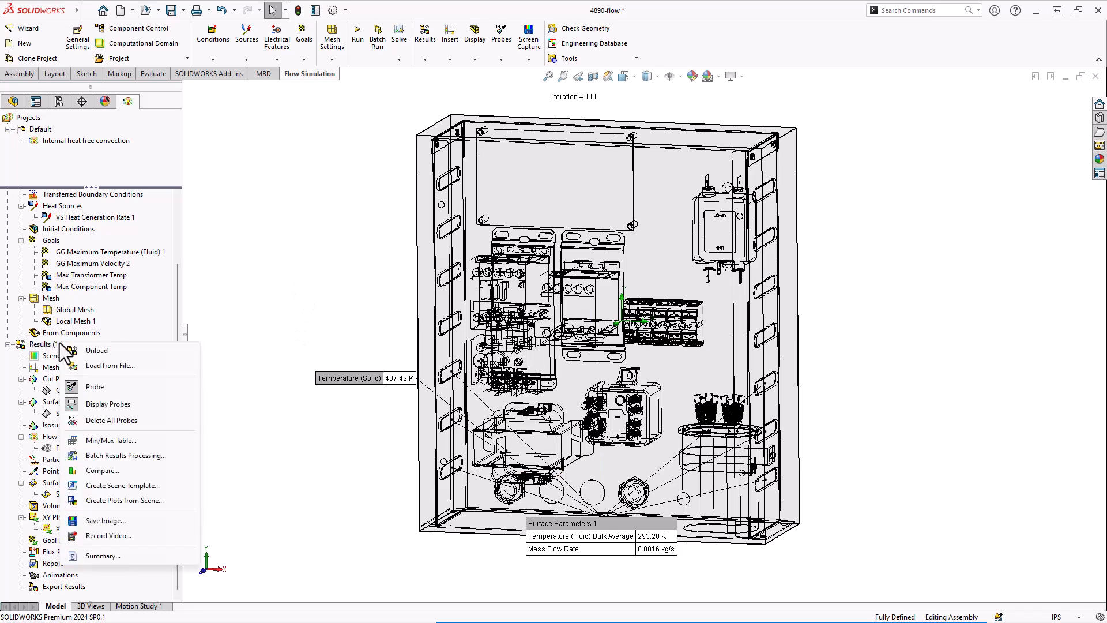
pyautogui.click(86, 404)
pyautogui.rightClick(71, 495)
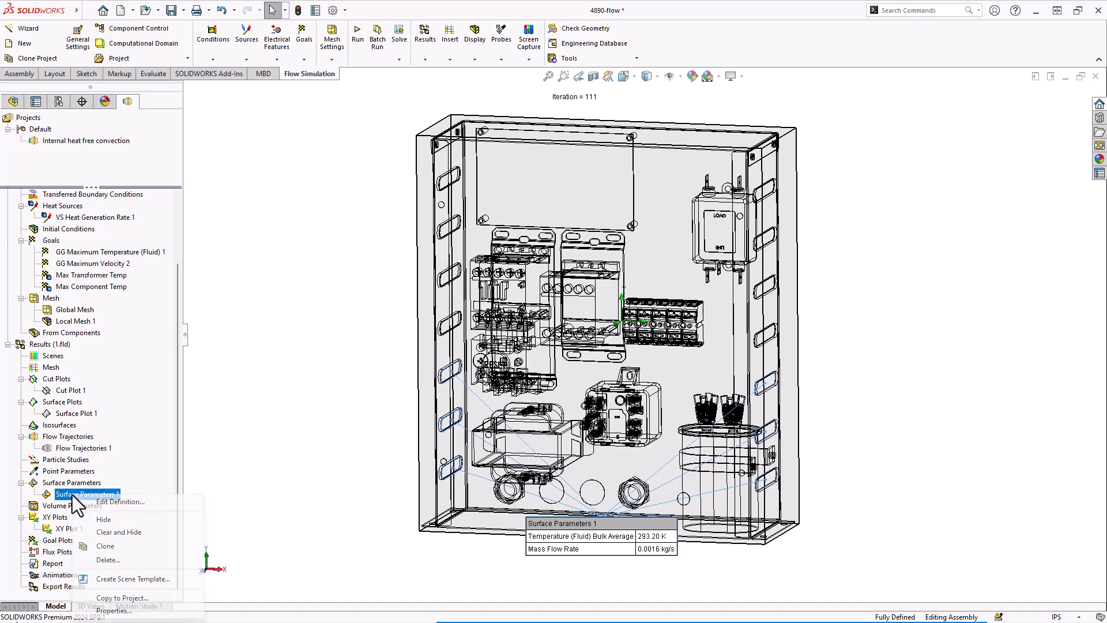
pyautogui.click(98, 518)
# Step: Change the cabinet assembly's display style from wireframe to Shaded With Edges
pyautogui.click(624, 76)
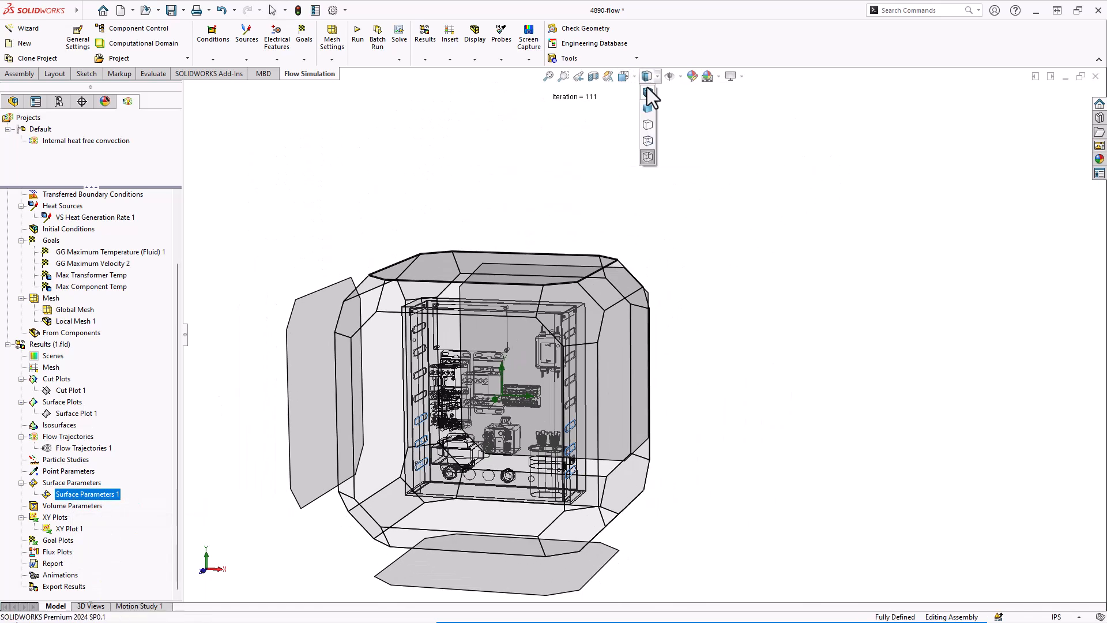
pyautogui.click(641, 102)
pyautogui.click(865, 324)
pyautogui.moveTo(865, 324); pyautogui.dragTo(964, 362, button='middle')
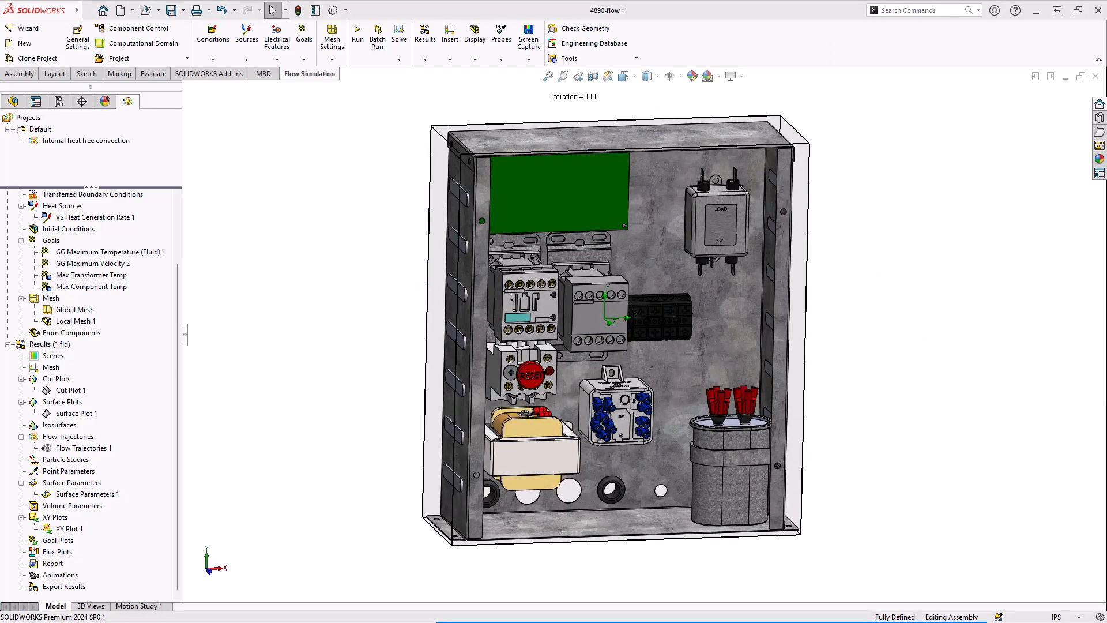
pyautogui.moveTo(857, 238); pyautogui.dragTo(855, 227, button='middle')
pyautogui.moveTo(822, 271)
pyautogui.mouseDown(button='middle')
pyautogui.moveTo(770, 276)
pyautogui.moveTo(819, 275)
pyautogui.mouseUp(button='middle')
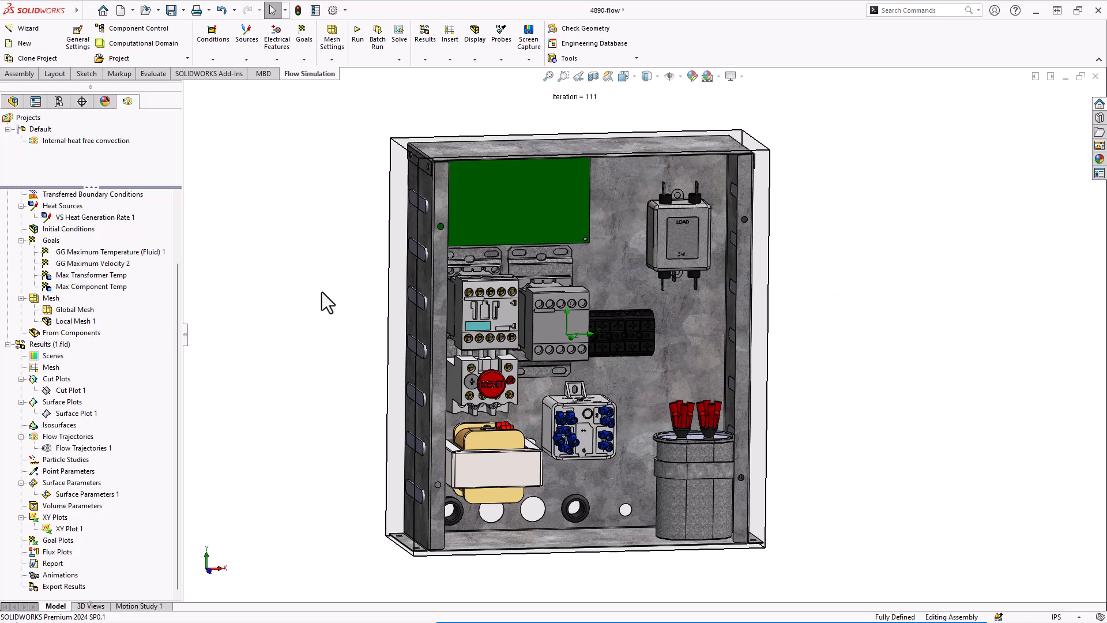
pyautogui.click(79, 171)
pyautogui.click(234, 202)
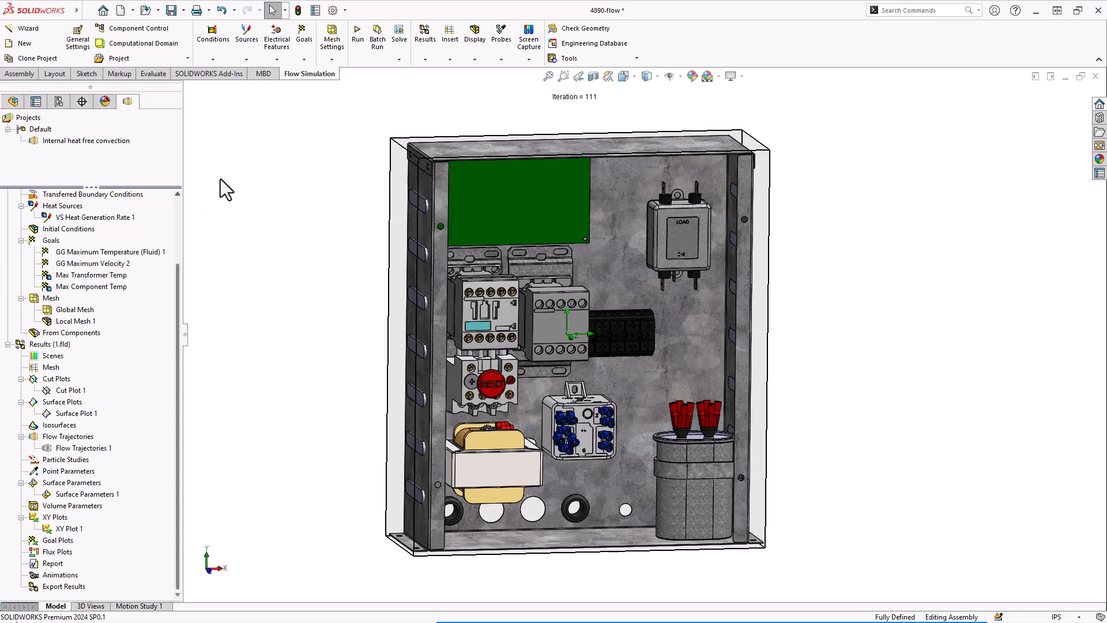
# Step: Clone the internal heat free convection project within the current configuration, naming it "Internal heat free convection Transient"
pyautogui.click(73, 162)
pyautogui.rightClick(65, 140)
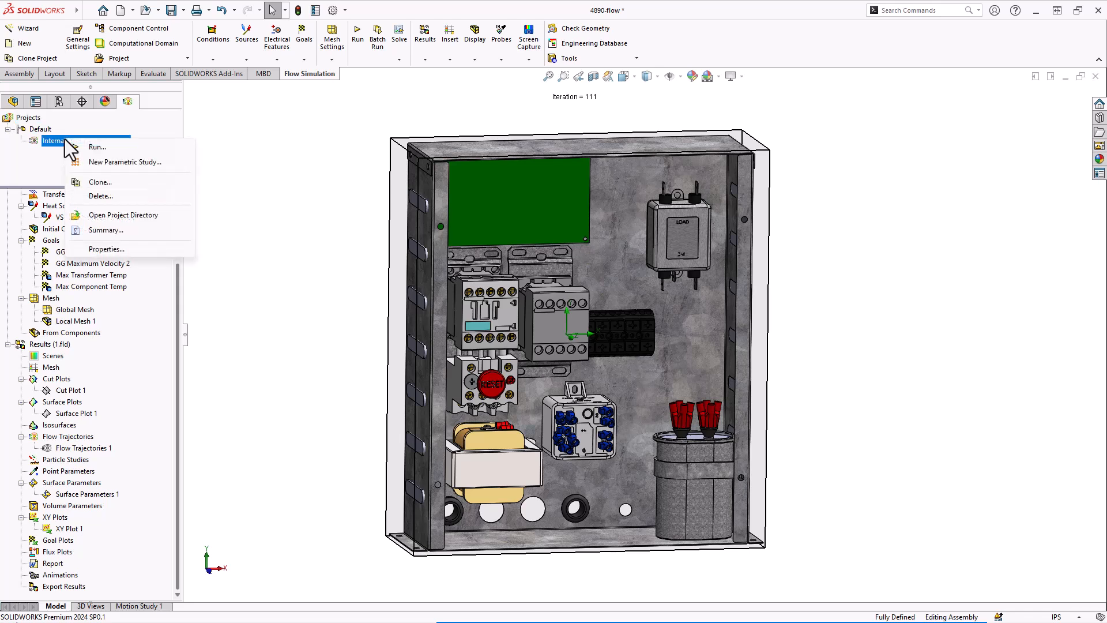
pyautogui.click(121, 183)
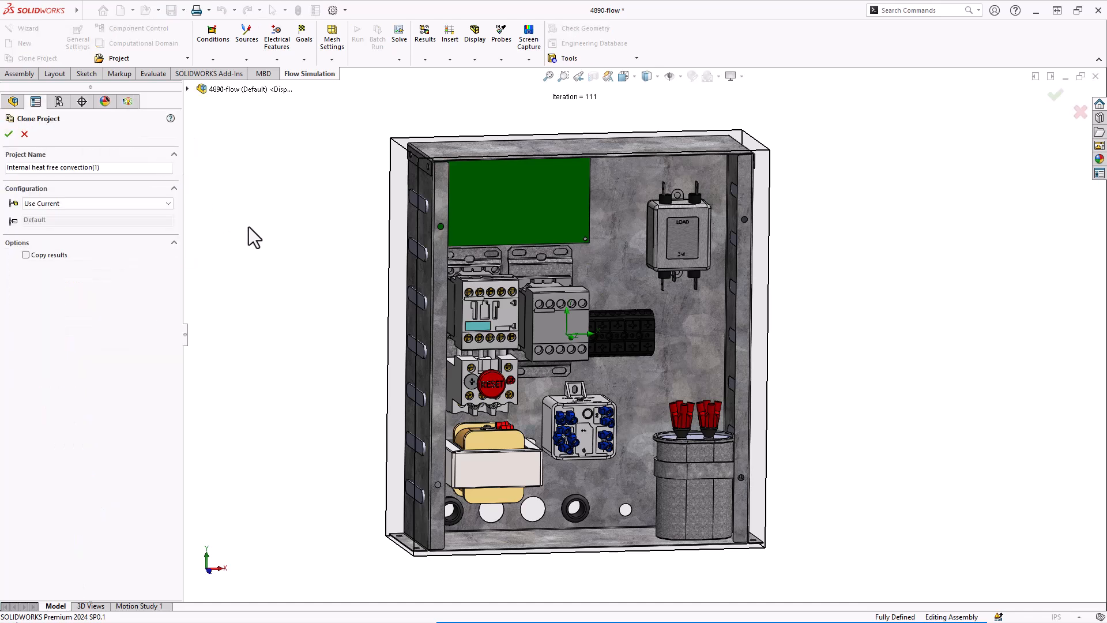
pyautogui.press('BackSpace')
pyautogui.press('BackSpace')
pyautogui.press('BackSpace')
pyautogui.write('Transient')
pyautogui.click(10, 135)
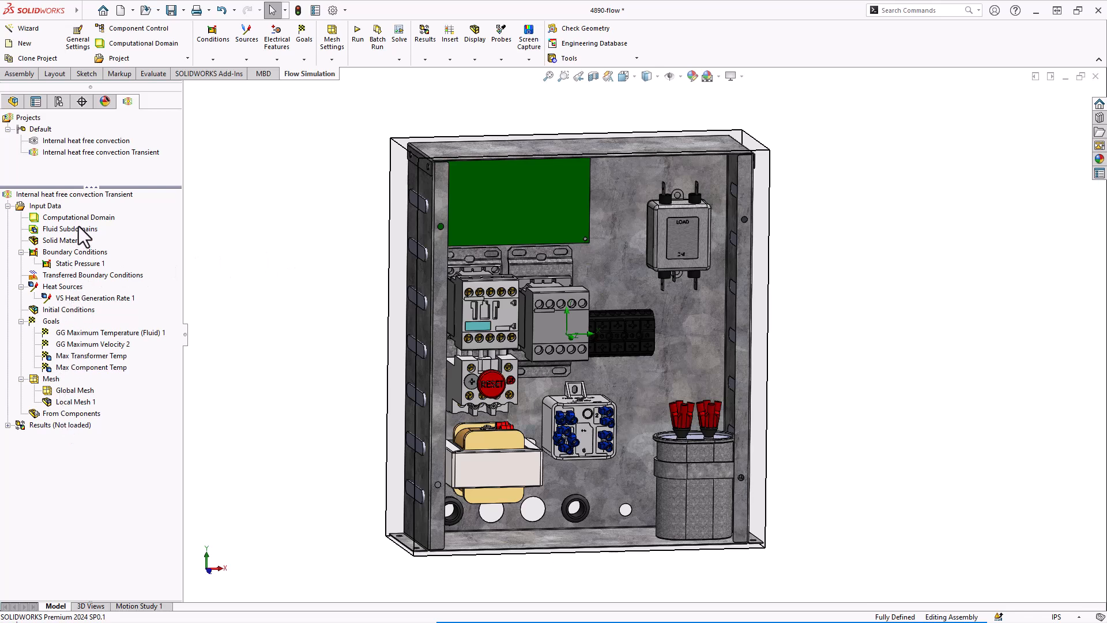
# Step: Enable the Time-dependent physical feature in the transient project's general settings and apply it
pyautogui.rightClick(53, 212)
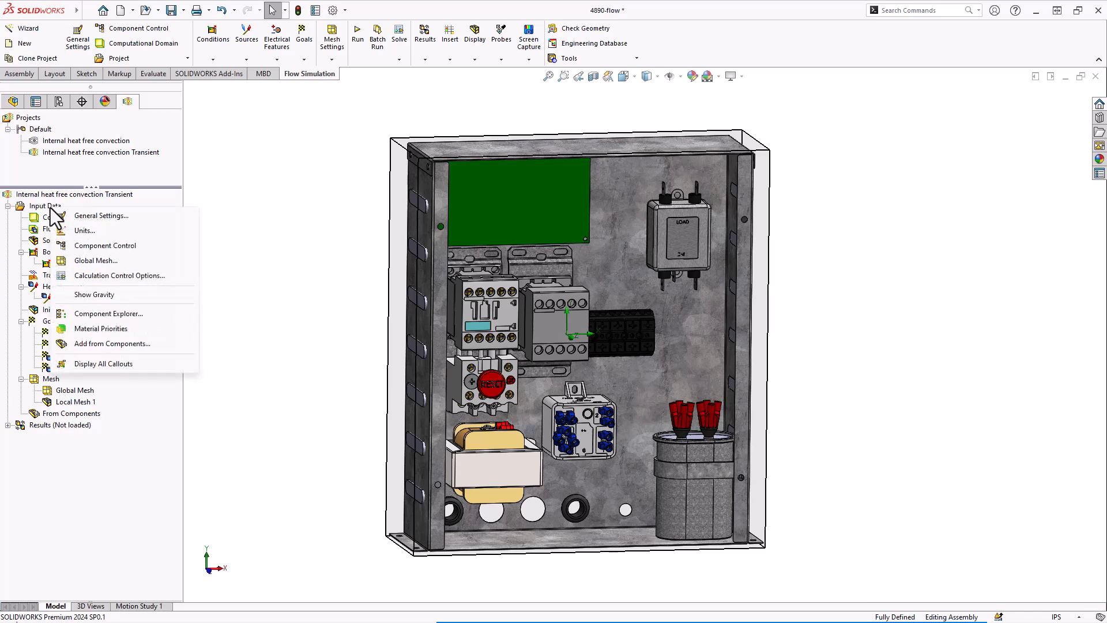
pyautogui.click(85, 219)
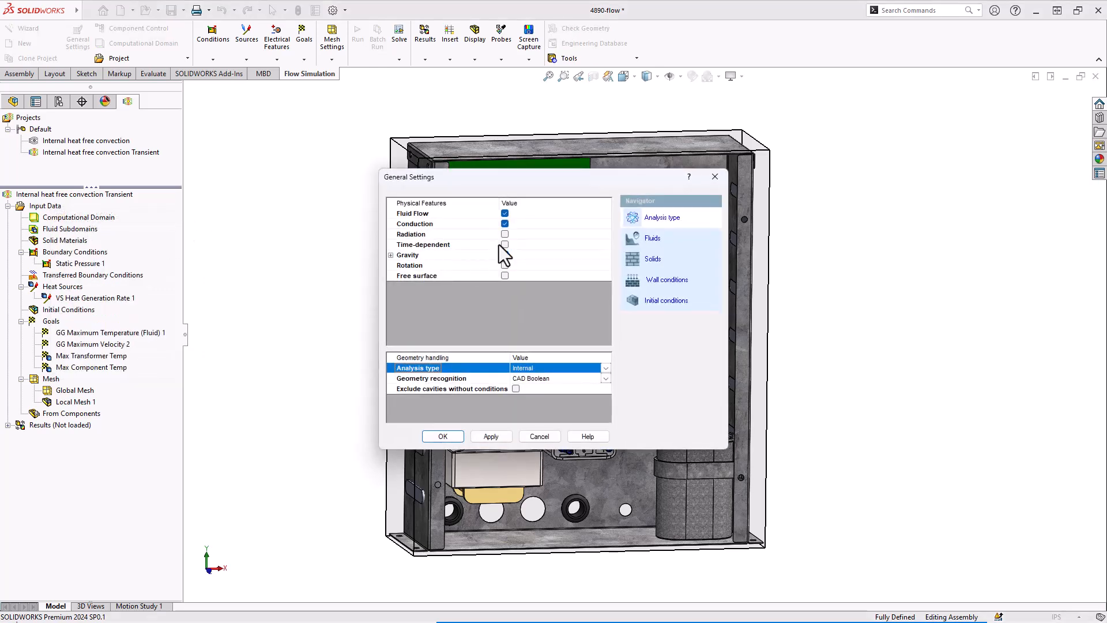
pyautogui.click(503, 246)
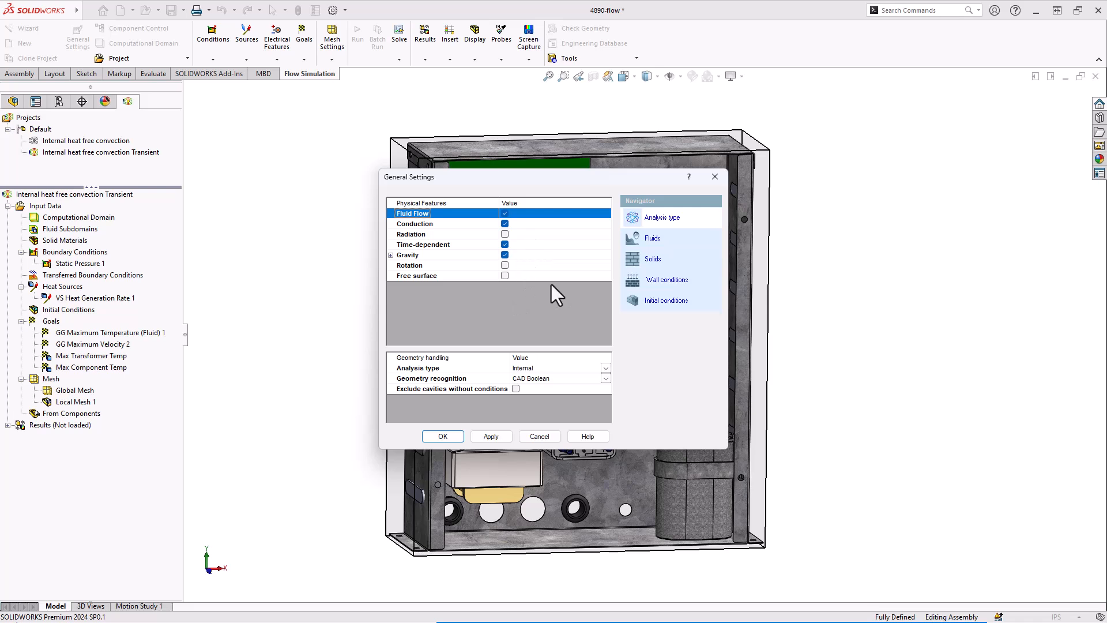
pyautogui.click(490, 436)
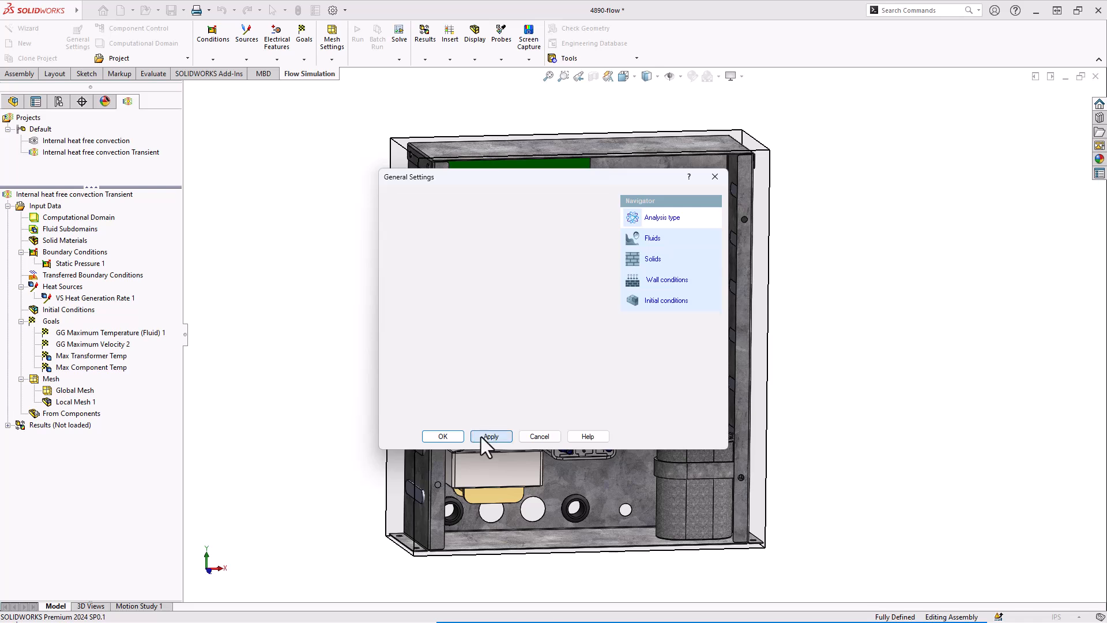
pyautogui.click(442, 436)
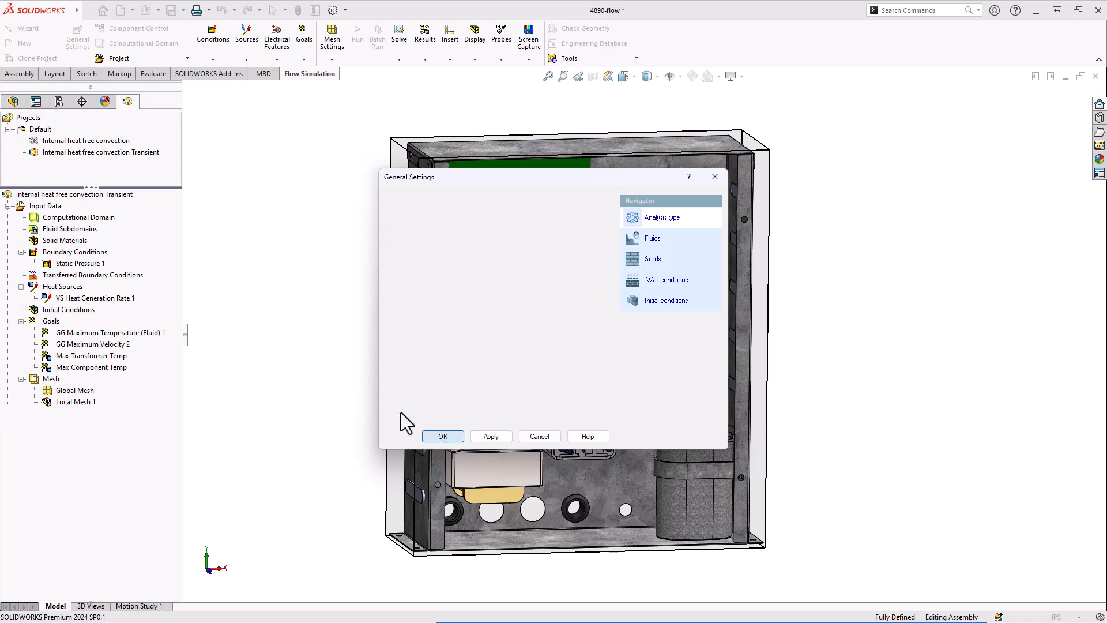
# Step: Set the calculation's finish conditions to a physical time of 600 s only, disabling goals convergence and travels
pyautogui.rightClick(36, 206)
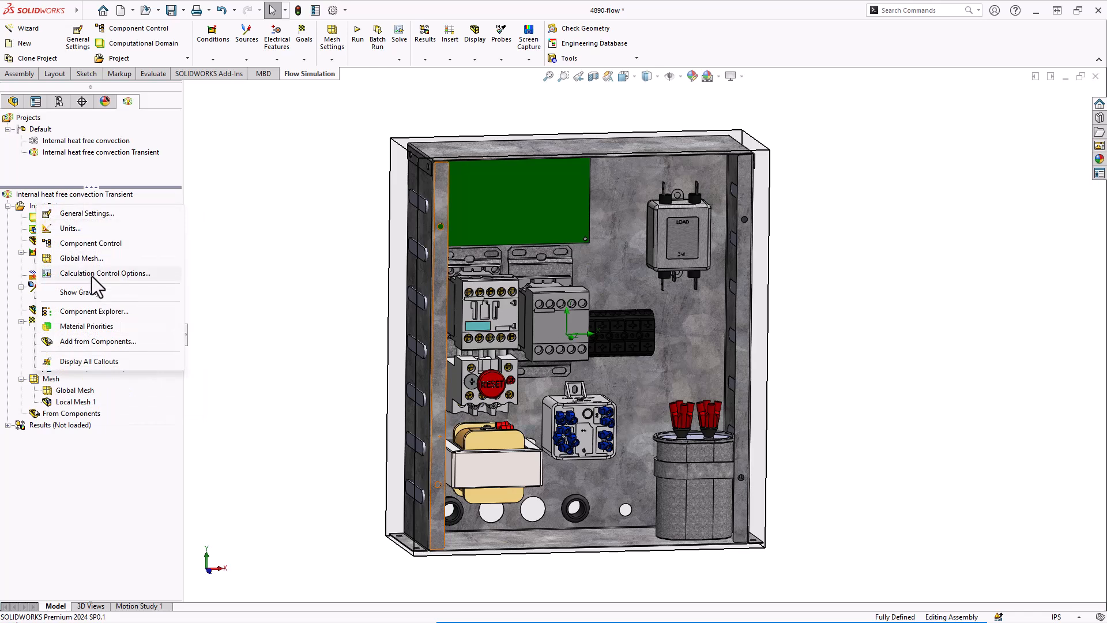
pyautogui.click(91, 275)
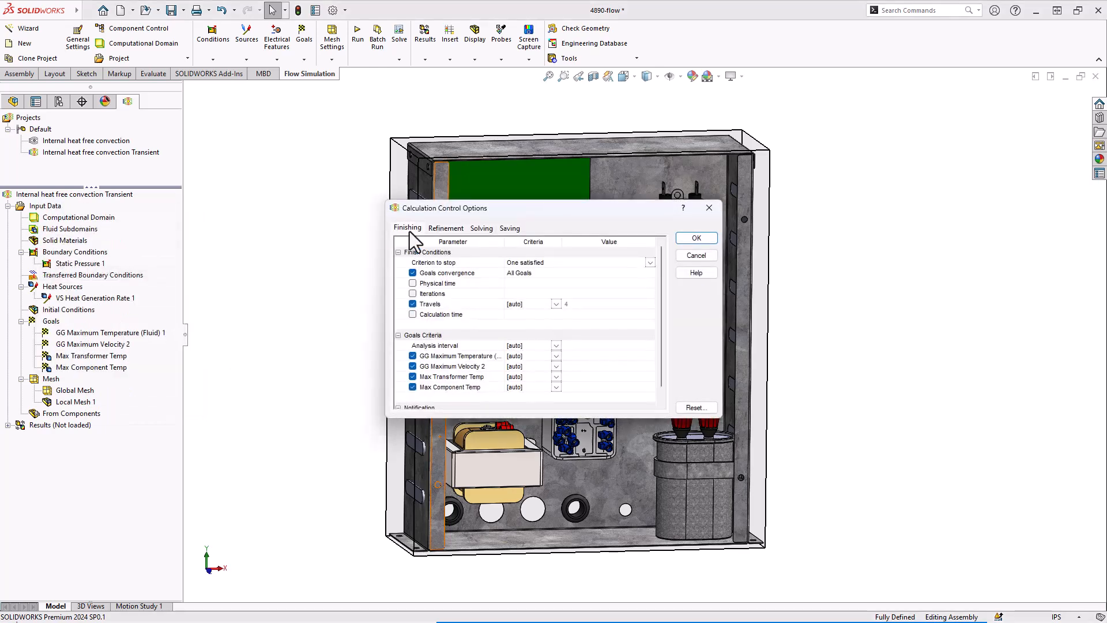
pyautogui.moveTo(448, 214); pyautogui.dragTo(320, 183)
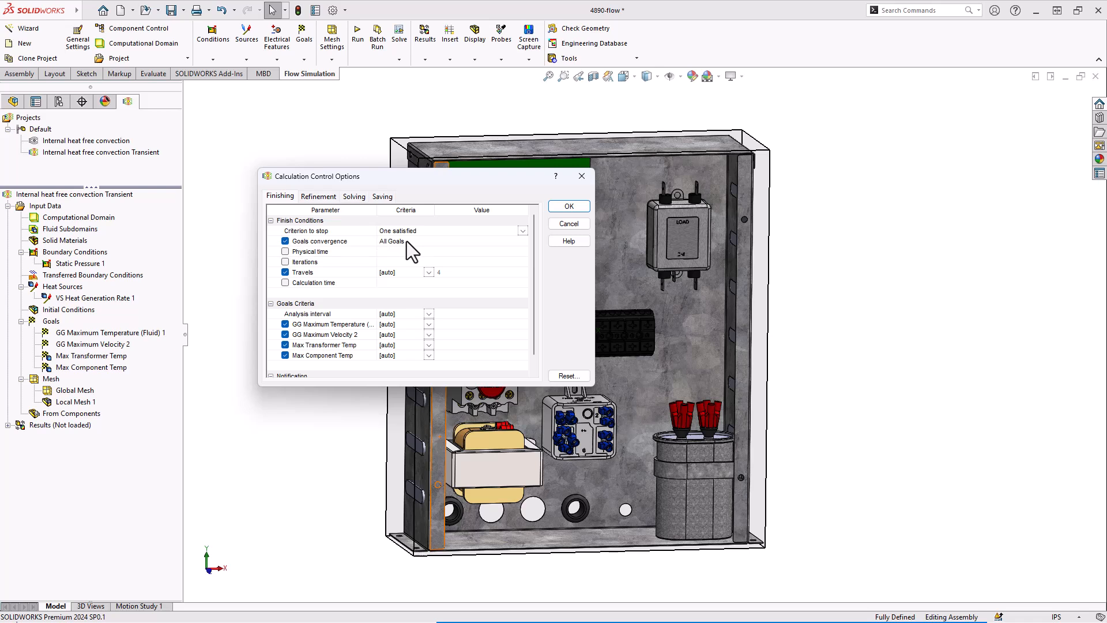
pyautogui.click(283, 241)
pyautogui.click(298, 273)
pyautogui.click(285, 252)
pyautogui.click(393, 253)
pyautogui.press('BackSpace')
pyautogui.press('BackSpace')
pyautogui.press('BackSpace')
pyautogui.write('10')
pyautogui.press('BackSpace')
pyautogui.press('BackSpace')
pyautogui.write('600')
pyautogui.press('Return')
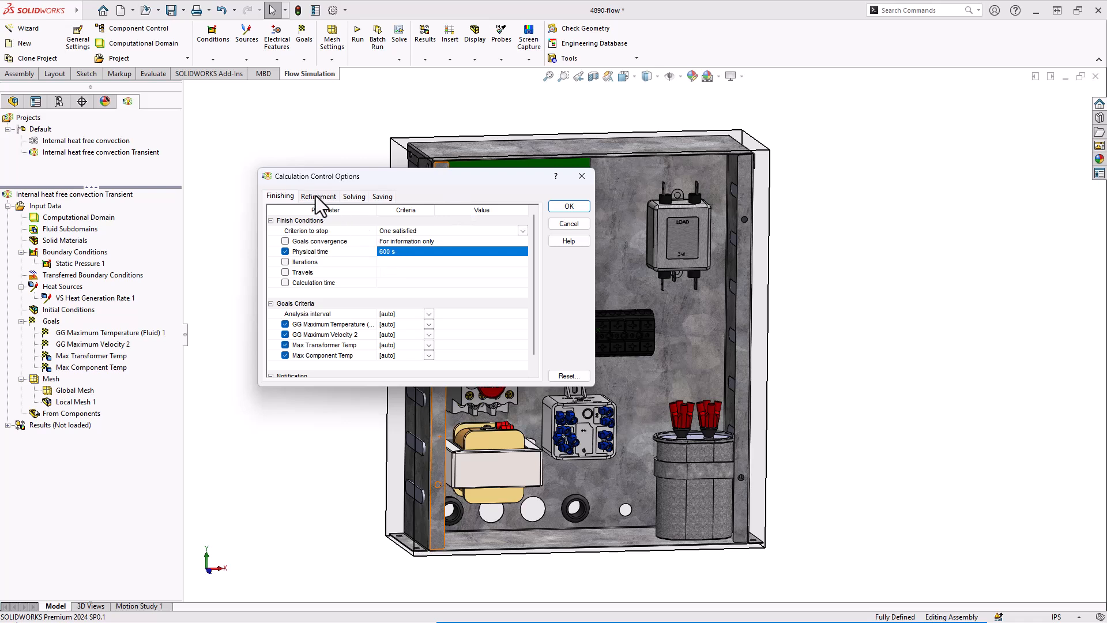
# Step: Save full results periodically by physical time with a period of 10 s, and accept the calculation control options
pyautogui.click(378, 196)
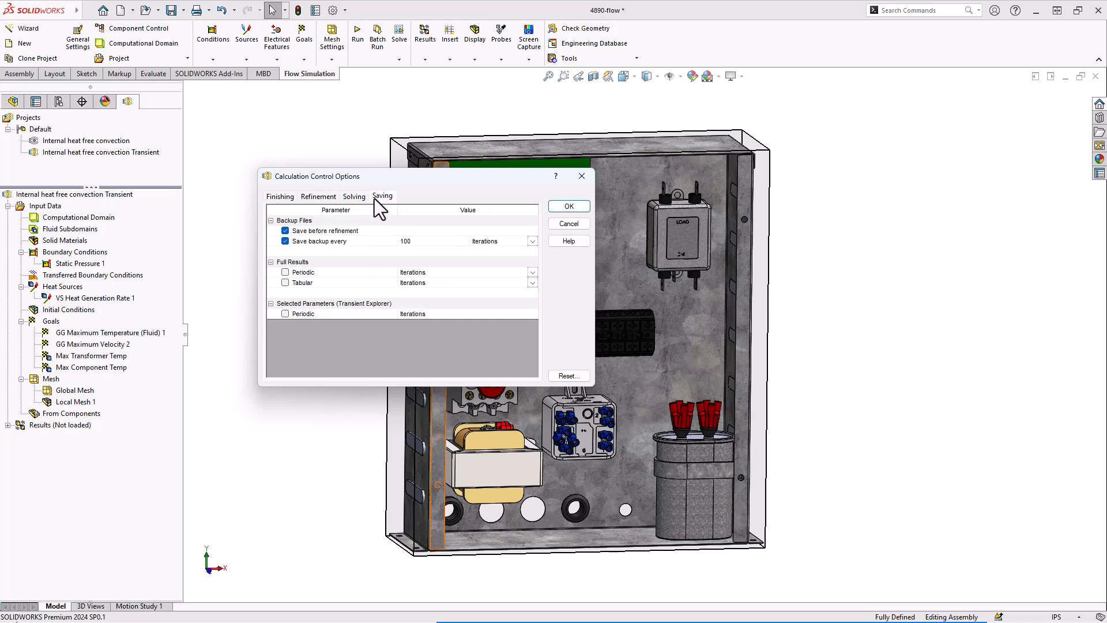
pyautogui.click(285, 272)
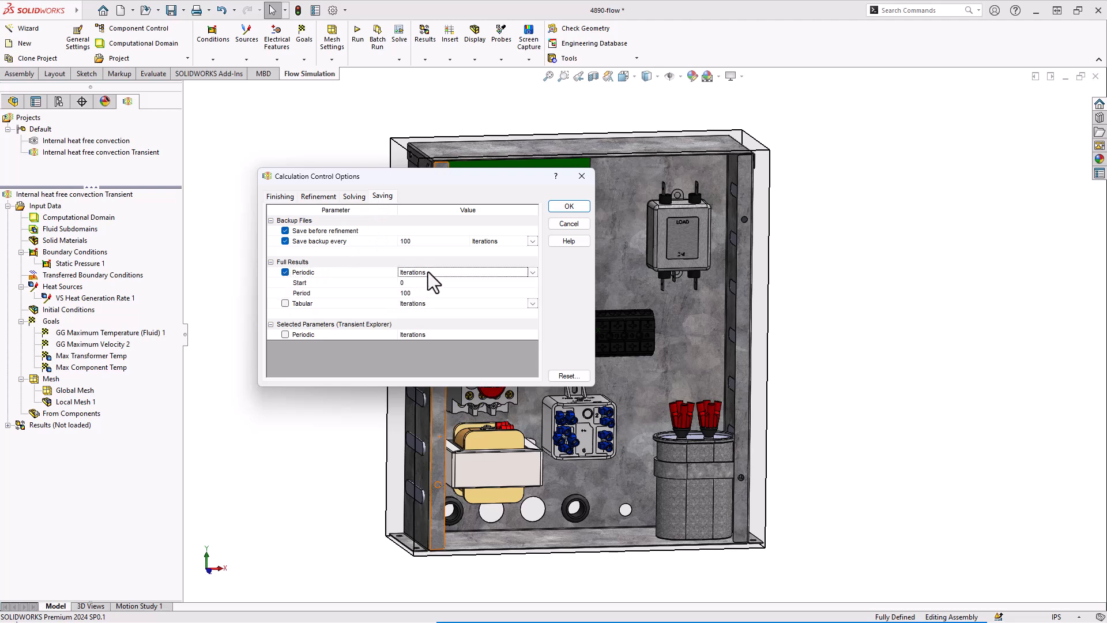
pyautogui.click(533, 272)
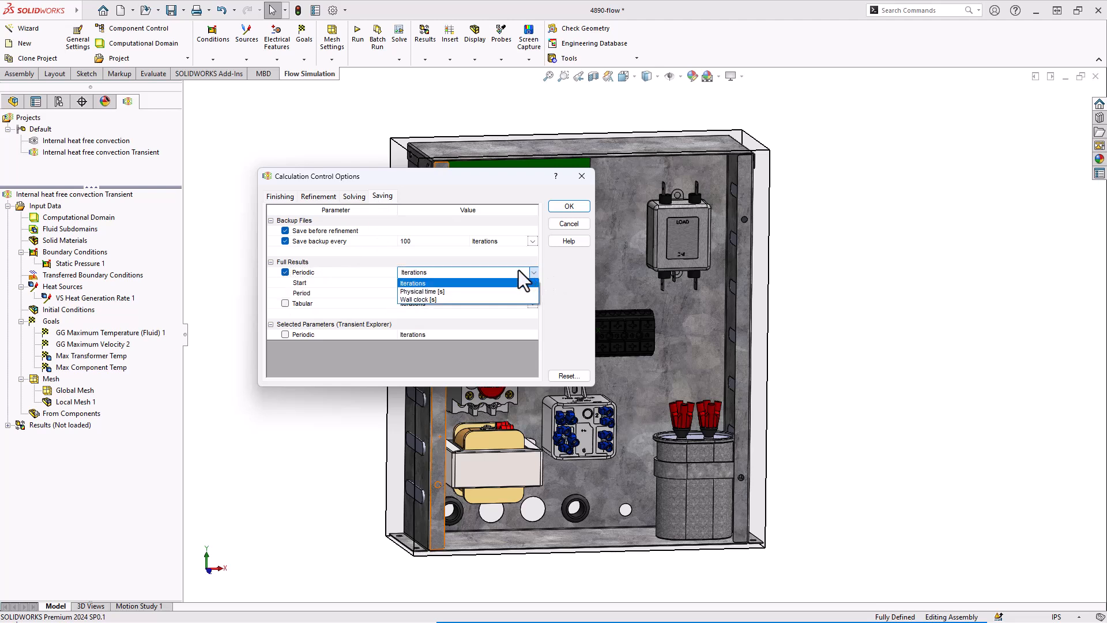
pyautogui.click(444, 290)
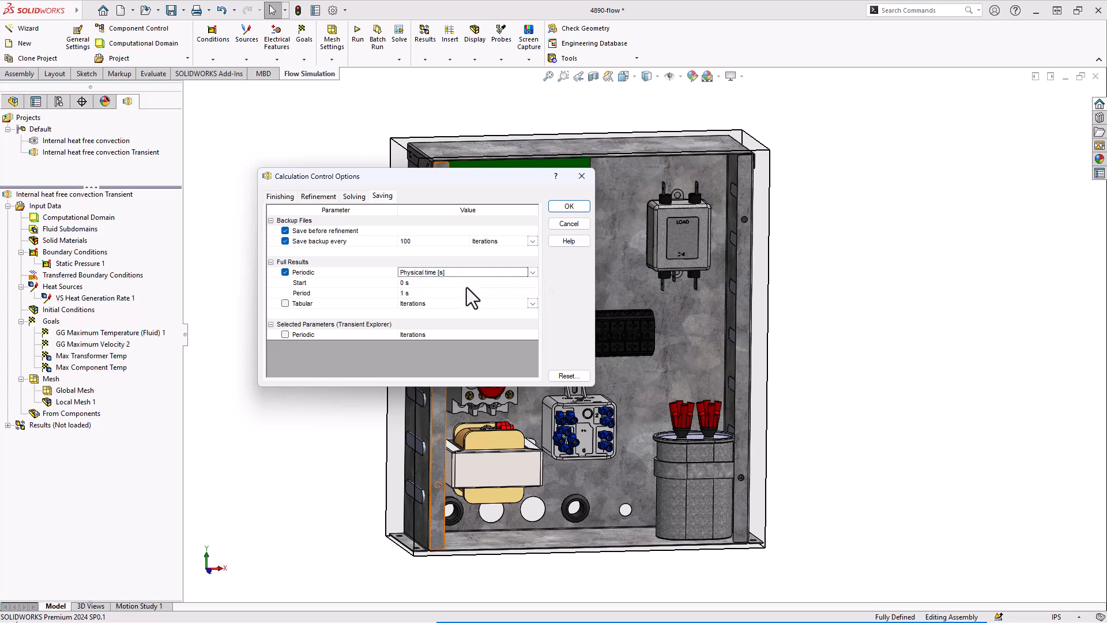
pyautogui.click(423, 282)
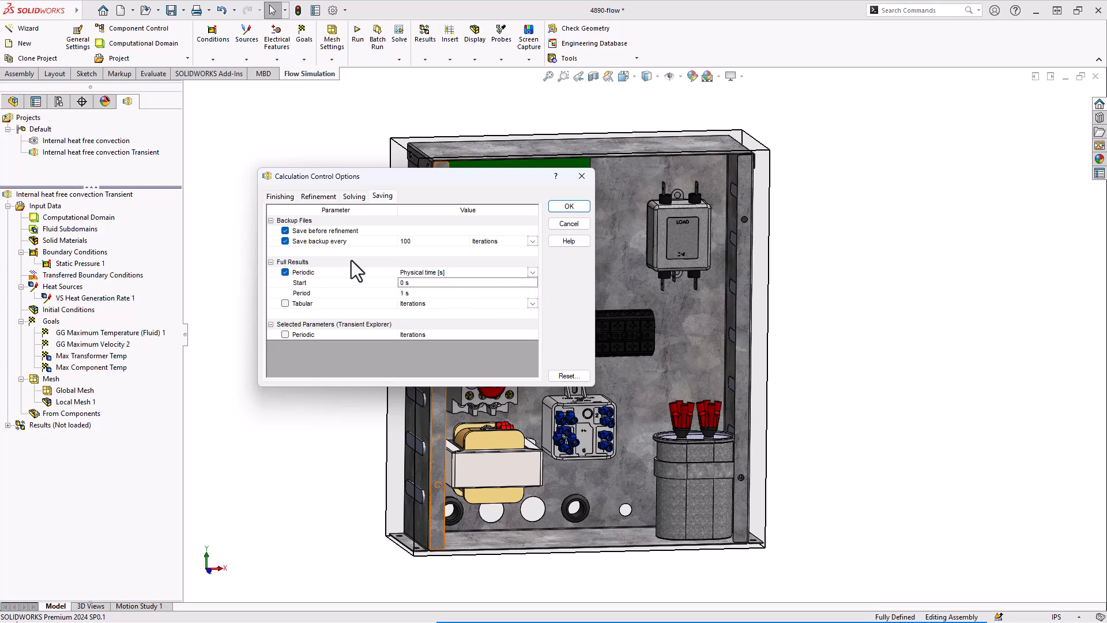
pyautogui.click(410, 293)
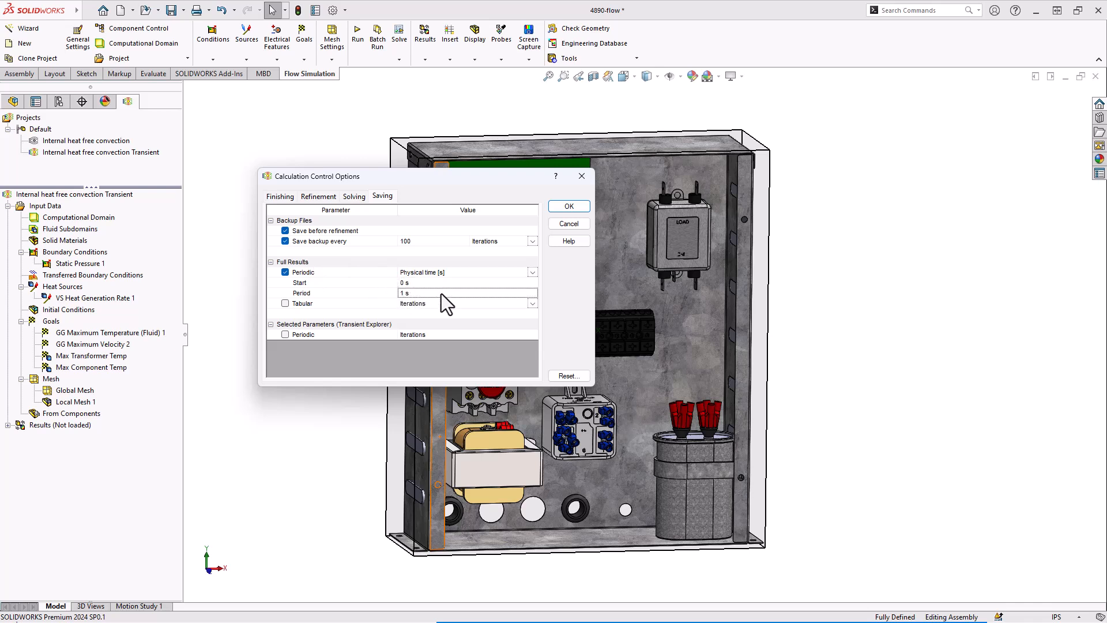
pyautogui.write('10')
pyautogui.press('Return')
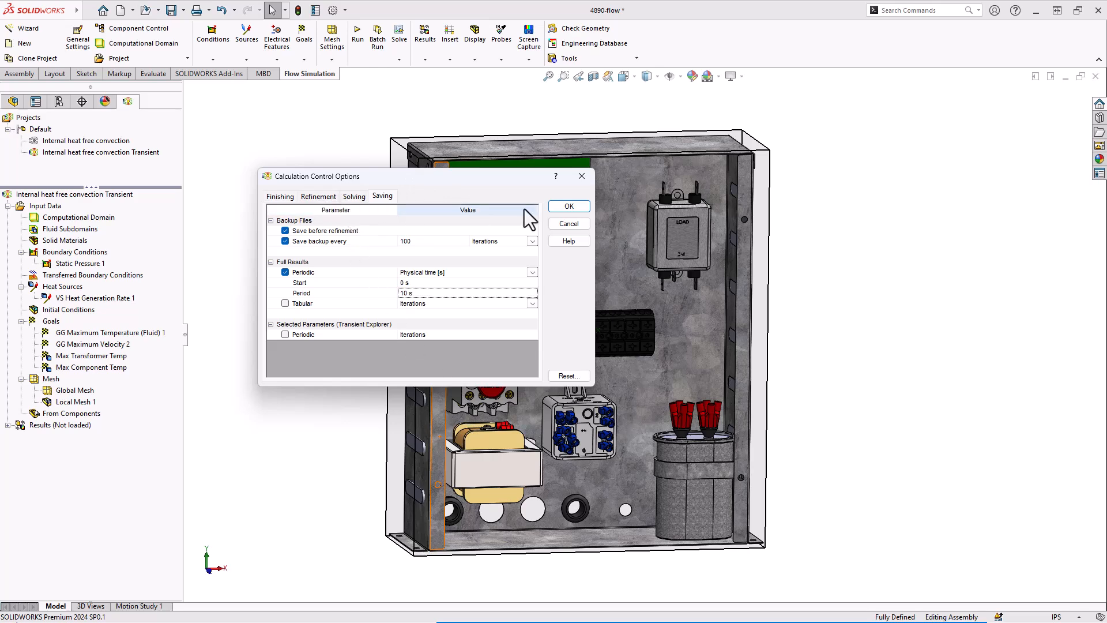
pyautogui.click(568, 207)
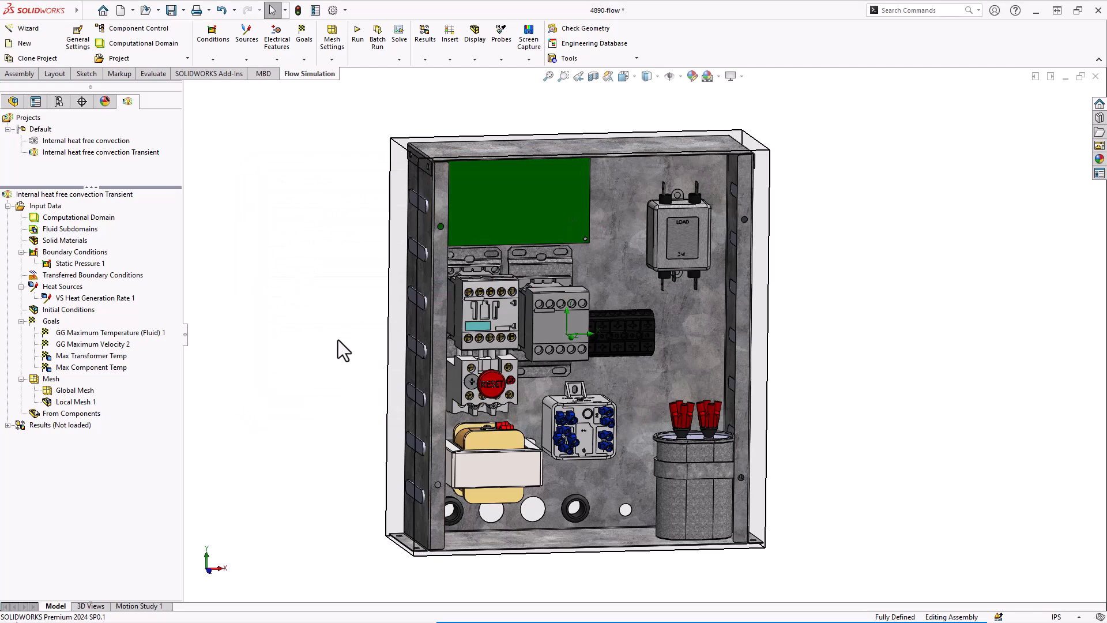
# Step: Run a new calculation of the transient project and move the solver's goals list below the calculation info
pyautogui.click(358, 40)
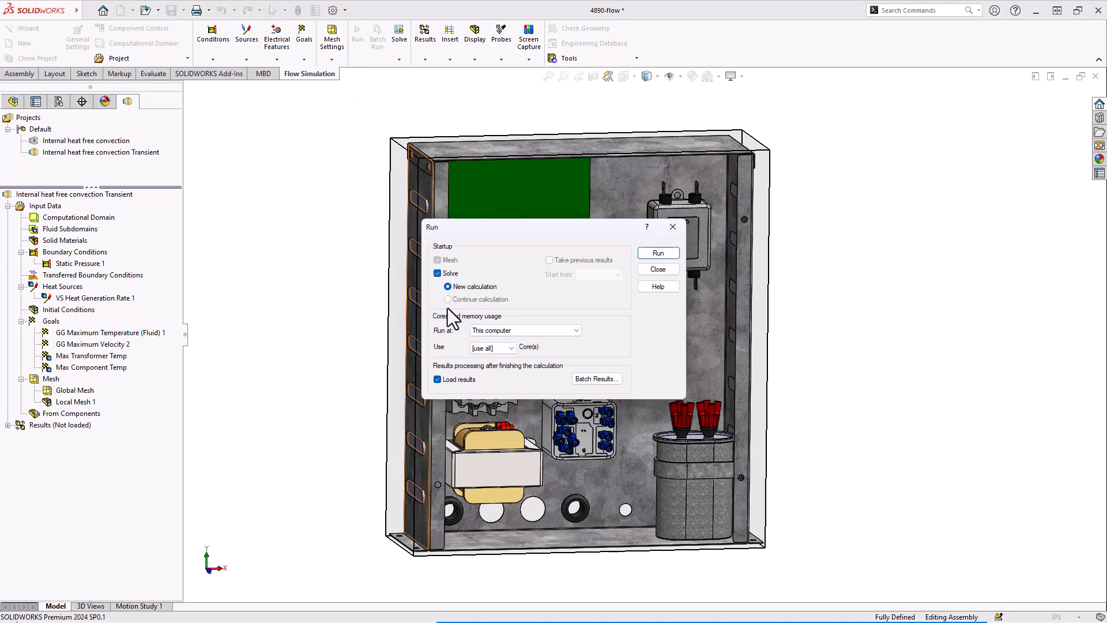
pyautogui.click(654, 256)
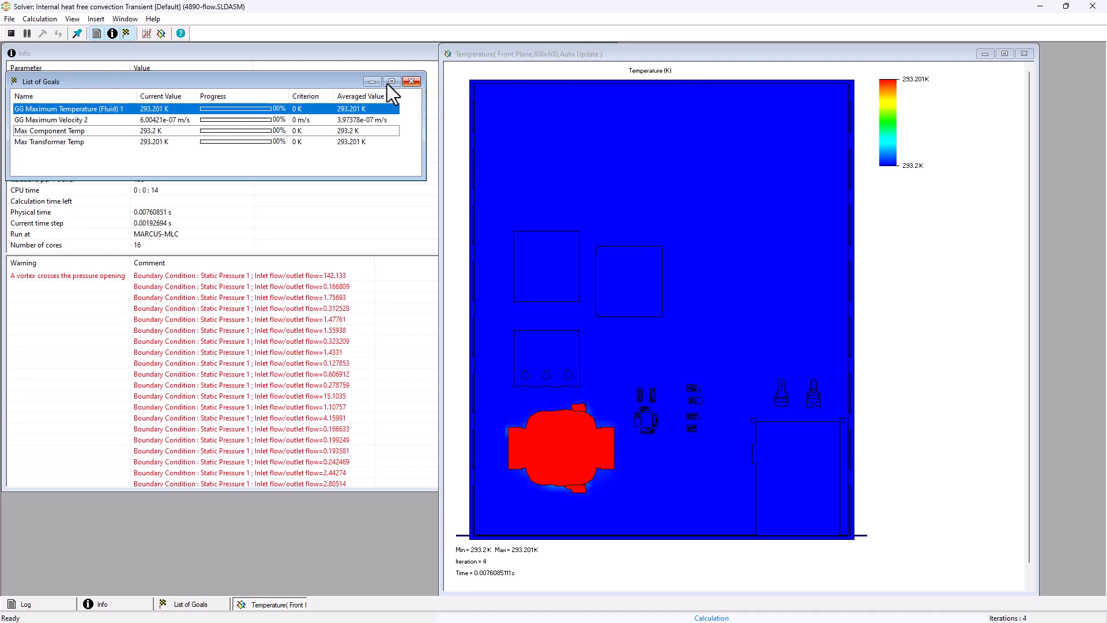
pyautogui.moveTo(329, 77); pyautogui.dragTo(334, 489)
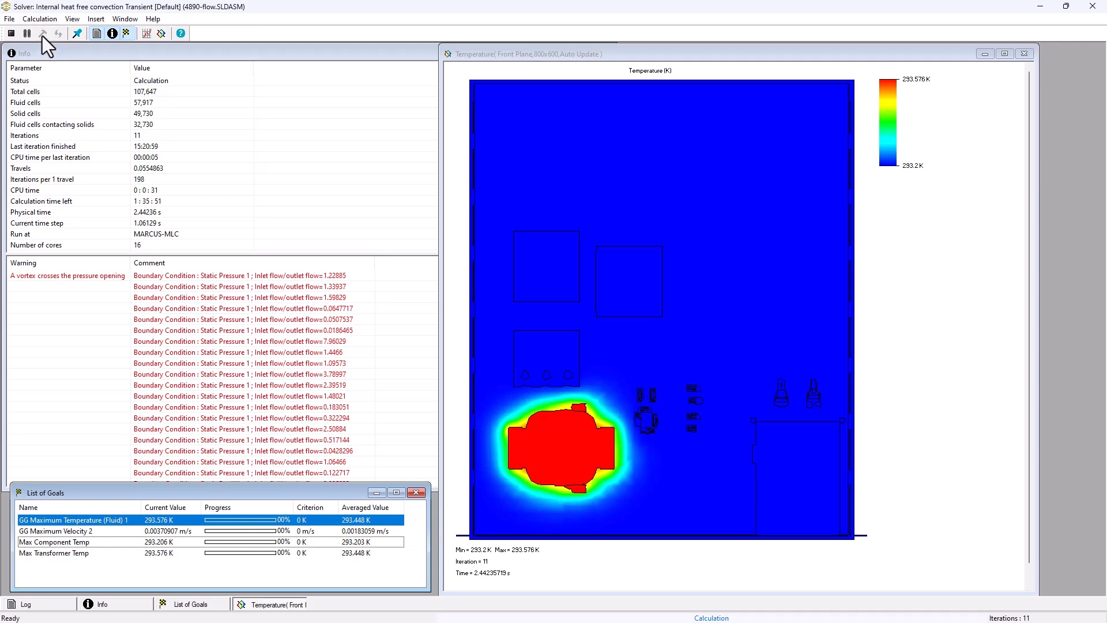
# Step: Review the refinement and solving settings, including flow freezing, in the running solver's calculation control options without changing them
pyautogui.click(40, 18)
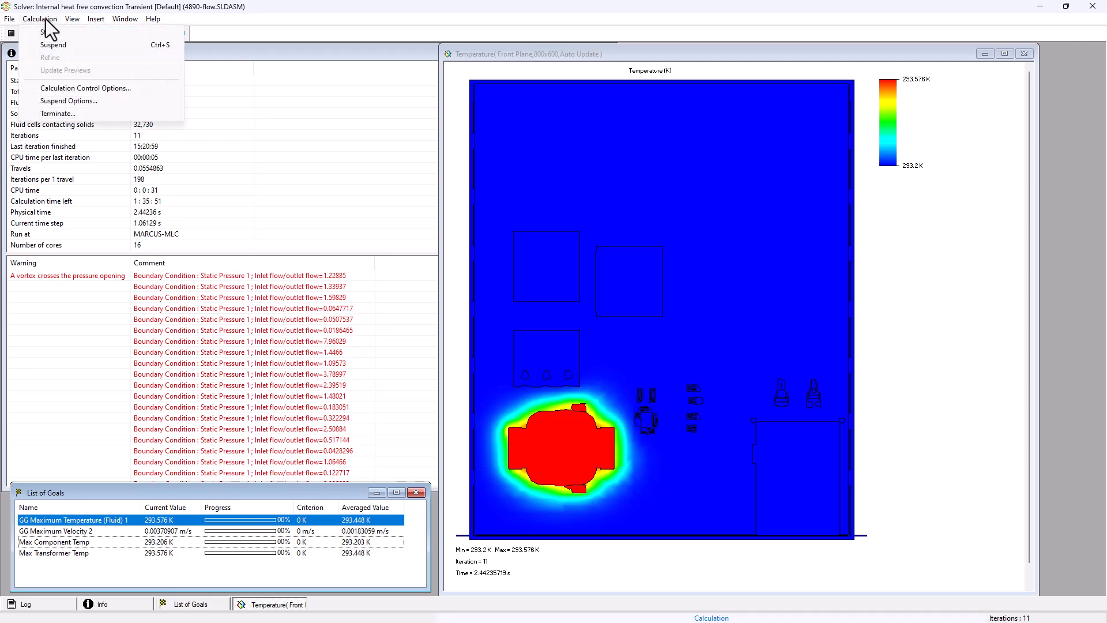
pyautogui.click(58, 88)
pyautogui.moveTo(483, 209); pyautogui.dragTo(210, 153)
pyautogui.click(219, 179)
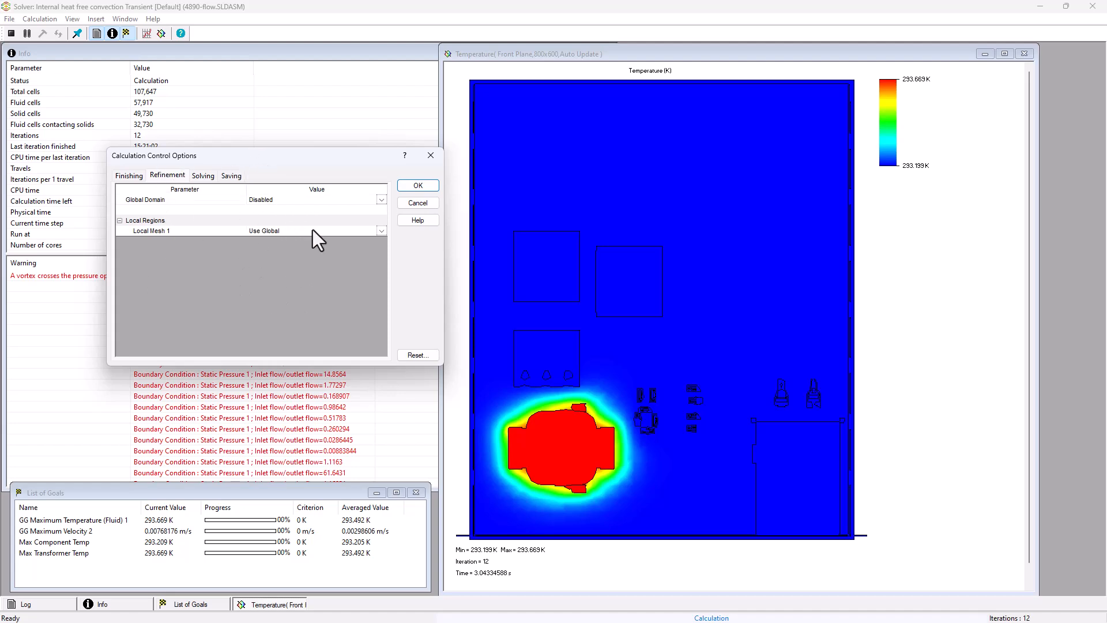
pyautogui.click(206, 177)
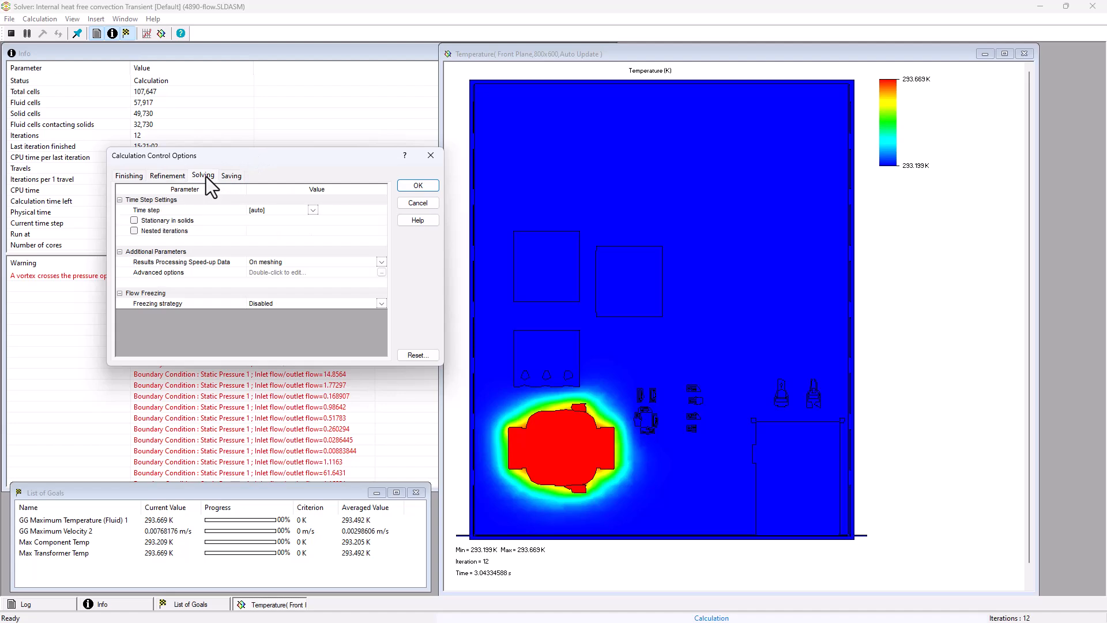
pyautogui.moveTo(220, 154); pyautogui.dragTo(224, 113)
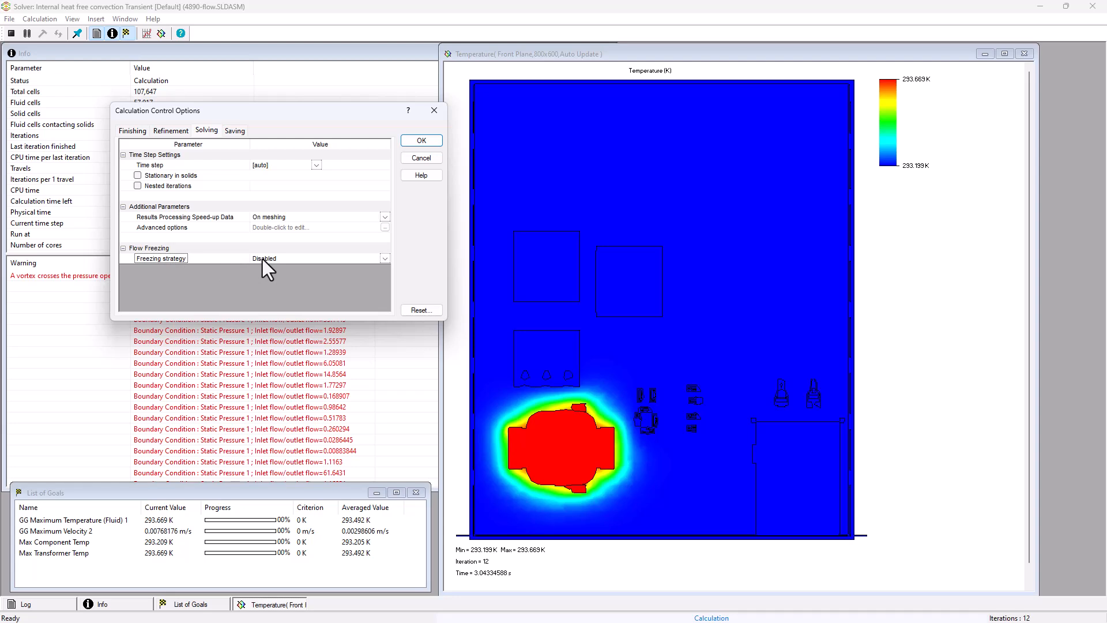
pyautogui.click(416, 158)
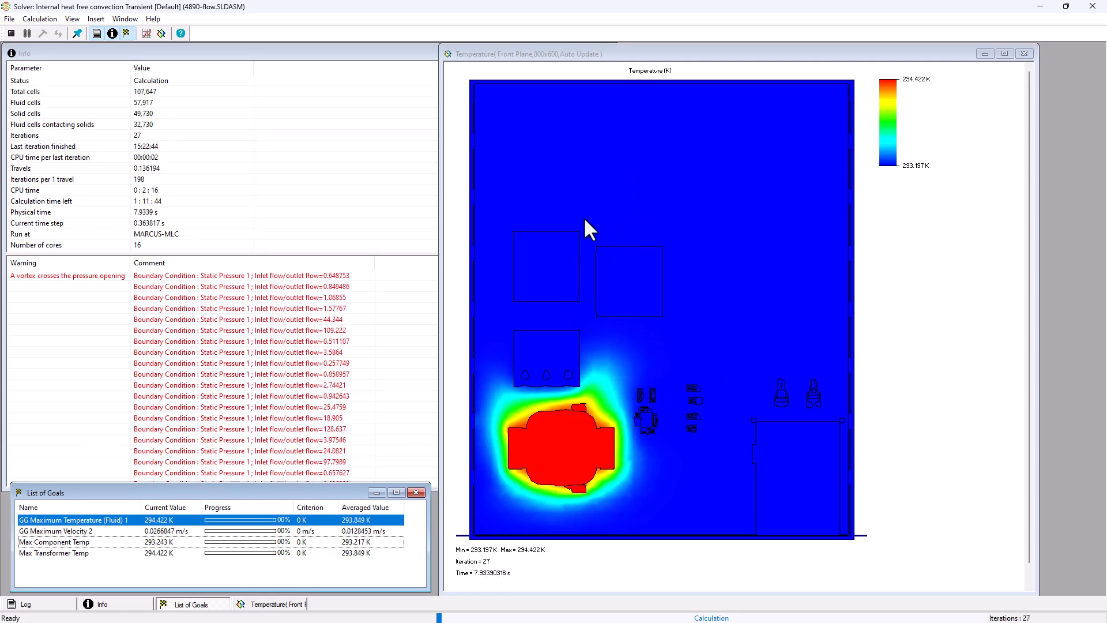
# Step: Reposition the solver's goals list beneath the calculation info and bring the Info window to the front
pyautogui.moveTo(283, 489); pyautogui.dragTo(309, 93)
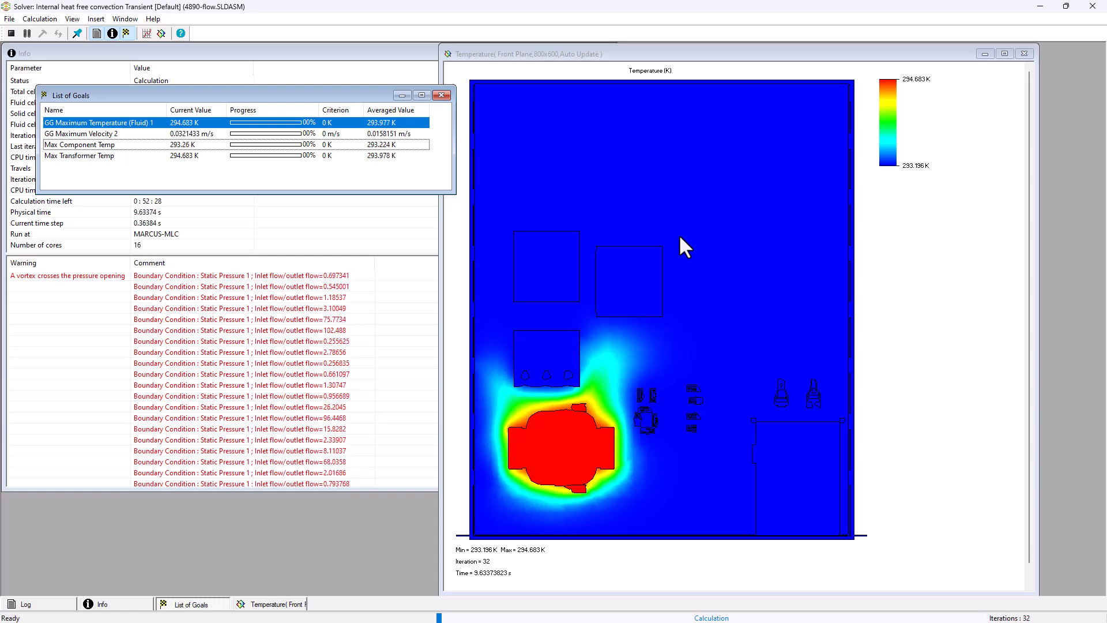
pyautogui.moveTo(290, 96); pyautogui.dragTo(267, 116)
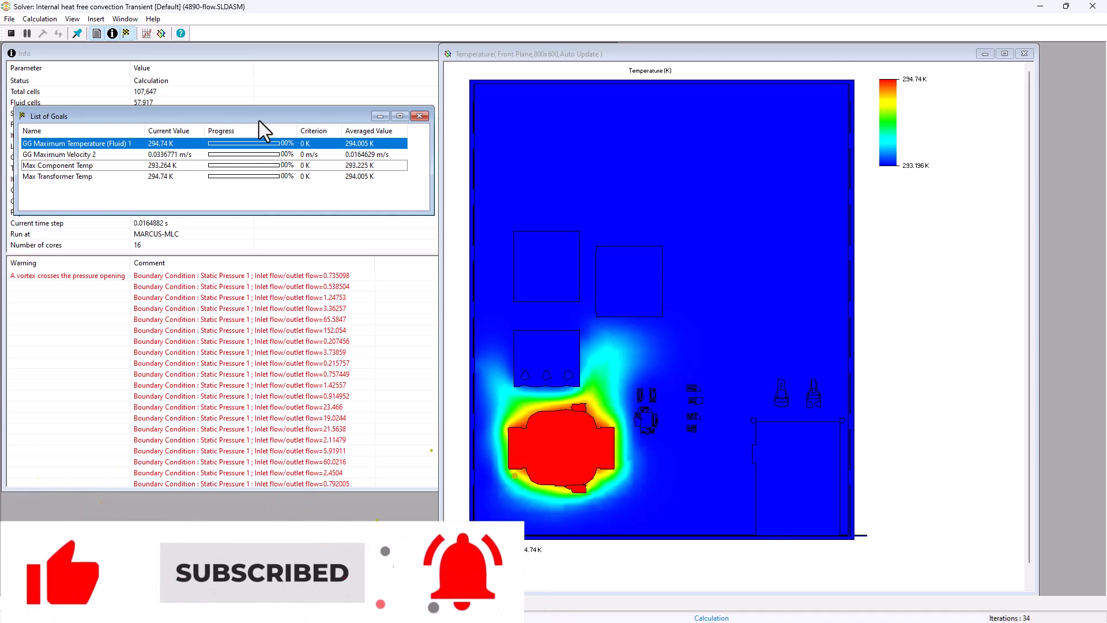
pyautogui.moveTo(258, 119); pyautogui.dragTo(259, 495)
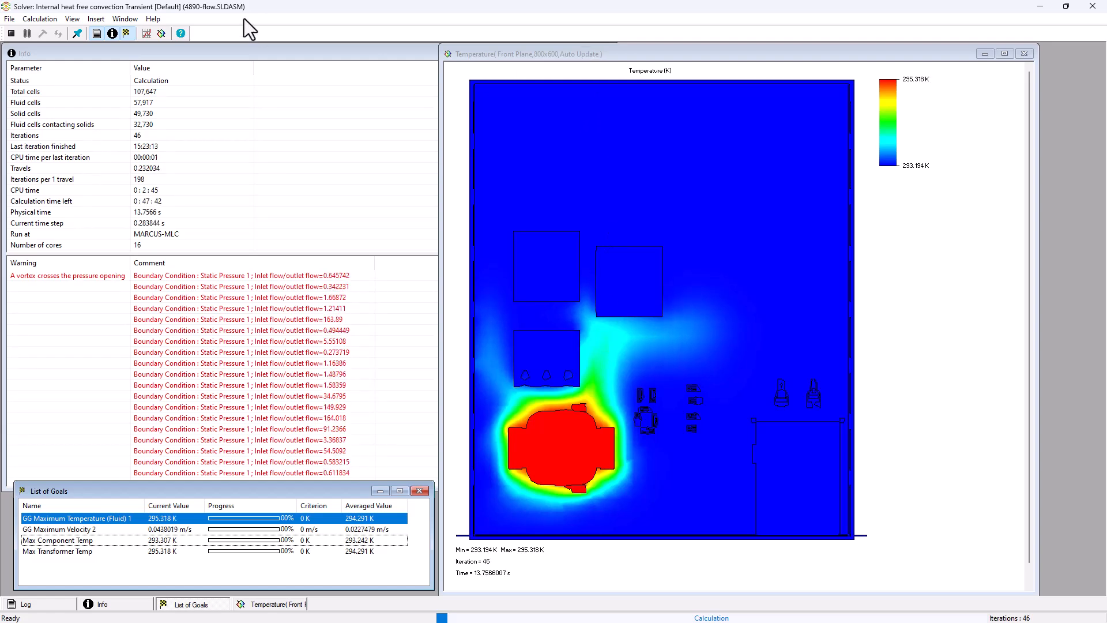
pyautogui.click(245, 44)
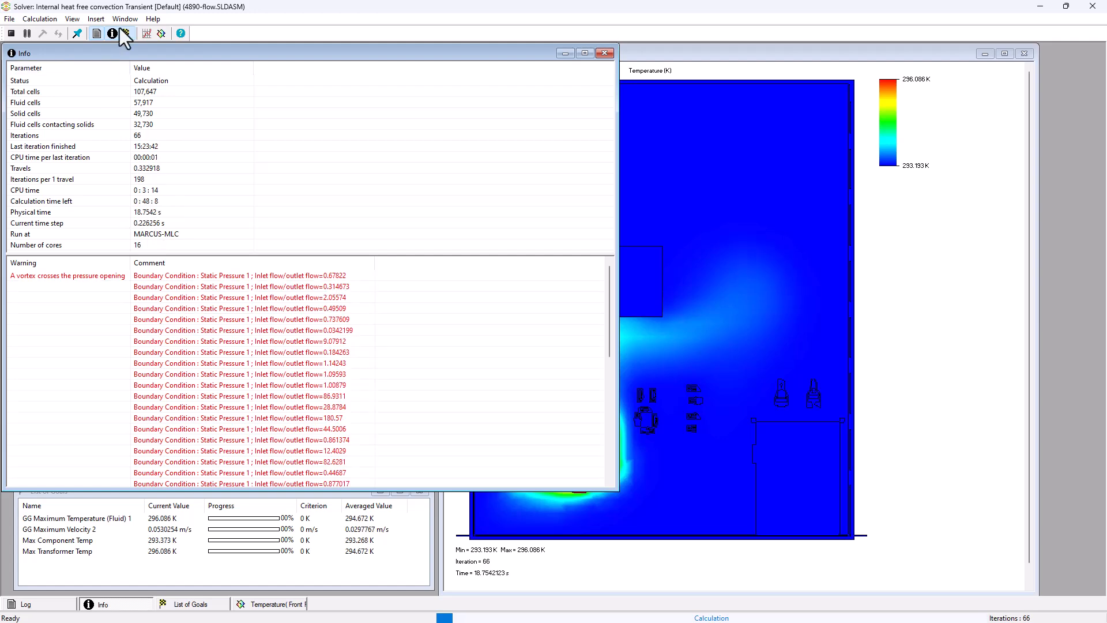
# Step: Set the running calculation's flow freezing strategy to Periodic, accept the control options, and bring the temperature preview to the front
pyautogui.click(52, 19)
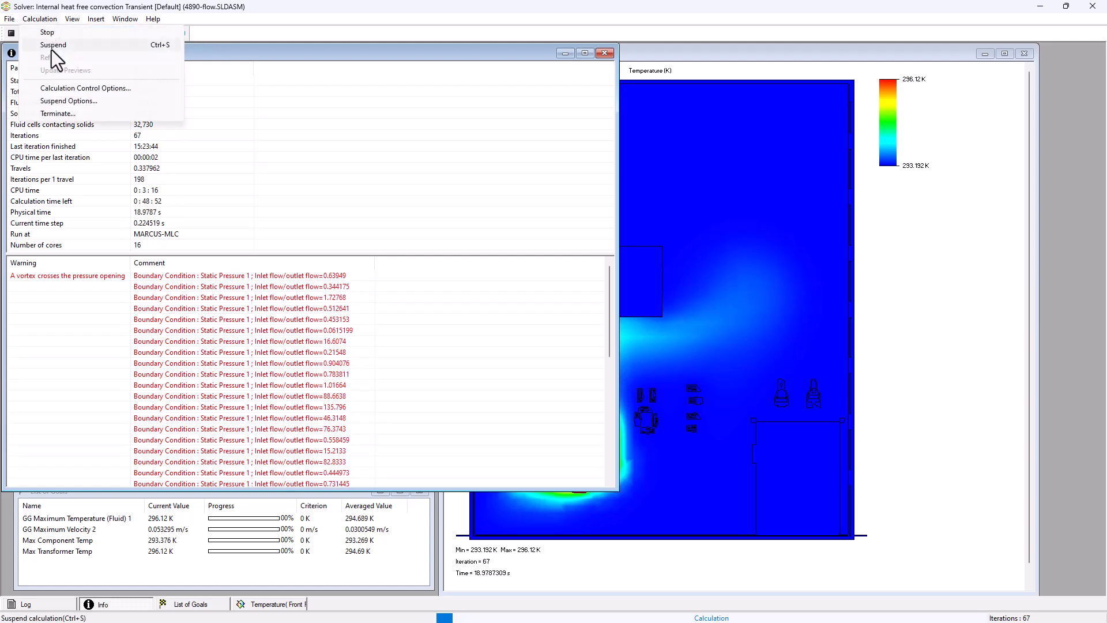
pyautogui.click(64, 87)
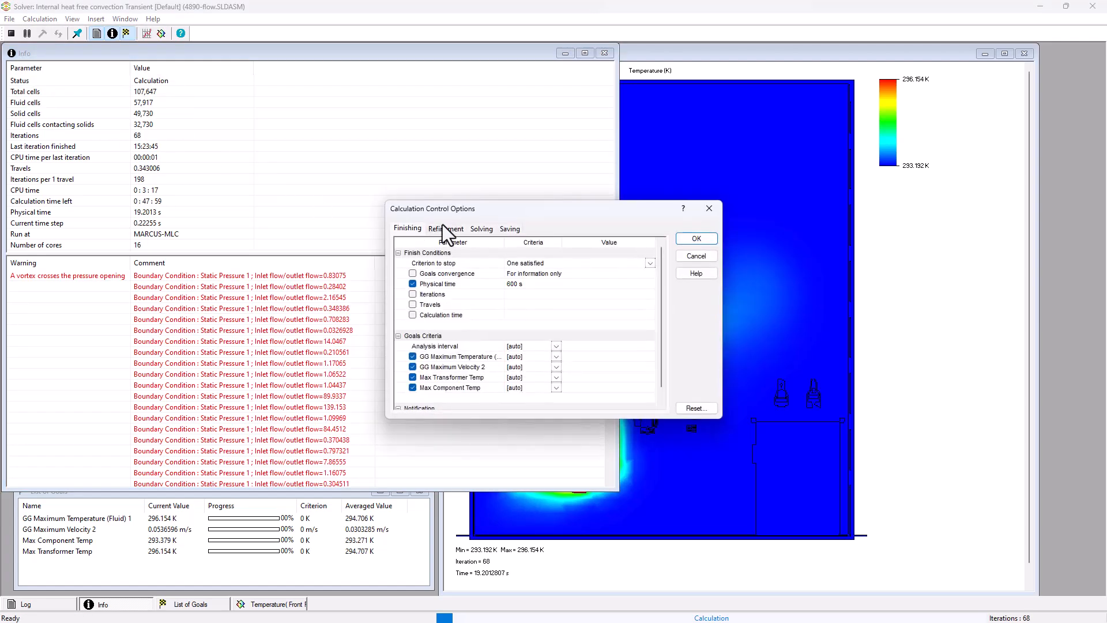
pyautogui.click(438, 231)
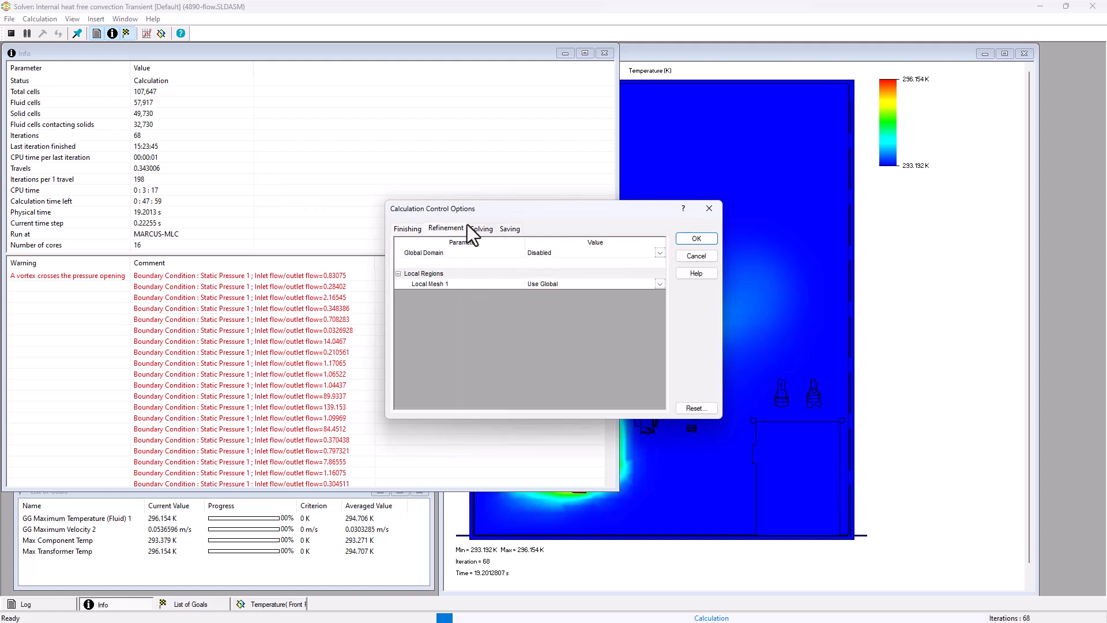
pyautogui.click(483, 228)
pyautogui.click(552, 357)
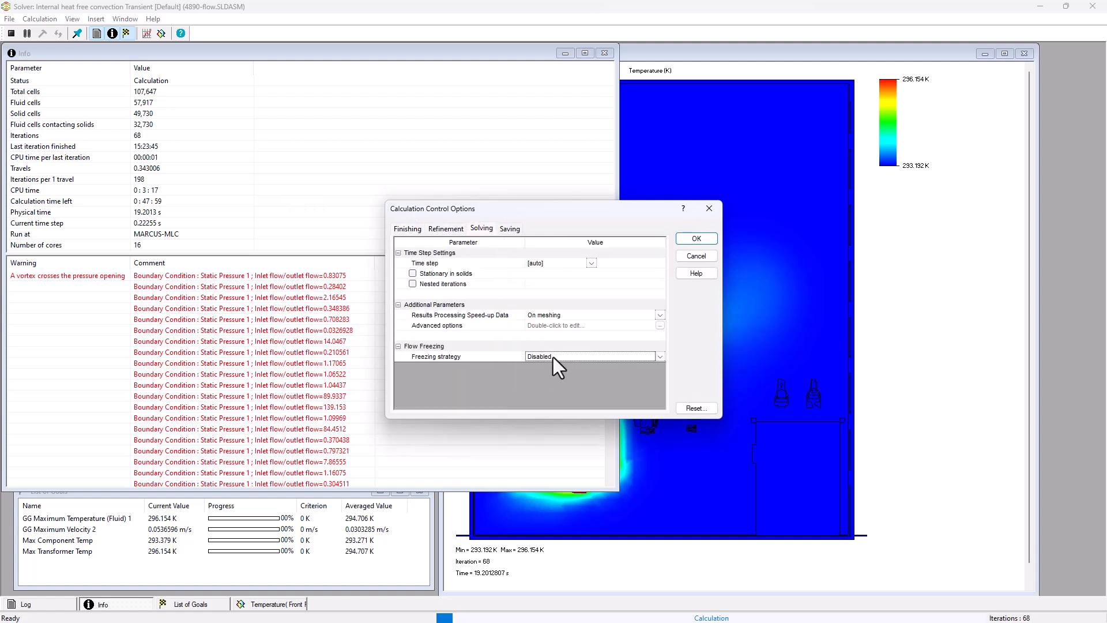
pyautogui.click(660, 356)
pyautogui.click(602, 377)
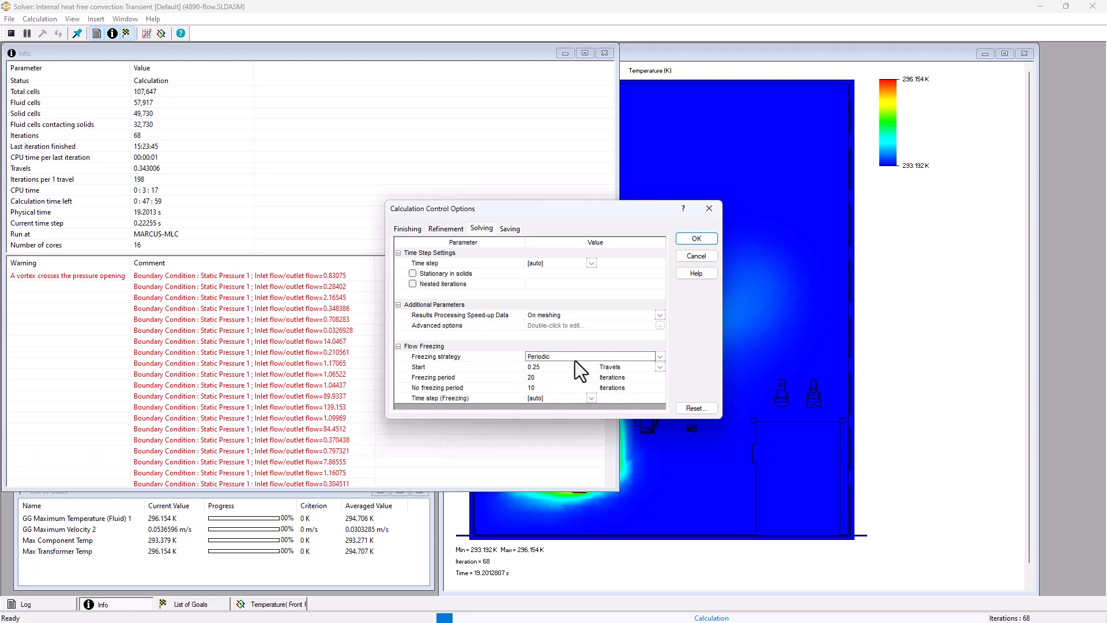
pyautogui.click(692, 240)
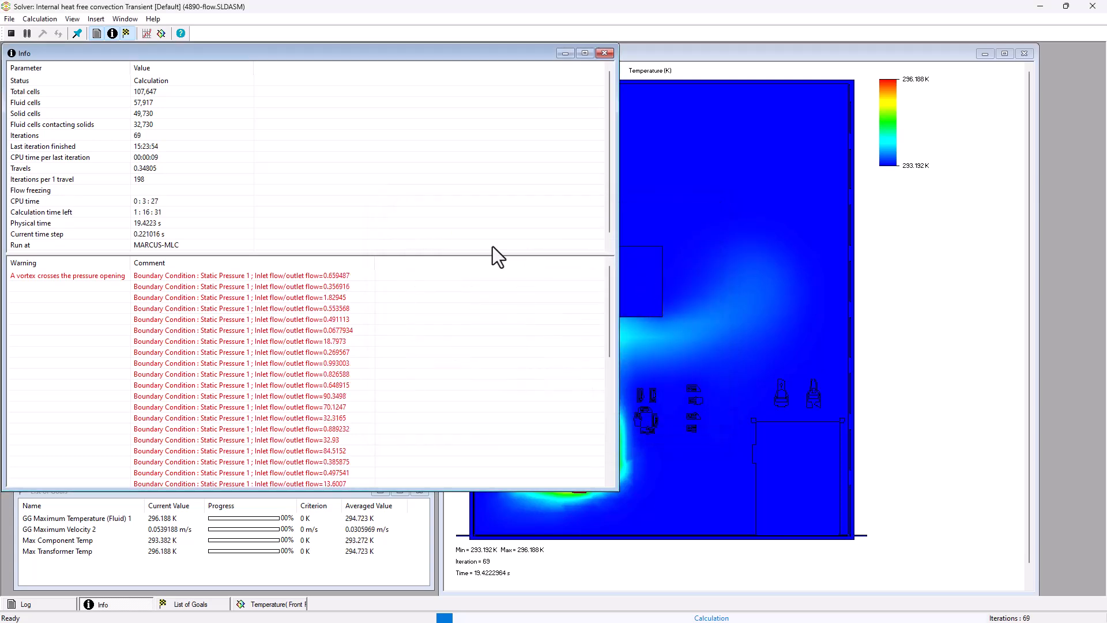
pyautogui.click(706, 57)
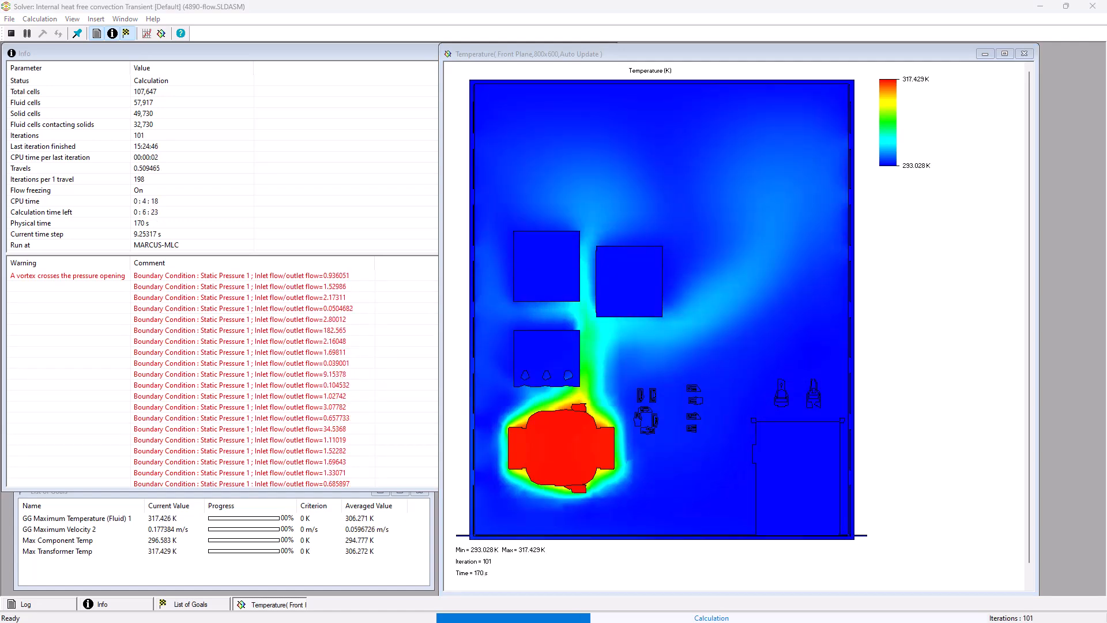
# Step: Bring the Flow Tips folder window over the solver and examine the steady project's result files in folder 1
pyautogui.moveTo(1106, 141); pyautogui.dragTo(383, 130)
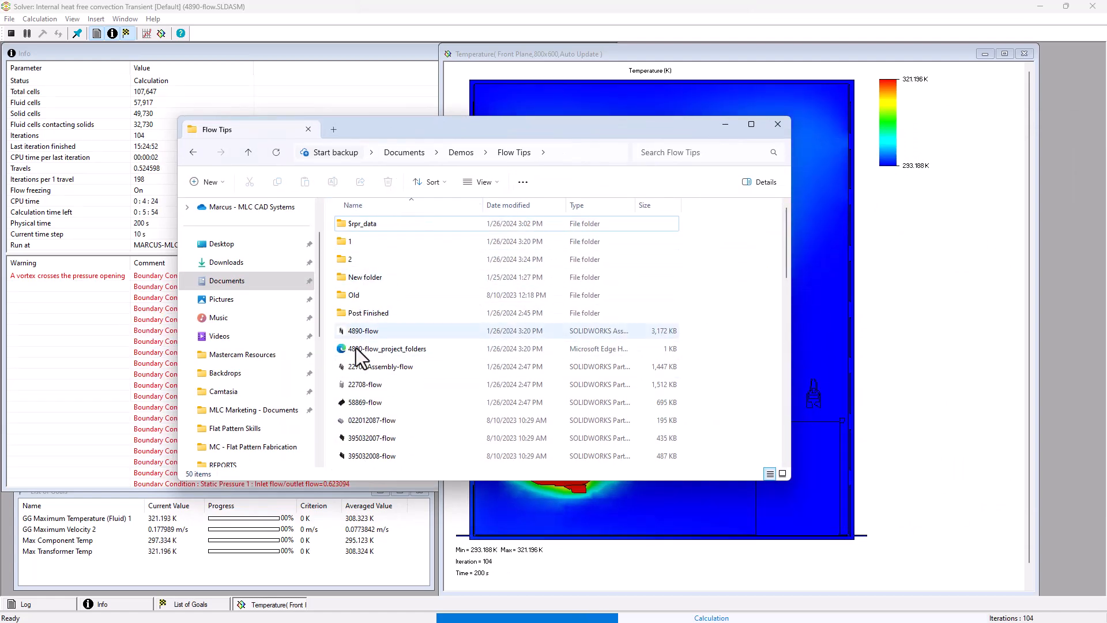
pyautogui.click(358, 243)
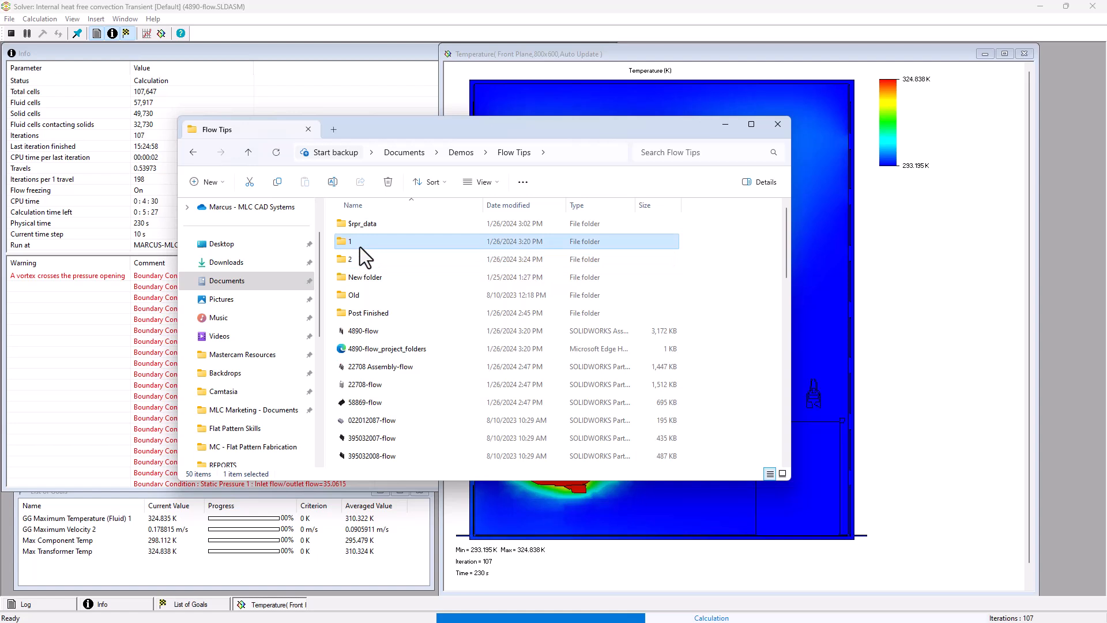
pyautogui.moveTo(341, 242)
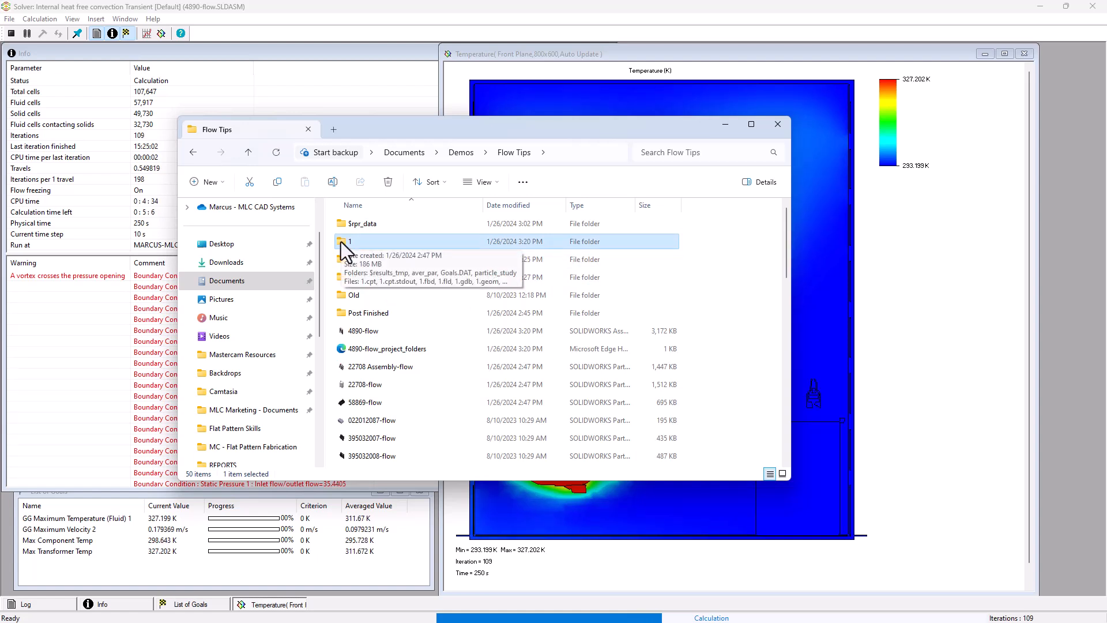
pyautogui.doubleClick(341, 241)
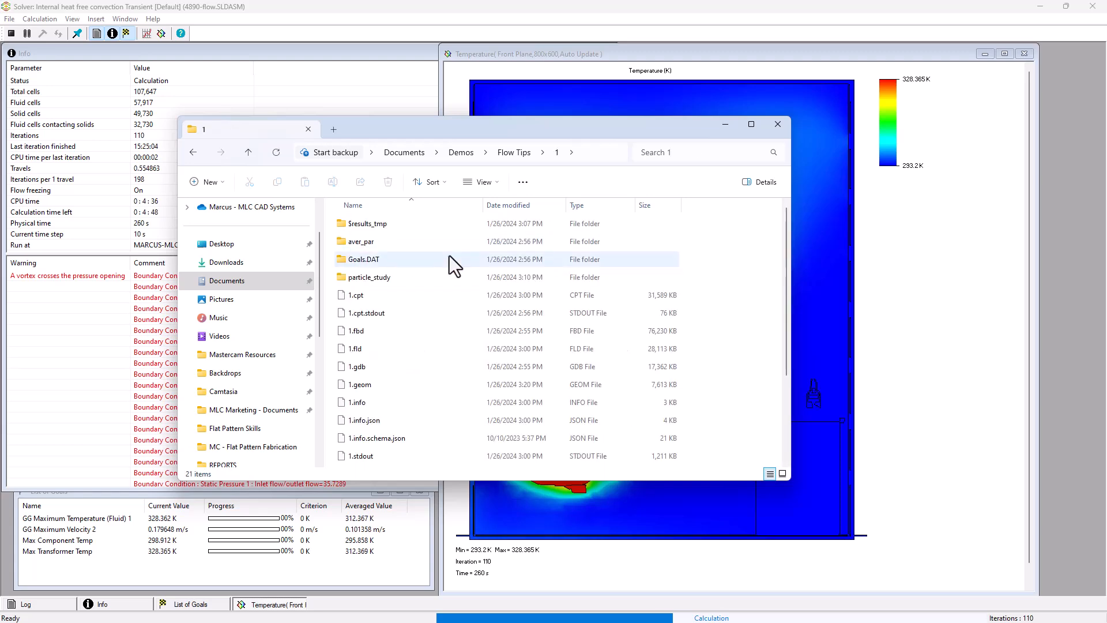
pyautogui.click(372, 351)
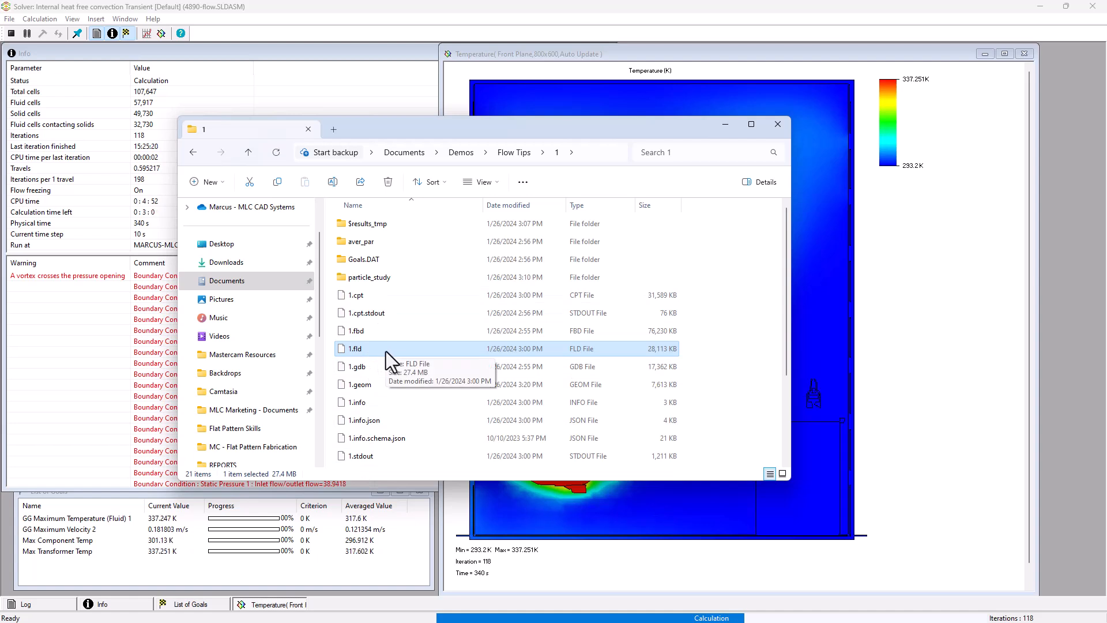
pyautogui.scroll(-3, 385, 351)
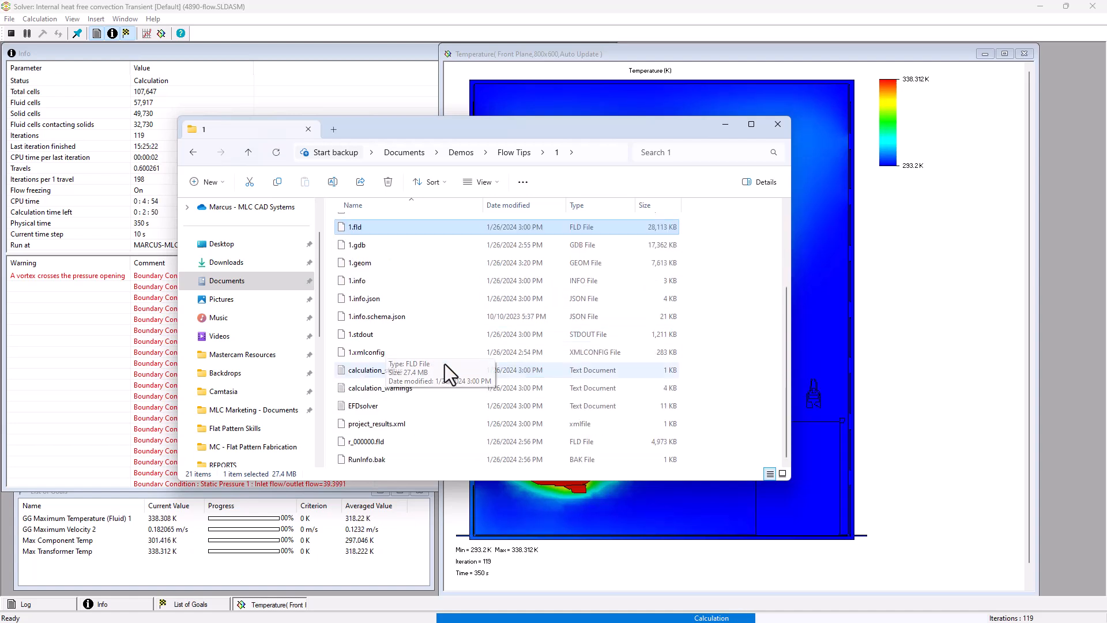
pyautogui.scroll(3, 497, 369)
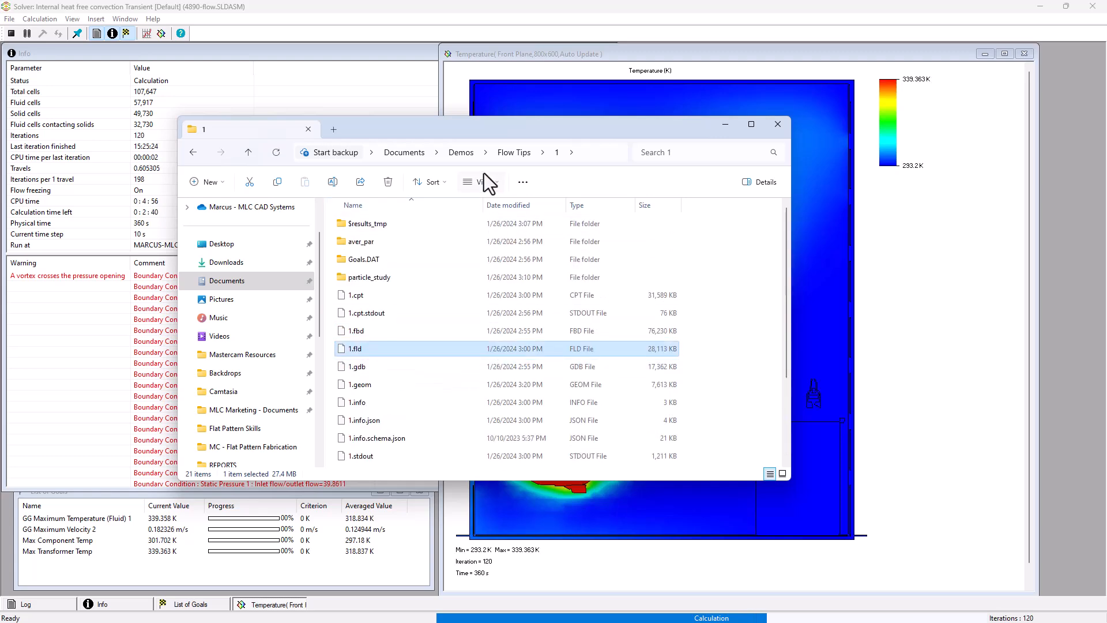
# Step: Examine the periodically saved FLD result files of the transient project in folder 2, and minimize the file window
pyautogui.click(510, 153)
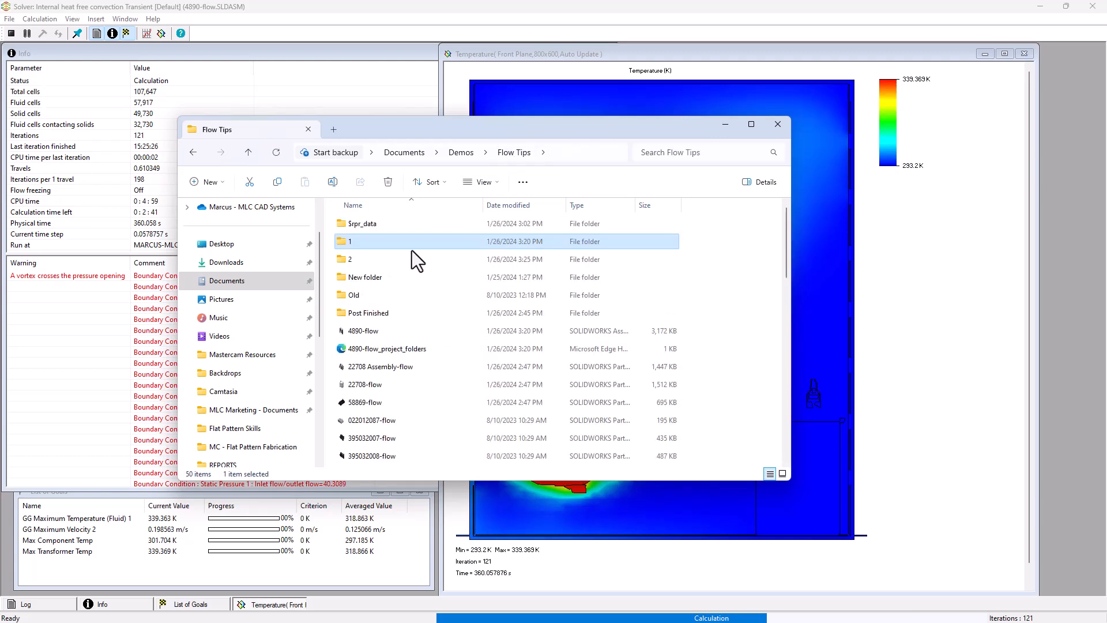
pyautogui.click(341, 262)
pyautogui.doubleClick(342, 262)
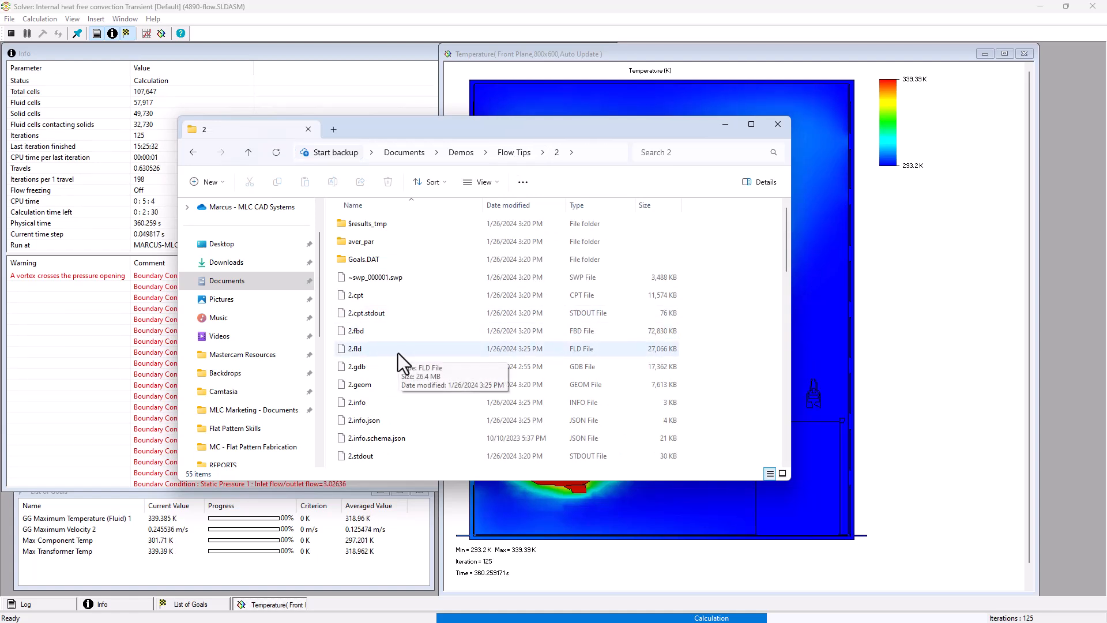
pyautogui.scroll(-12, 398, 353)
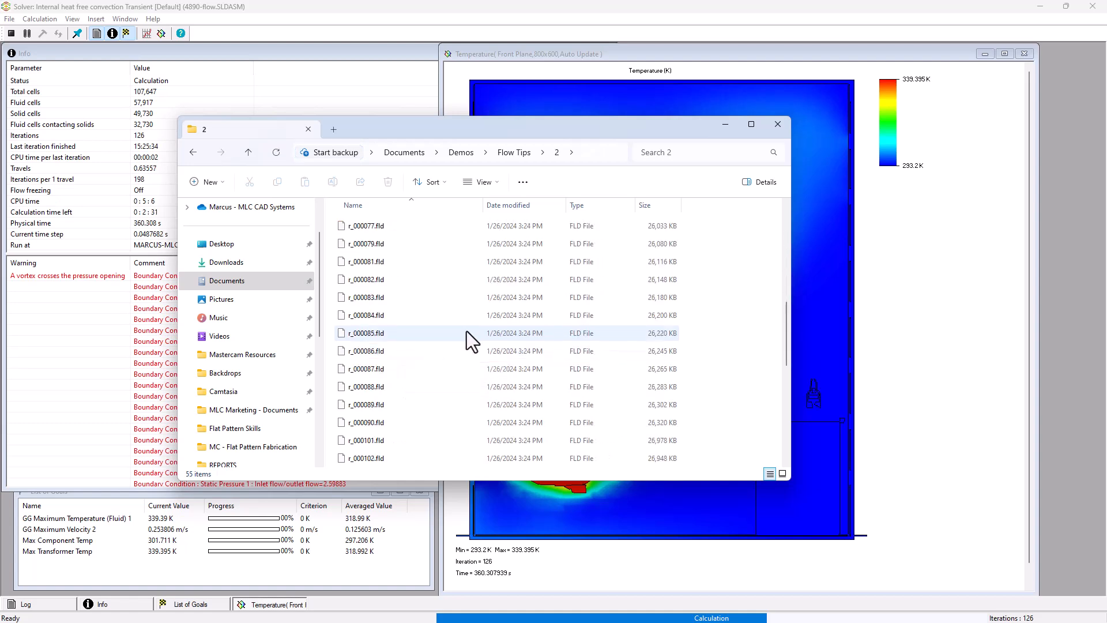
pyautogui.scroll(-2, 443, 342)
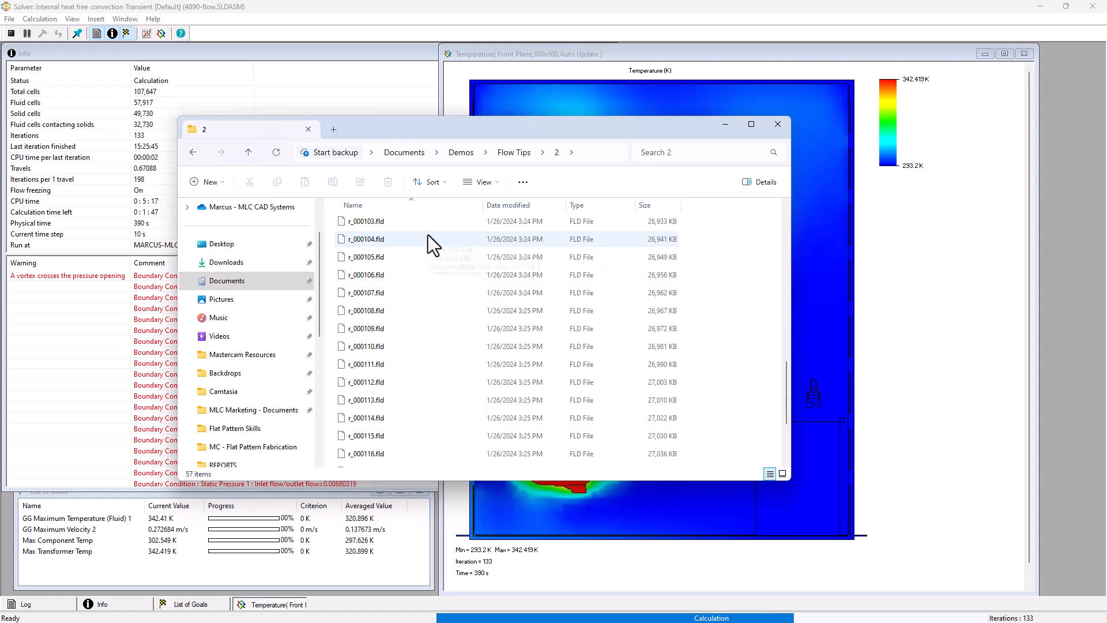
pyautogui.scroll(8, 440, 288)
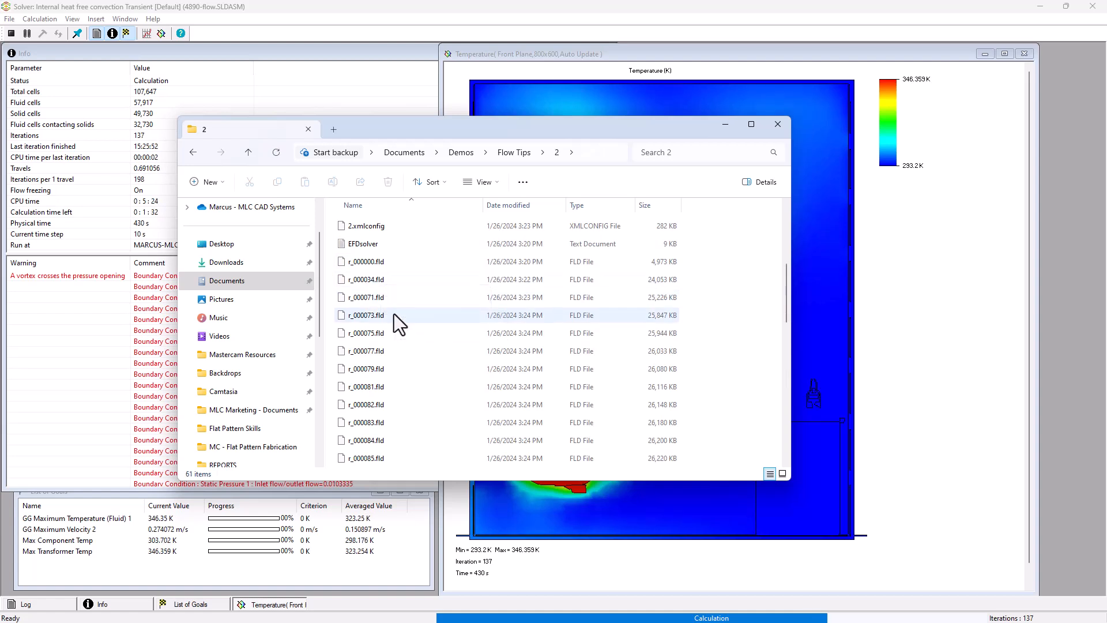
pyautogui.scroll(-10, 399, 406)
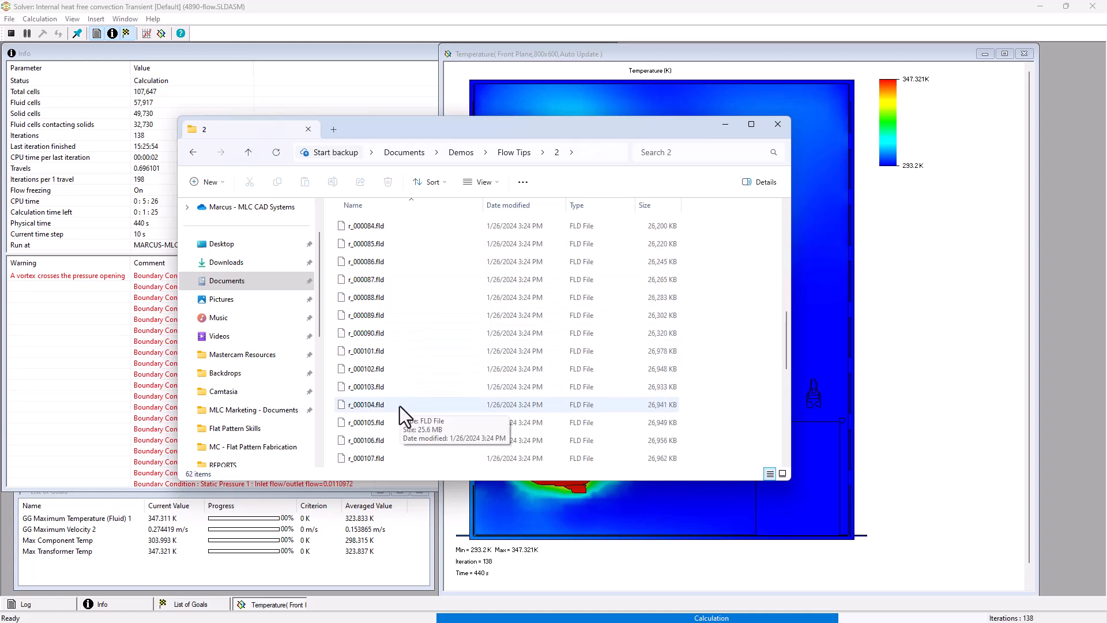
pyautogui.scroll(-5, 427, 346)
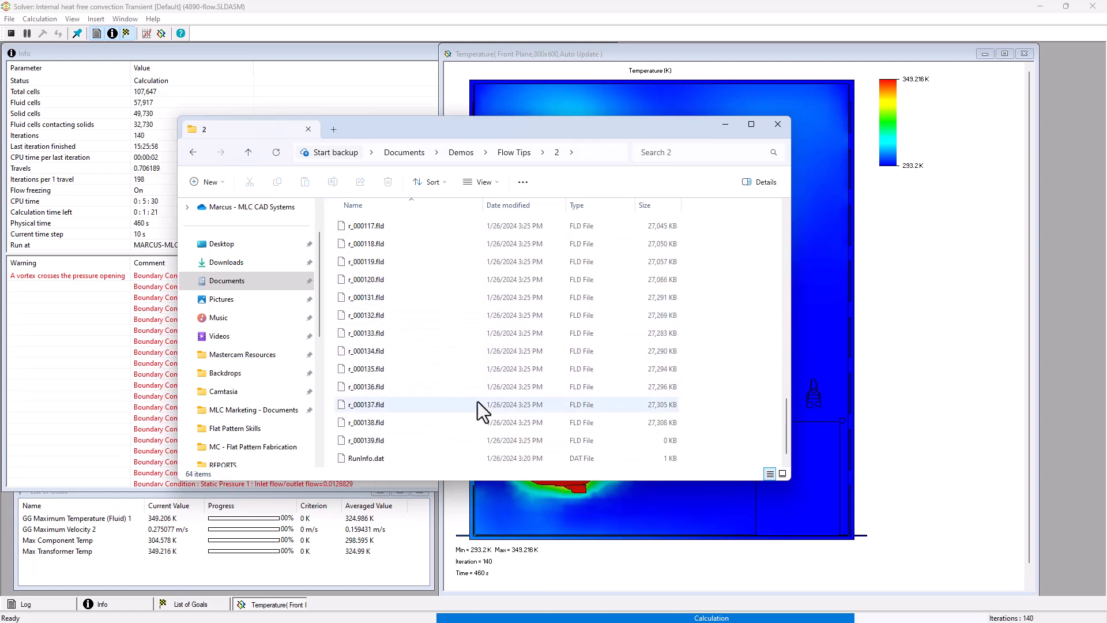
pyautogui.scroll(-1, 467, 344)
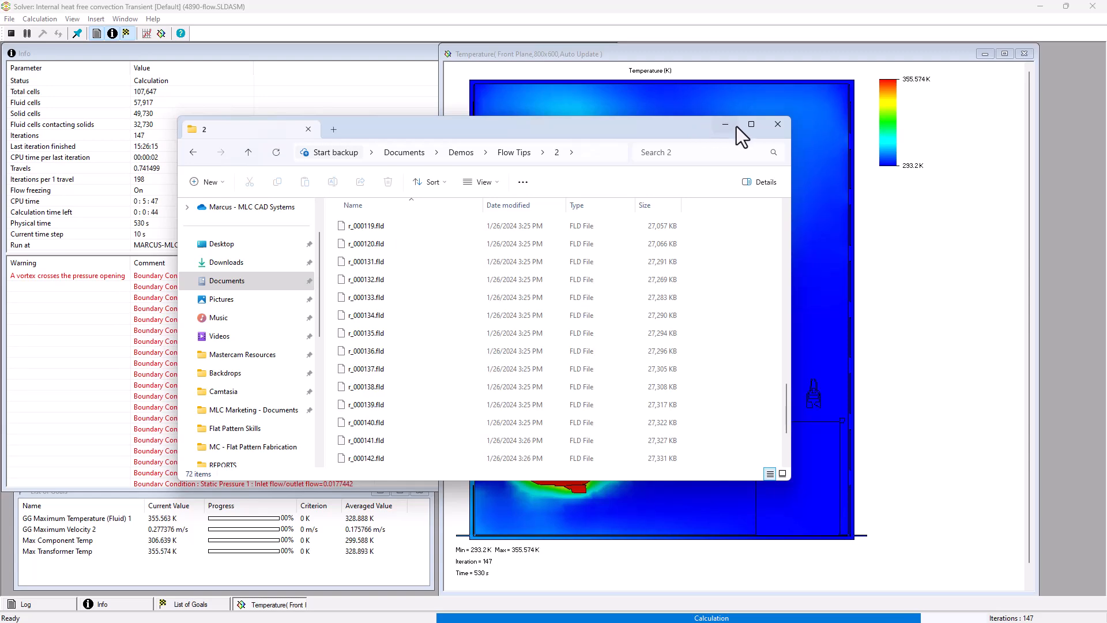
pyautogui.click(725, 125)
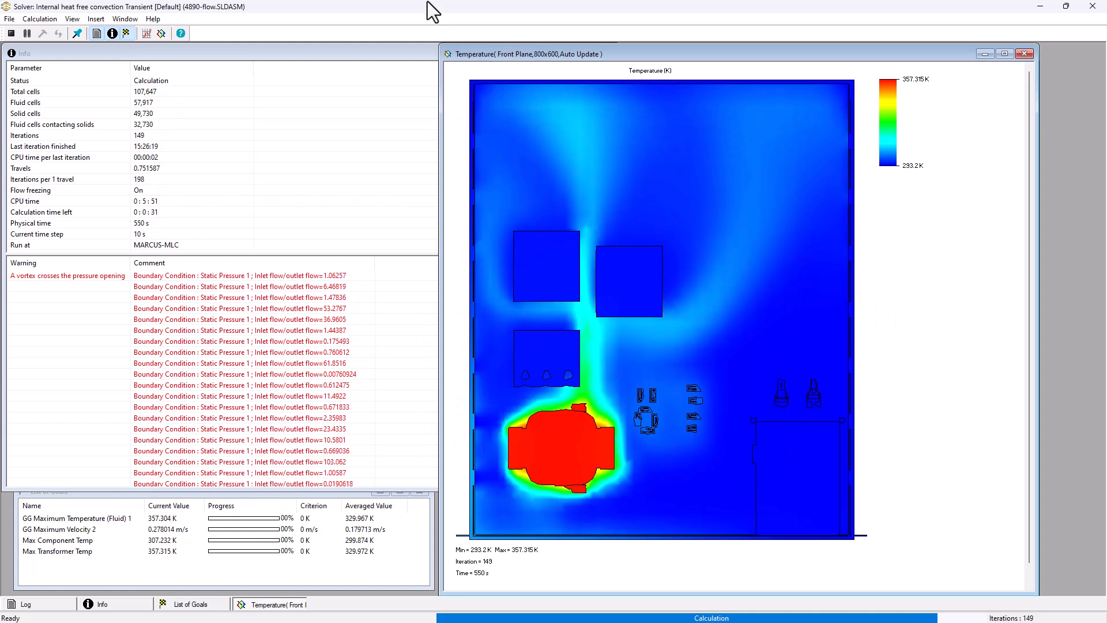
# Step: Stop the transient calculation with its results saved, and check the run settings for continuing it without starting a run
pyautogui.click(11, 34)
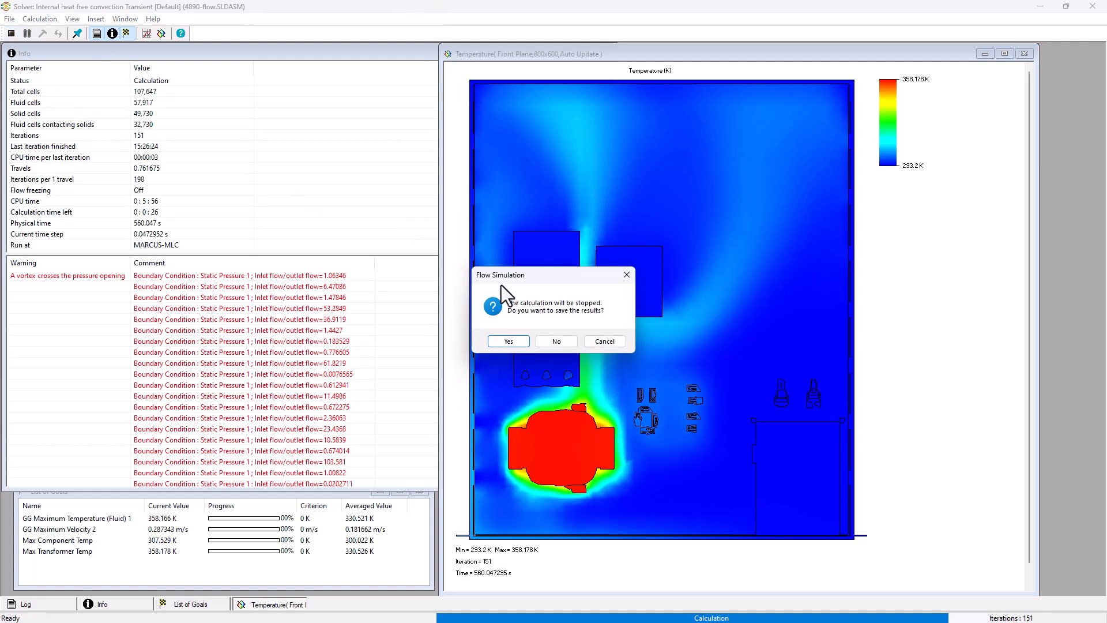
pyautogui.click(515, 342)
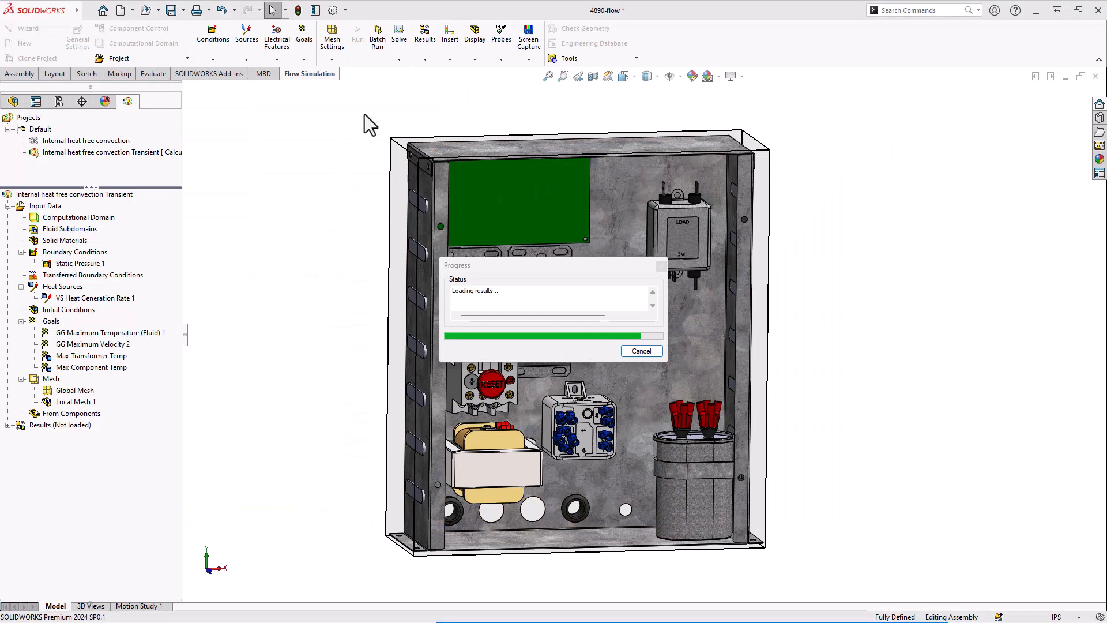
pyautogui.click(357, 34)
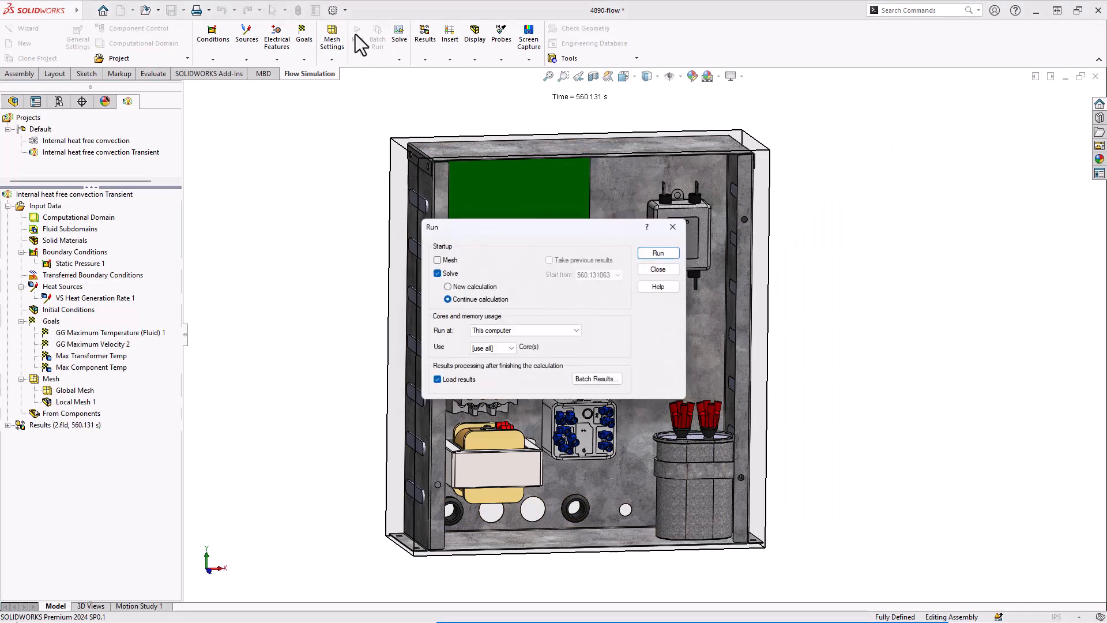
pyautogui.click(657, 269)
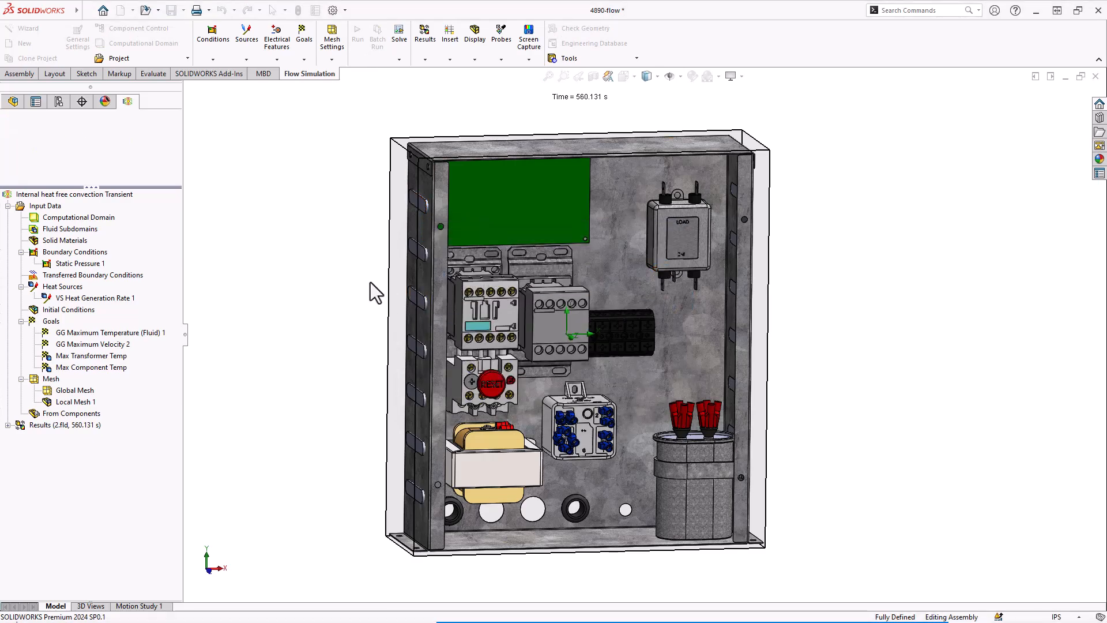
# Step: Expand the transient project's results and show Cut Plot 1 on the cabinet
pyautogui.moveTo(373, 201); pyautogui.dragTo(350, 215, button='middle')
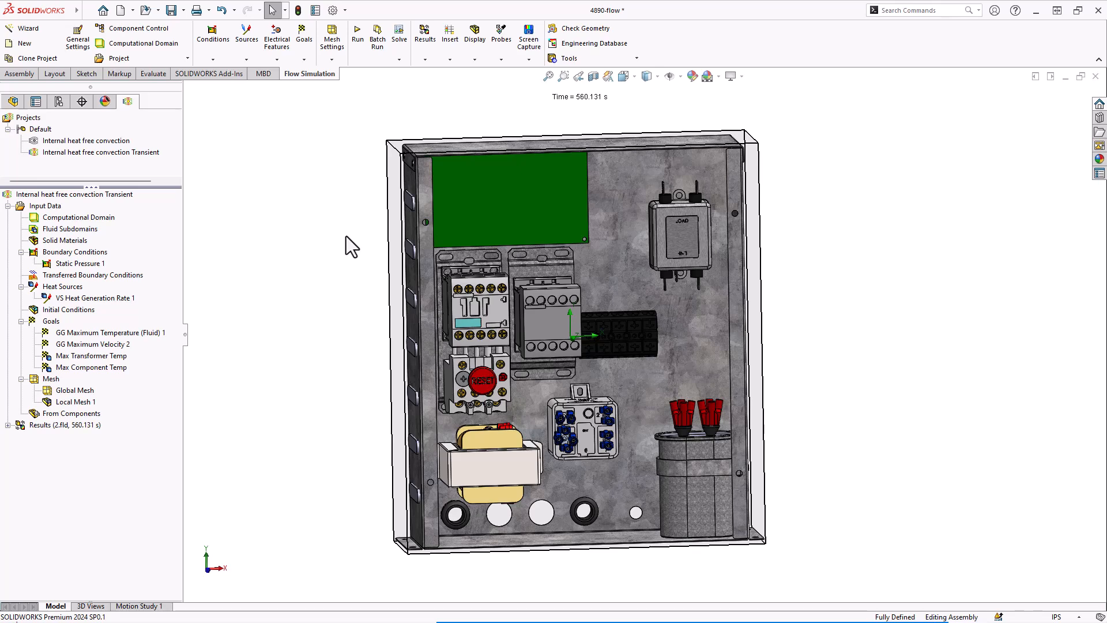
pyautogui.moveTo(324, 277); pyautogui.dragTo(314, 289, button='middle')
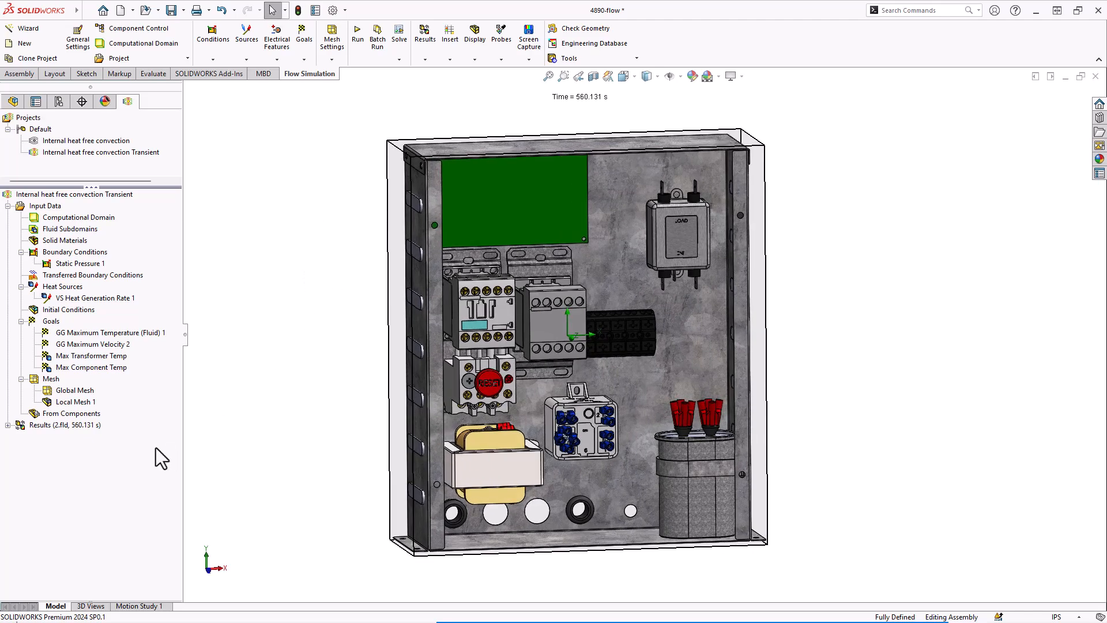
pyautogui.click(8, 425)
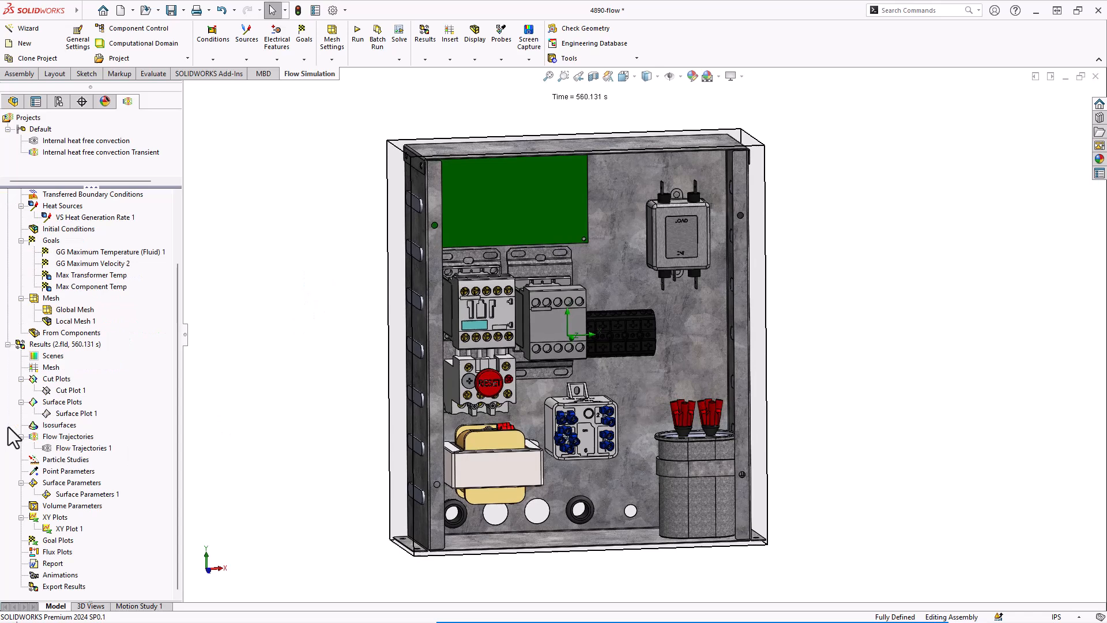
pyautogui.rightClick(70, 390)
pyautogui.click(104, 425)
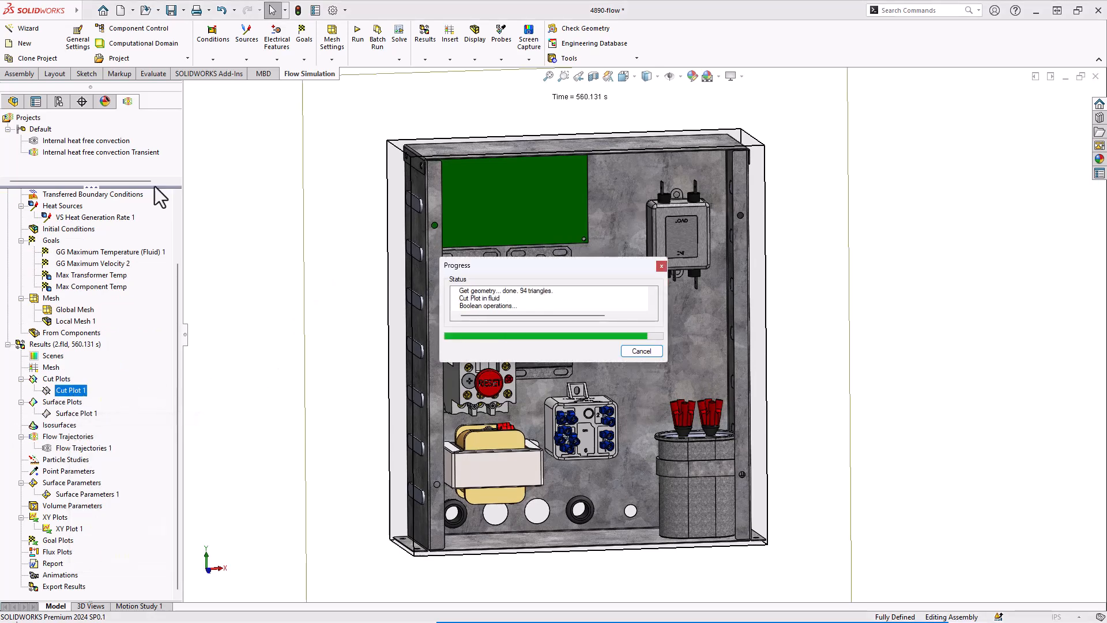
pyautogui.click(244, 315)
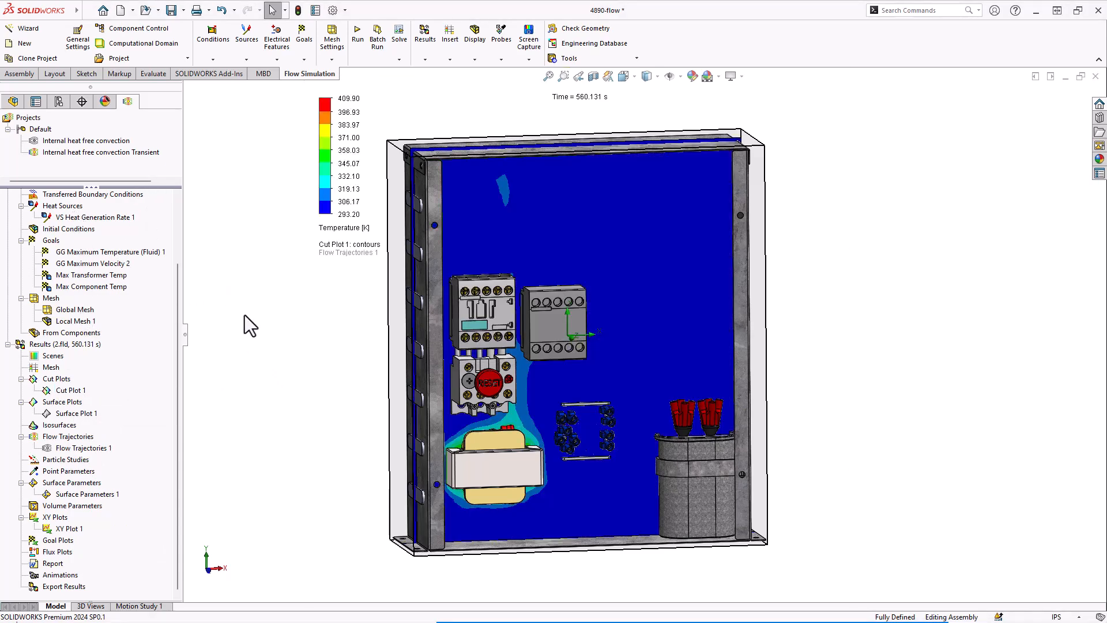
# Step: Display the cabinet assembly in wireframe and move the temperature legend farther away from the model
pyautogui.click(657, 77)
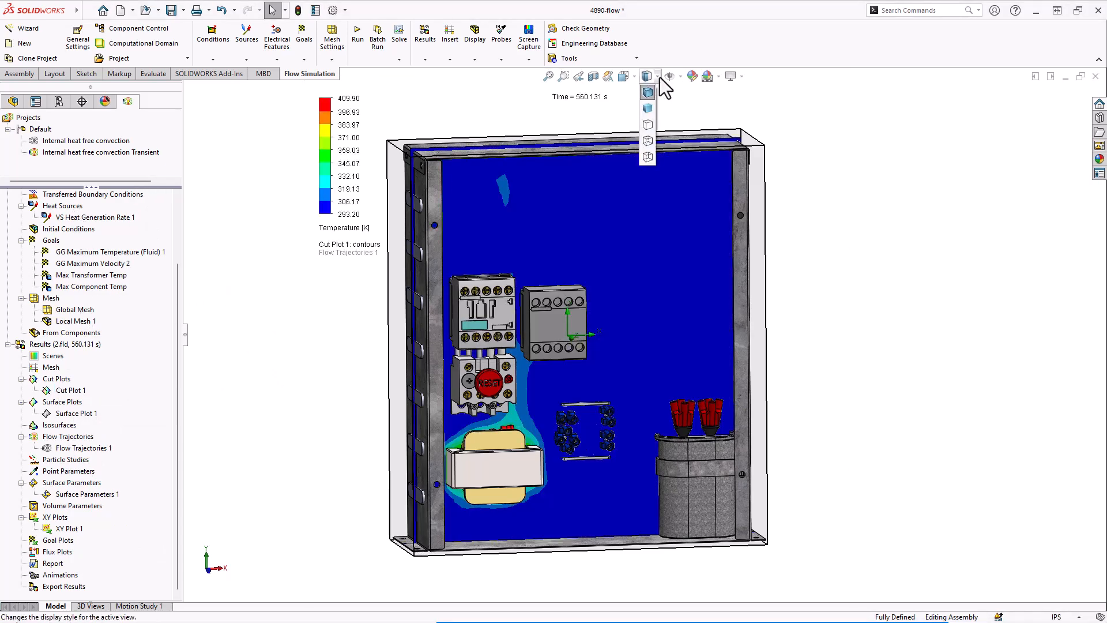
pyautogui.click(646, 153)
pyautogui.moveTo(884, 283); pyautogui.dragTo(878, 271, button='middle')
pyautogui.moveTo(420, 416); pyautogui.dragTo(508, 415, button='middle')
pyautogui.moveTo(320, 178); pyautogui.dragTo(226, 184)
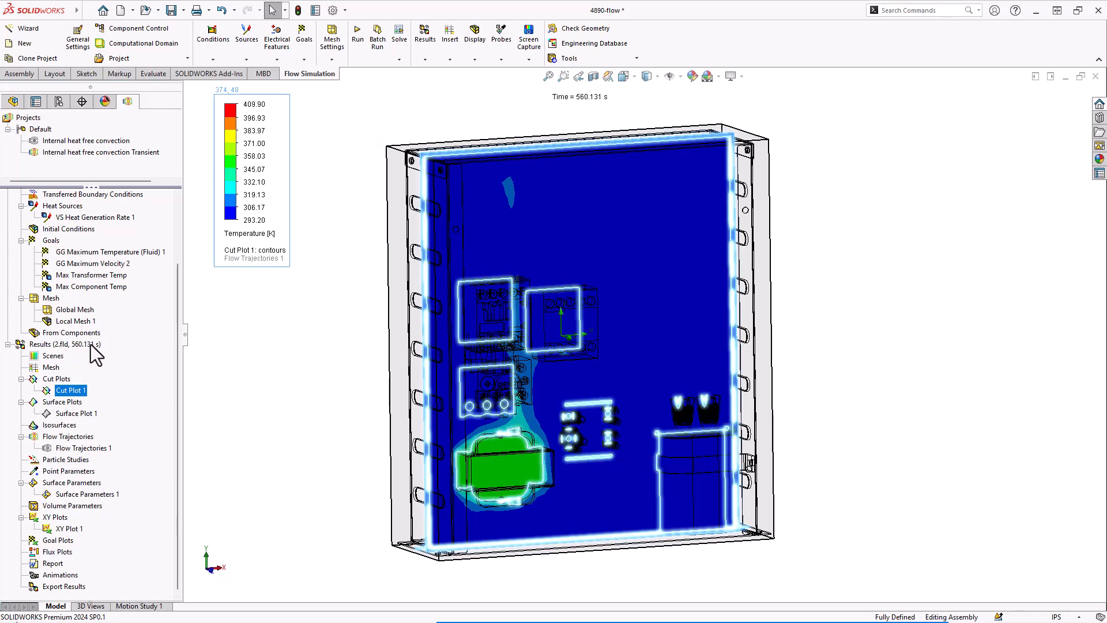
pyautogui.click(326, 408)
pyautogui.moveTo(351, 410); pyautogui.dragTo(301, 388, button='middle')
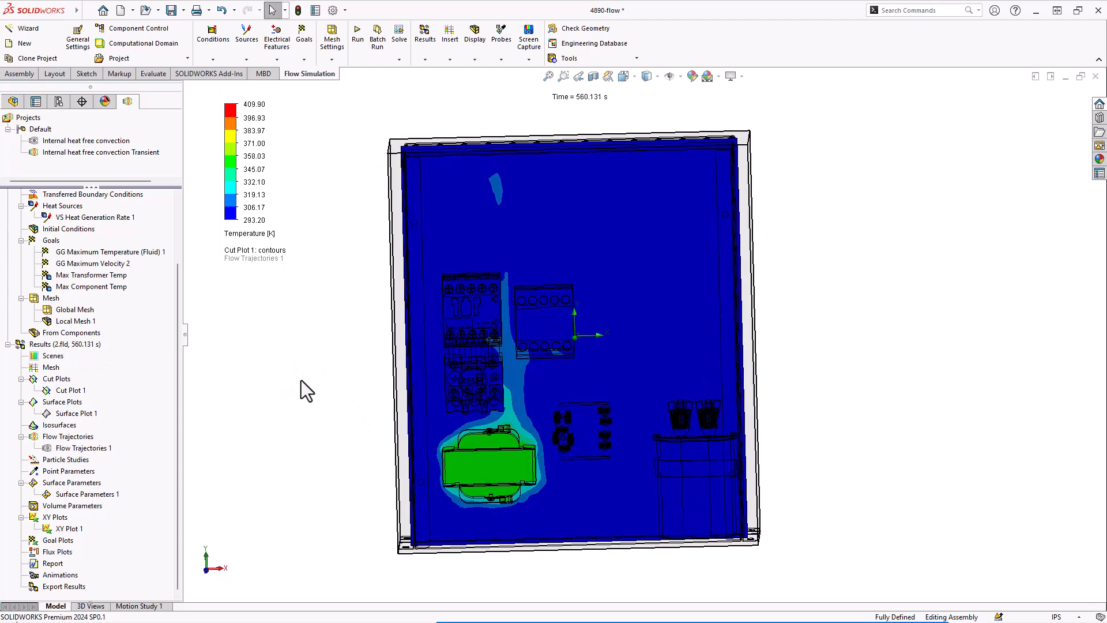
# Step: Lower the temperature legend's maximum in stages to about 349.8 K, 326.88 K and 308.35 K
pyautogui.click(245, 105)
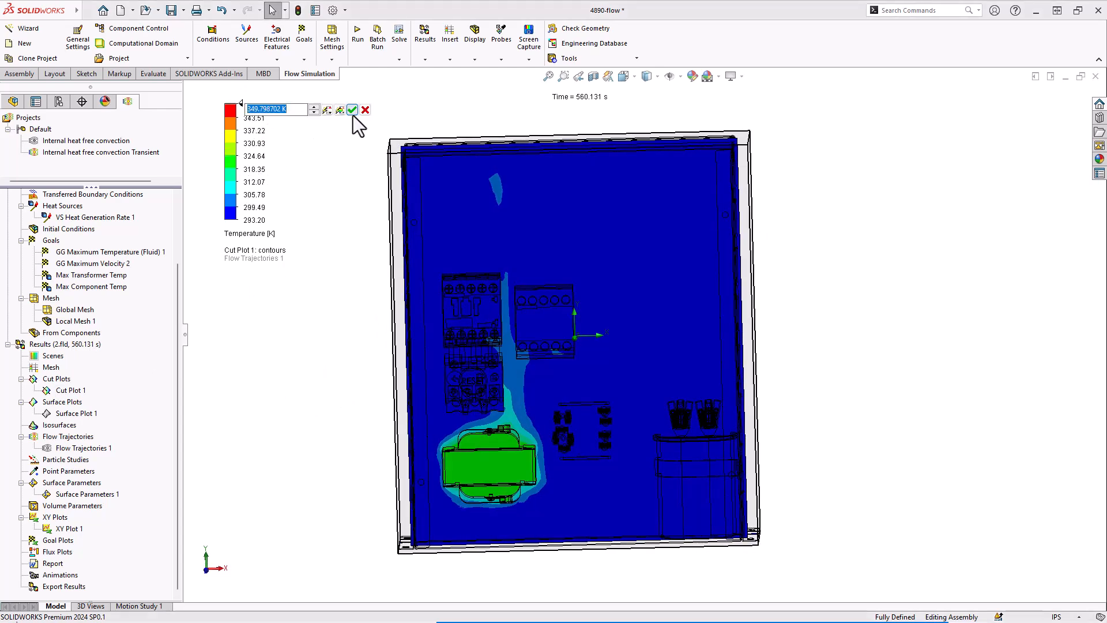
pyautogui.click(351, 110)
pyautogui.moveTo(241, 103); pyautogui.dragTo(239, 143)
pyautogui.click(351, 111)
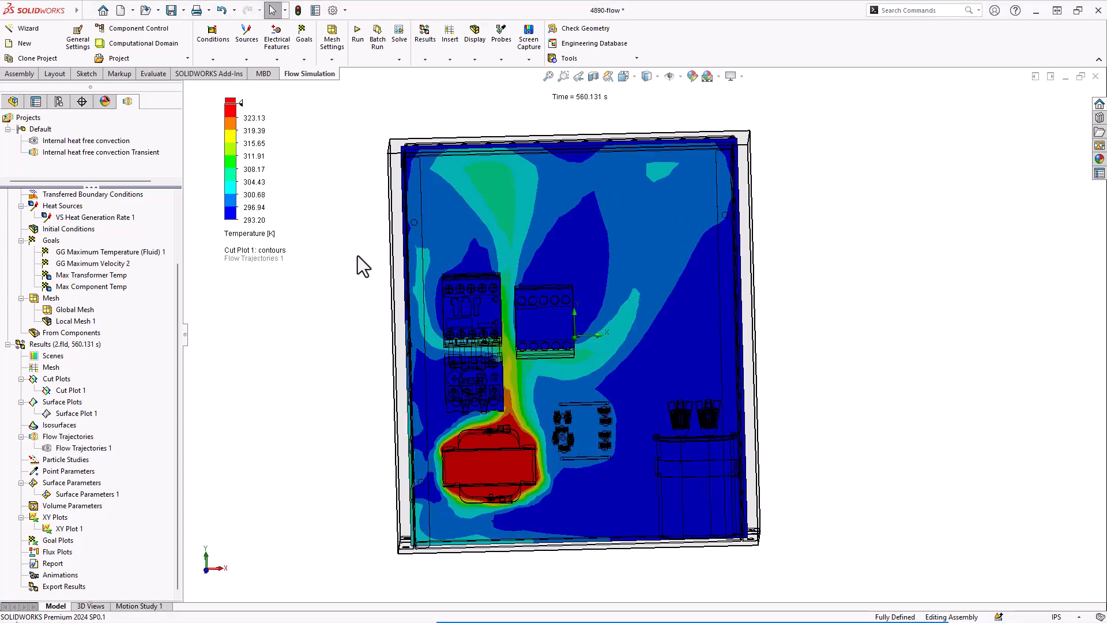
pyautogui.scroll(-2, 518, 444)
pyautogui.moveTo(552, 467); pyautogui.dragTo(558, 472, button='middle')
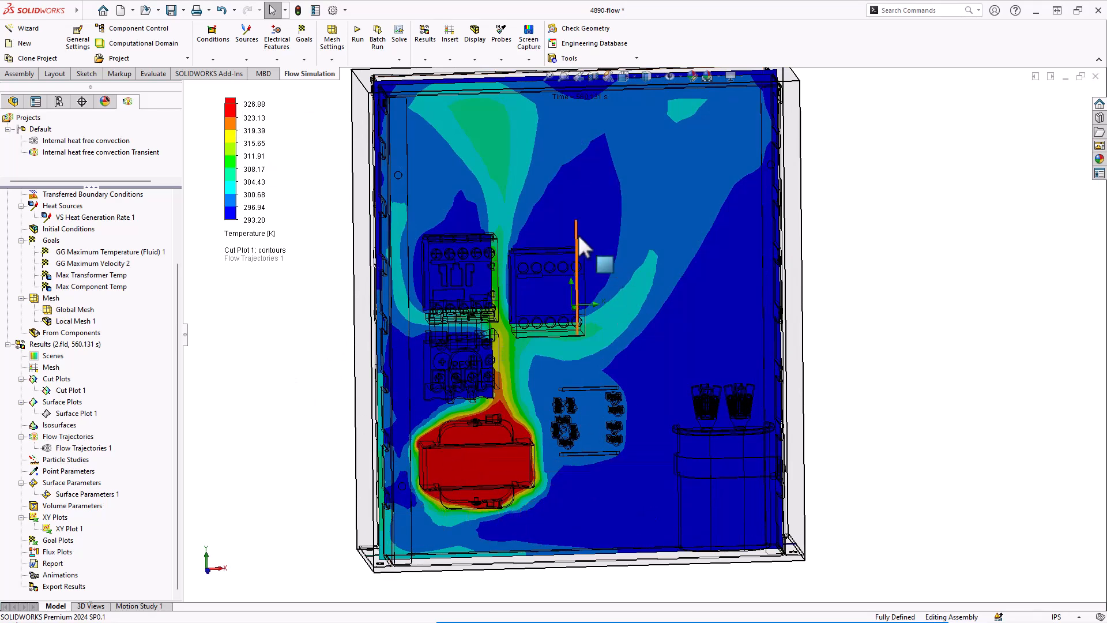
pyautogui.moveTo(327, 393)
pyautogui.mouseDown(button='middle')
pyautogui.moveTo(304, 371)
pyautogui.moveTo(313, 383)
pyautogui.moveTo(435, 400)
pyautogui.moveTo(383, 388)
pyautogui.moveTo(321, 317)
pyautogui.moveTo(308, 389)
pyautogui.mouseUp(button='middle')
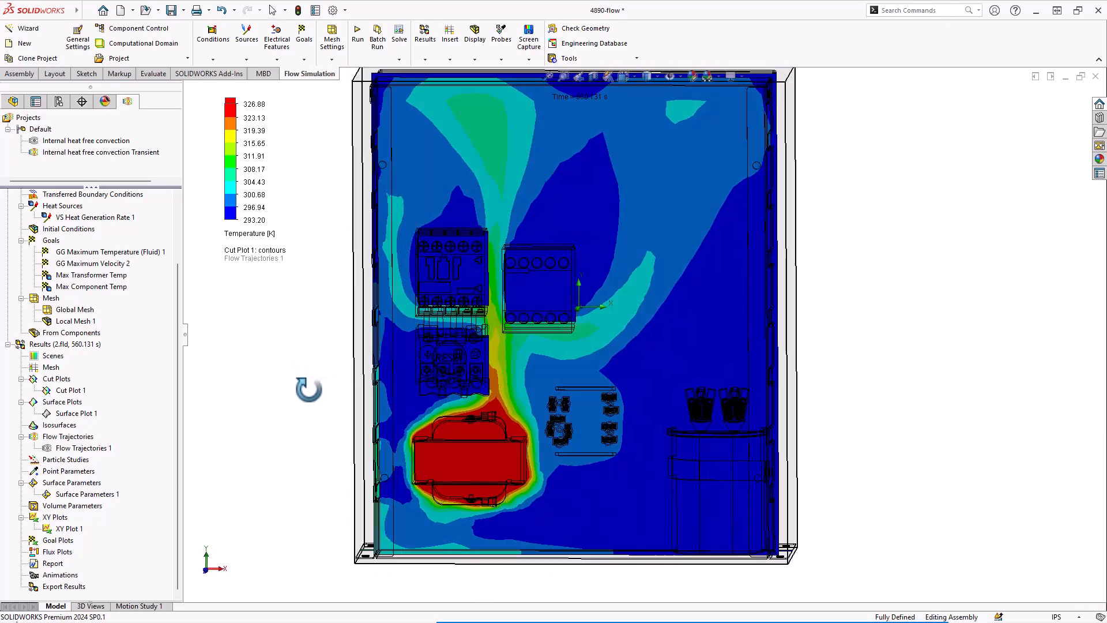
pyautogui.moveTo(499, 288)
pyautogui.mouseDown(button='middle')
pyautogui.moveTo(459, 292)
pyautogui.moveTo(490, 290)
pyautogui.mouseUp(button='middle')
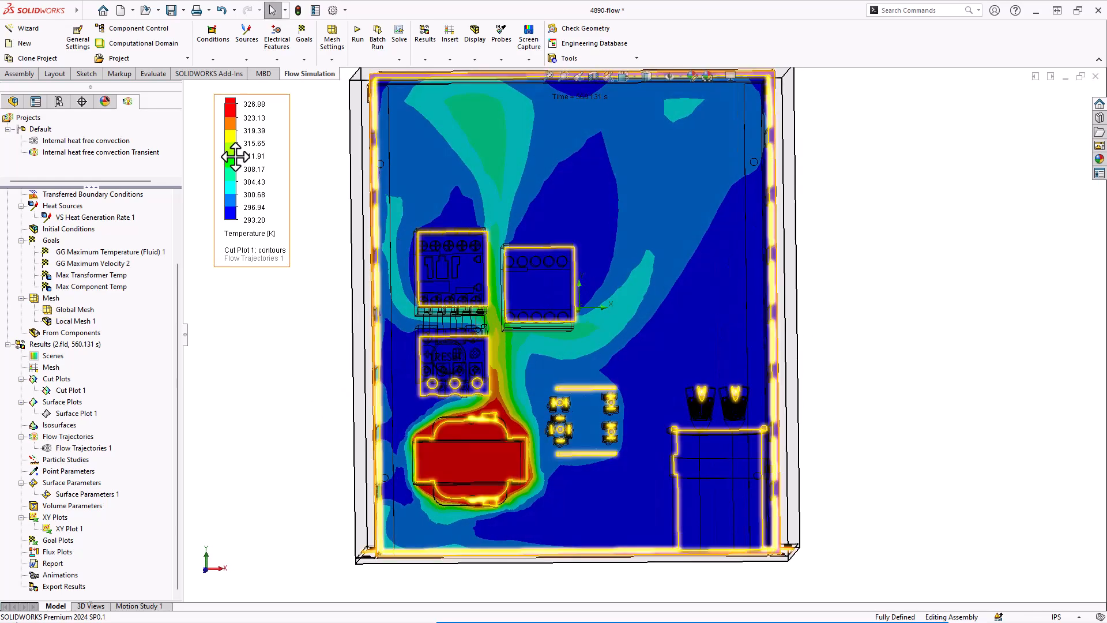
pyautogui.moveTo(366, 283)
pyautogui.mouseDown(button='middle')
pyautogui.moveTo(366, 240)
pyautogui.moveTo(366, 264)
pyautogui.mouseUp(button='middle')
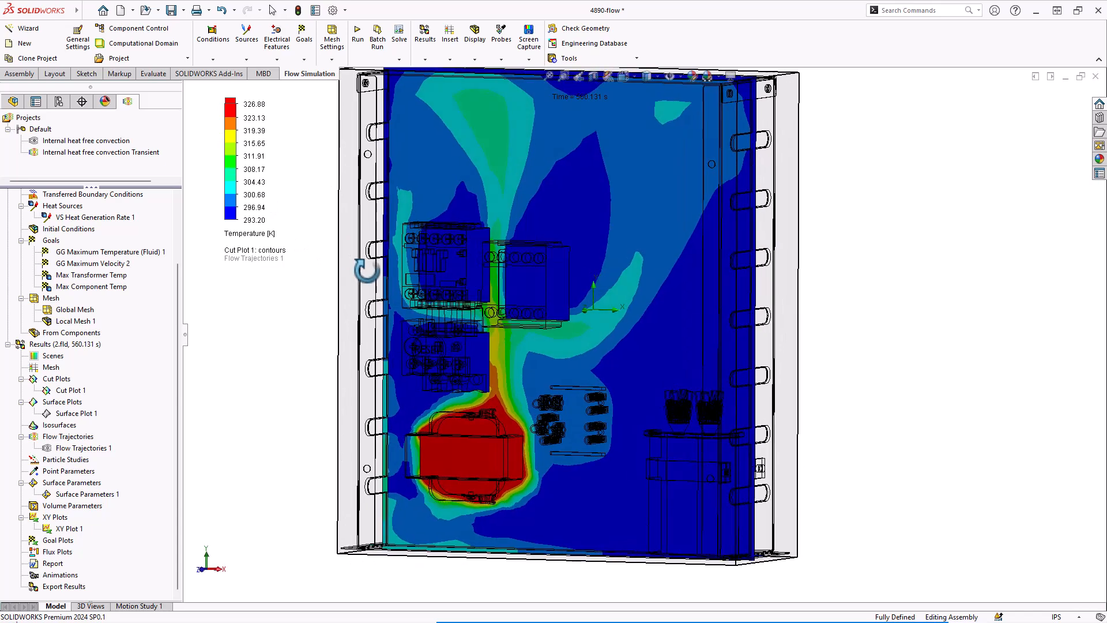
pyautogui.moveTo(245, 103); pyautogui.dragTo(245, 167)
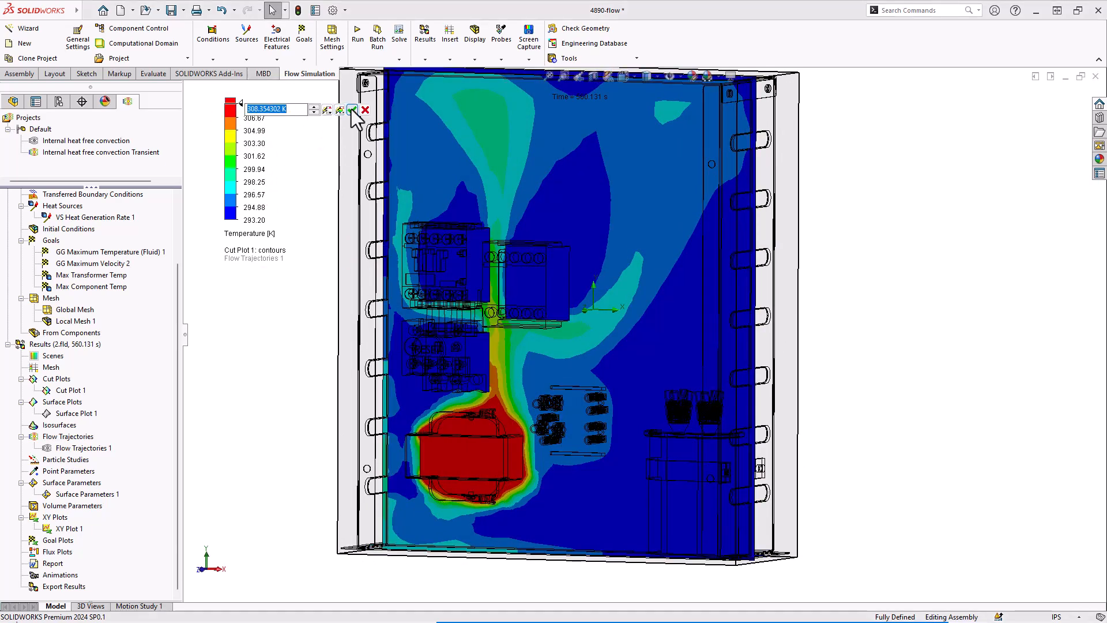
pyautogui.click(352, 110)
# Step: Examine the cut plot's temperature distribution around the transformer, the relays and the other cabinet components
pyautogui.scroll(-5, 479, 354)
pyautogui.moveTo(551, 391); pyautogui.dragTo(548, 389, button='middle')
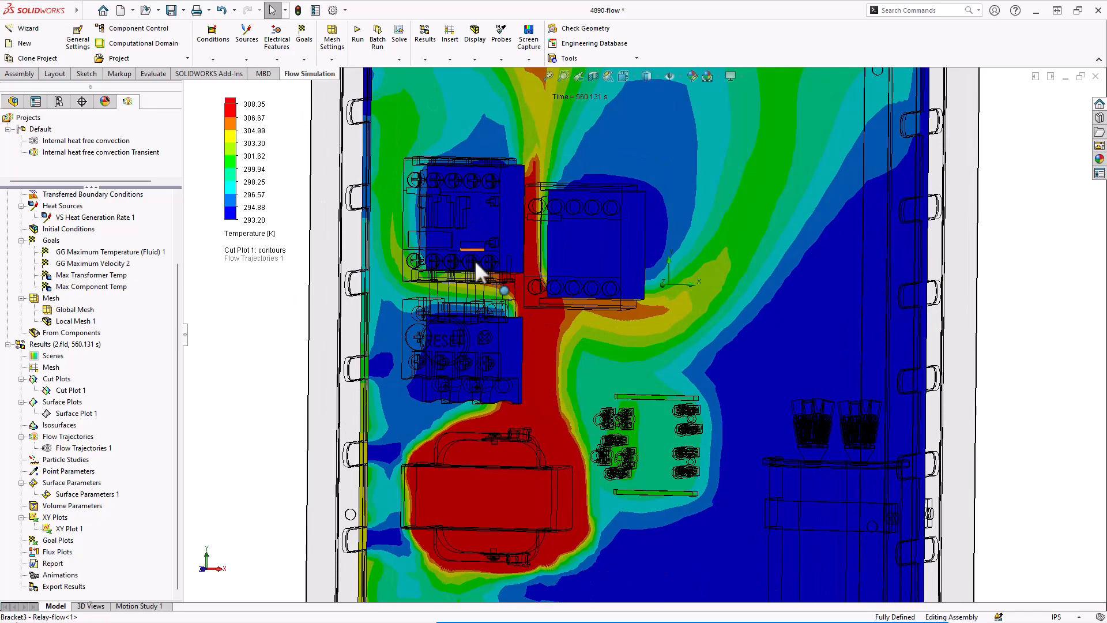
pyautogui.moveTo(593, 271); pyautogui.dragTo(615, 337, button='middle')
pyautogui.scroll(2, 676, 348)
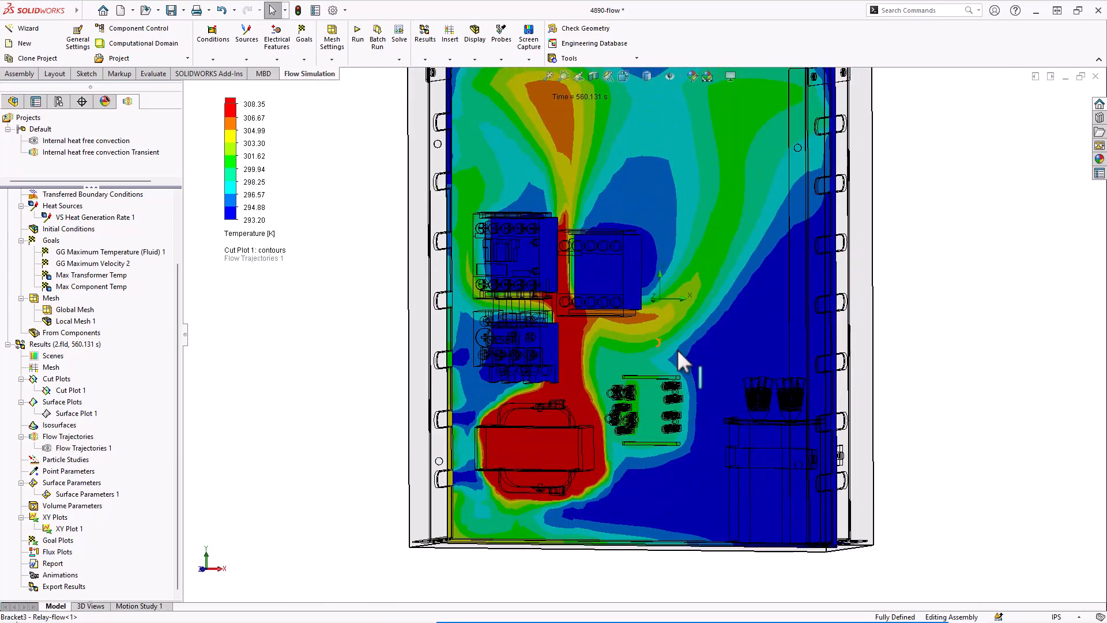
pyautogui.scroll(-3, 644, 390)
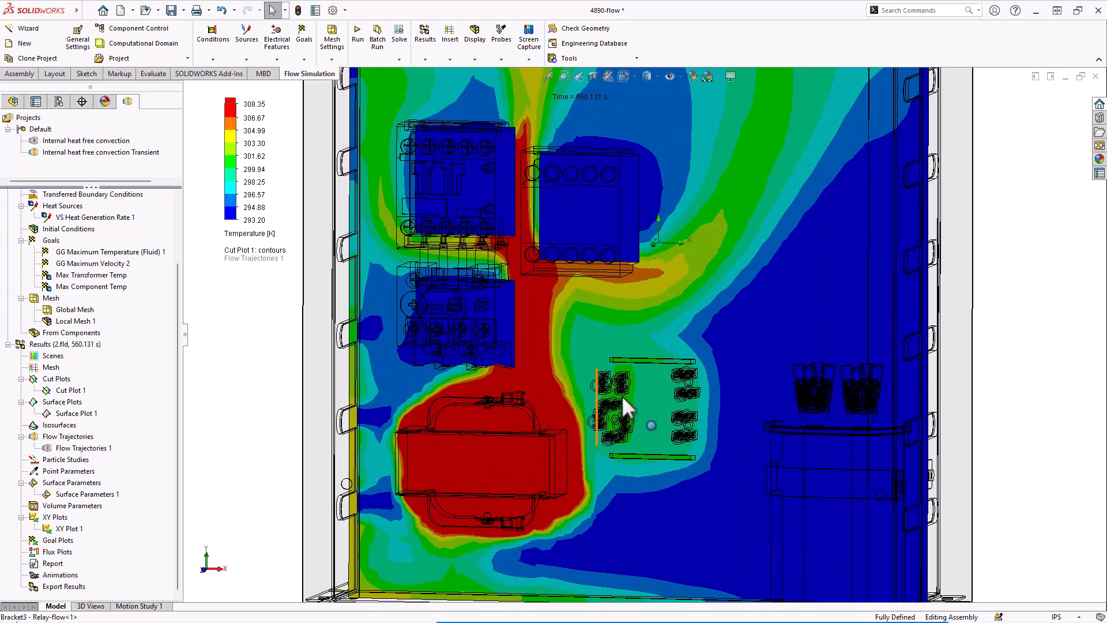
pyautogui.scroll(3, 663, 404)
pyautogui.moveTo(710, 384); pyautogui.dragTo(694, 365, button='middle')
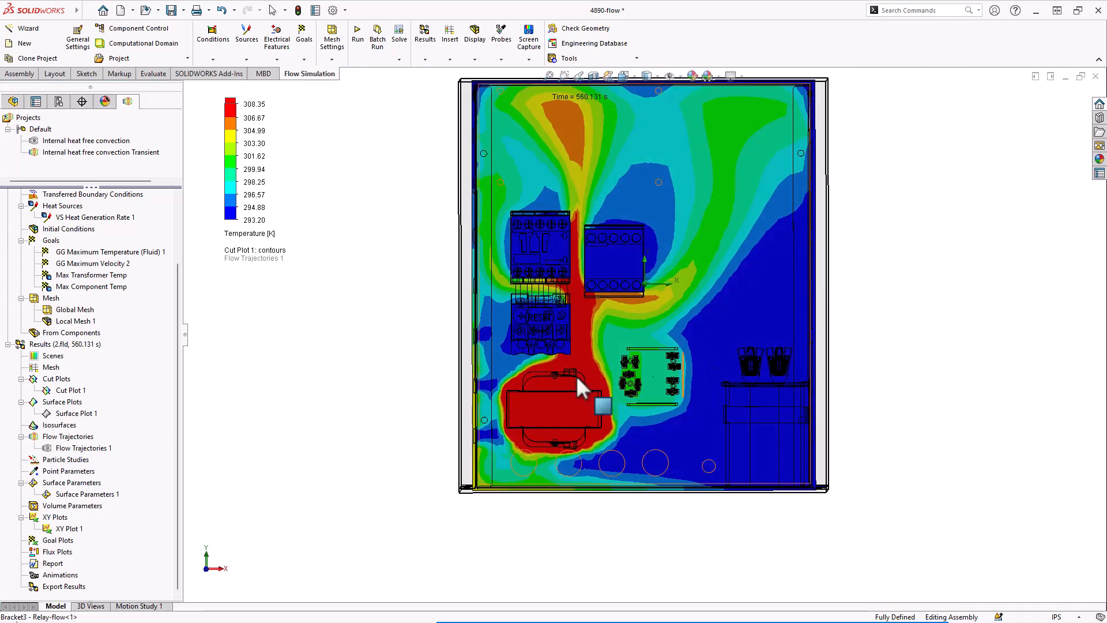
# Step: Hide Cut Plot 1 to view the components inside the cabinet, and show the plot again to compare
pyautogui.rightClick(68, 390)
pyautogui.click(85, 413)
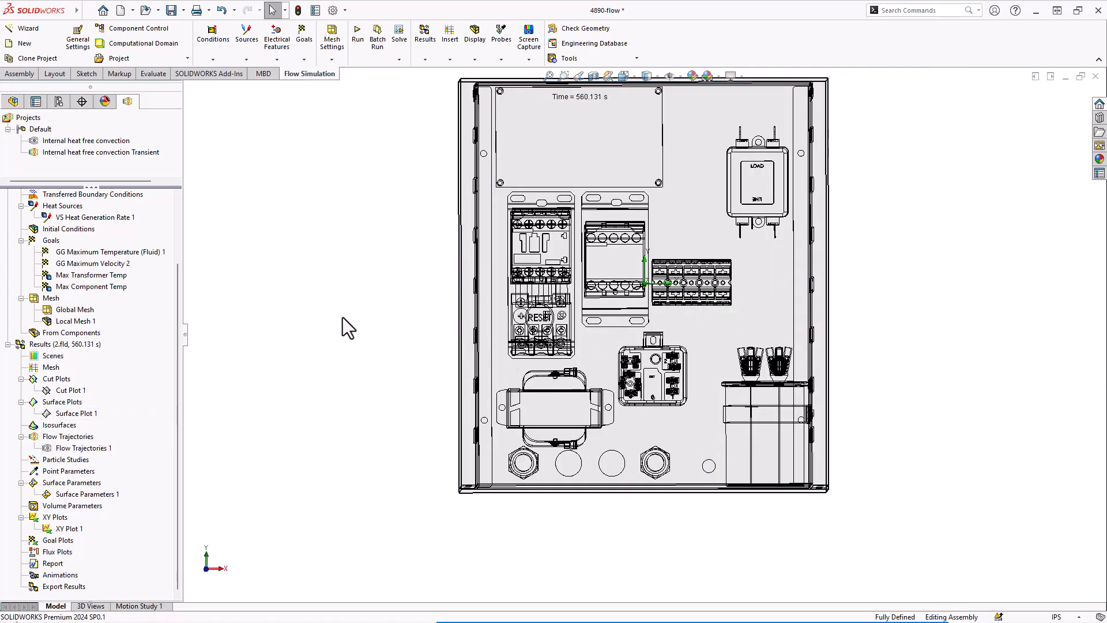
pyautogui.rightClick(59, 390)
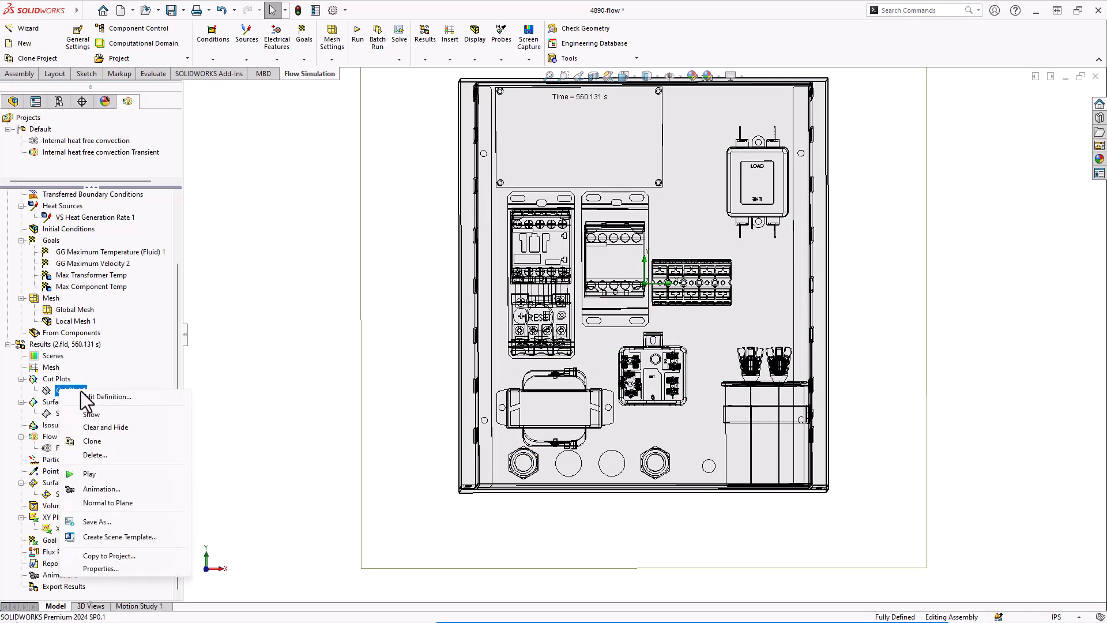
pyautogui.click(91, 415)
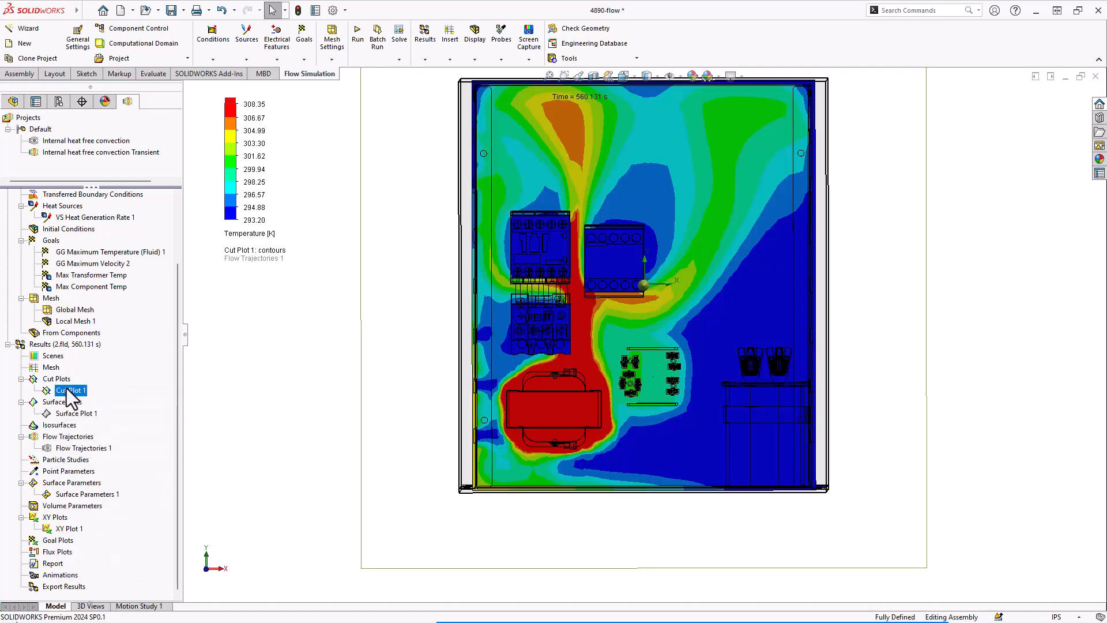
pyautogui.moveTo(291, 409)
pyautogui.mouseDown(button='middle')
pyautogui.moveTo(292, 398)
pyautogui.moveTo(310, 407)
pyautogui.mouseUp(button='middle')
pyautogui.scroll(-2, 709, 313)
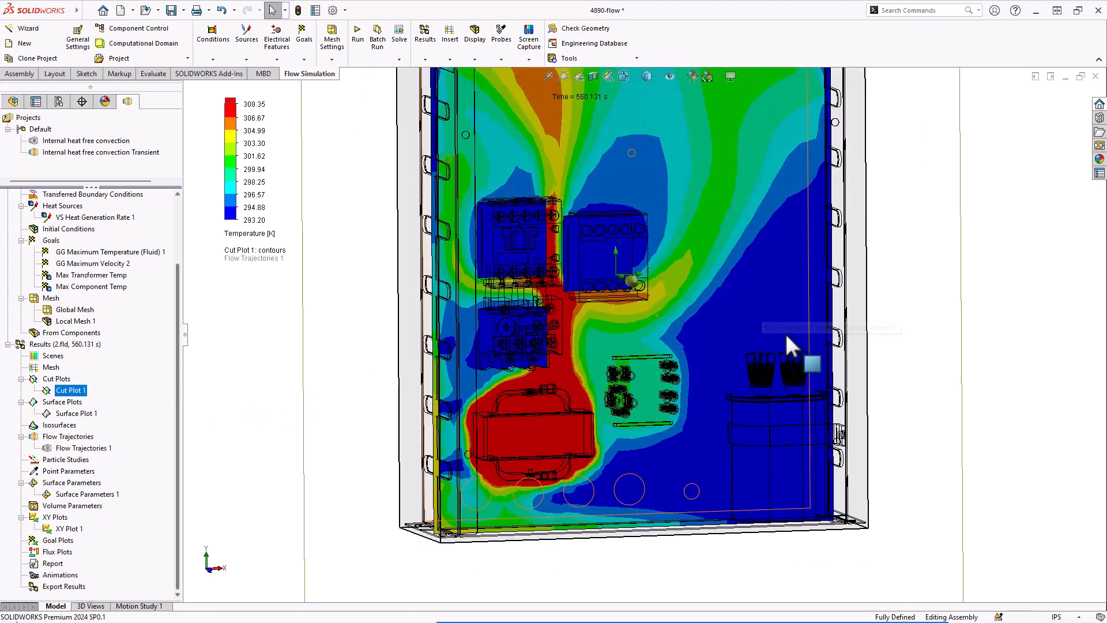
pyautogui.scroll(1, 815, 291)
pyautogui.scroll(-1, 811, 167)
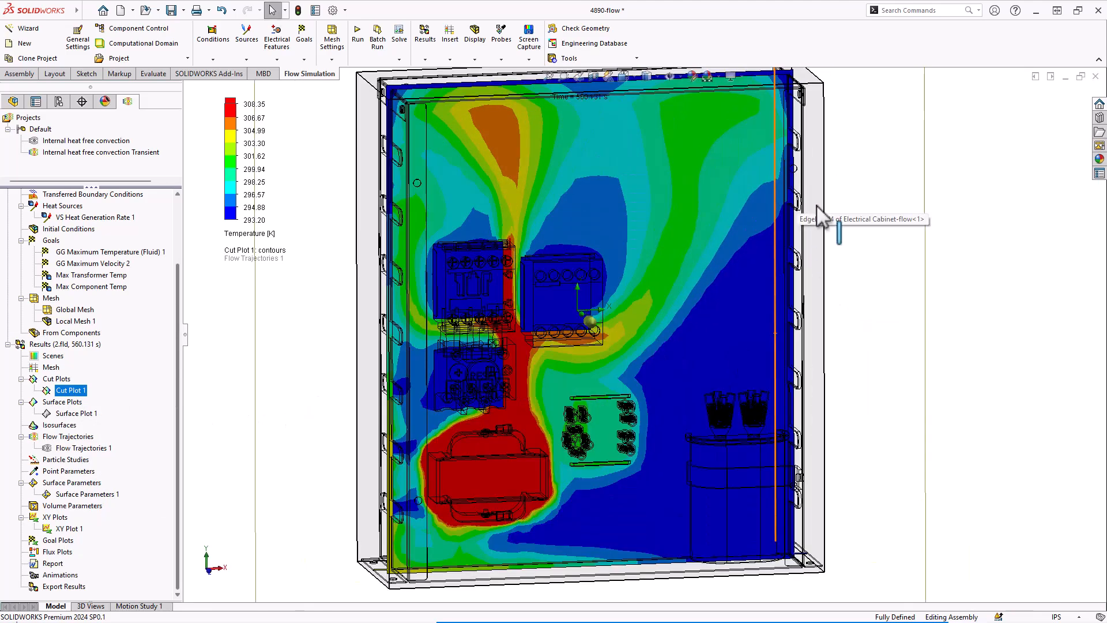
pyautogui.click(271, 355)
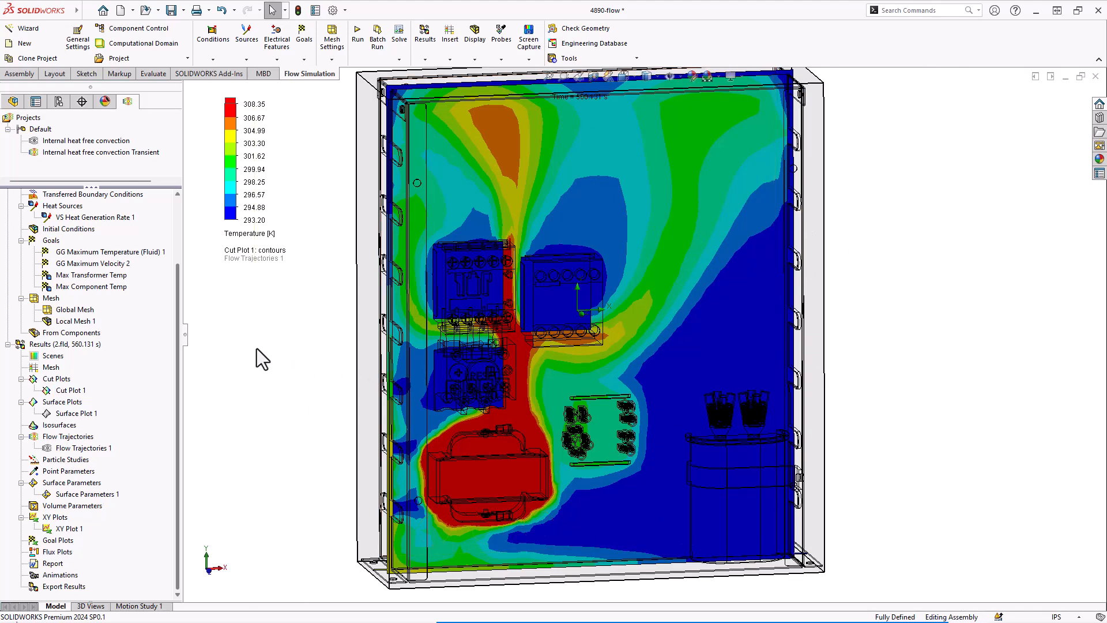
# Step: Hide the computational domain and the global coordinate system of the transient project
pyautogui.scroll(3, 95, 340)
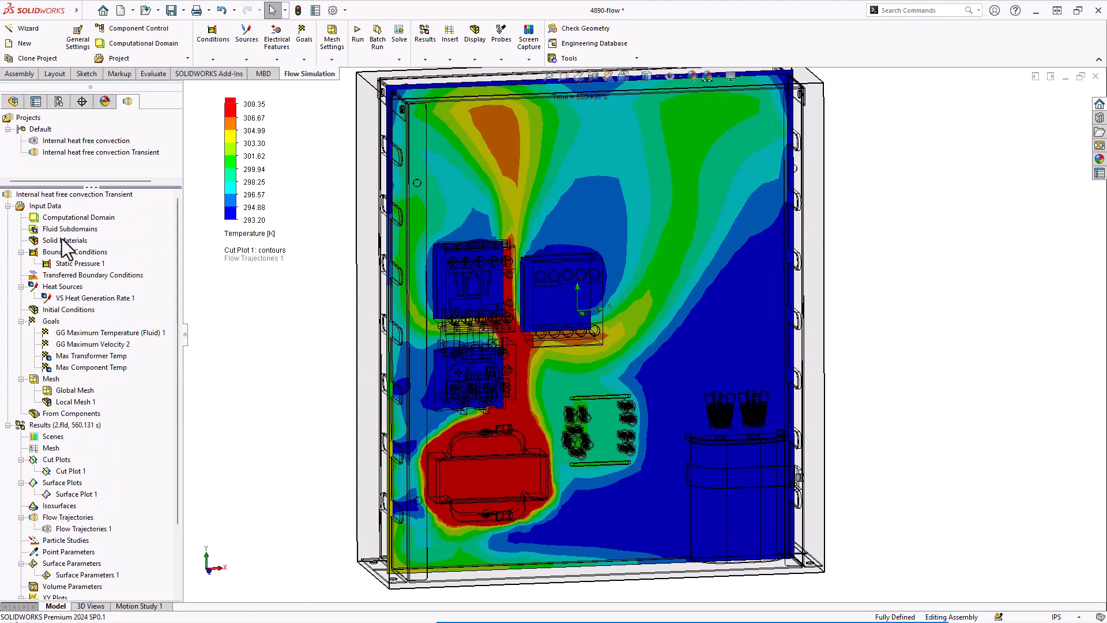
pyautogui.rightClick(63, 220)
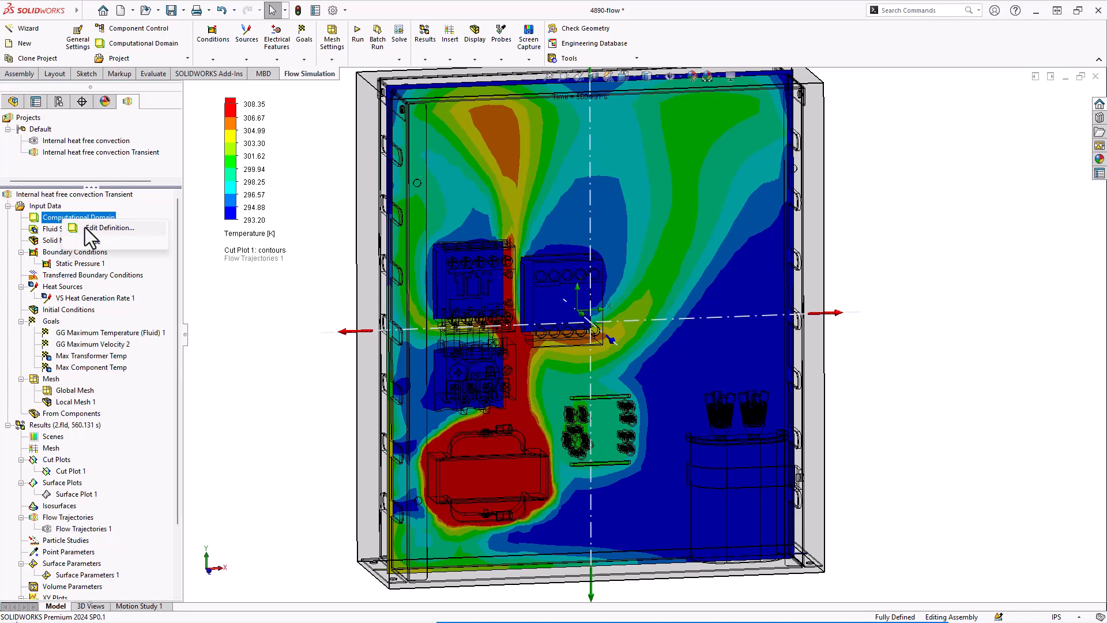
pyautogui.click(92, 242)
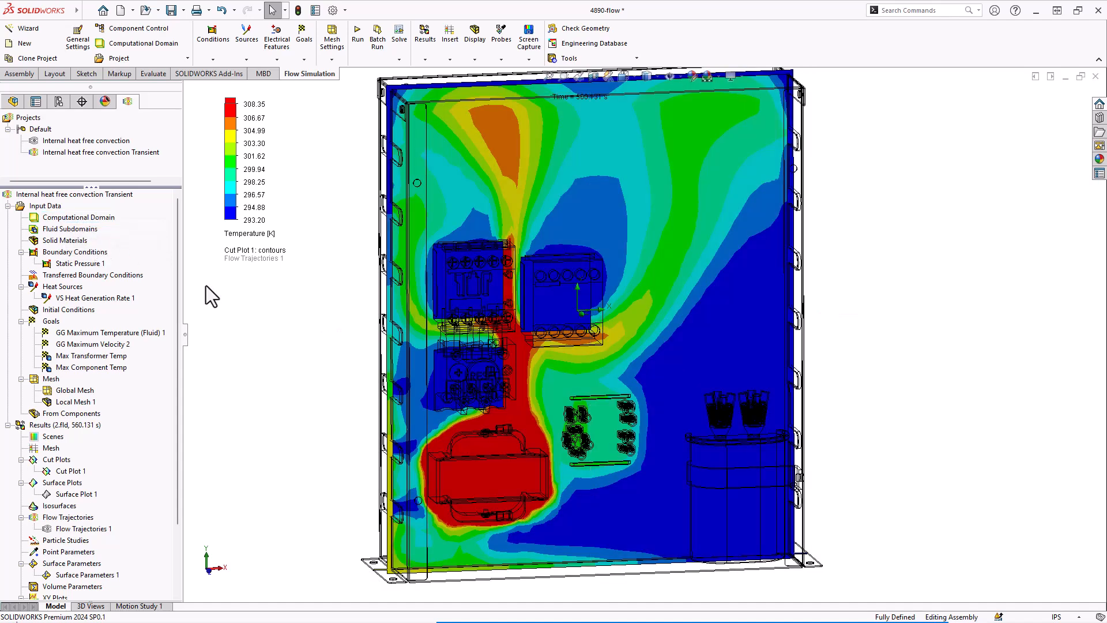
pyautogui.rightClick(61, 195)
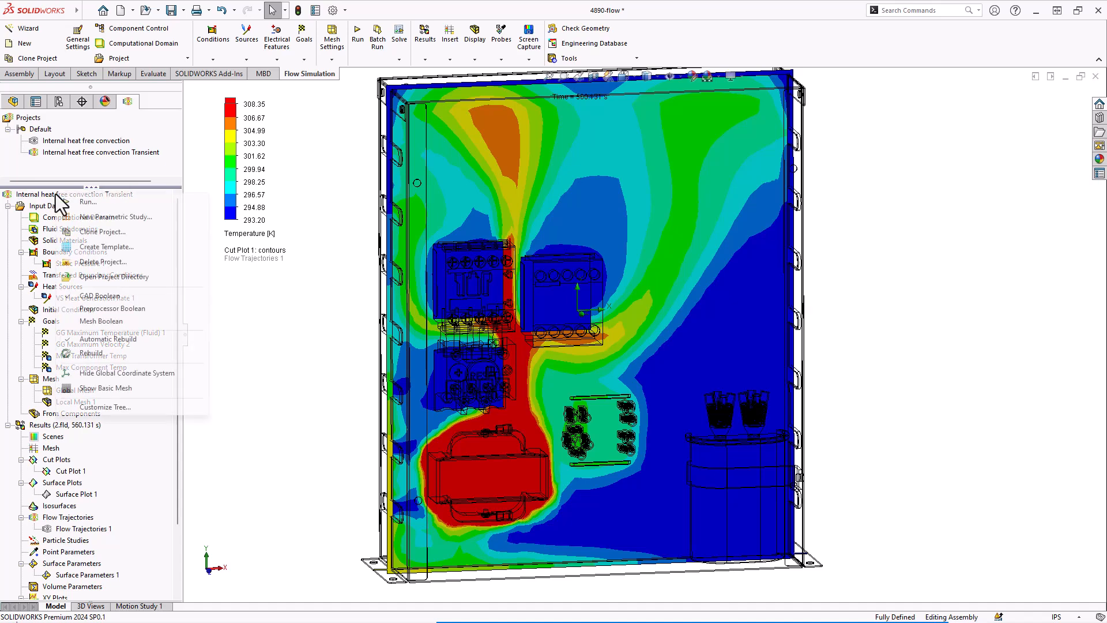
pyautogui.click(107, 374)
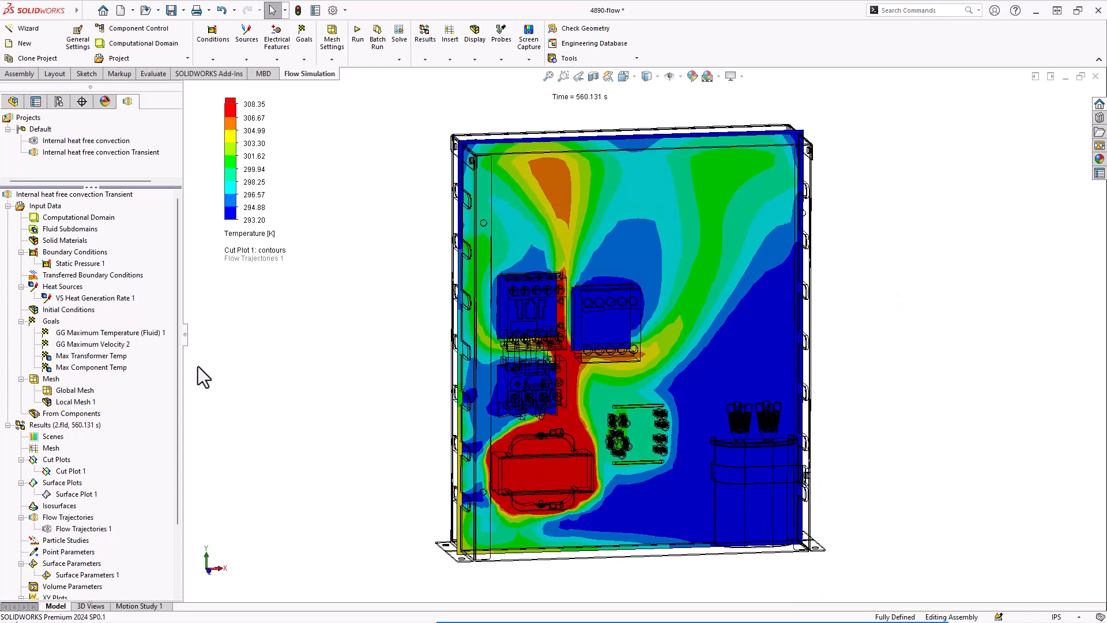
# Step: Create an animation for Cut Plot 1 with the temperature legend beside the cabinet and the capture frame cropped to 700x632
pyautogui.rightClick(67, 470)
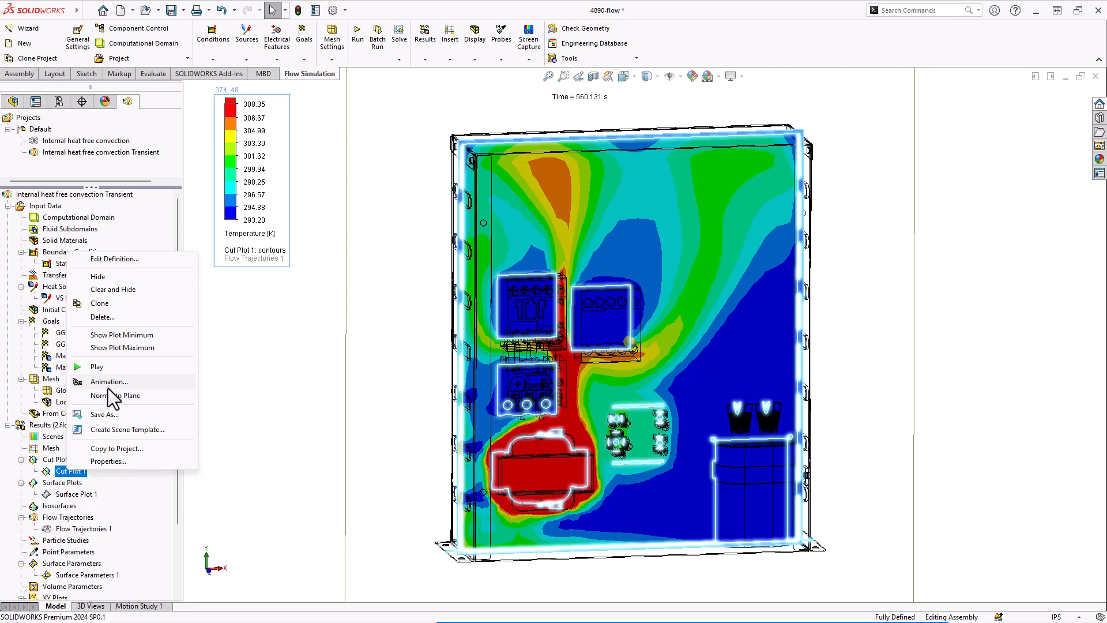
pyautogui.click(122, 385)
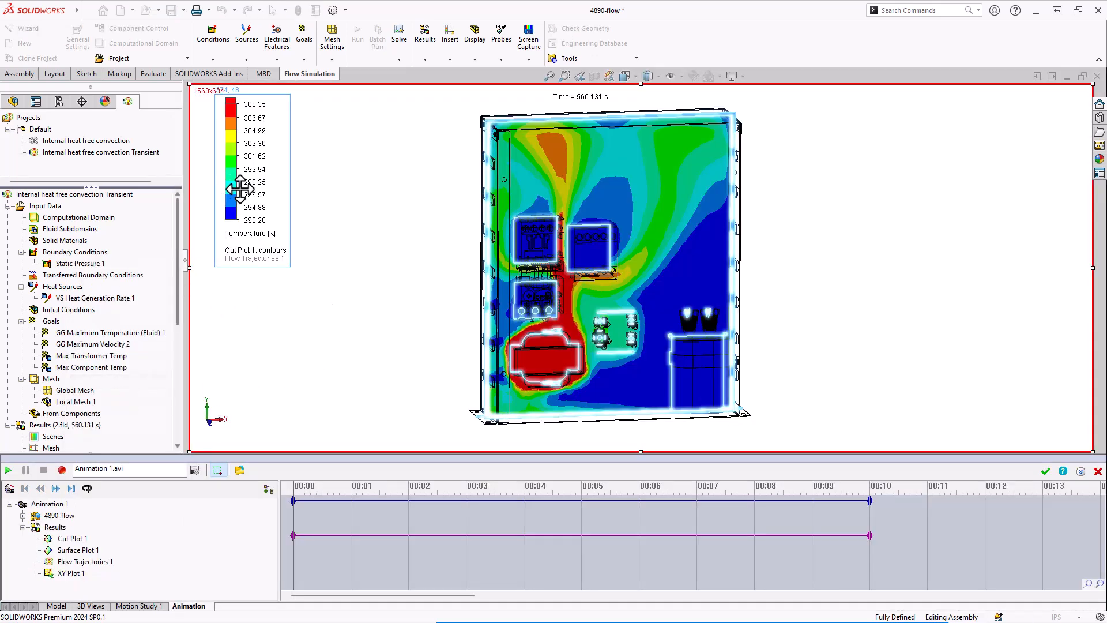
pyautogui.moveTo(232, 187); pyautogui.dragTo(402, 202)
pyautogui.moveTo(190, 268); pyautogui.dragTo(367, 257)
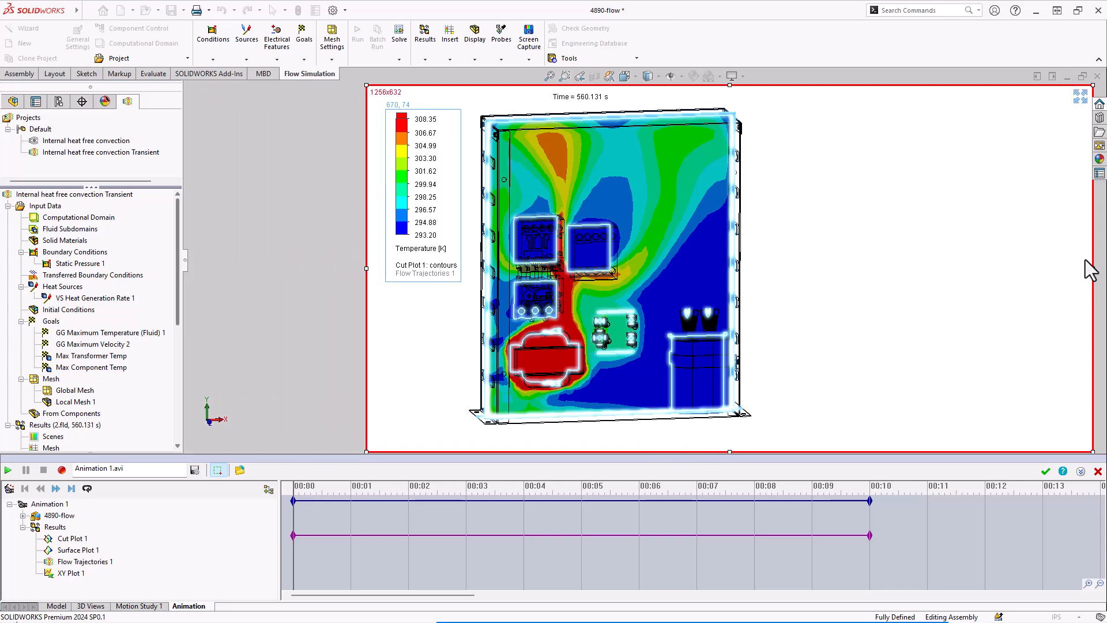
pyautogui.moveTo(1090, 266); pyautogui.dragTo(773, 289)
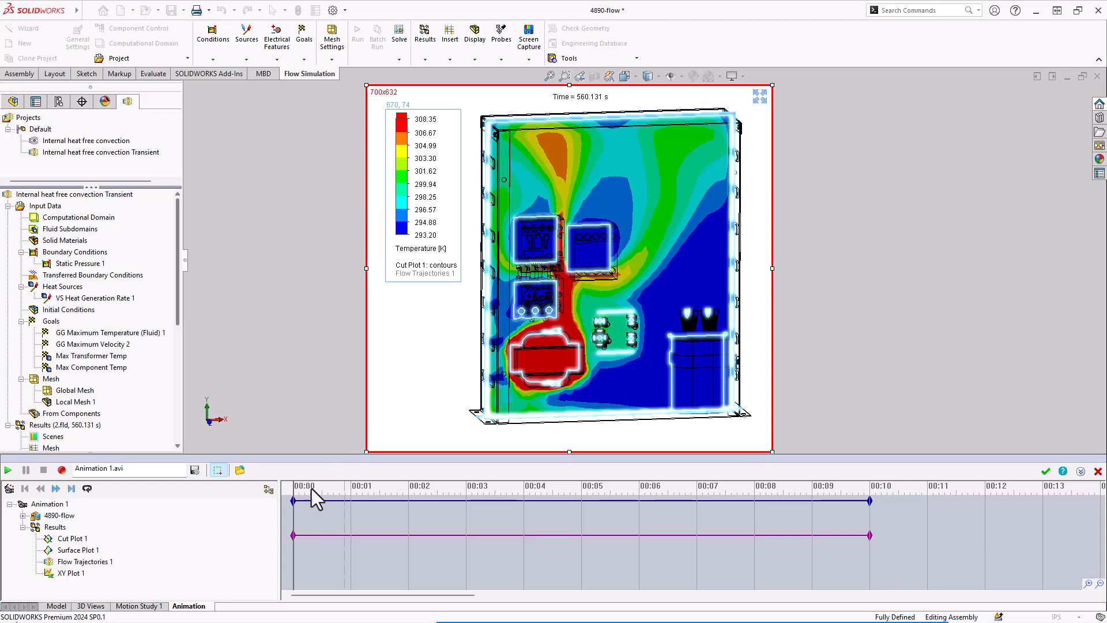
# Step: Set up a 10 s scenario animation without model rotation, replacing existing tracks and distributing result files uniformly from 0 to 560.131063 s
pyautogui.click(9, 489)
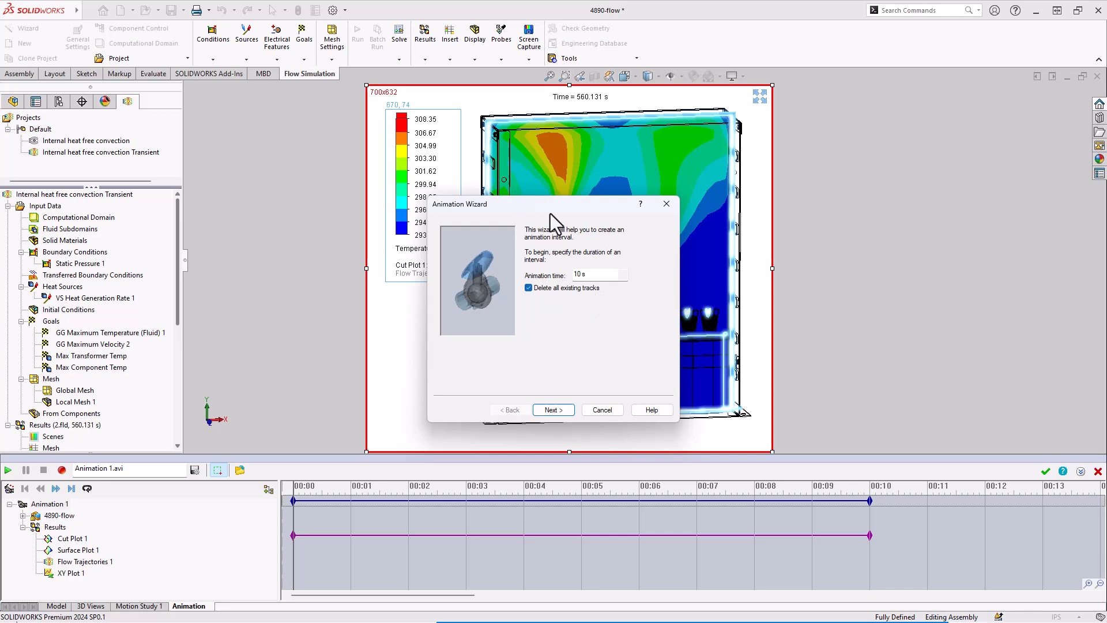
pyautogui.click(553, 409)
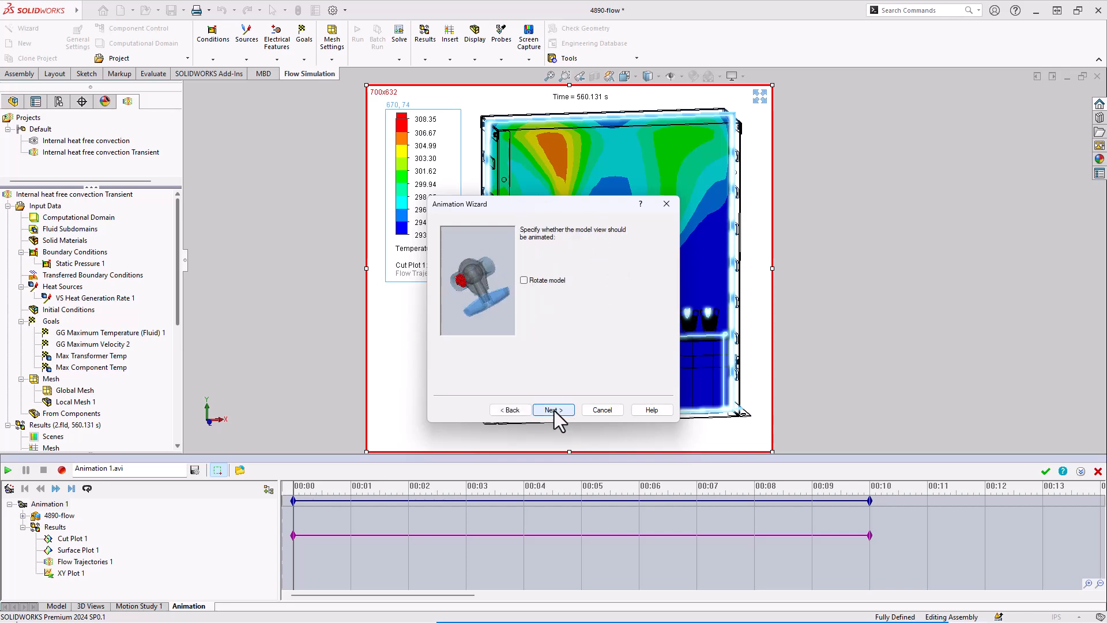
pyautogui.click(557, 411)
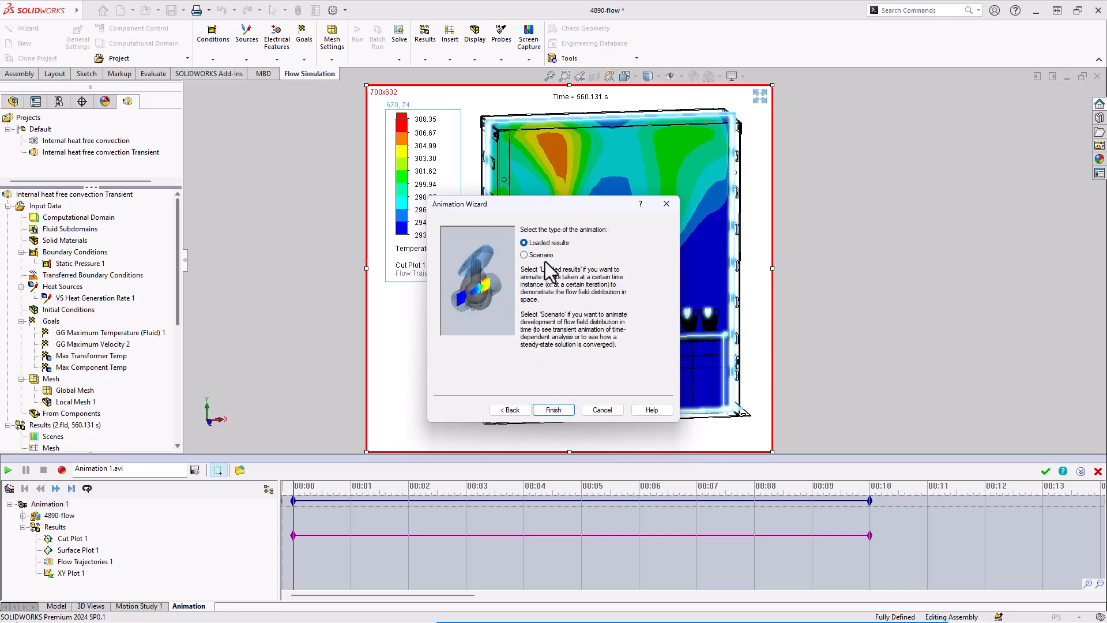
pyautogui.click(524, 254)
pyautogui.click(545, 409)
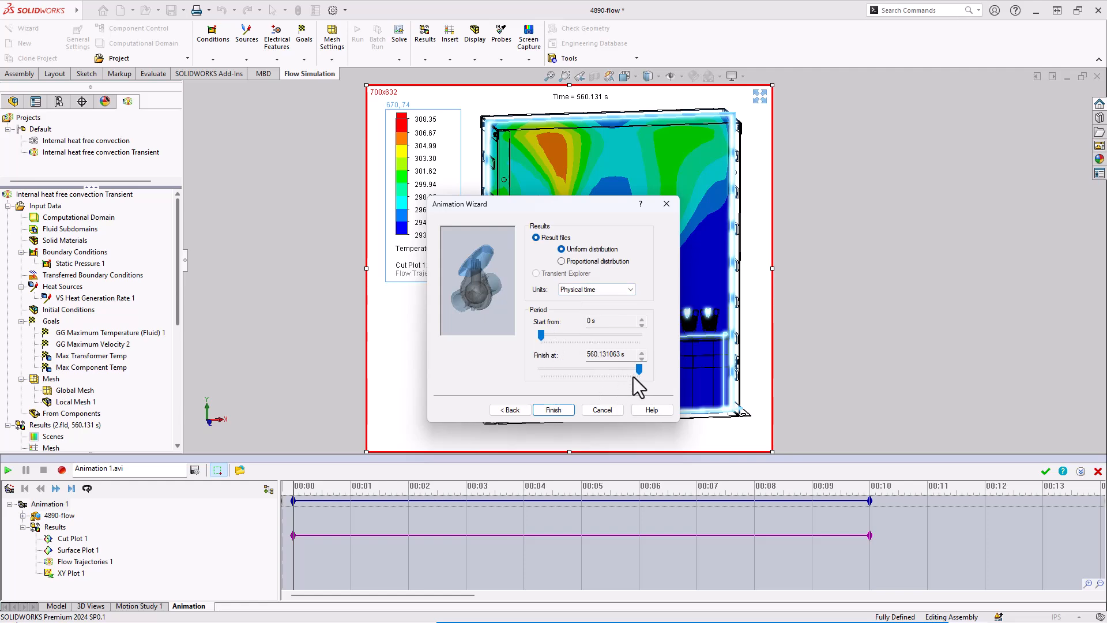
pyautogui.click(559, 409)
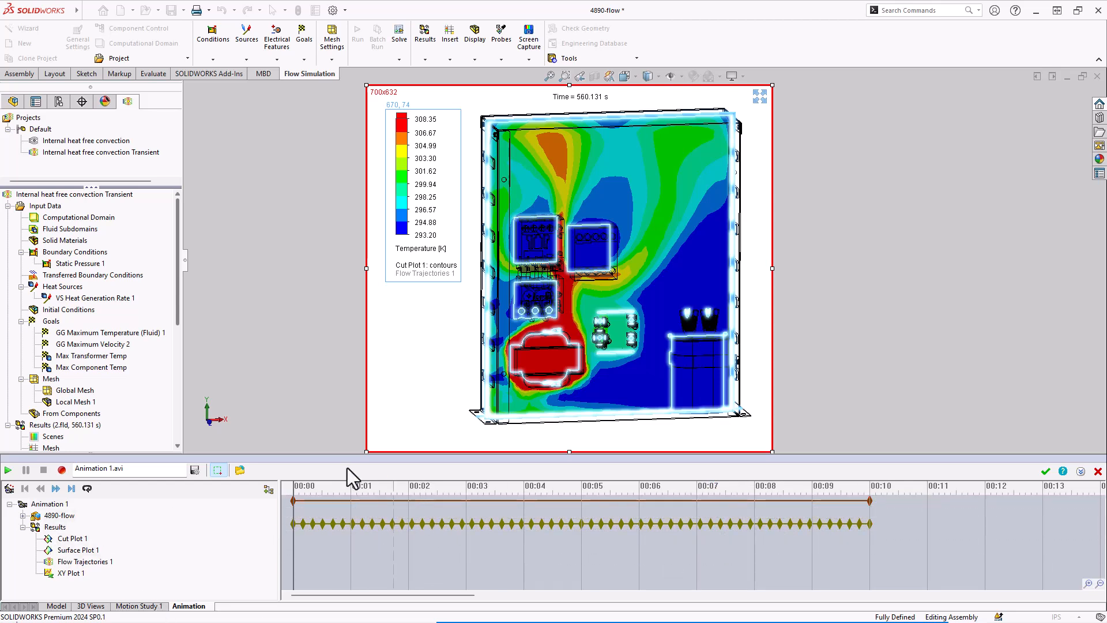
# Step: Insert a control point for Cut Plot 1 at the start of the animation timeline, and check its 10 s track
pyautogui.rightClick(294, 535)
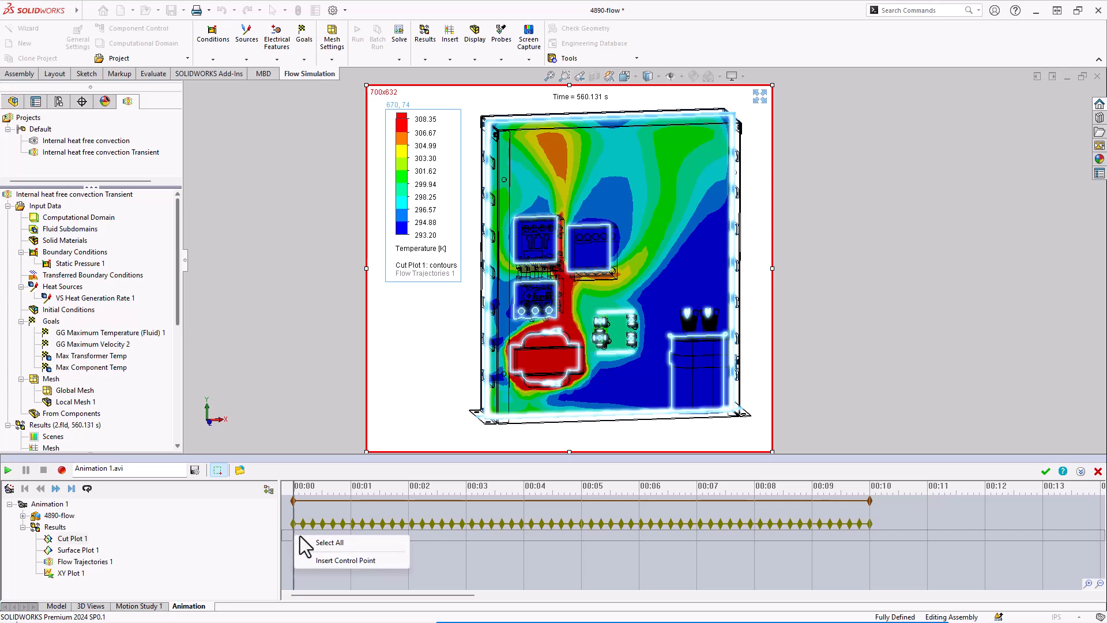
pyautogui.click(319, 562)
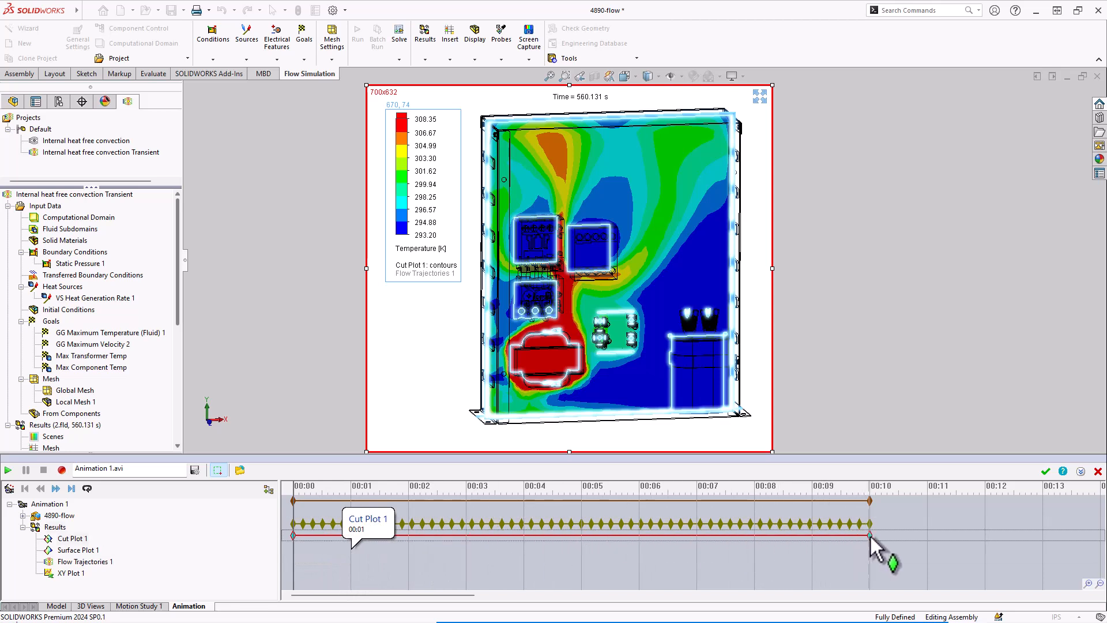
pyautogui.click(868, 536)
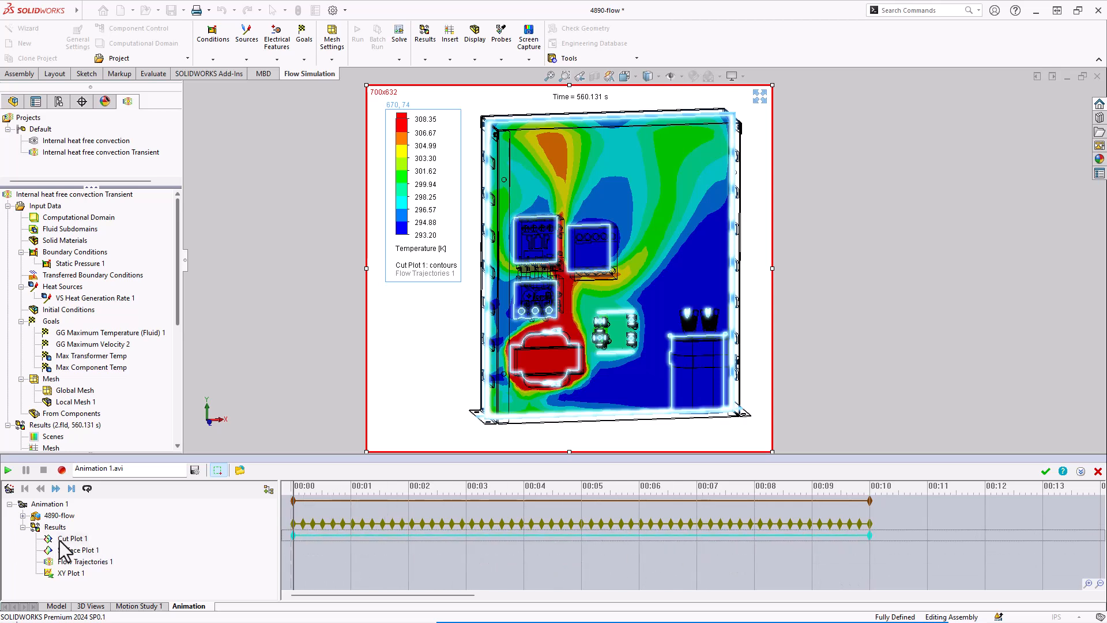
pyautogui.moveTo(320, 522); pyautogui.dragTo(327, 525)
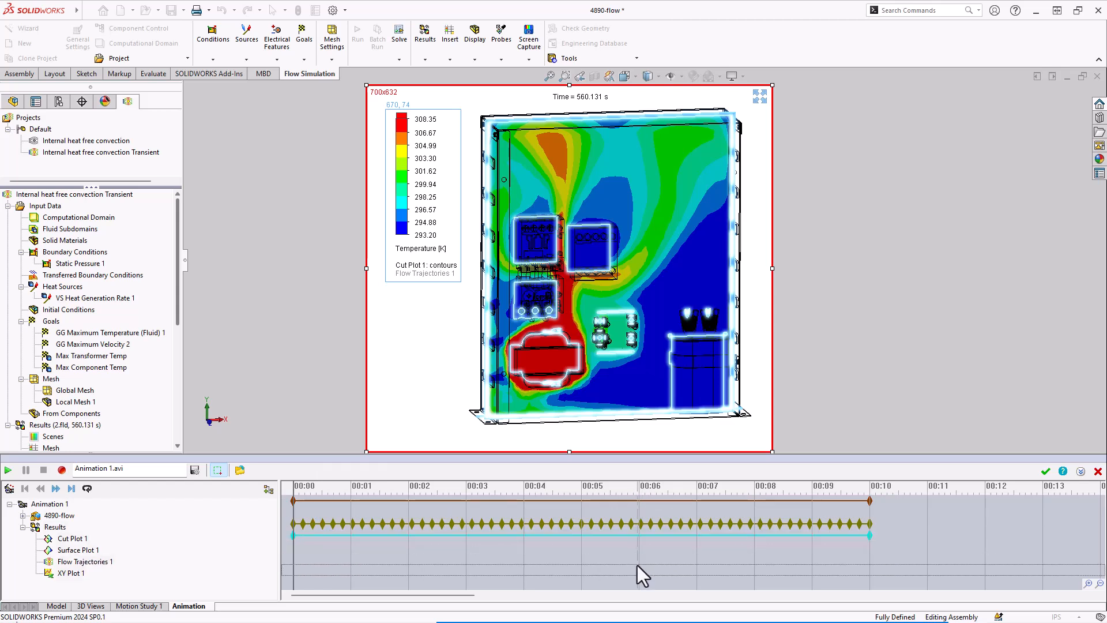
# Step: Insert a control point for Flow Trajectories 1 at 7 s on the animation timeline and extend its track to 10 s
pyautogui.rightClick(696, 559)
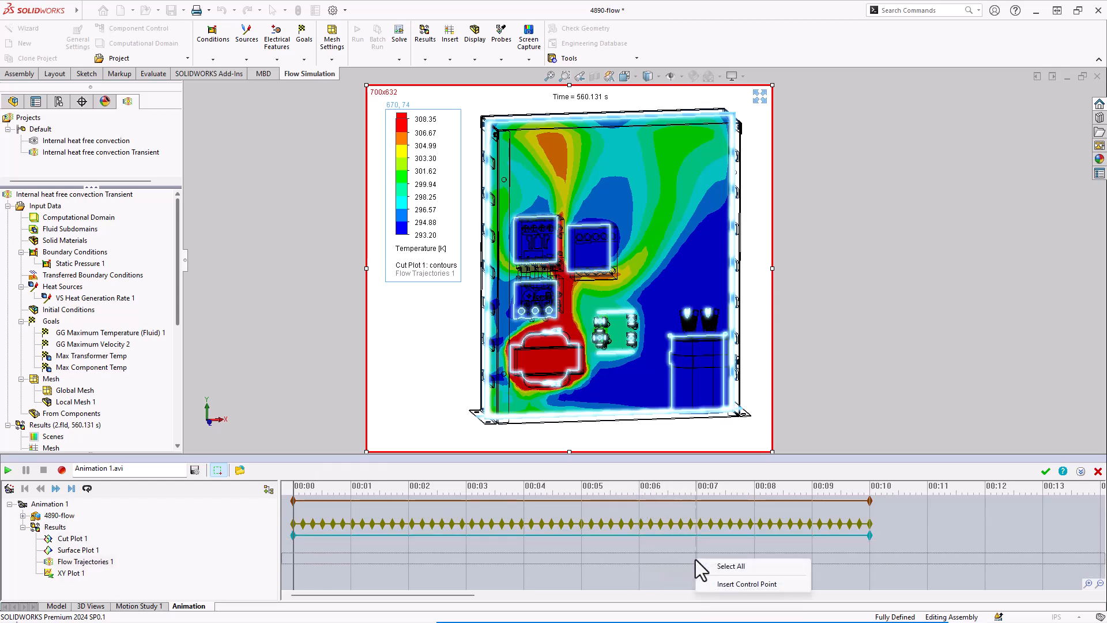
pyautogui.click(725, 583)
pyautogui.moveTo(725, 558); pyautogui.dragTo(869, 563)
pyautogui.click(573, 569)
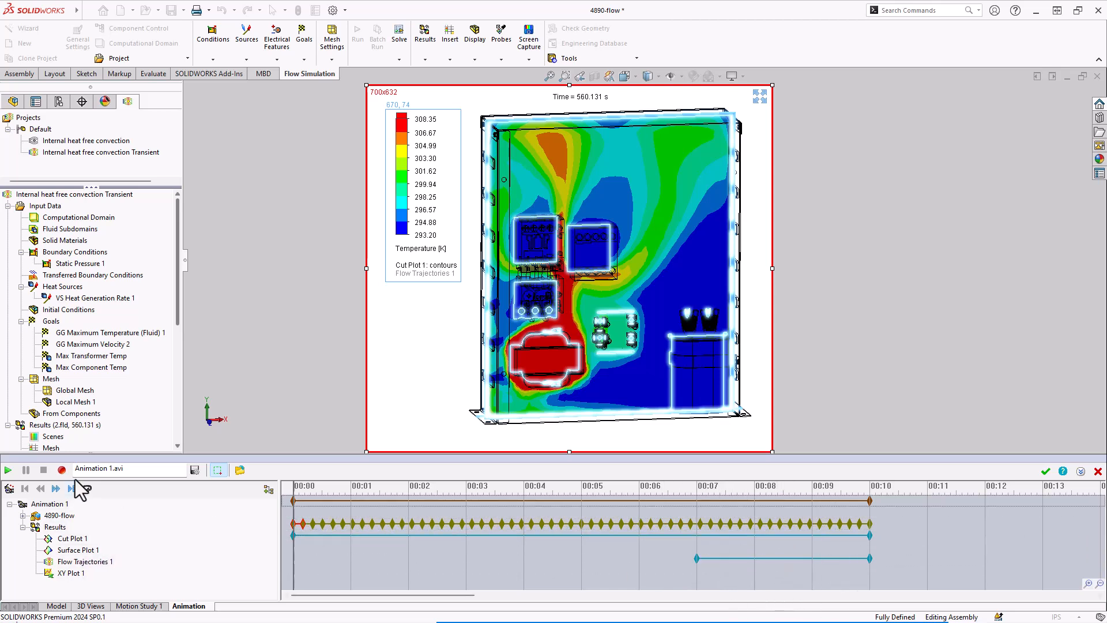
# Step: Play the animation with the cut plot and flow trajectories, stop the playback and accept the animation
pyautogui.click(7, 470)
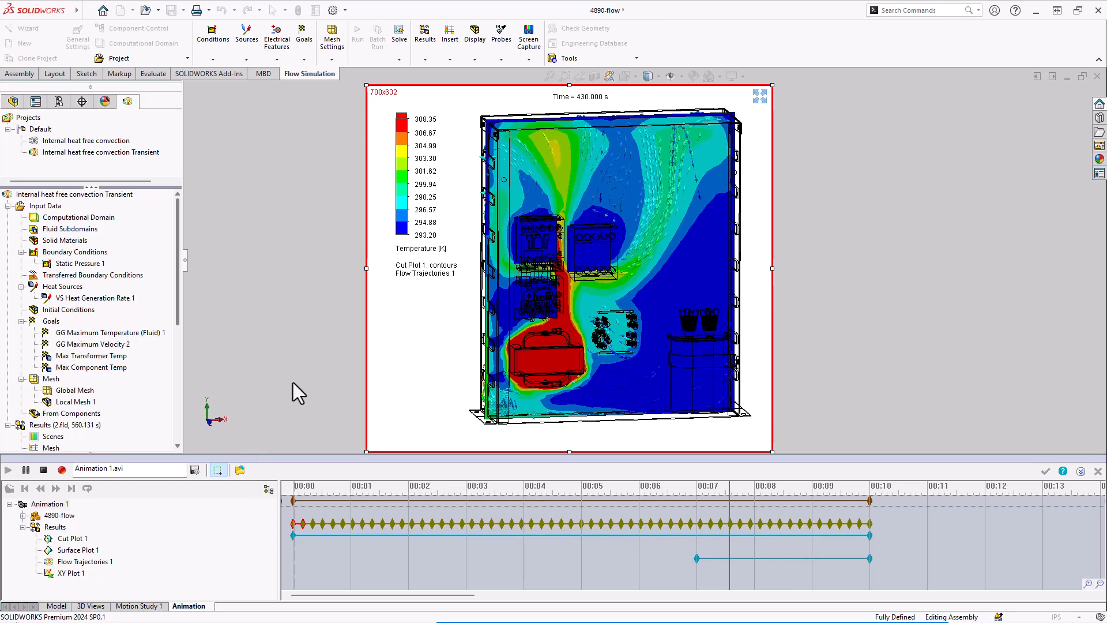
pyautogui.click(42, 471)
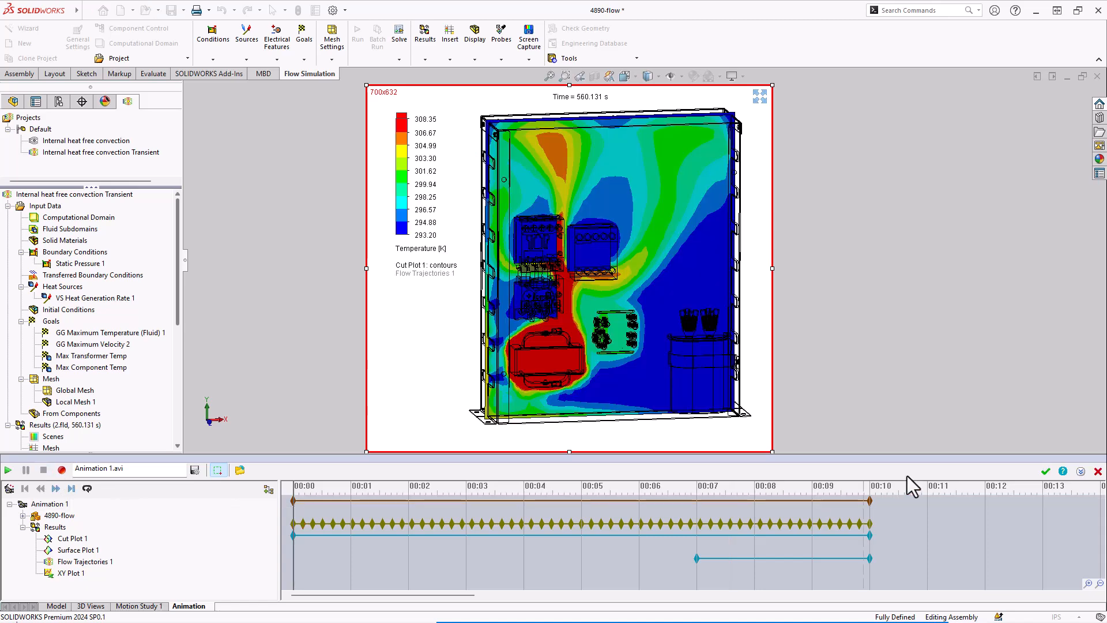
pyautogui.click(1045, 469)
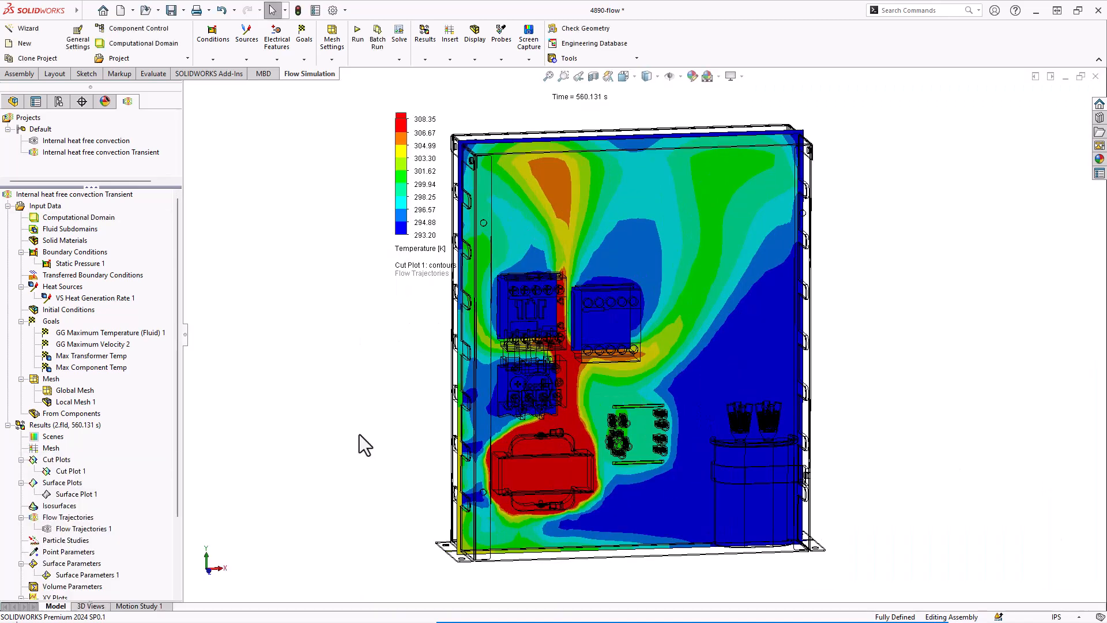
# Step: Create a Flow Simulation report from the _MLC Flow Report Word template
pyautogui.moveTo(354, 430); pyautogui.dragTo(341, 419, button='middle')
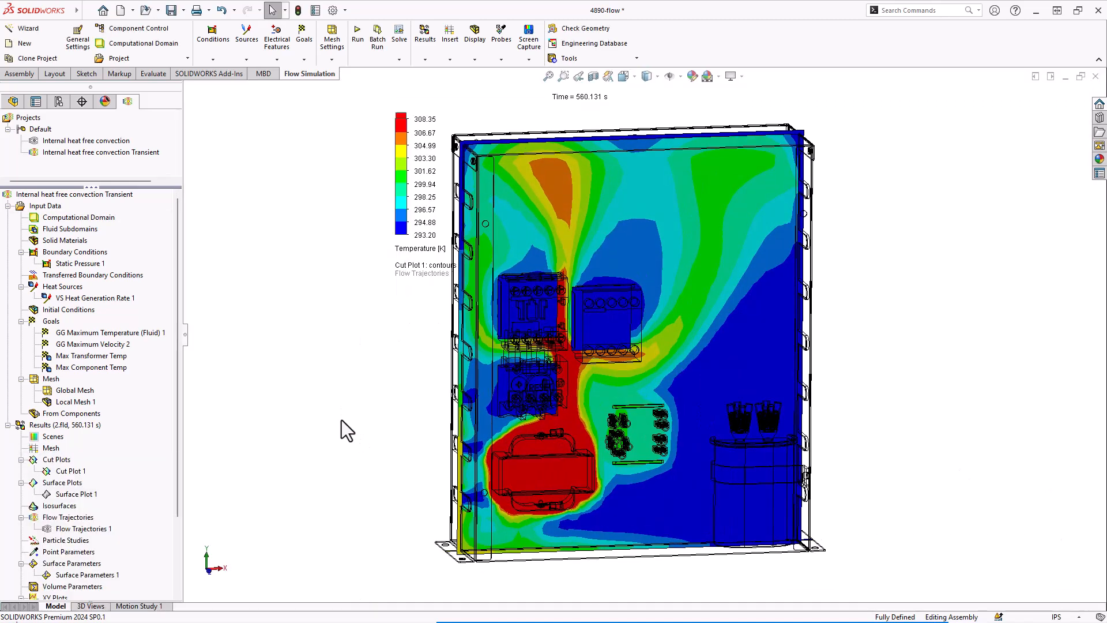
pyautogui.scroll(-3, 148, 432)
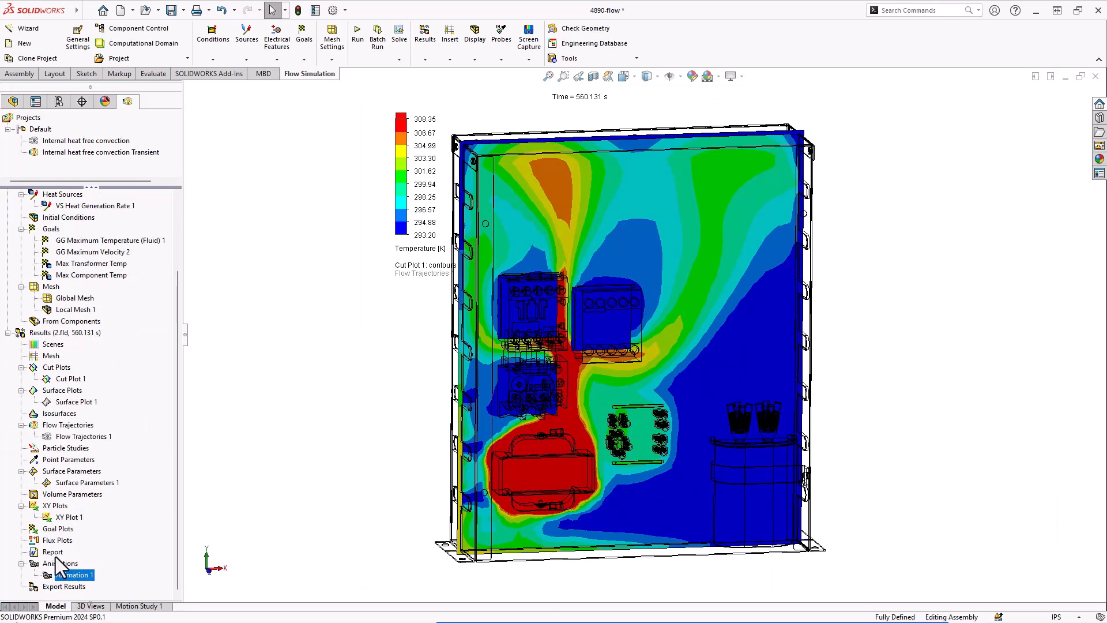
pyautogui.rightClick(36, 558)
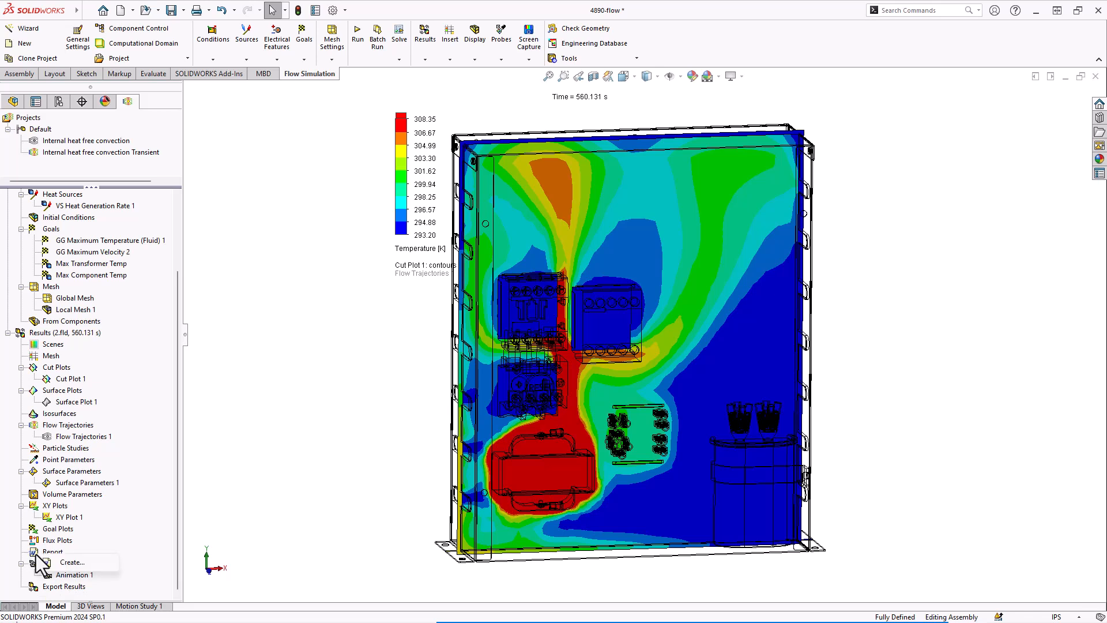
pyautogui.click(72, 562)
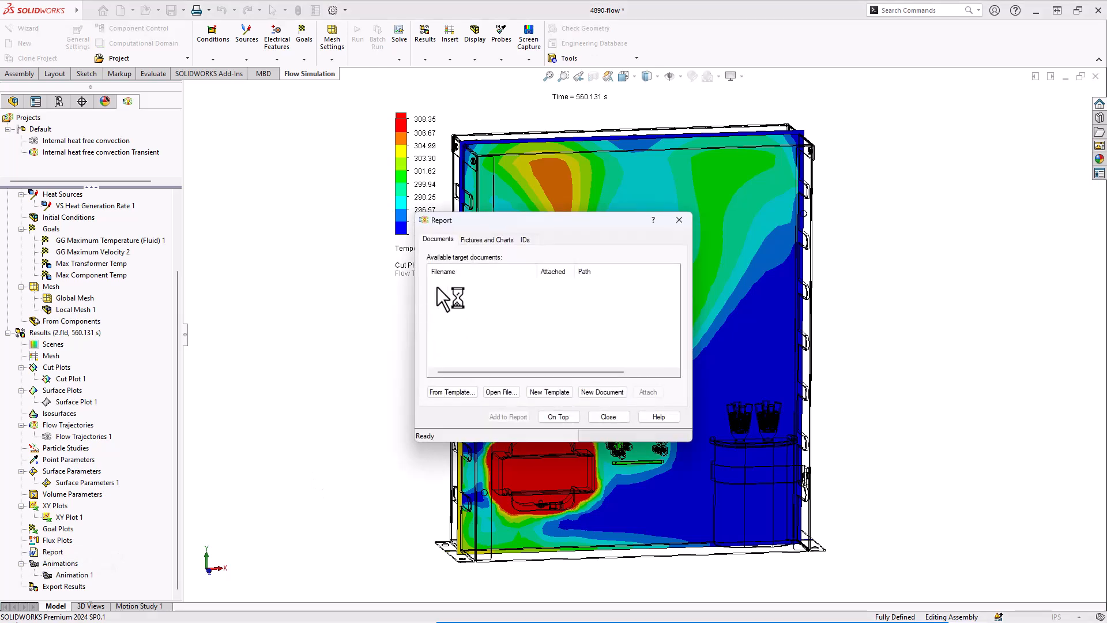
pyautogui.moveTo(518, 225); pyautogui.dragTo(272, 183)
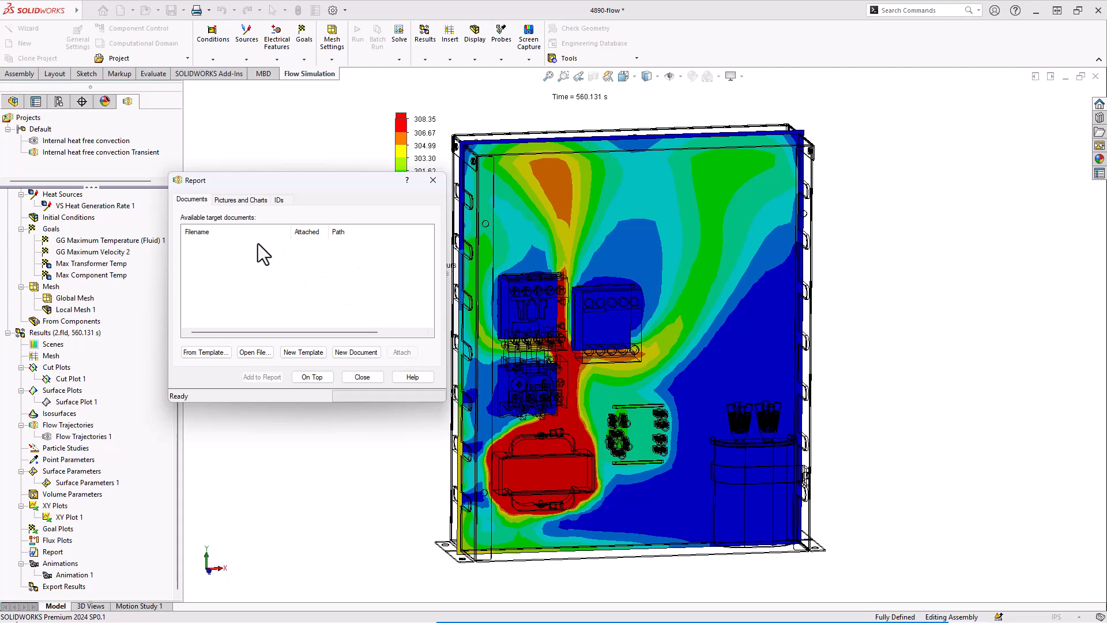
pyautogui.click(205, 352)
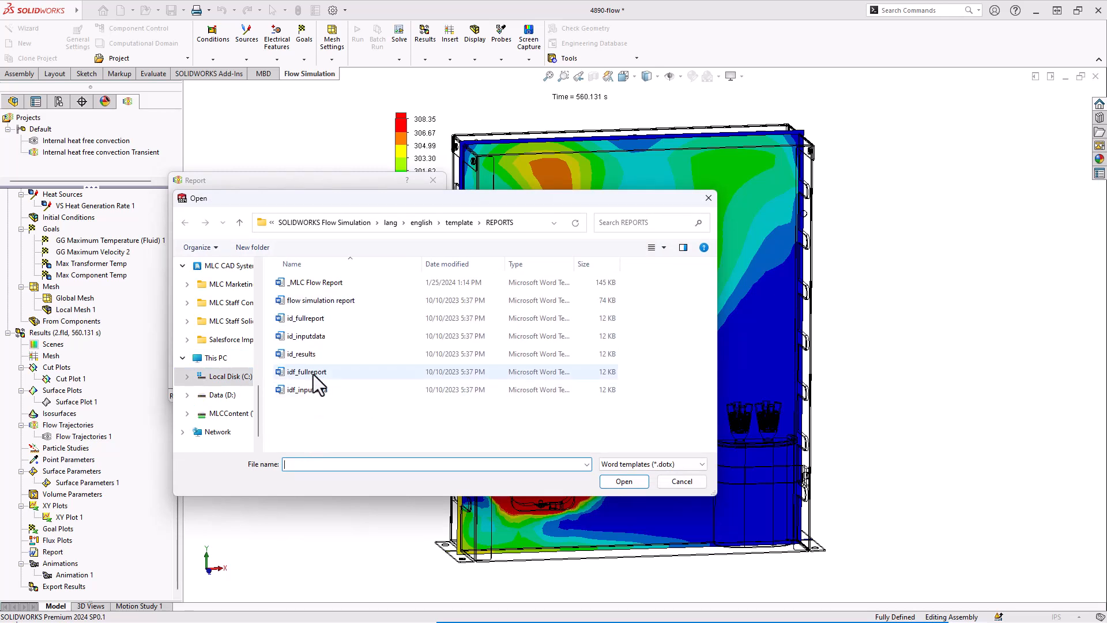
pyautogui.click(323, 284)
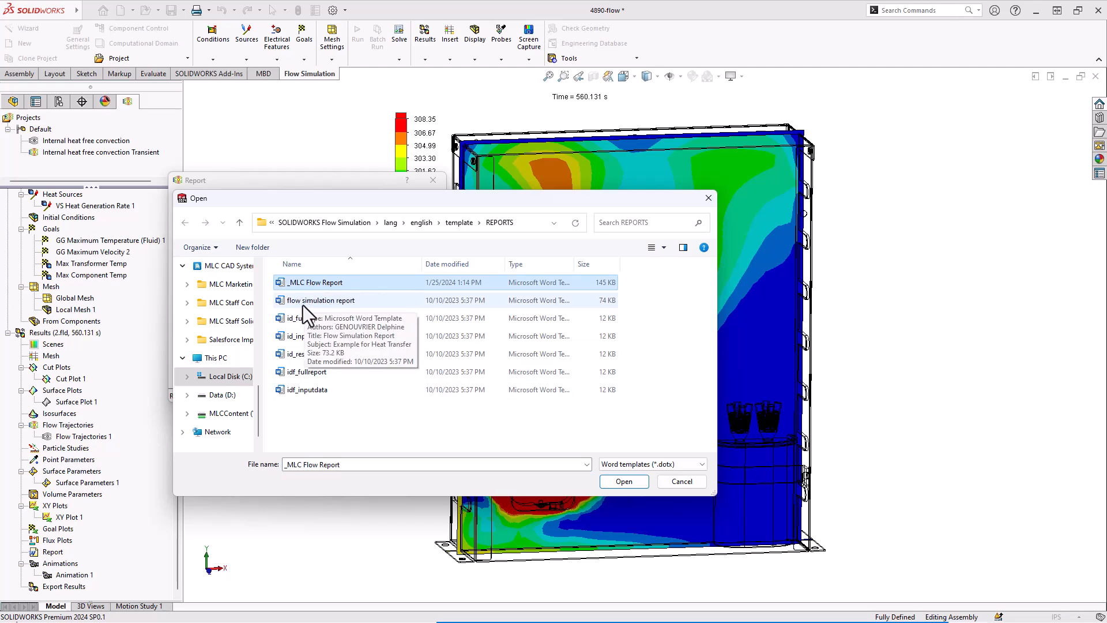
pyautogui.click(611, 479)
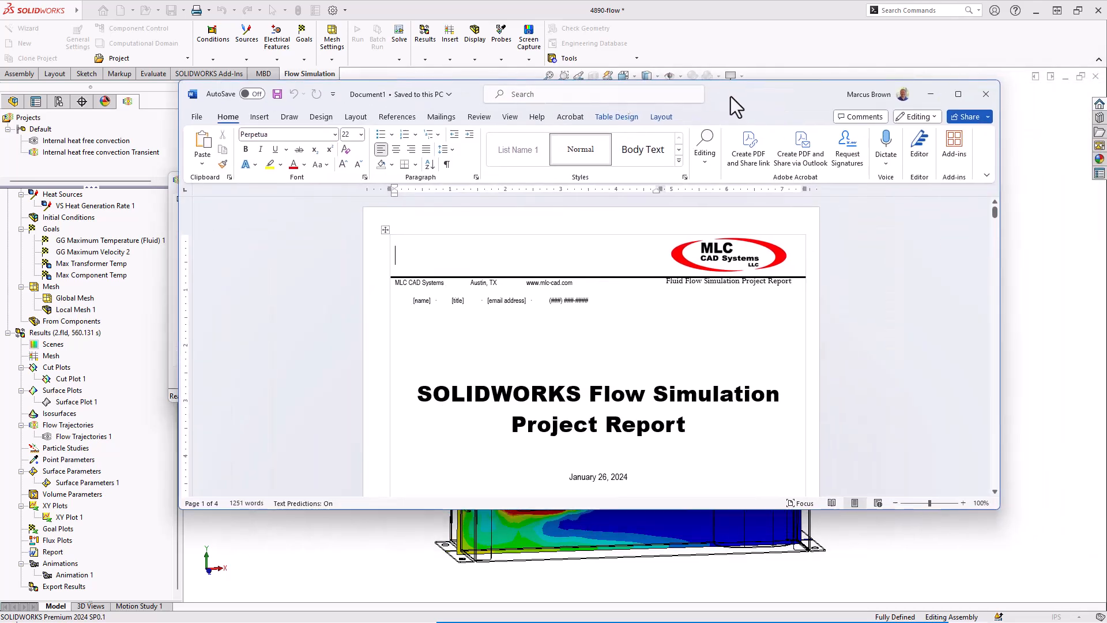
# Step: Arrange the Word report and SOLIDWORKS side by side, with the Report dialog moved clear of the project tree
pyautogui.moveTo(731, 96); pyautogui.dragTo(409, 36)
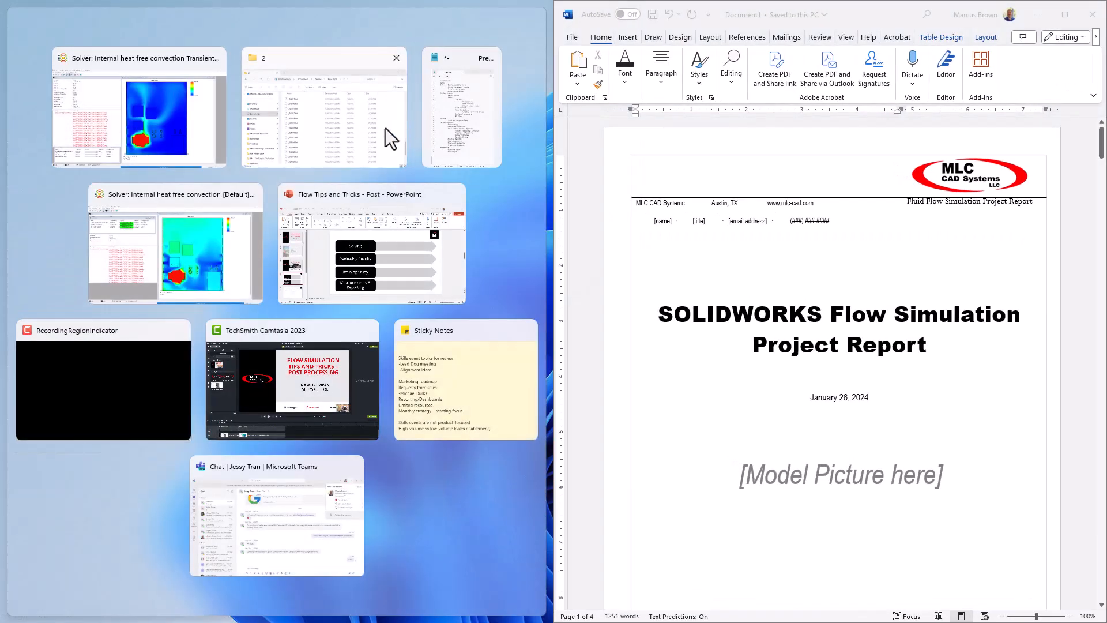
pyautogui.click(514, 191)
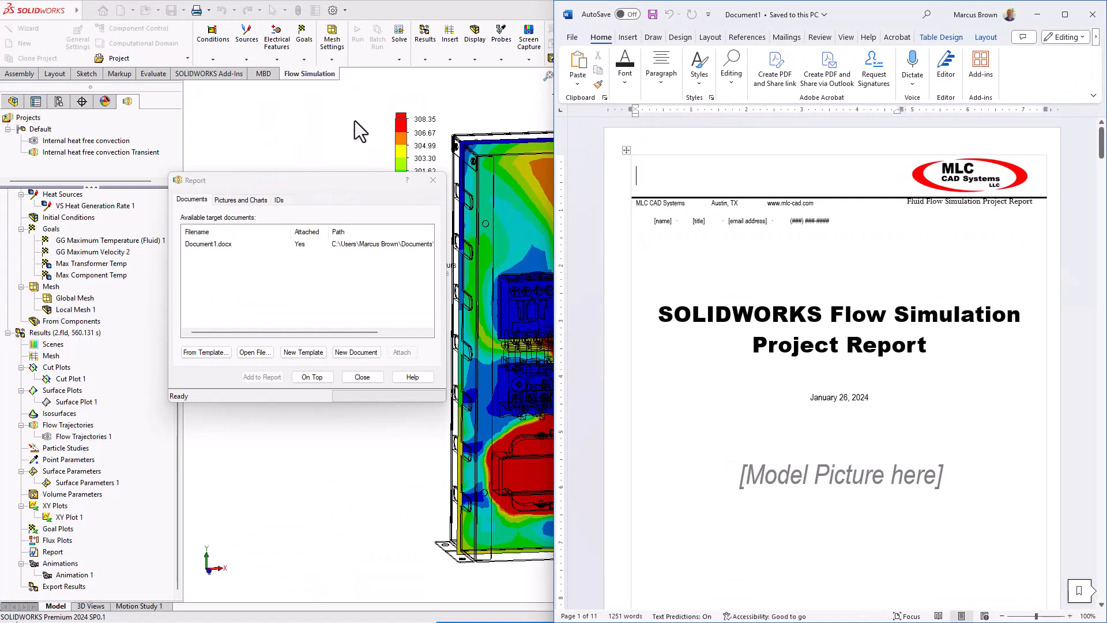
pyautogui.click(355, 120)
pyautogui.moveTo(410, 5); pyautogui.dragTo(385, 34)
pyautogui.moveTo(286, 180); pyautogui.dragTo(514, 19)
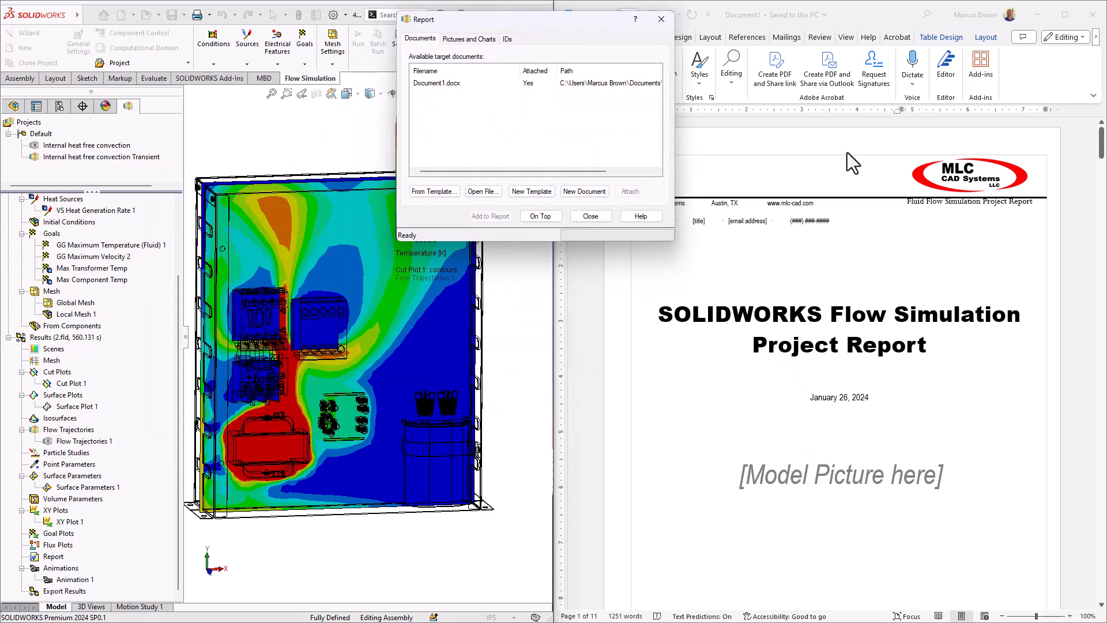
# Step: In the Word report, shift the cover page's header line down between the company details and the contact placeholders
pyautogui.click(885, 208)
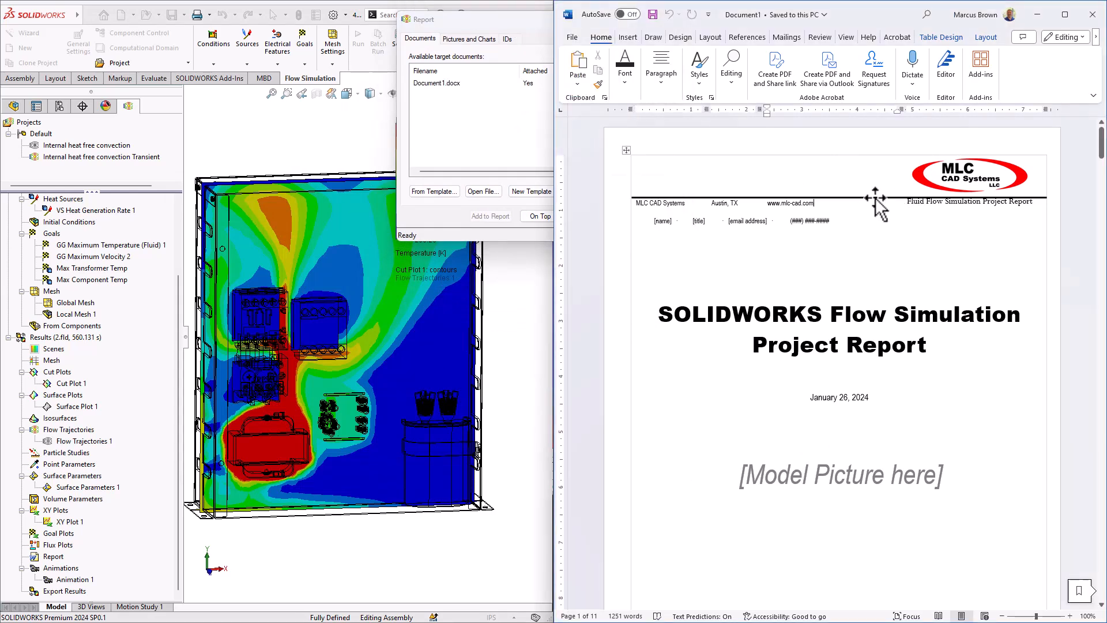
pyautogui.click(875, 197)
pyautogui.press('Down')
pyautogui.press('Down')
pyautogui.press('Down')
pyautogui.press('Down')
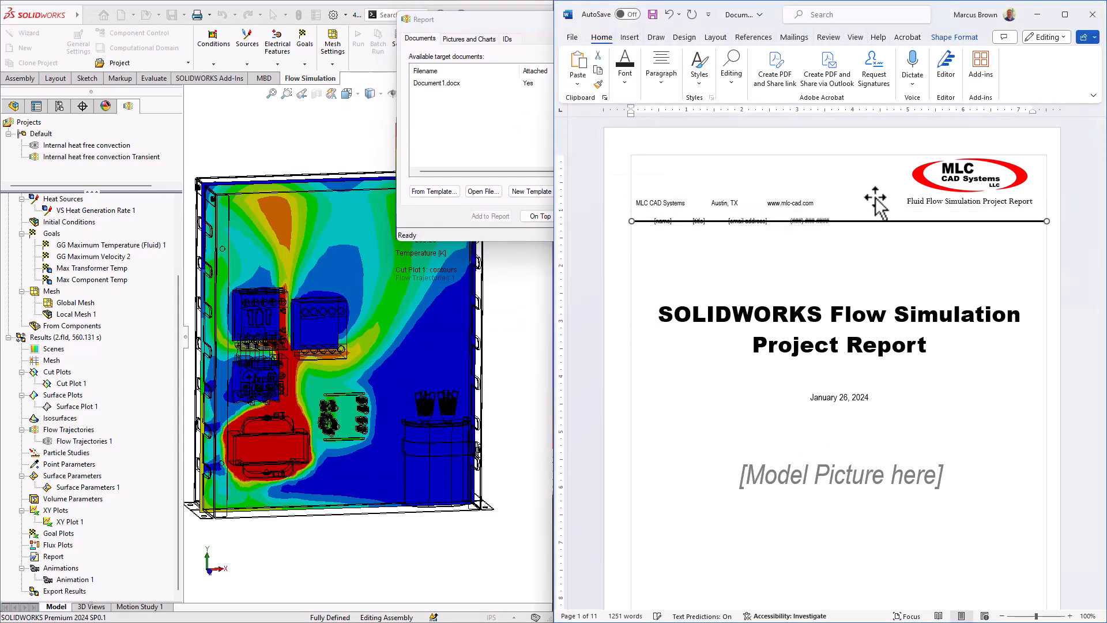
pyautogui.hotkey('ctrl', 'Up')
pyautogui.hotkey('ctrl', 'Up')
pyautogui.hotkey('ctrl', 'Up')
pyautogui.hotkey('ctrl', 'Up')
pyautogui.hotkey('ctrl', 'Up')
pyautogui.hotkey('ctrl', 'Up')
pyautogui.hotkey('ctrl', 'Up')
pyautogui.hotkey('ctrl', 'Up')
pyautogui.hotkey('ctrl', 'Up')
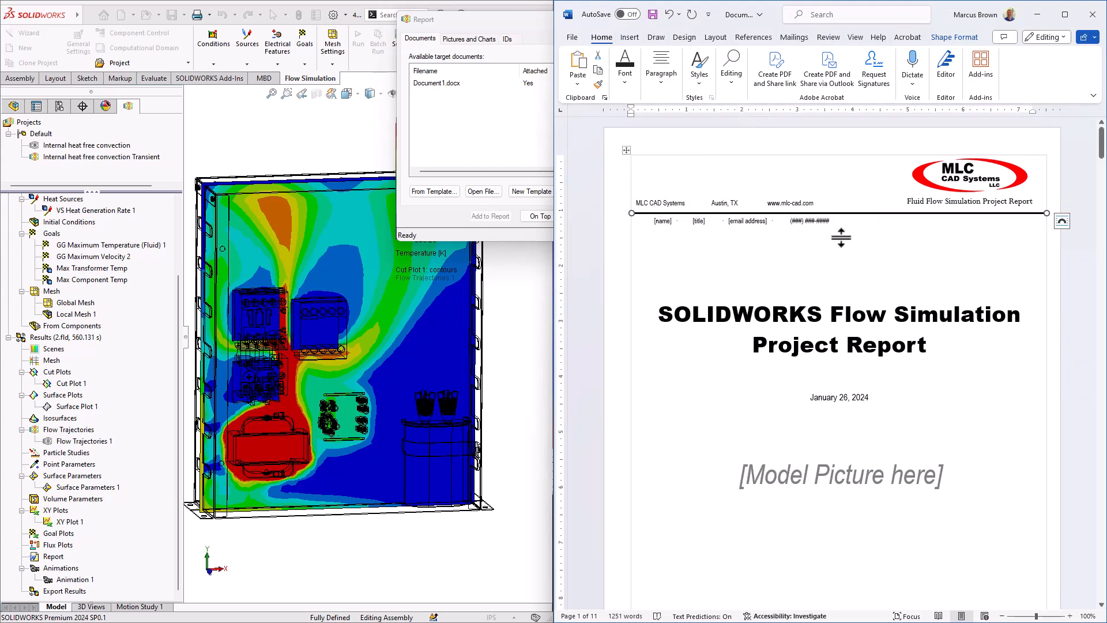
# Step: Delete the "[Model Picture here]" placeholder from the report's cover page
pyautogui.scroll(-3, 807, 351)
pyautogui.click(779, 380)
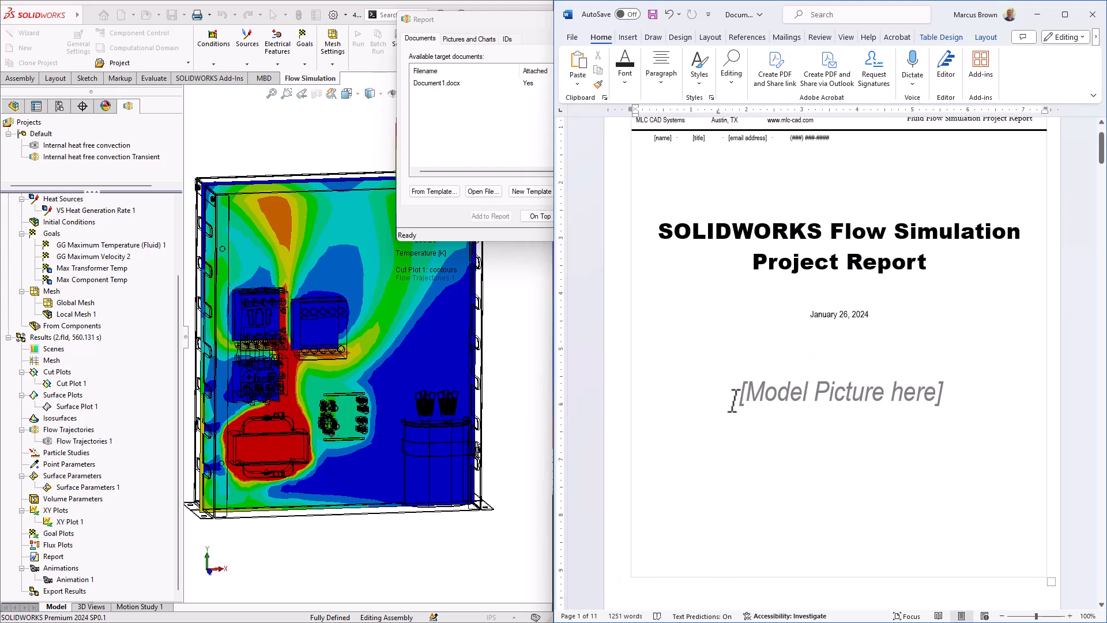
pyautogui.moveTo(739, 396); pyautogui.dragTo(966, 398)
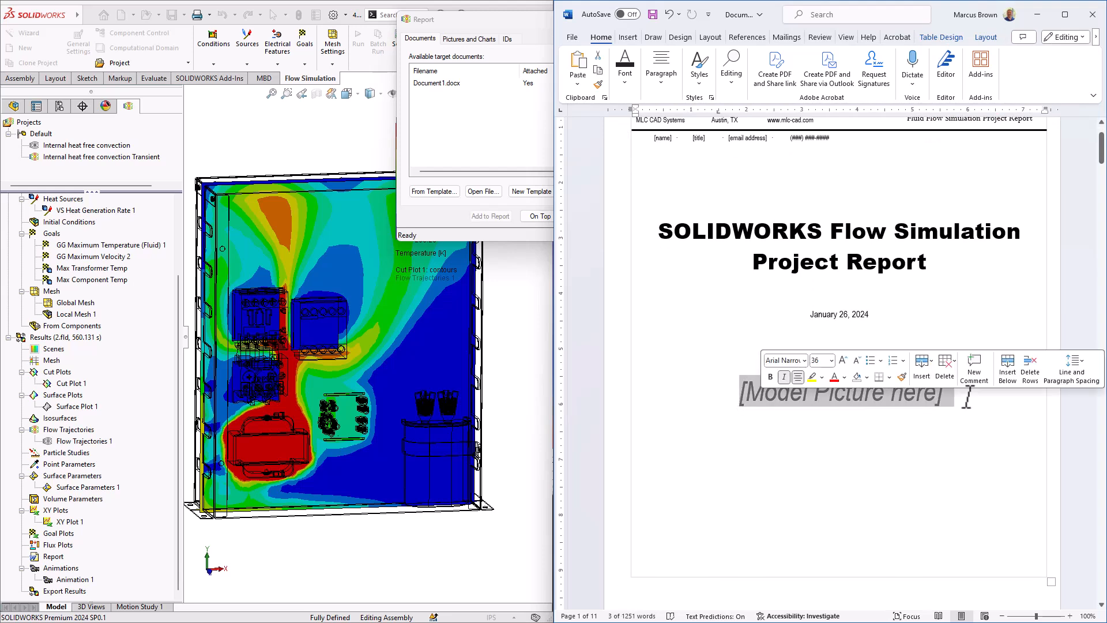
pyautogui.press('Delete')
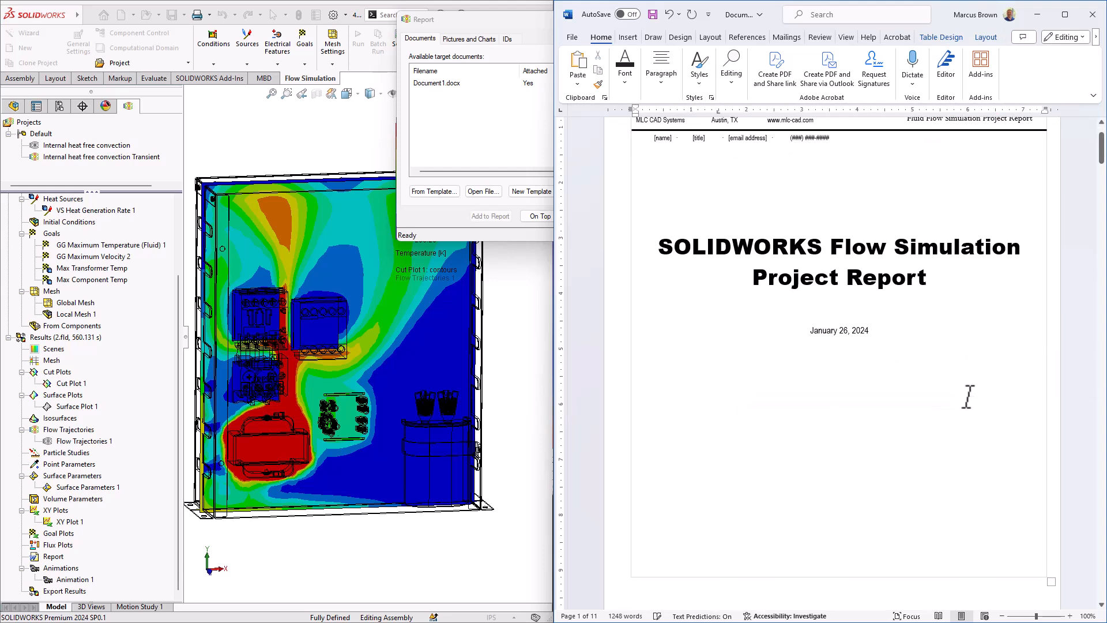
# Step: In SOLIDWORKS, hide Cut Plot 1 so the plain cabinet model is framed for the cover picture
pyautogui.click(253, 559)
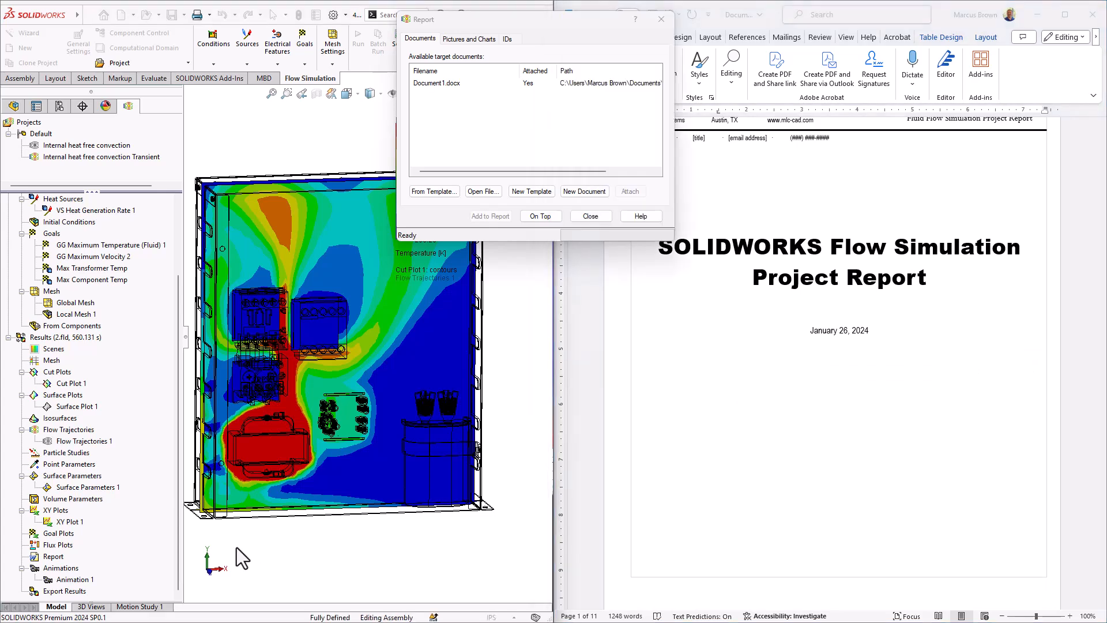
pyautogui.click(15, 106)
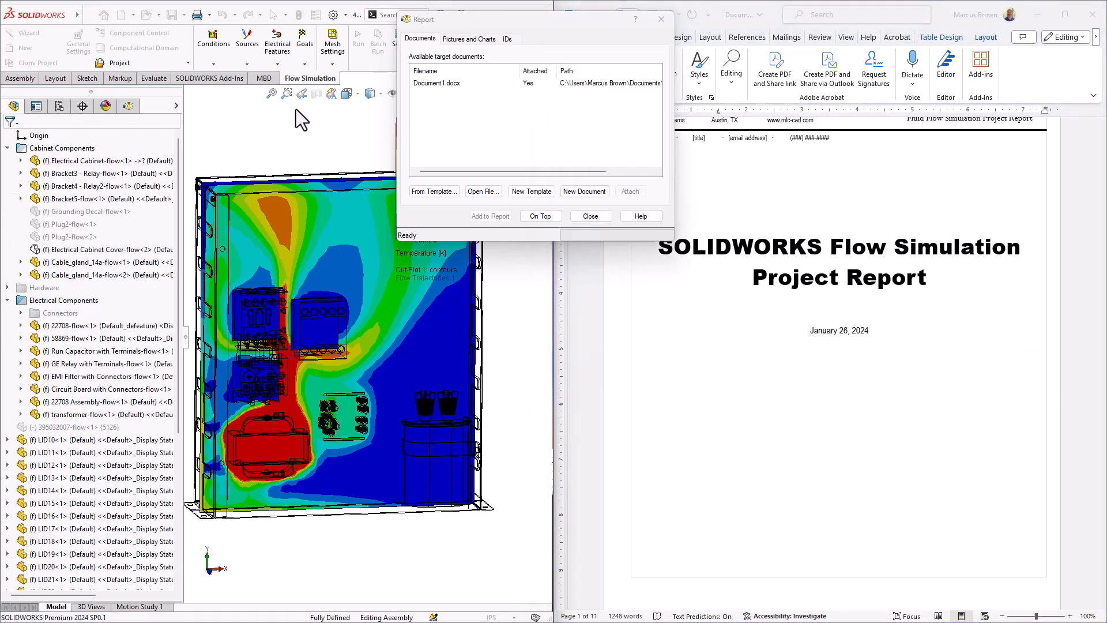
pyautogui.click(125, 106)
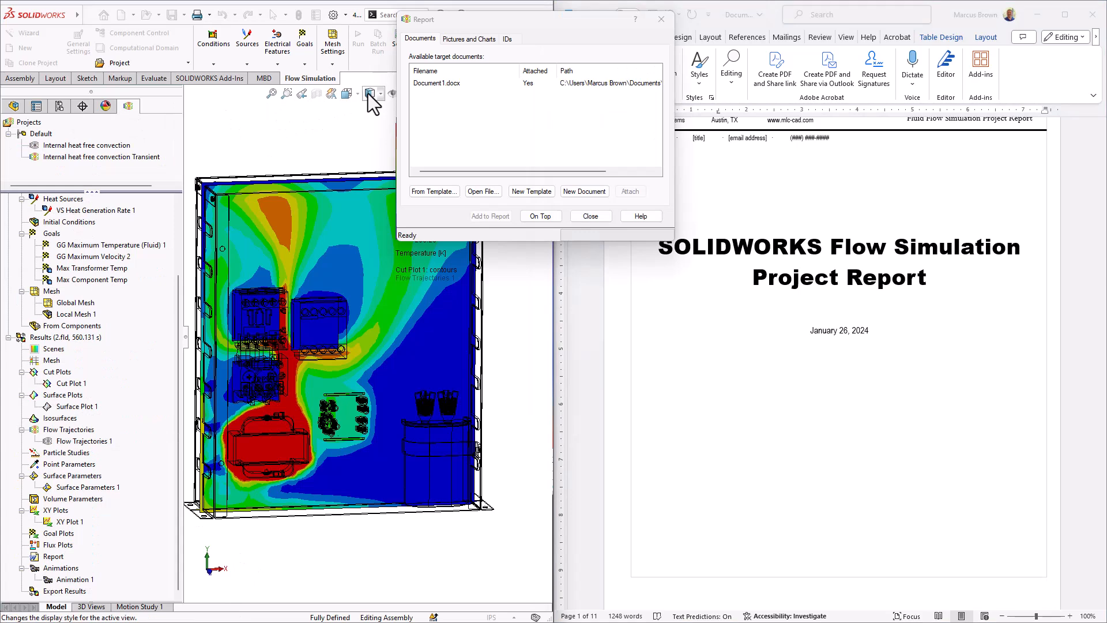
pyautogui.rightClick(54, 382)
pyautogui.click(82, 406)
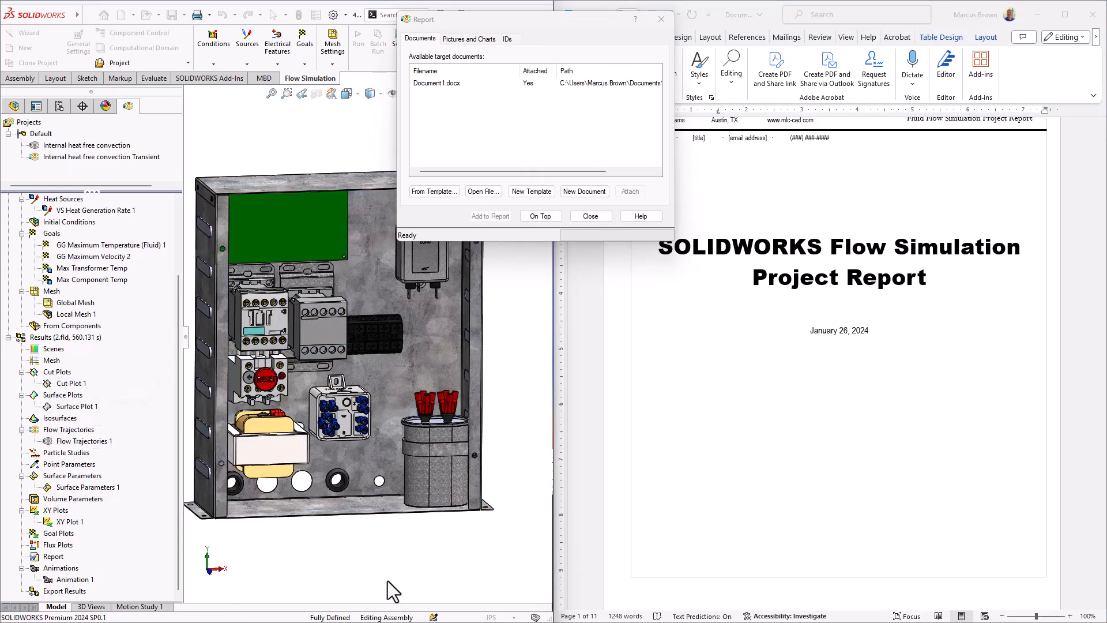
pyautogui.keyDown('ctrl'); pyautogui.moveTo(395, 563); pyautogui.dragTo(442, 575, button='middle'); pyautogui.keyUp('ctrl')
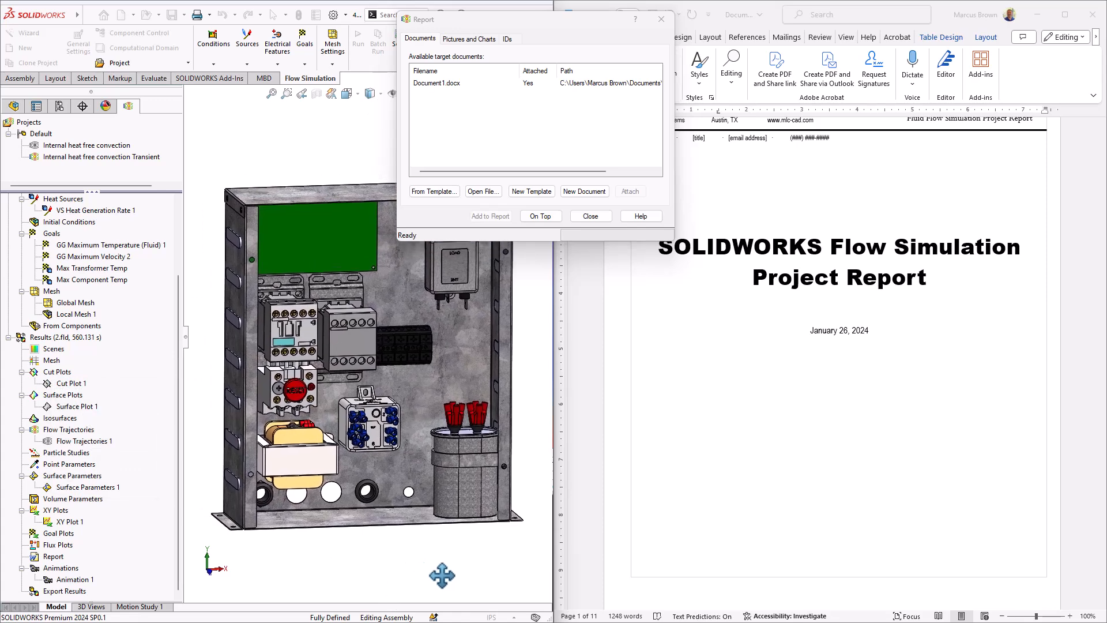
# Step: Add the current model image to the report at the current cursor position on the cover page
pyautogui.click(746, 457)
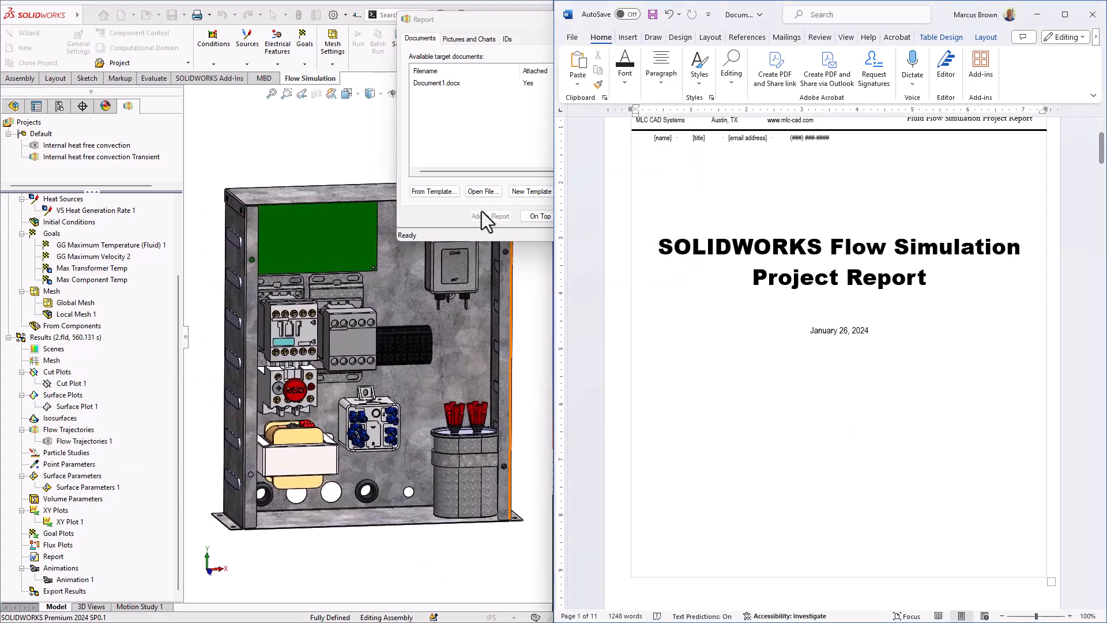
pyautogui.click(487, 134)
pyautogui.click(461, 39)
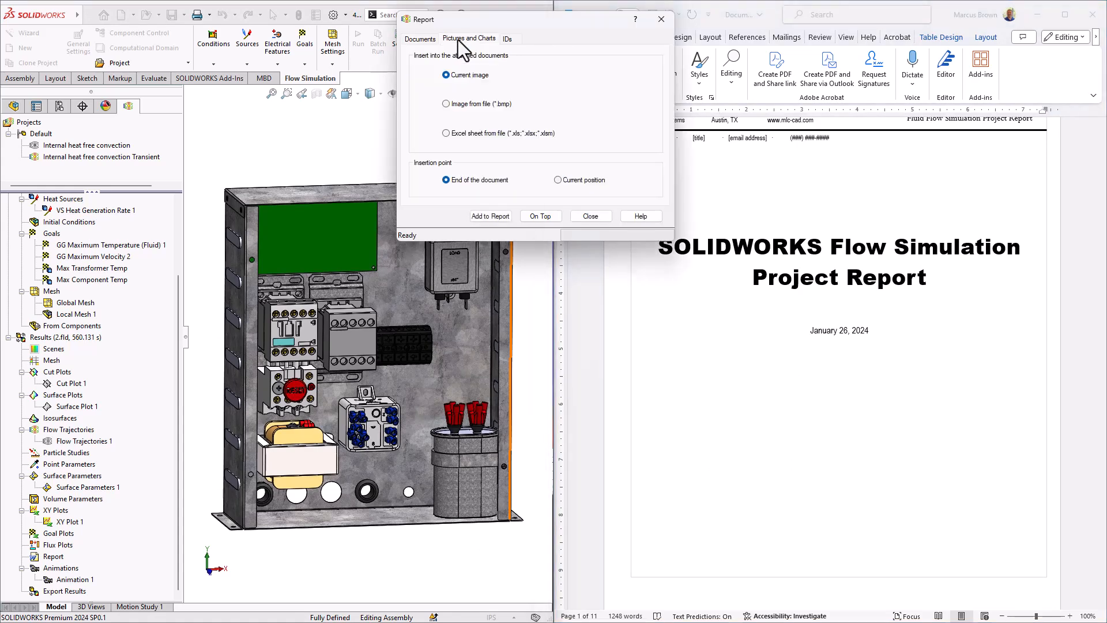
pyautogui.click(558, 179)
pyautogui.click(419, 40)
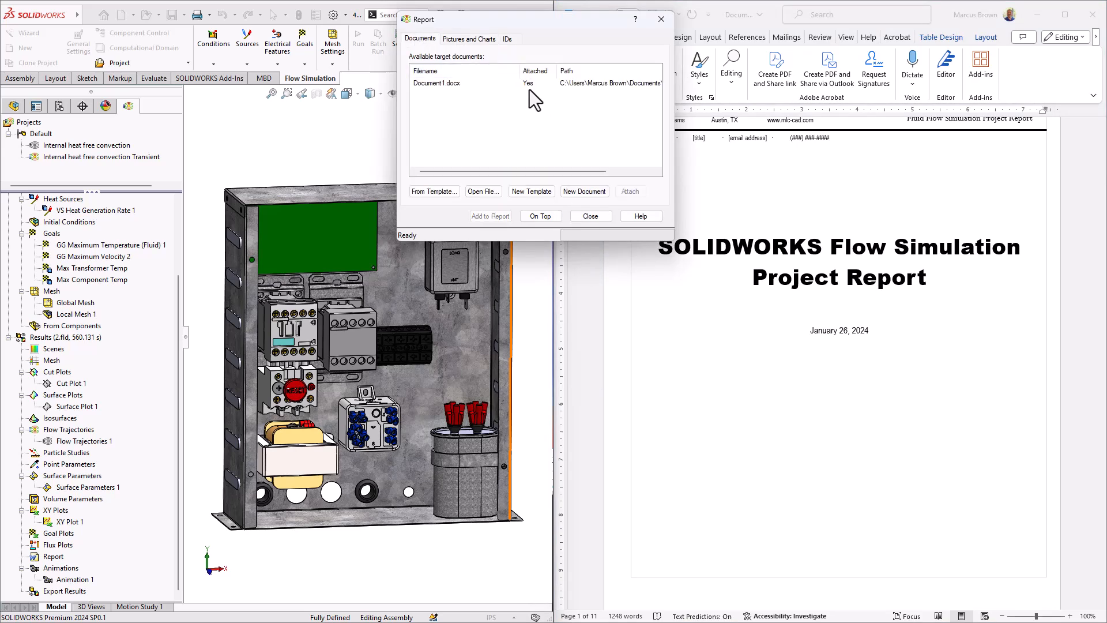
pyautogui.click(475, 38)
pyautogui.click(482, 220)
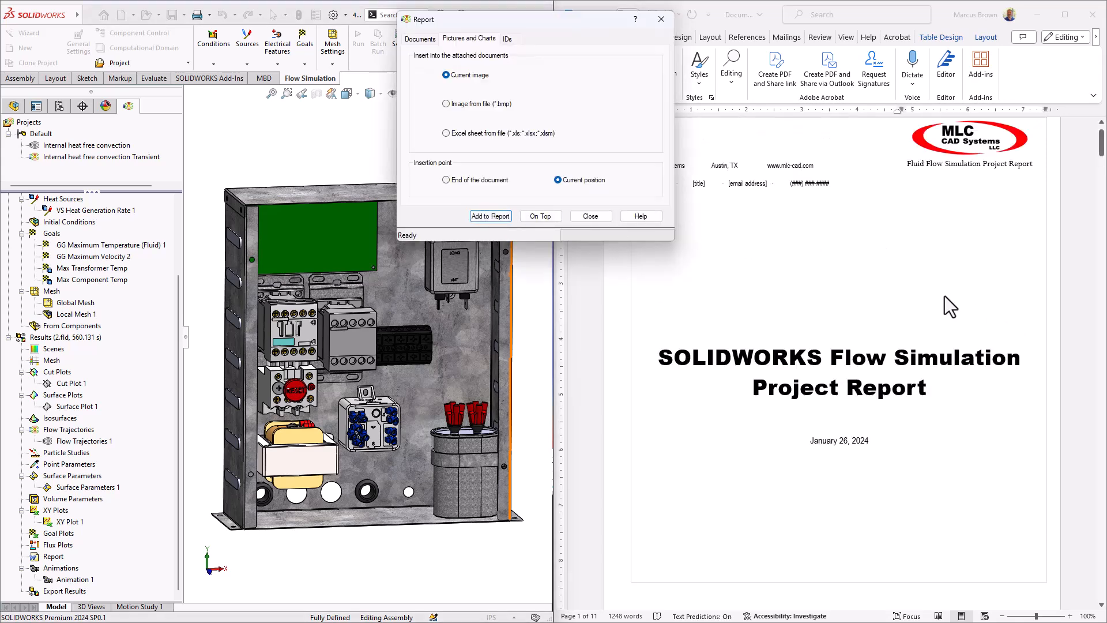
# Step: Shrink the inserted cabinet picture in the Word report so it fits on the cover page below the date
pyautogui.click(848, 271)
pyautogui.scroll(-4, 852, 277)
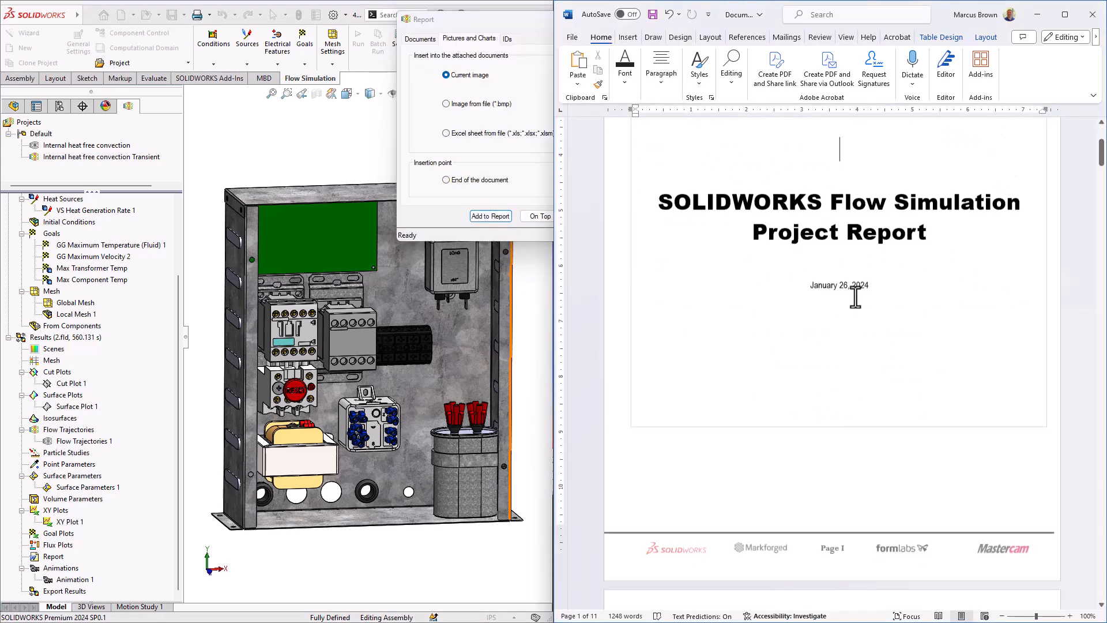
pyautogui.scroll(-10, 857, 300)
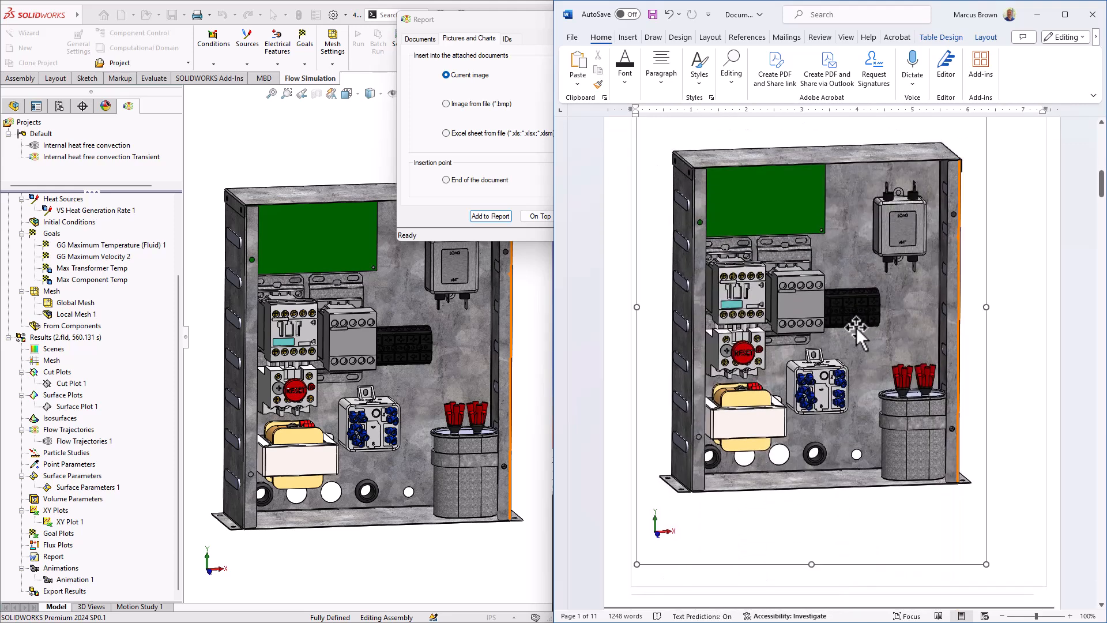
pyautogui.click(856, 327)
pyautogui.moveTo(985, 562); pyautogui.dragTo(739, 198)
pyautogui.scroll(6, 805, 267)
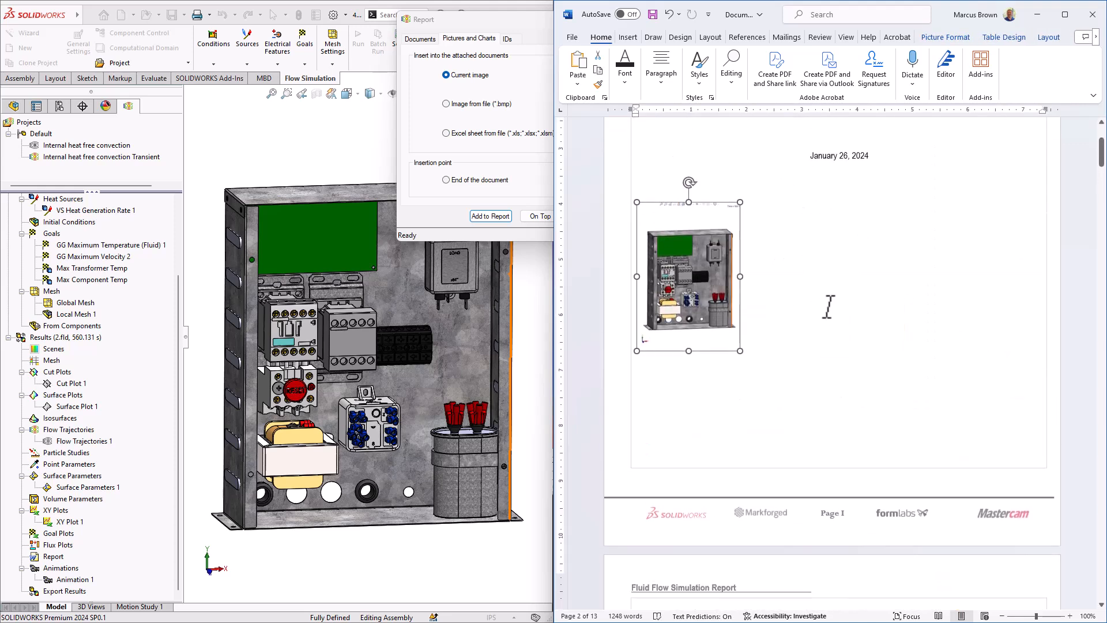
pyautogui.moveTo(739, 406); pyautogui.dragTo(868, 530)
pyautogui.click(886, 462)
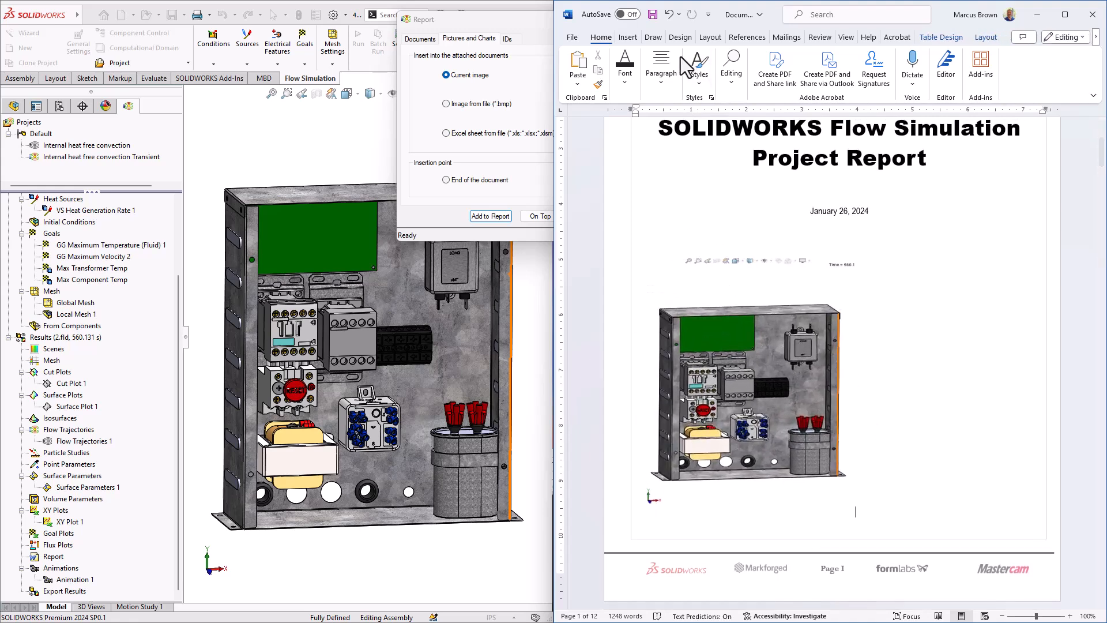
# Step: Center the cabinet picture horizontally on the report's cover page
pyautogui.click(648, 74)
pyautogui.click(667, 133)
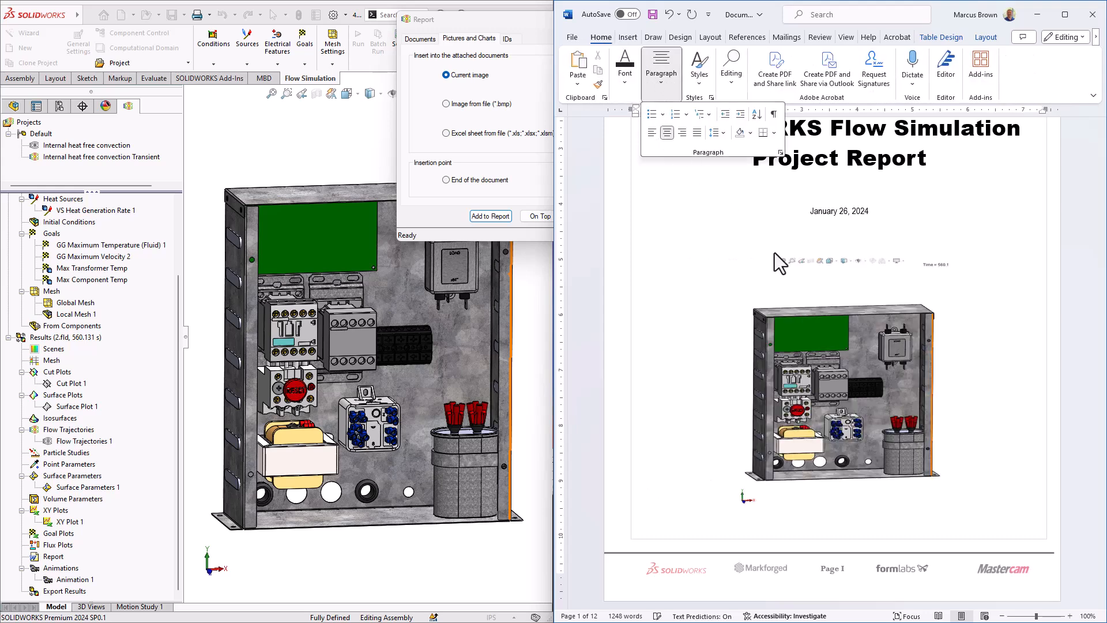
pyautogui.click(1002, 367)
# Step: Crop the cover picture to remove the strip with toolbar and time text above the cabinet and the strip with the axis triad below it
pyautogui.click(821, 292)
pyautogui.rightClick(820, 292)
pyautogui.click(852, 256)
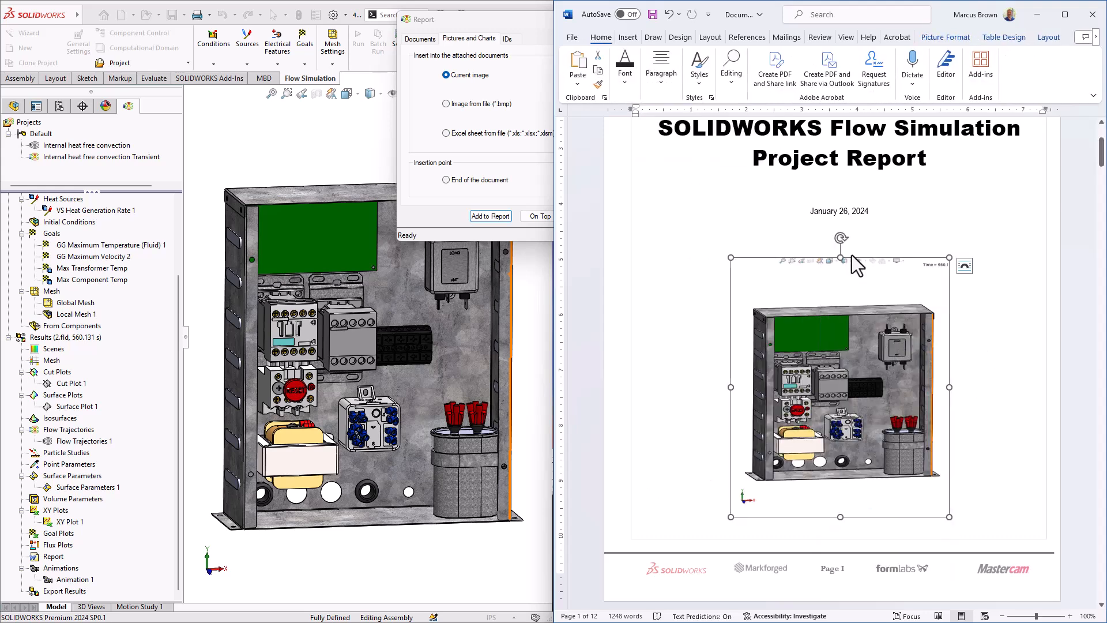
pyautogui.moveTo(841, 259); pyautogui.dragTo(842, 287)
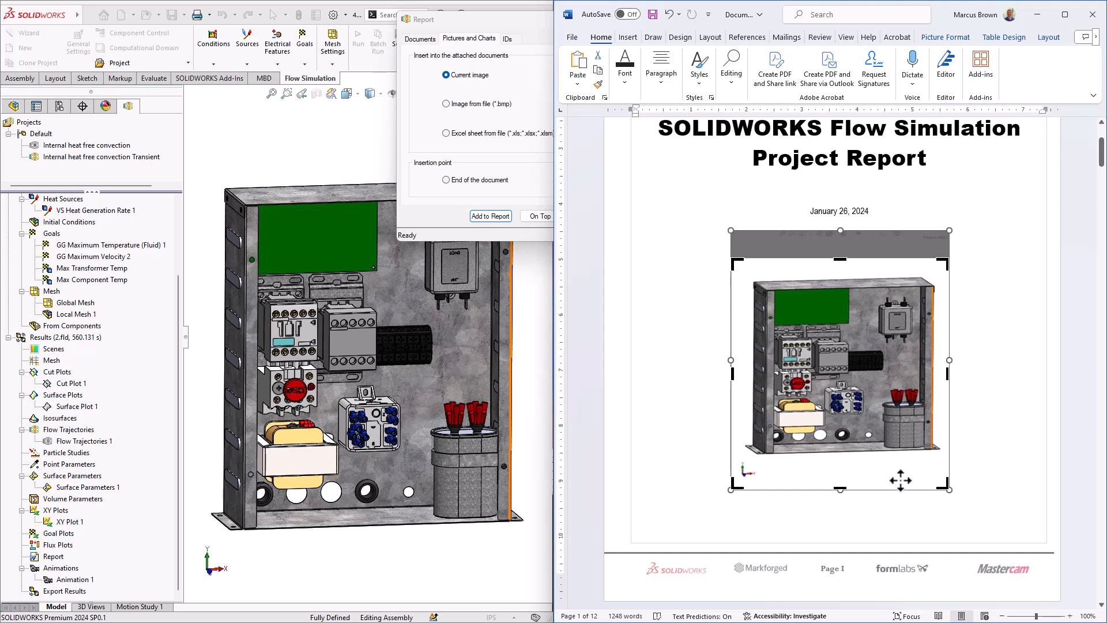
pyautogui.moveTo(840, 489); pyautogui.dragTo(840, 460)
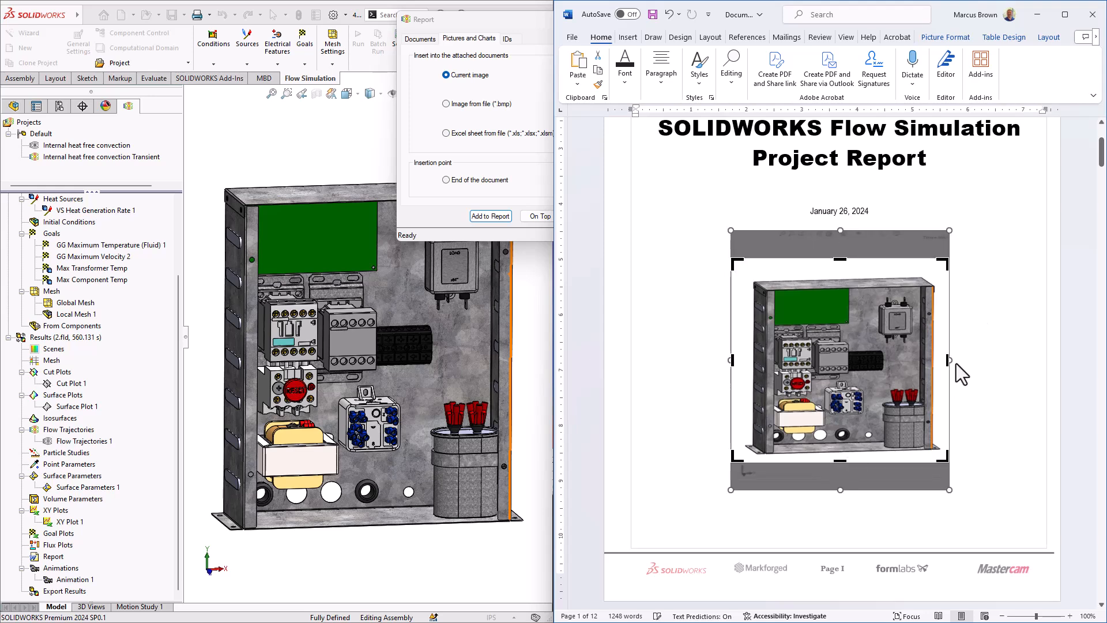
pyautogui.click(1008, 348)
pyautogui.scroll(1, 1008, 348)
pyautogui.click(931, 349)
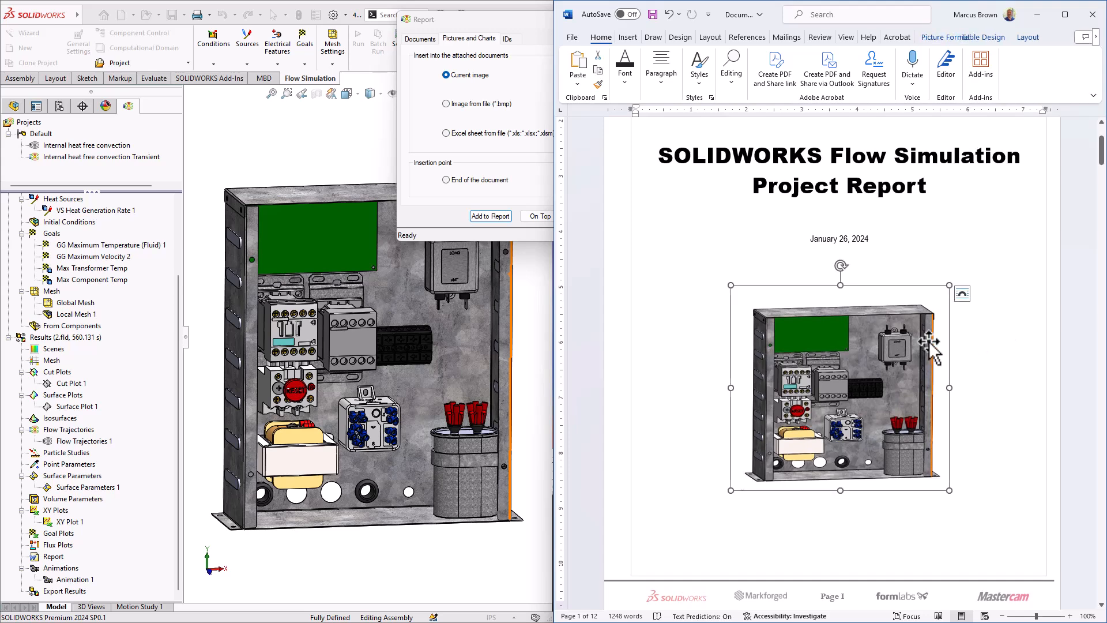
pyautogui.moveTo(948, 284); pyautogui.dragTo(948, 249)
# Step: Review the report from the table of contents through General Information, computational domain and mesh settings to the boundary conditions and heat sources
pyautogui.scroll(-8, 998, 316)
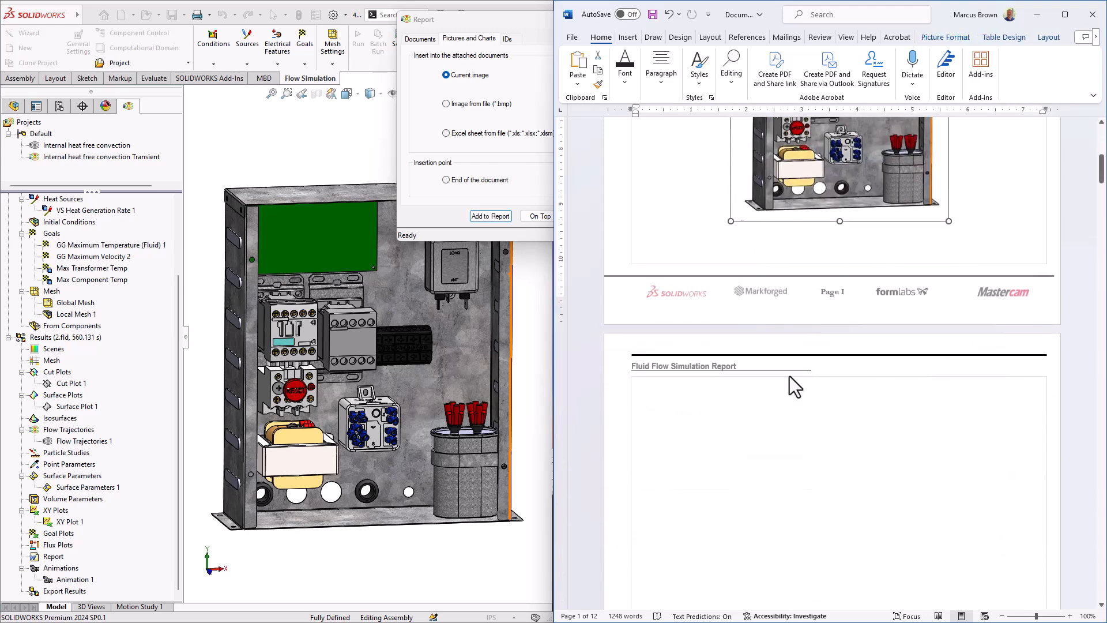
pyautogui.scroll(-12, 668, 381)
pyautogui.scroll(-10, 792, 341)
pyautogui.scroll(4, 763, 324)
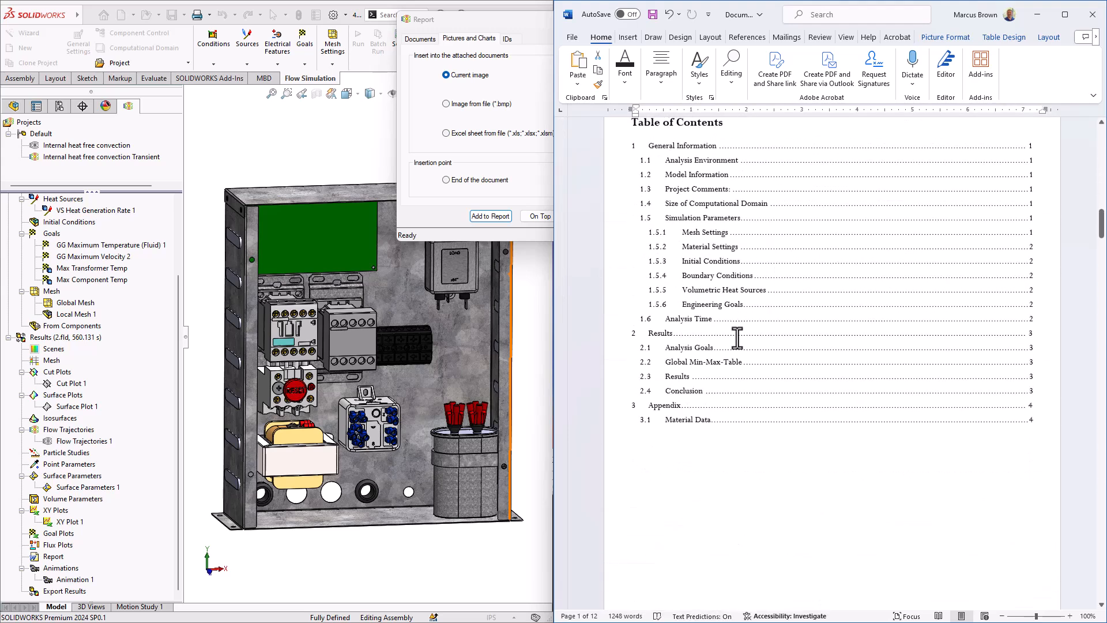
pyautogui.scroll(-8, 939, 398)
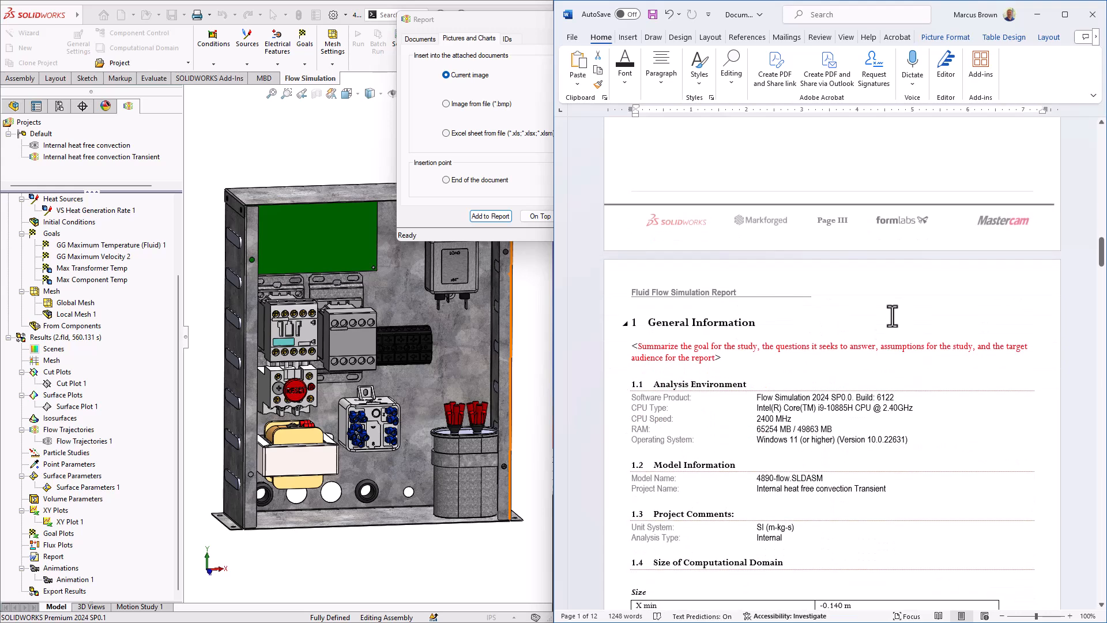
pyautogui.click(632, 349)
pyautogui.click(727, 358)
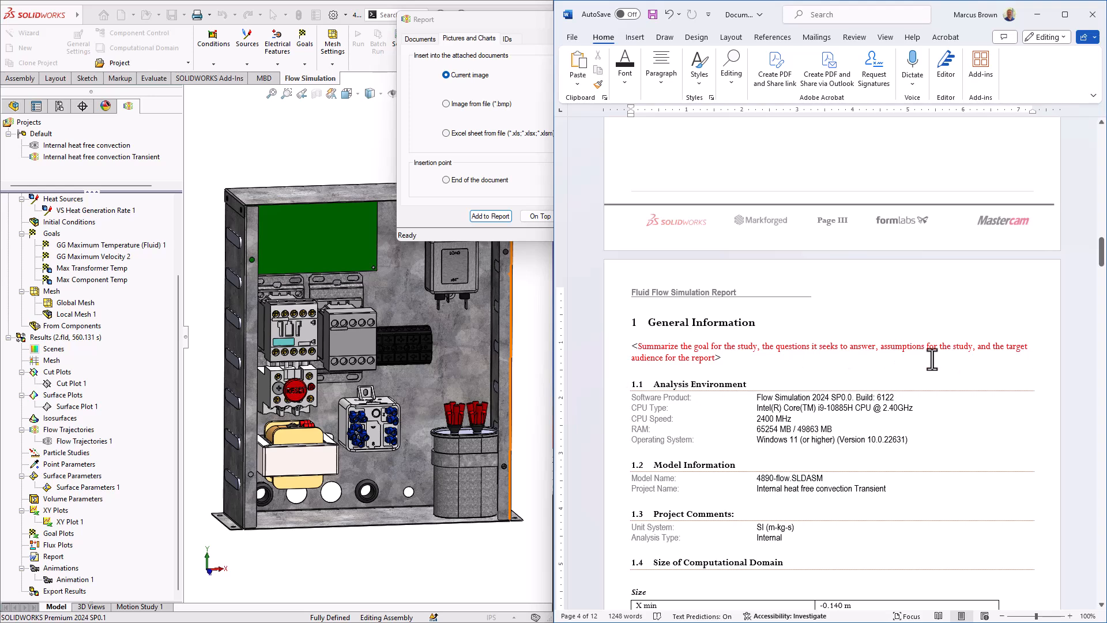
pyautogui.scroll(-3, 932, 358)
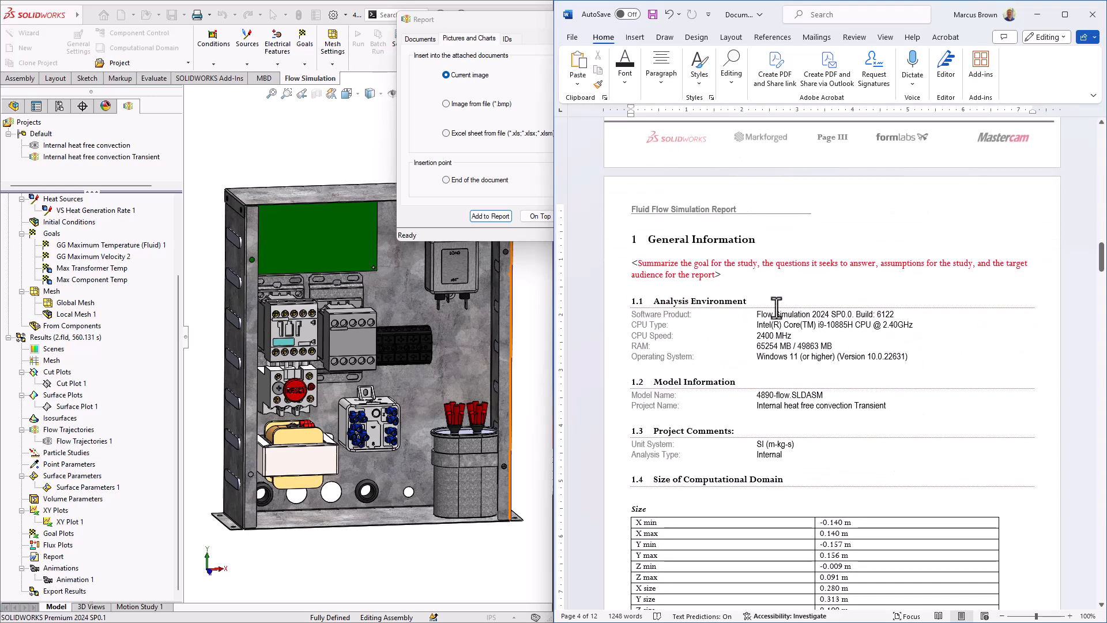
pyautogui.scroll(-10, 775, 313)
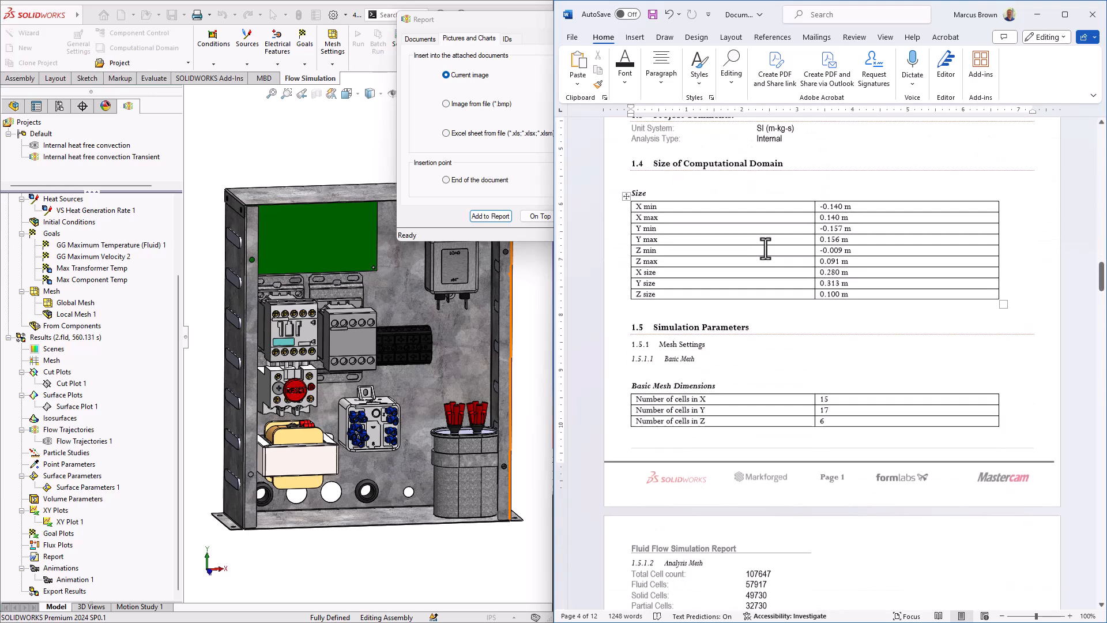
pyautogui.scroll(-10, 805, 414)
pyautogui.scroll(-8, 805, 419)
pyautogui.scroll(-14, 825, 218)
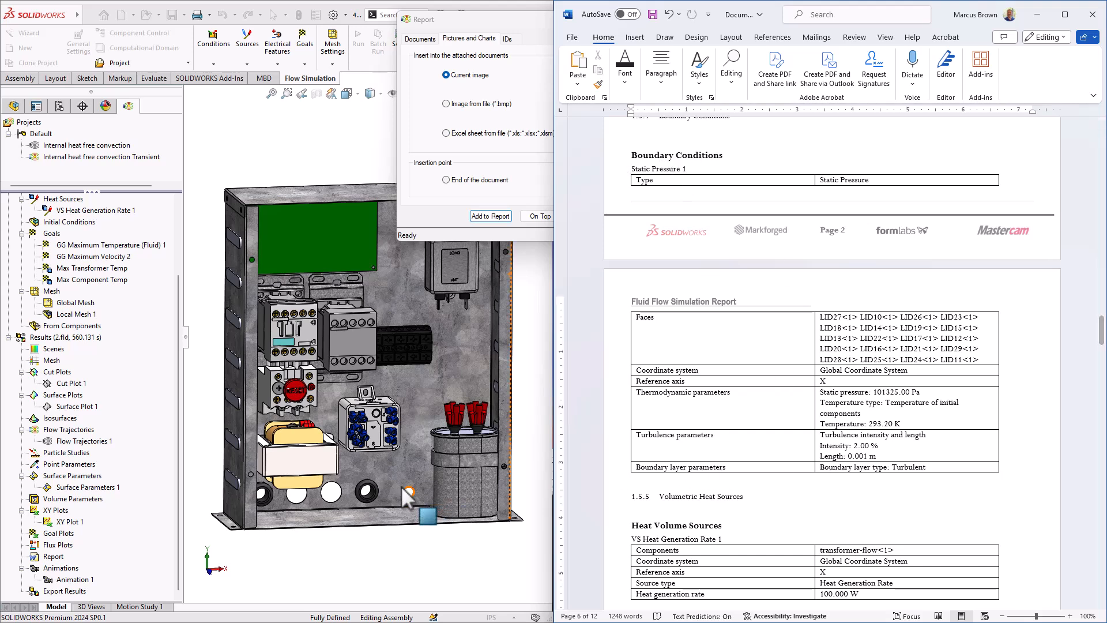
# Step: In SOLIDWORKS, hide the cabinet enclosure so only the internal components and vent lids show, in a slightly rotated view
pyautogui.click(399, 538)
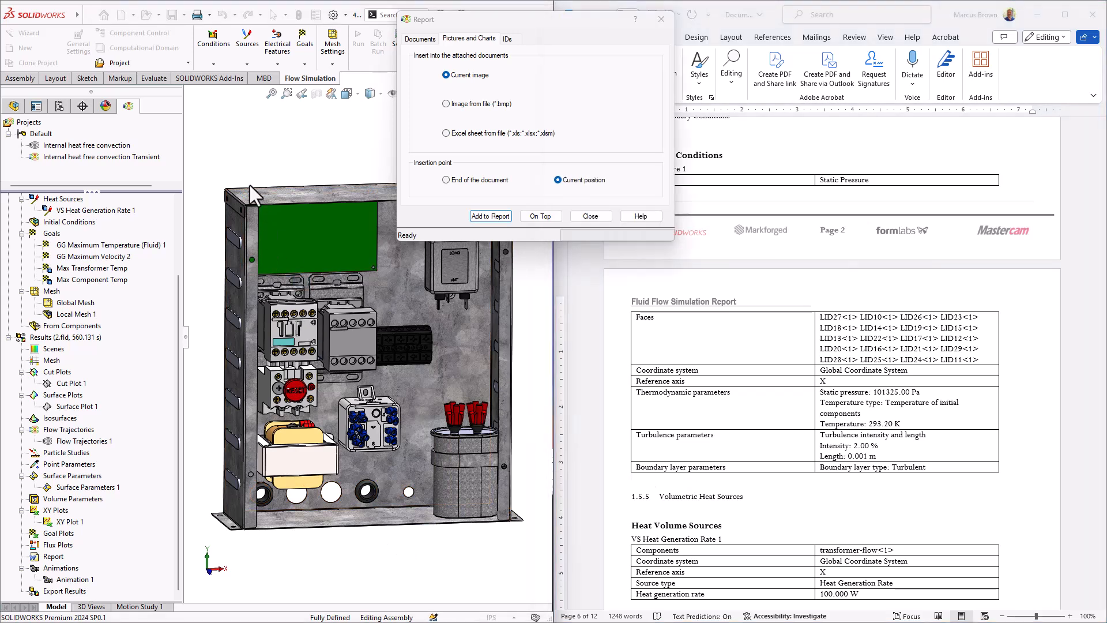
pyautogui.press('Tab')
pyautogui.moveTo(389, 284); pyautogui.dragTo(435, 311, button='middle')
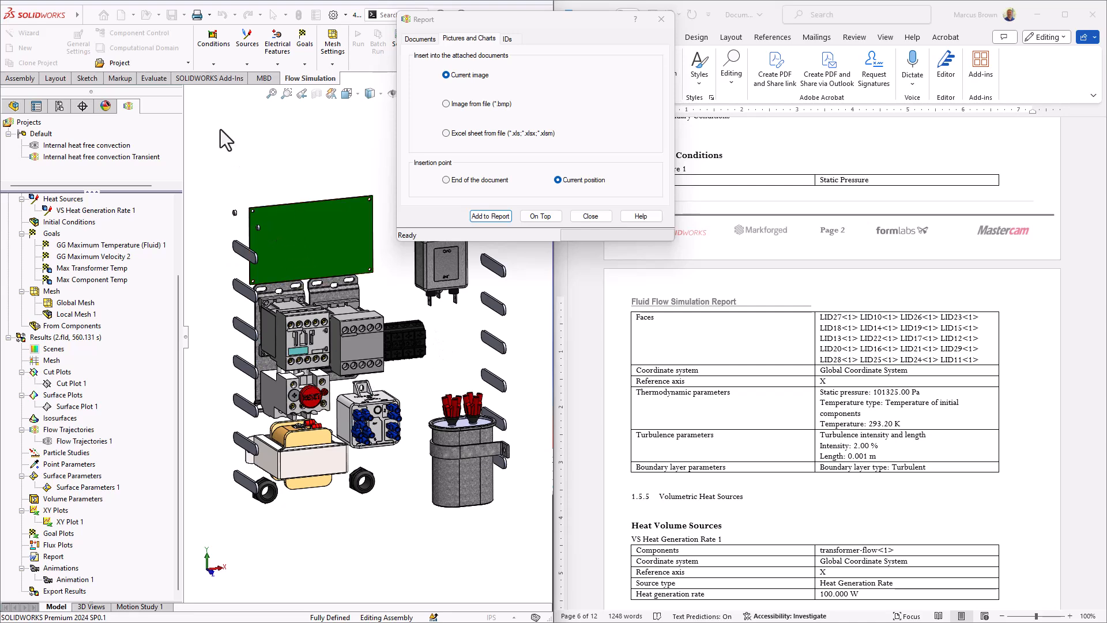
# Step: Add the current model image to the Word report just above the Volumetric Heat Sources heading
pyautogui.click(645, 489)
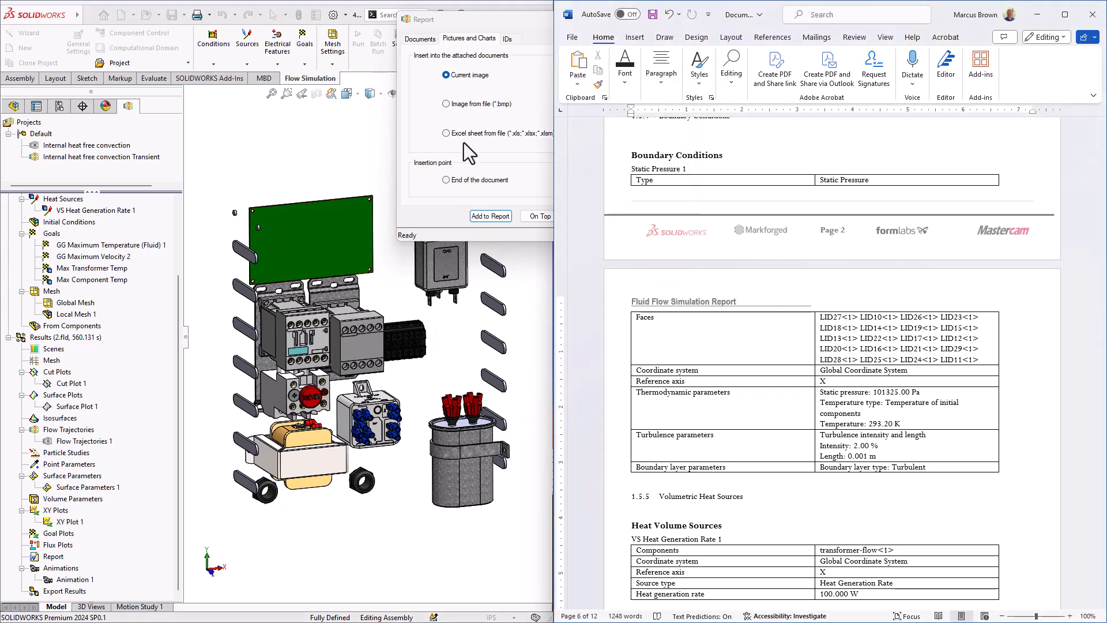
pyautogui.click(524, 178)
pyautogui.click(491, 215)
# Step: Shrink the inserted components picture so it fits between the boundary conditions table and the Volumetric Heat Sources heading
pyautogui.scroll(-10, 749, 348)
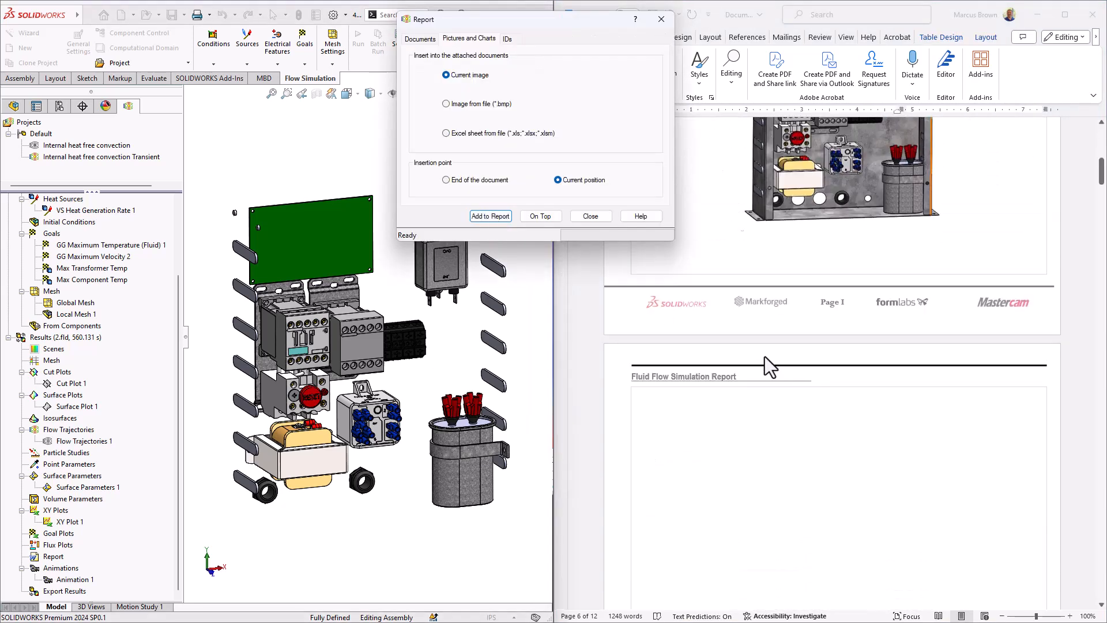
pyautogui.scroll(-15, 871, 368)
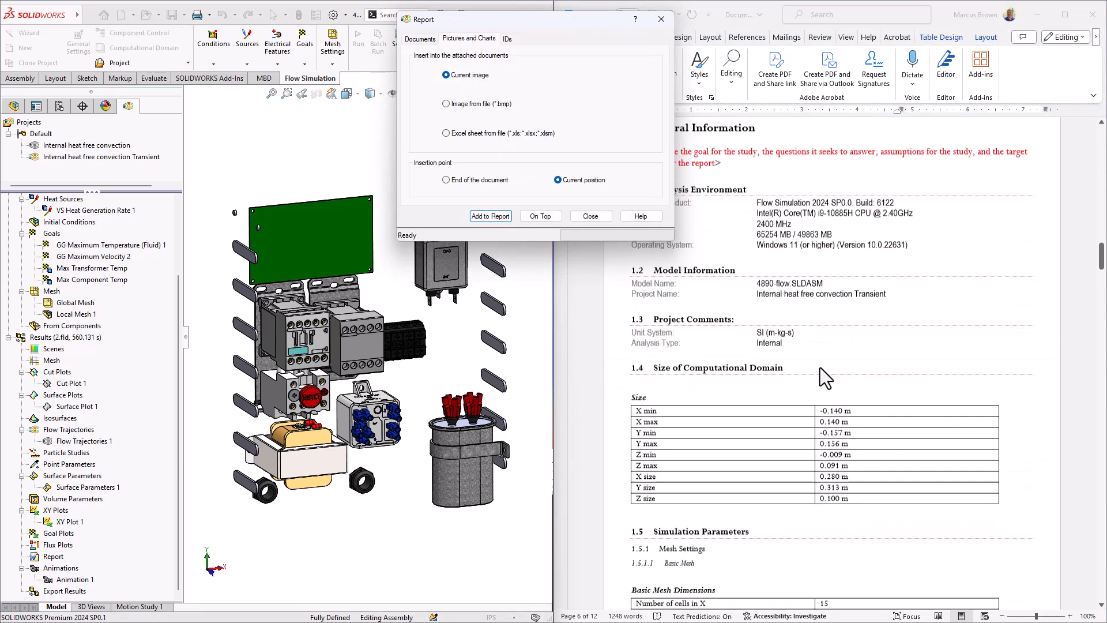
pyautogui.scroll(-15, 796, 363)
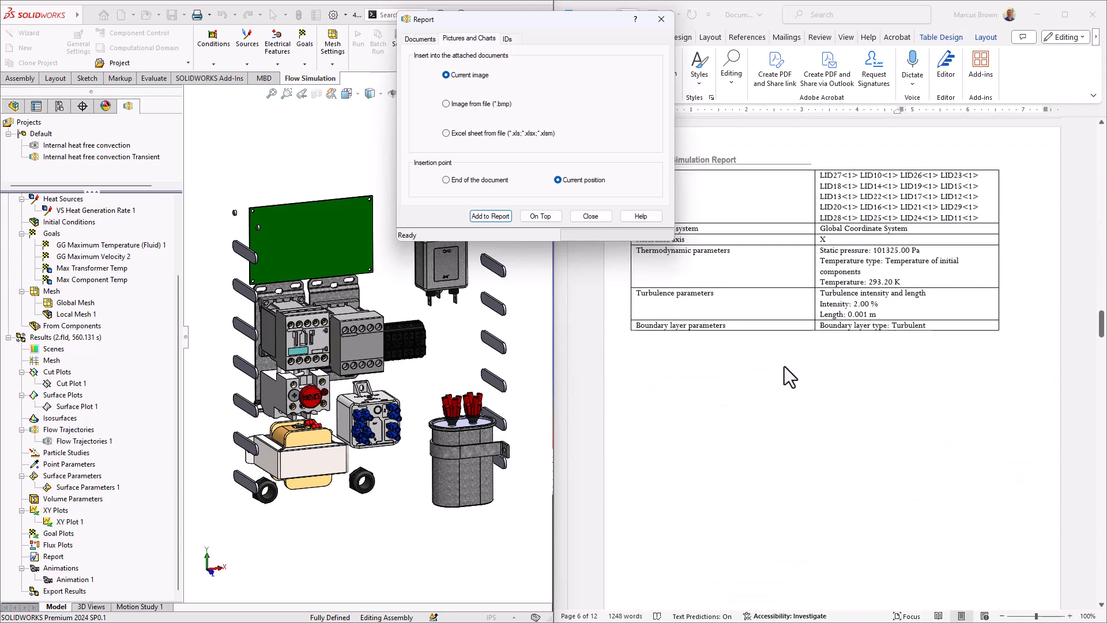
pyautogui.scroll(-2, 796, 370)
pyautogui.click(816, 378)
pyautogui.scroll(-2, 821, 379)
pyautogui.scroll(-2, 980, 570)
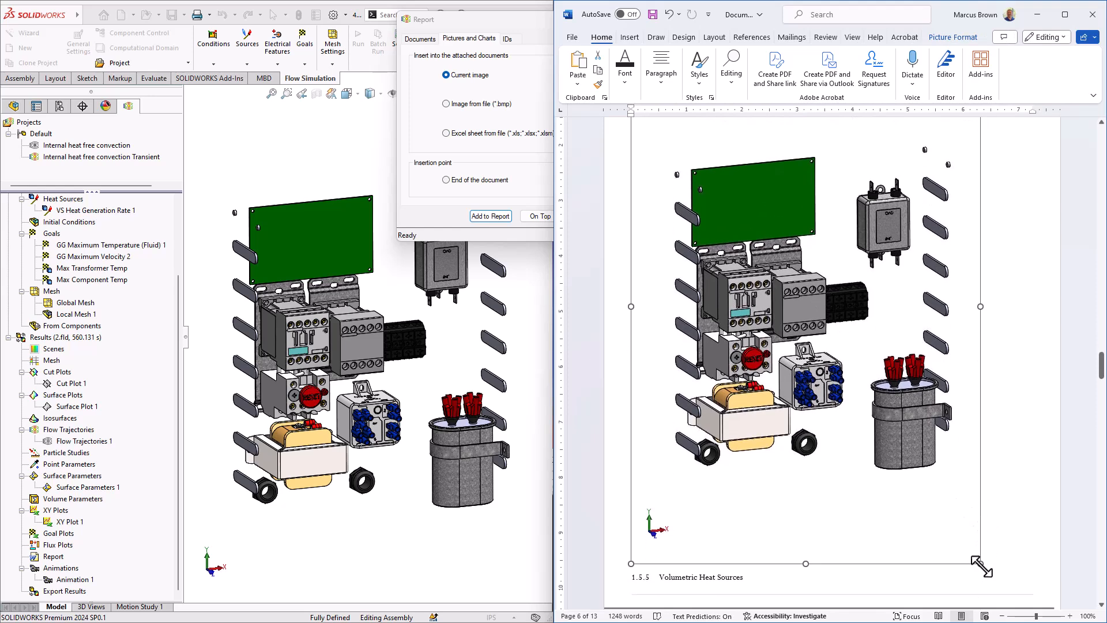
pyautogui.moveTo(980, 563); pyautogui.dragTo(748, 177)
pyautogui.scroll(9, 752, 444)
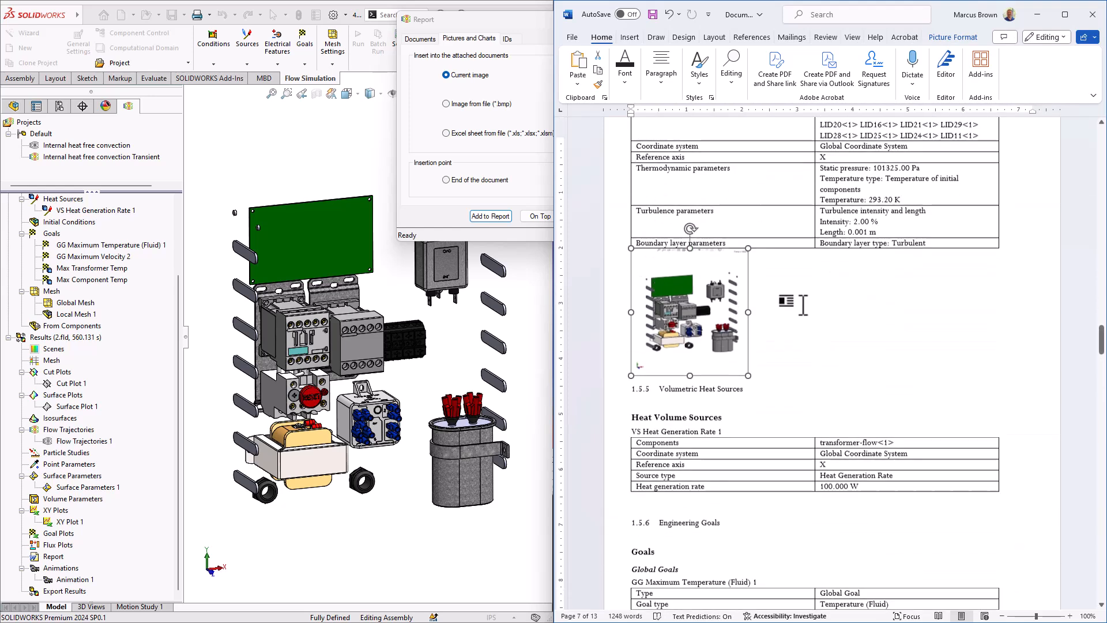
pyautogui.moveTo(747, 440); pyautogui.dragTo(775, 469)
# Step: Place the text cursor before "Cut Plot with mesh overlay" in section 2.3 Results of the report
pyautogui.scroll(-9, 682, 322)
pyautogui.scroll(-15, 721, 348)
pyautogui.scroll(-15, 720, 354)
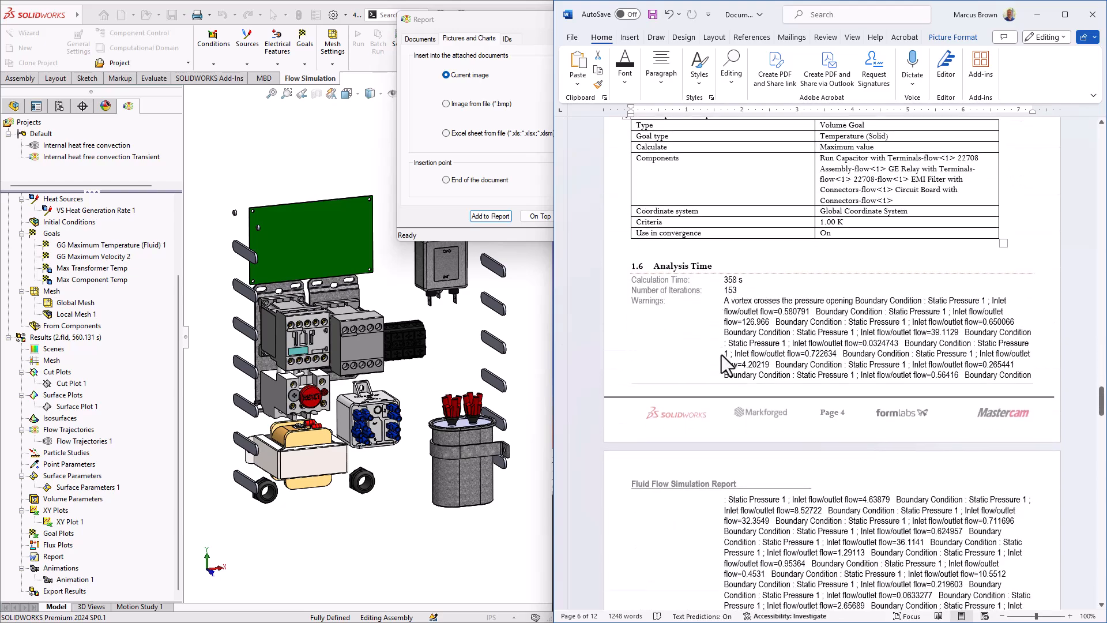
pyautogui.scroll(-20, 721, 355)
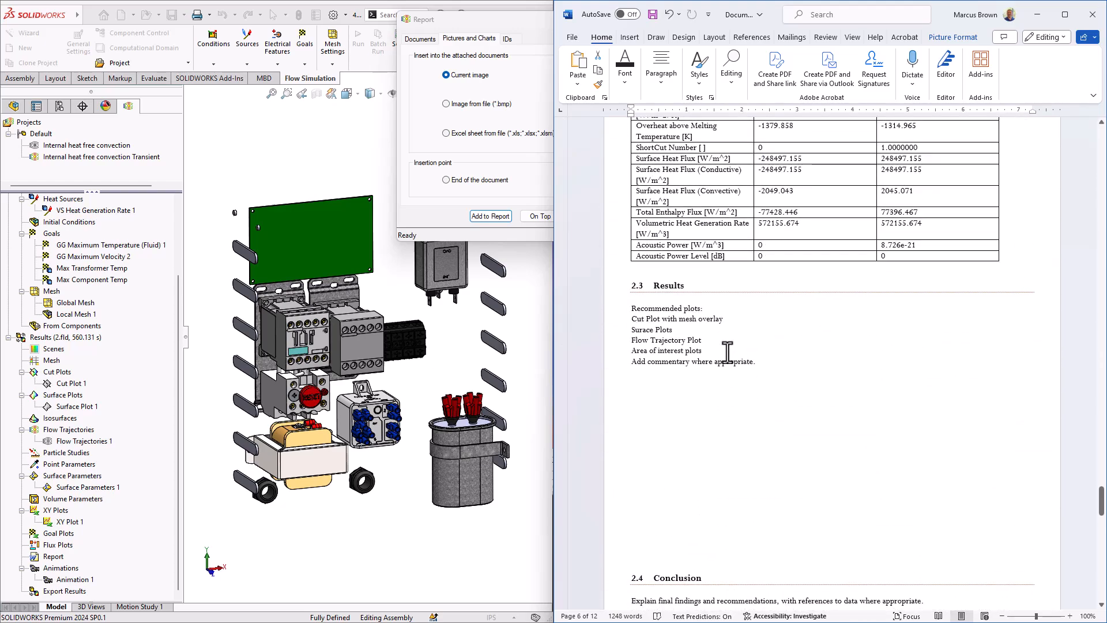
pyautogui.click(665, 308)
pyautogui.scroll(-3, 634, 288)
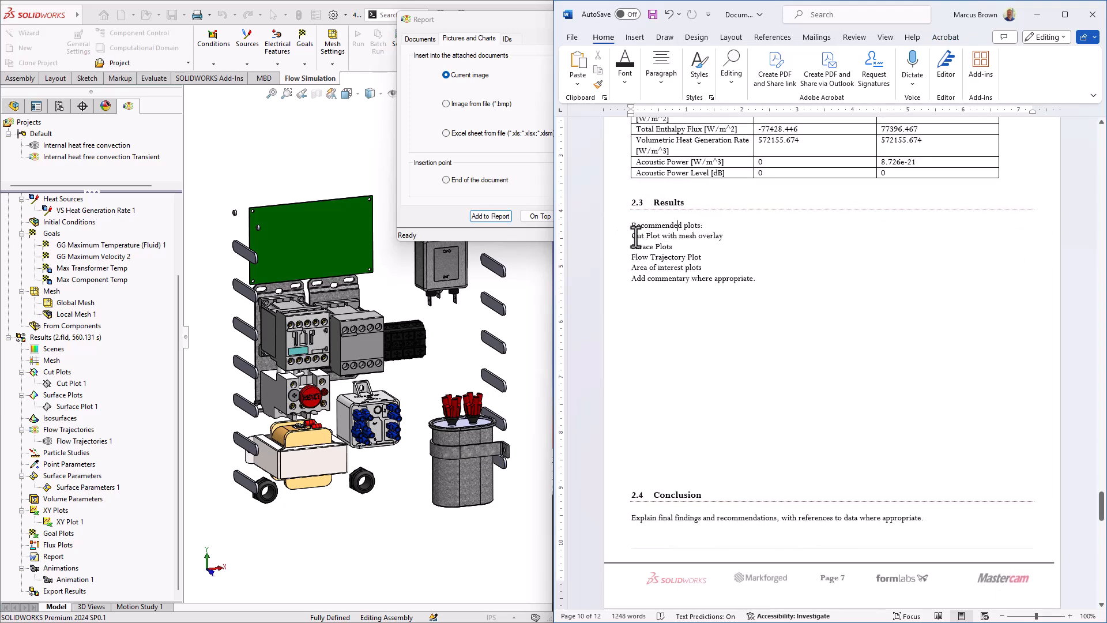
pyautogui.moveTo(633, 239); pyautogui.dragTo(659, 239)
pyautogui.click(634, 235)
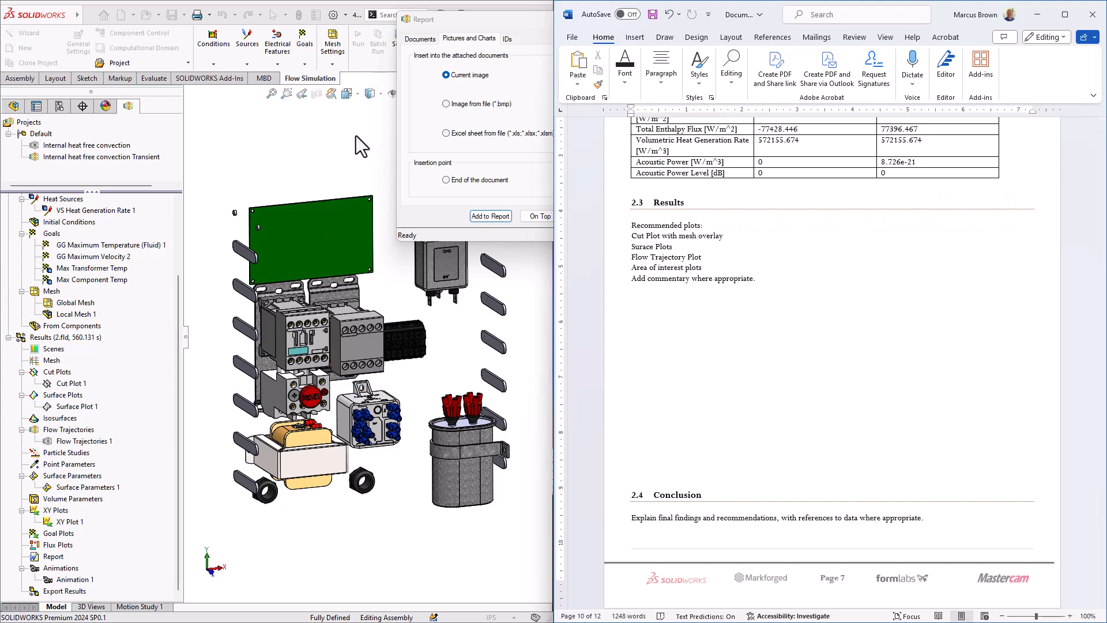
# Step: In SOLIDWORKS, display the components as wireframe and show Cut Plot 1
pyautogui.click(369, 93)
pyautogui.click(369, 173)
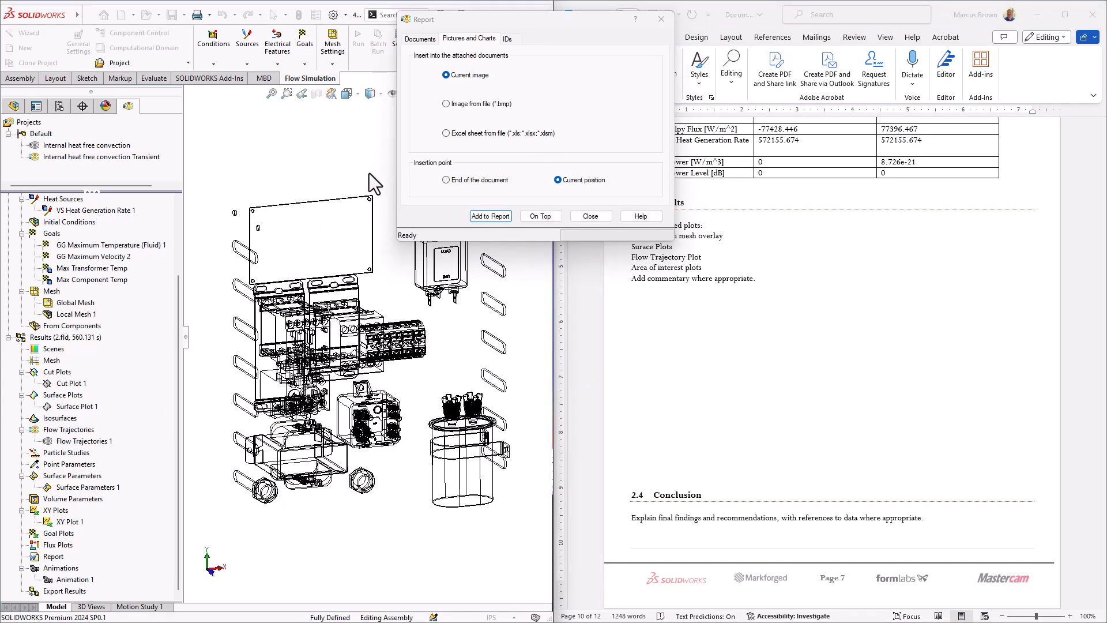
pyautogui.rightClick(77, 385)
pyautogui.click(109, 414)
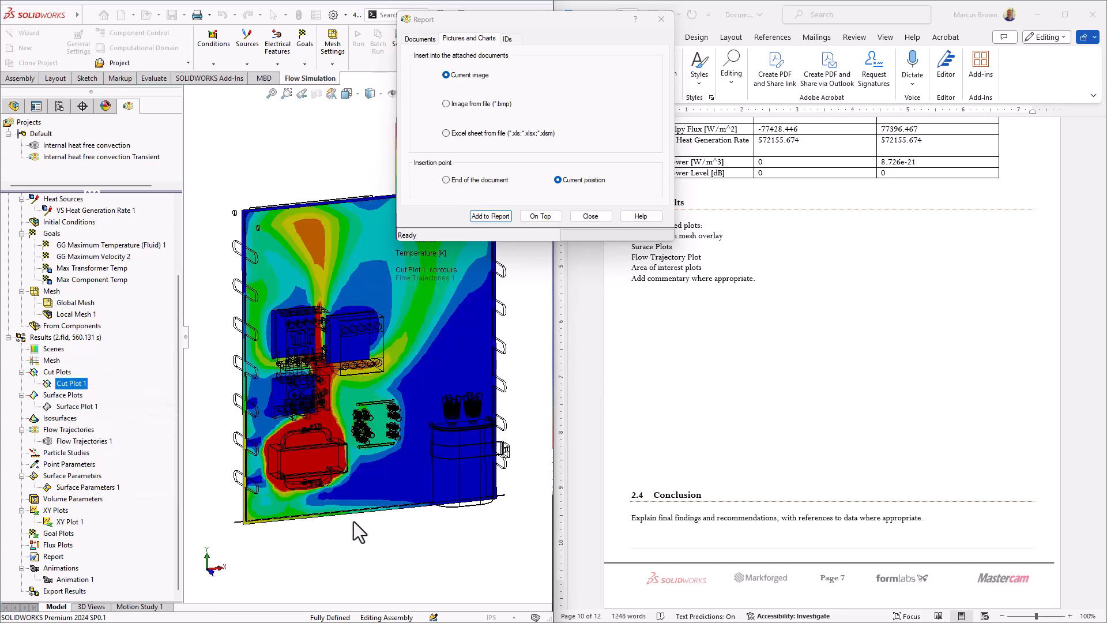
# Step: Add the current cut plot image to the Results section at the cursor and shrink it to about half its width
pyautogui.click(690, 277)
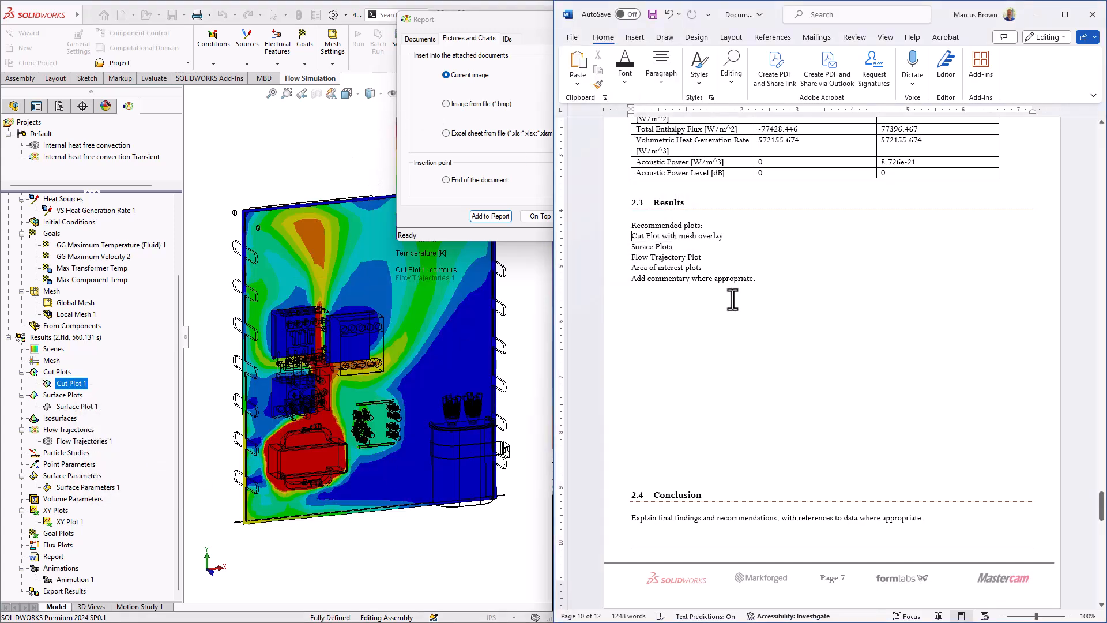
pyautogui.click(477, 217)
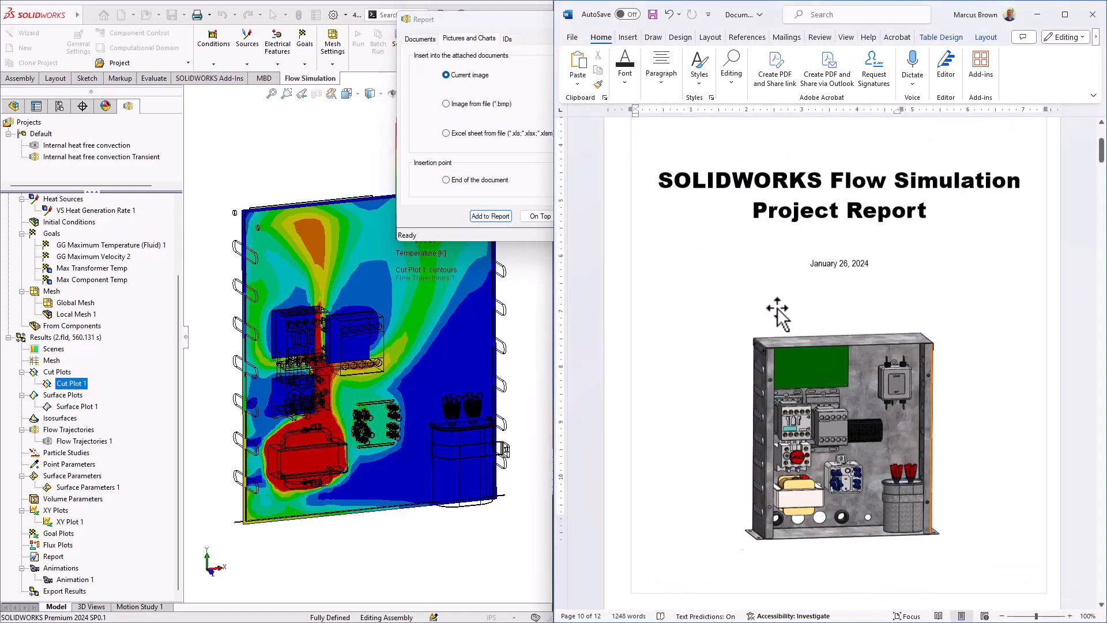
pyautogui.moveTo(1099, 167); pyautogui.dragTo(1047, 500)
pyautogui.scroll(5, 830, 369)
pyautogui.scroll(8, 823, 363)
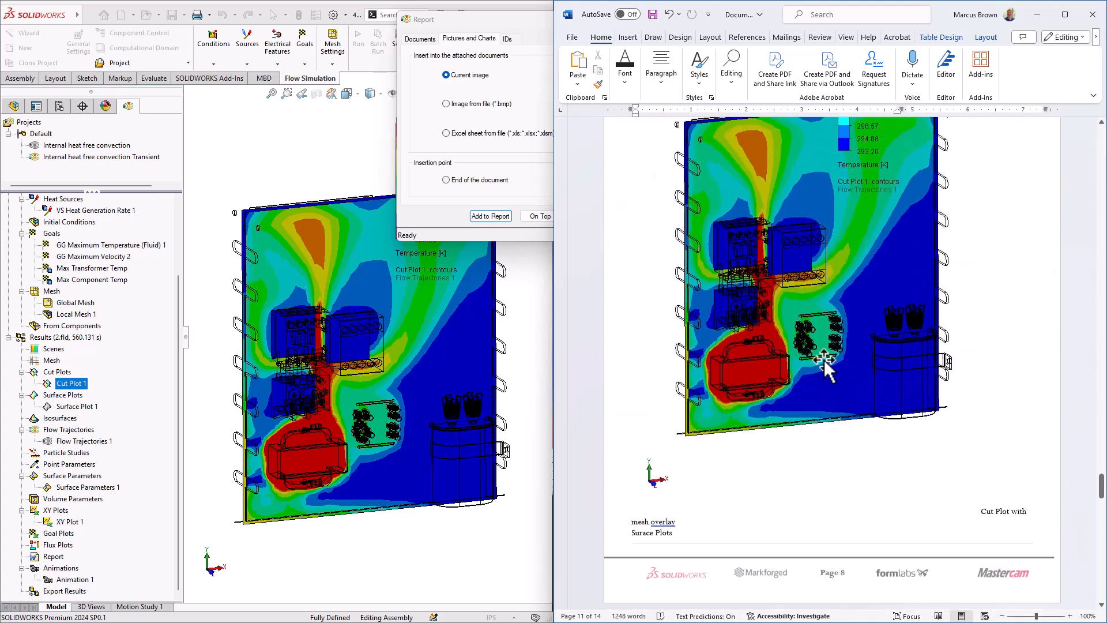
pyautogui.click(875, 396)
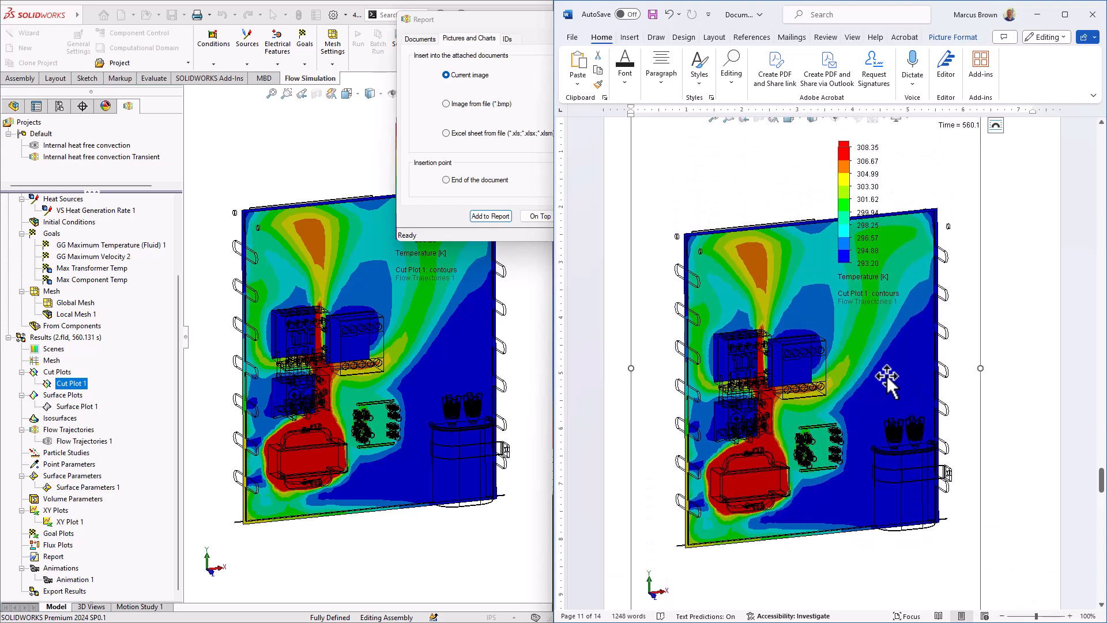
pyautogui.scroll(-2, 871, 346)
pyautogui.moveTo(980, 569); pyautogui.dragTo(797, 277)
pyautogui.scroll(4, 864, 311)
pyautogui.click(870, 302)
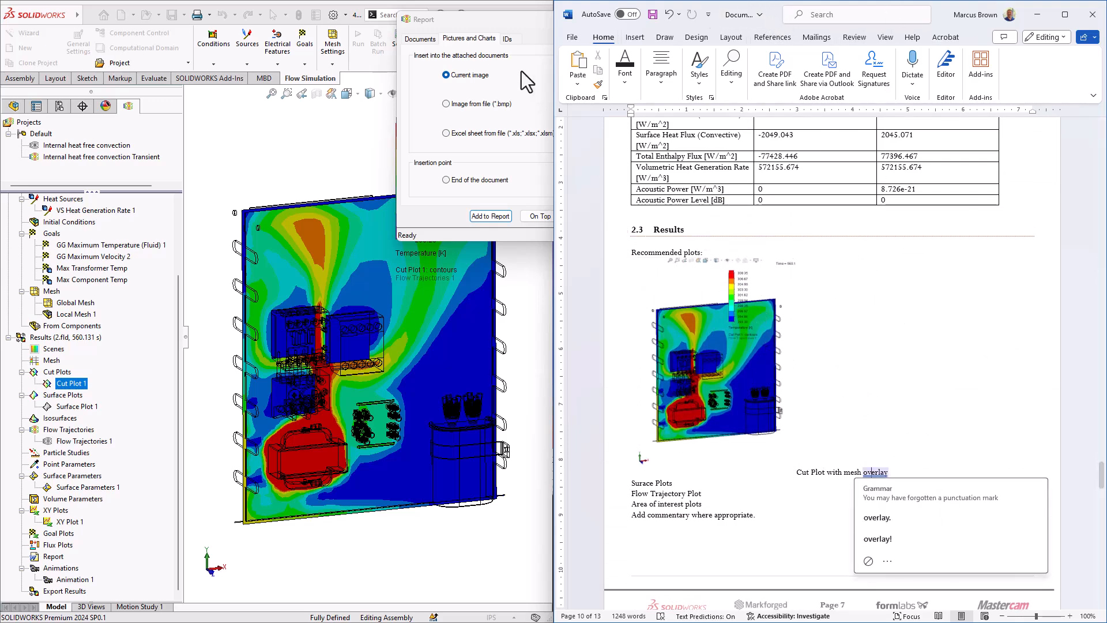
# Step: In the SOLIDWORKS Report dialog, examine the list of available target documents and whether they are attached
pyautogui.click(472, 26)
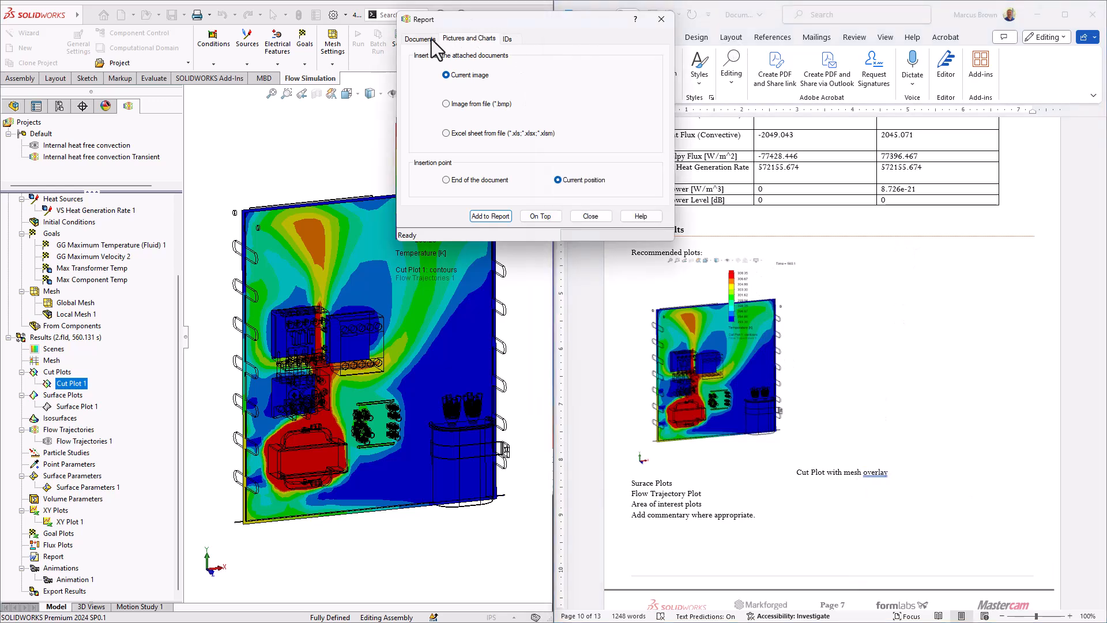
pyautogui.click(428, 39)
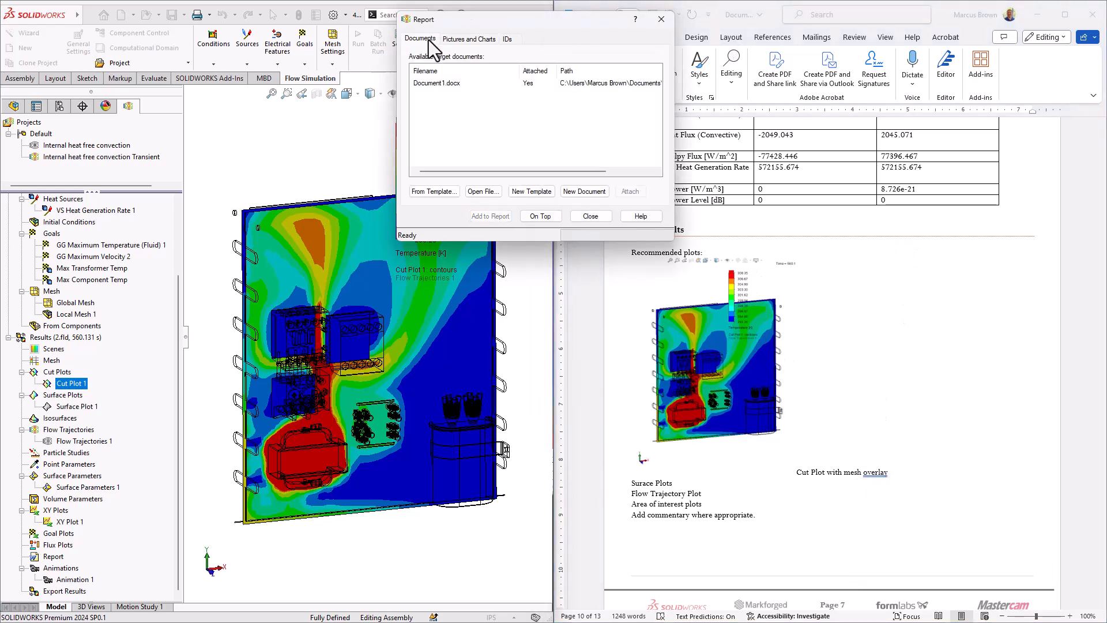
pyautogui.click(453, 91)
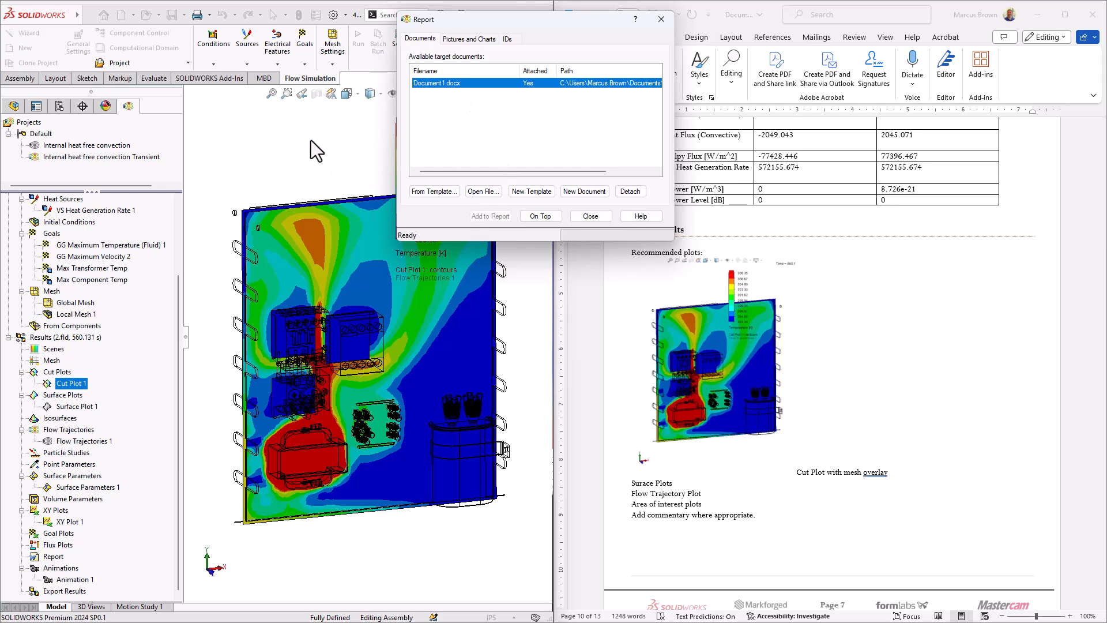
pyautogui.click(358, 130)
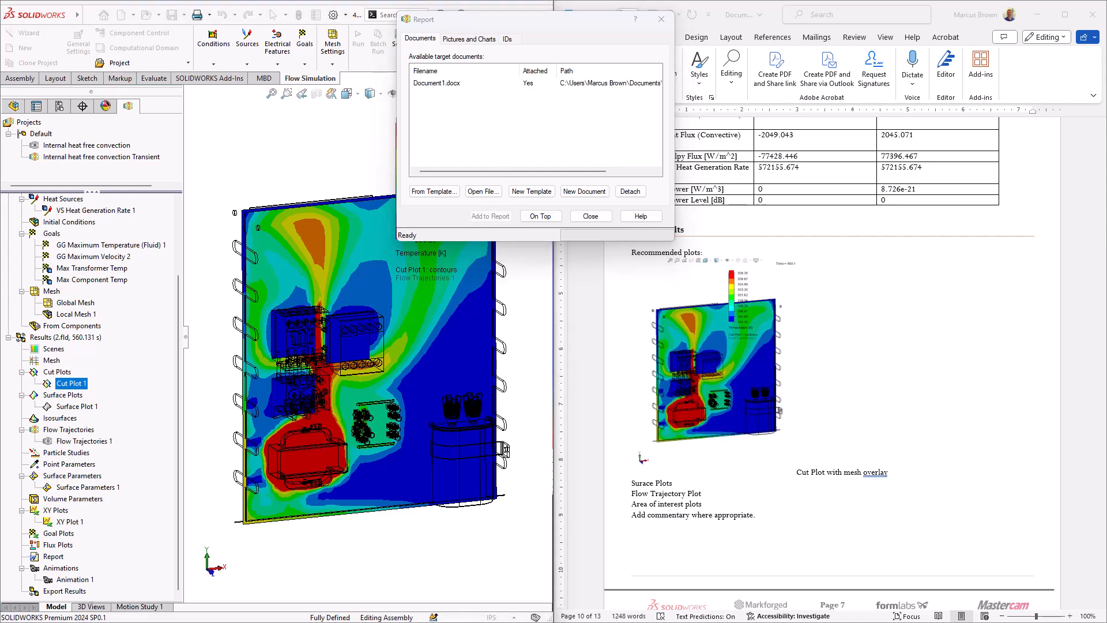